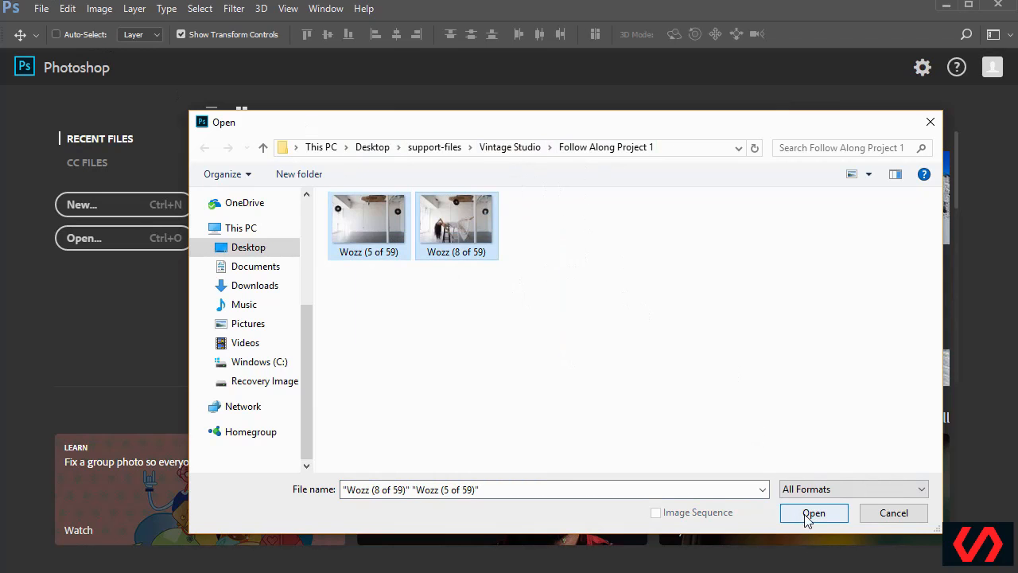
Open Wozz (5 of 59) and Wozz (8 of 59), then rearrange the Layers panel and window
click(813, 513)
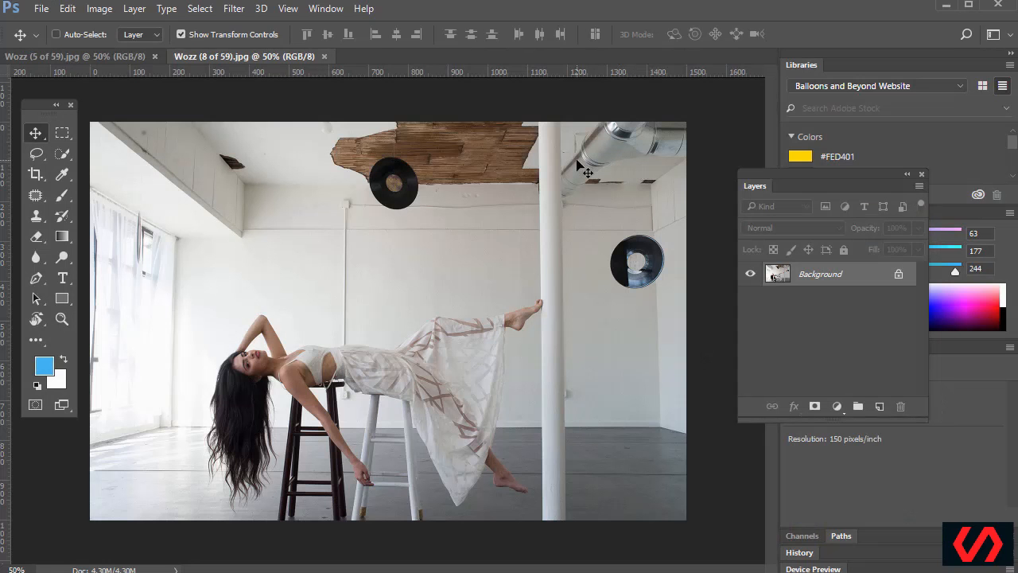
drag(867, 176, 674, 214)
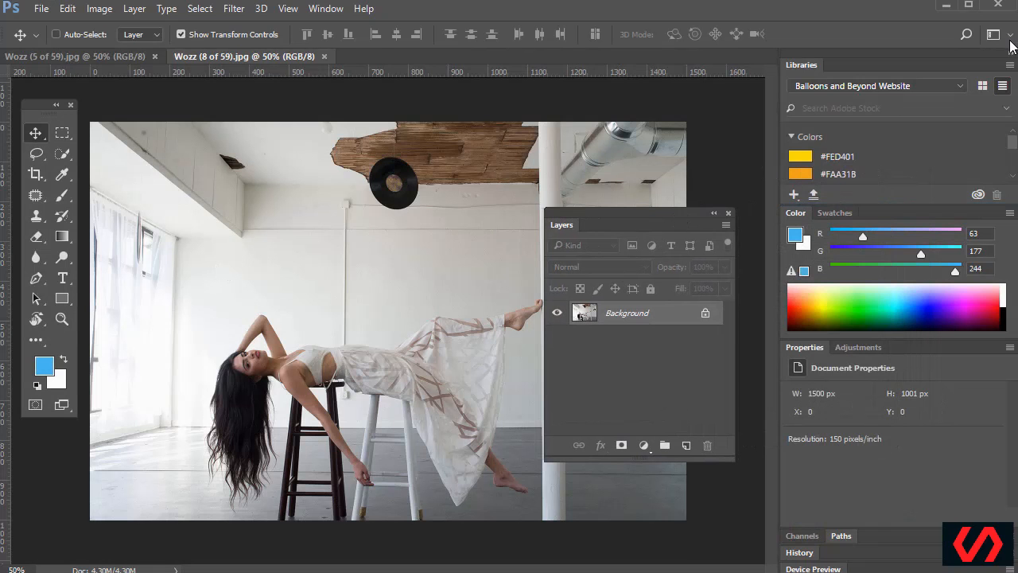
click(1010, 36)
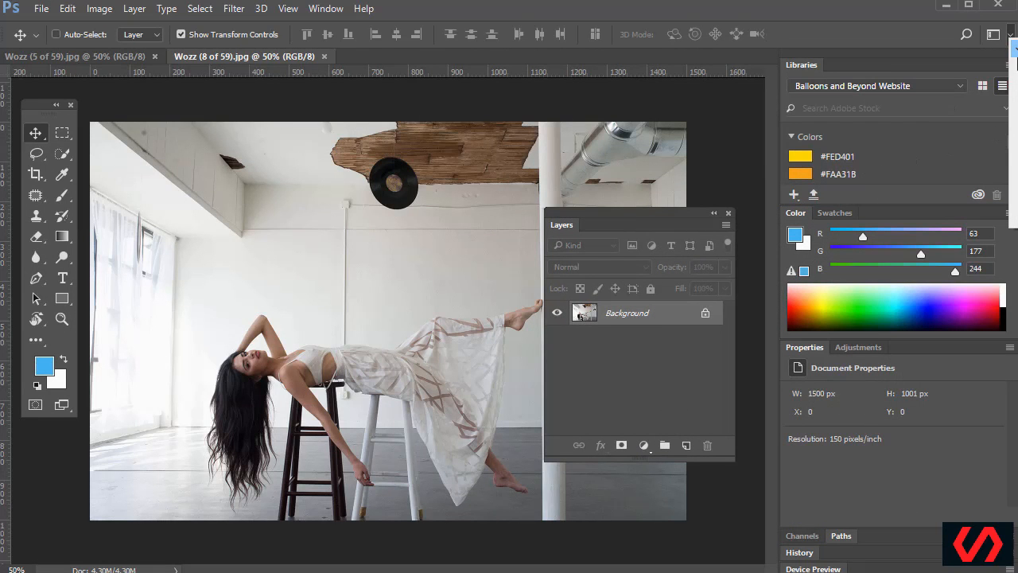
drag(884, 8, 790, 6)
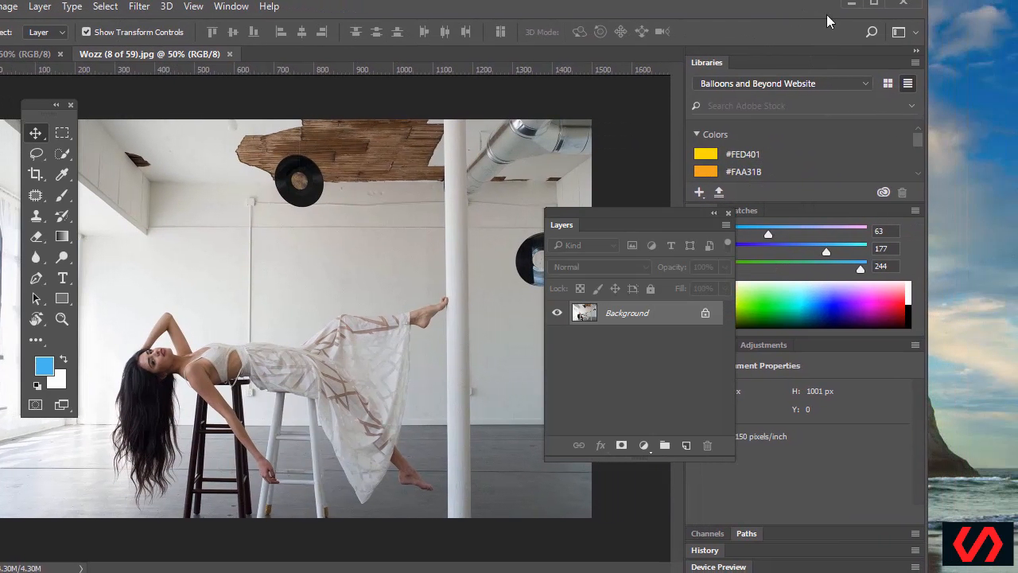
Reset the Essentials workspace, collapse the panels to icons, and move Libraries into the main dock
click(913, 33)
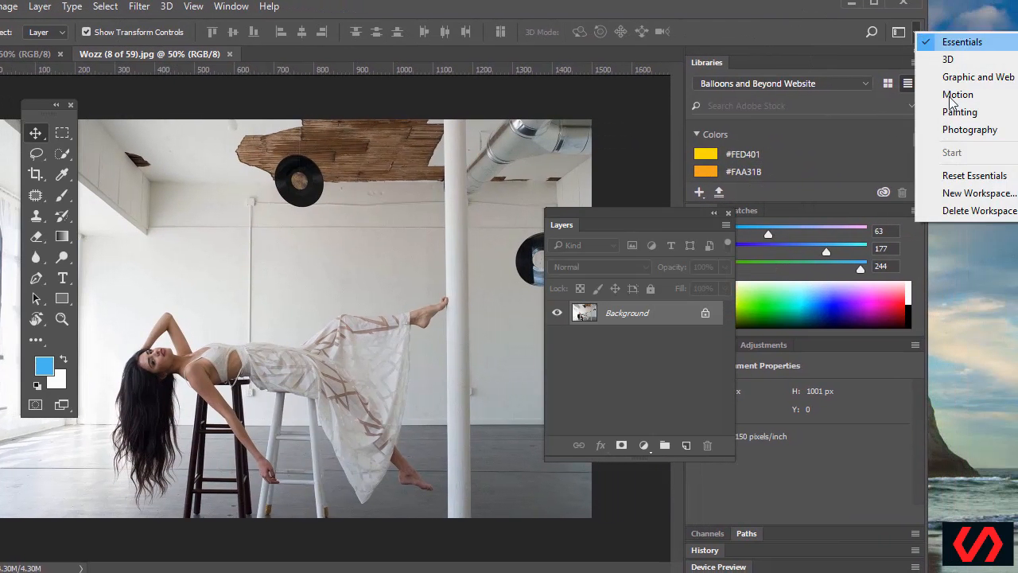
click(973, 176)
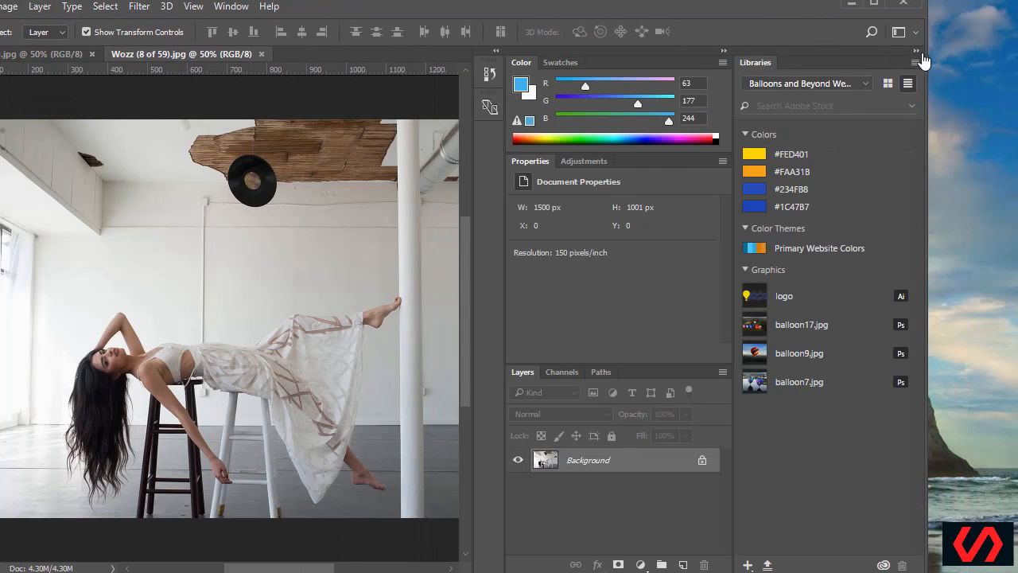
click(916, 51)
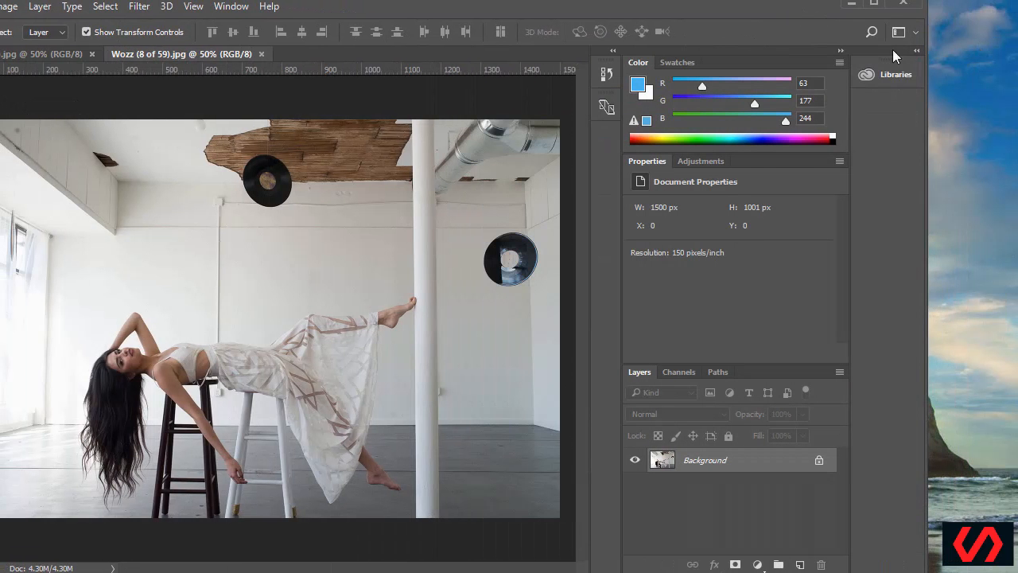
click(841, 51)
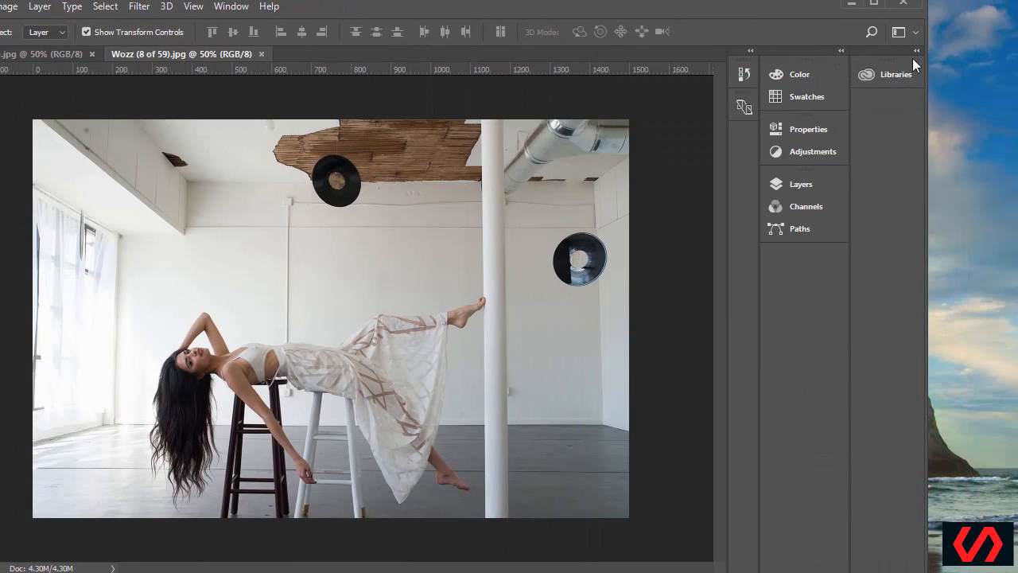
drag(887, 72, 818, 264)
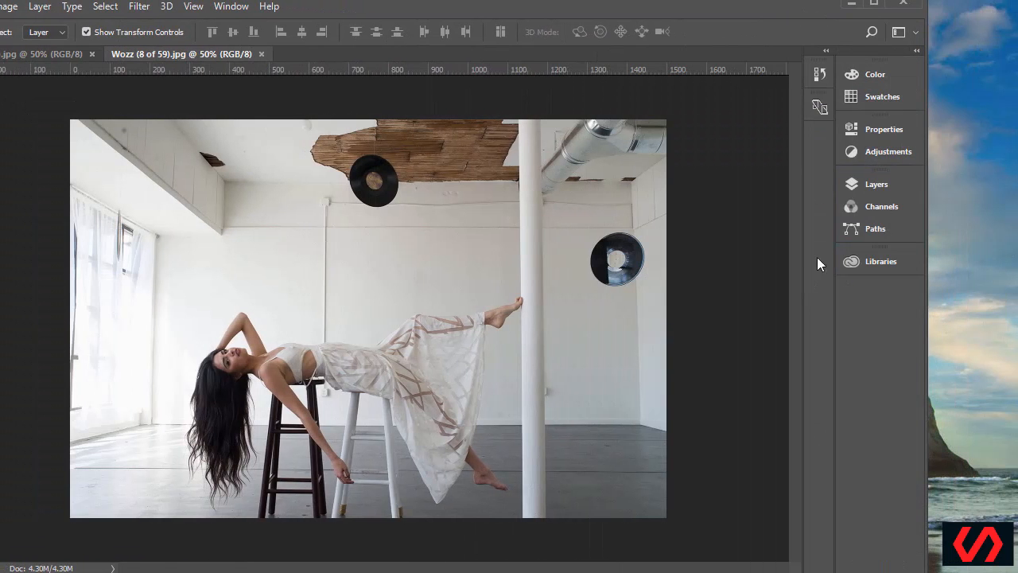
Float the Layers panel on the right and restore the full-screen application window
click(867, 183)
drag(662, 175, 533, 282)
click(806, 173)
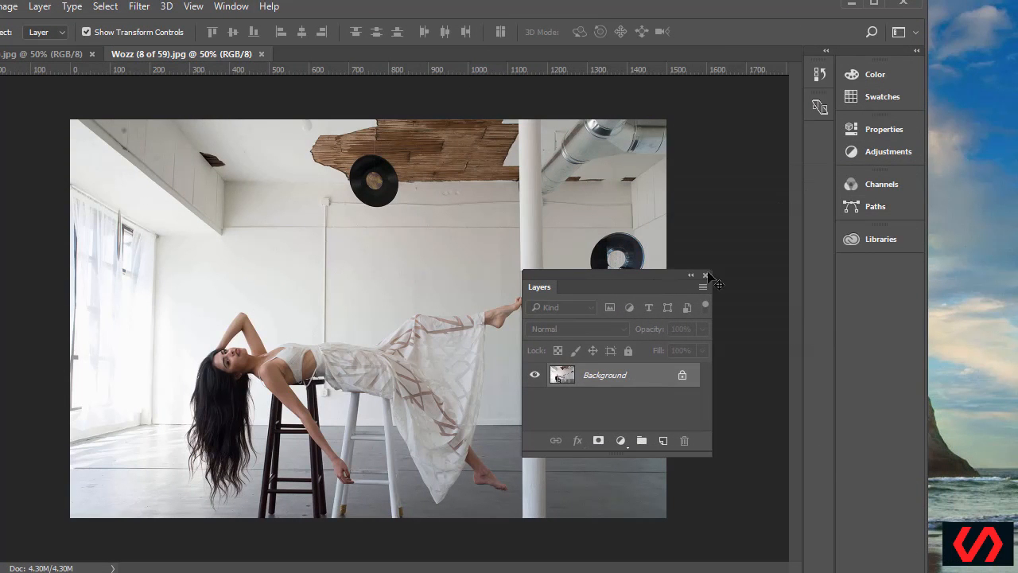
drag(609, 277, 777, 291)
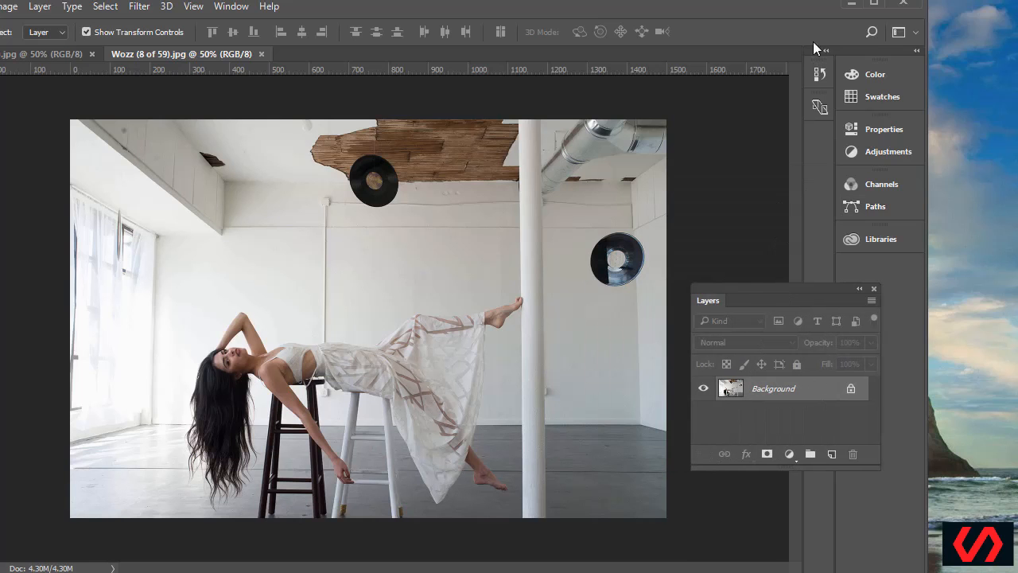
drag(799, 9, 894, 10)
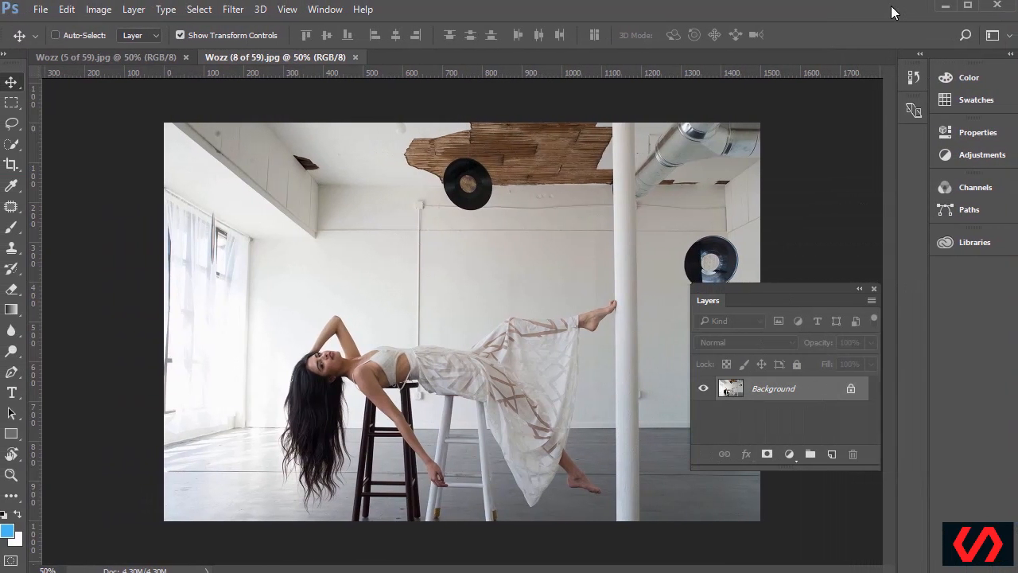
Detach the Tools panel as a floating two-column panel
drag(795, 286, 862, 173)
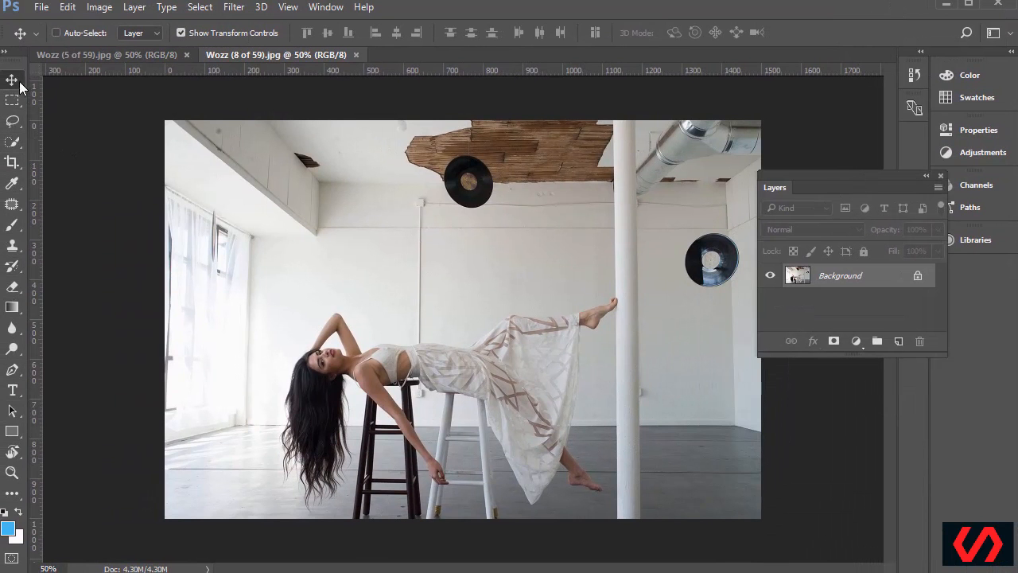
drag(12, 67, 39, 113)
click(85, 130)
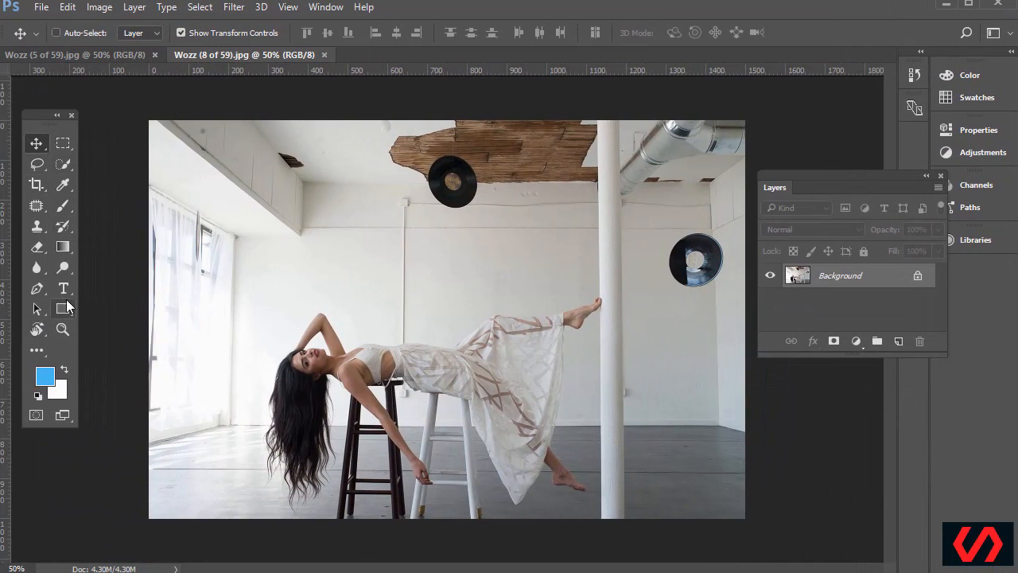
drag(35, 118, 47, 122)
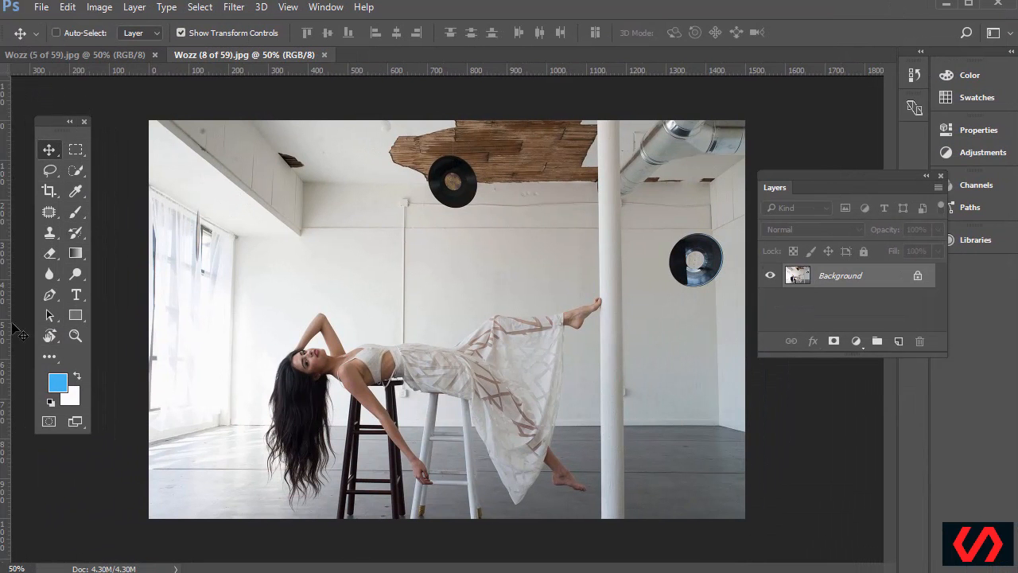
Check the Window menu, flip between the two photo tabs, and reposition the floating Layers panel
click(325, 8)
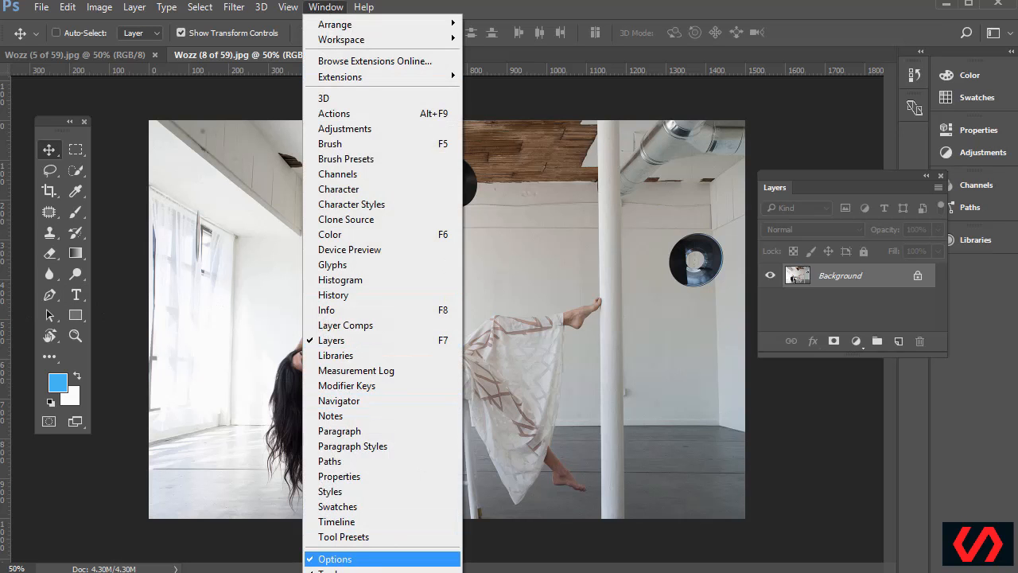
click(599, 2)
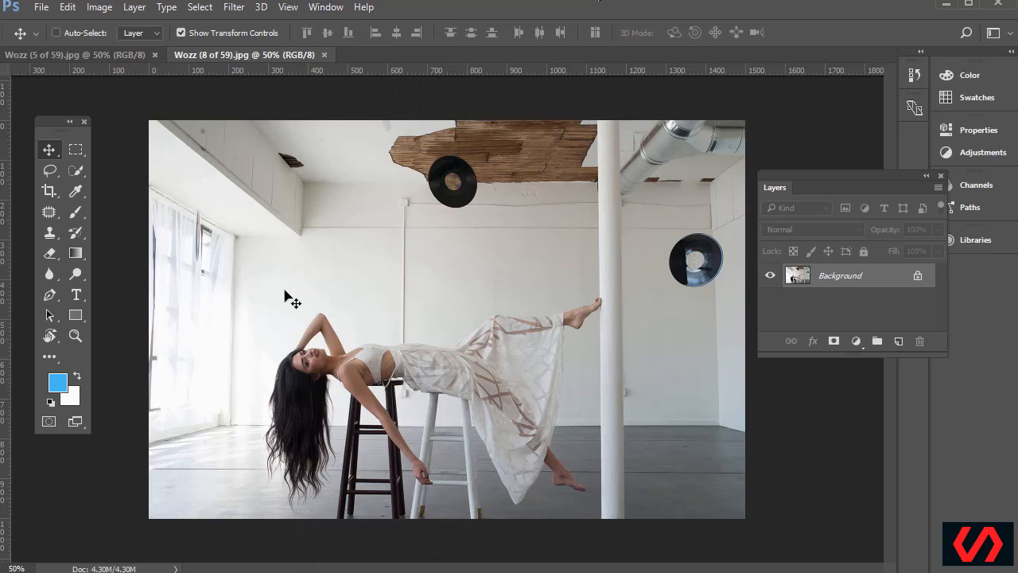
click(84, 55)
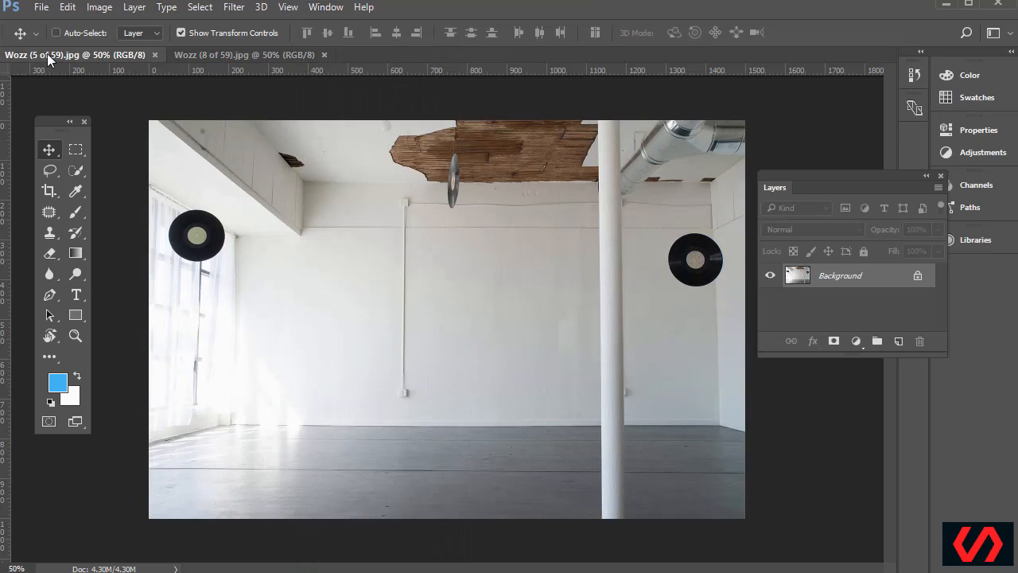
click(249, 56)
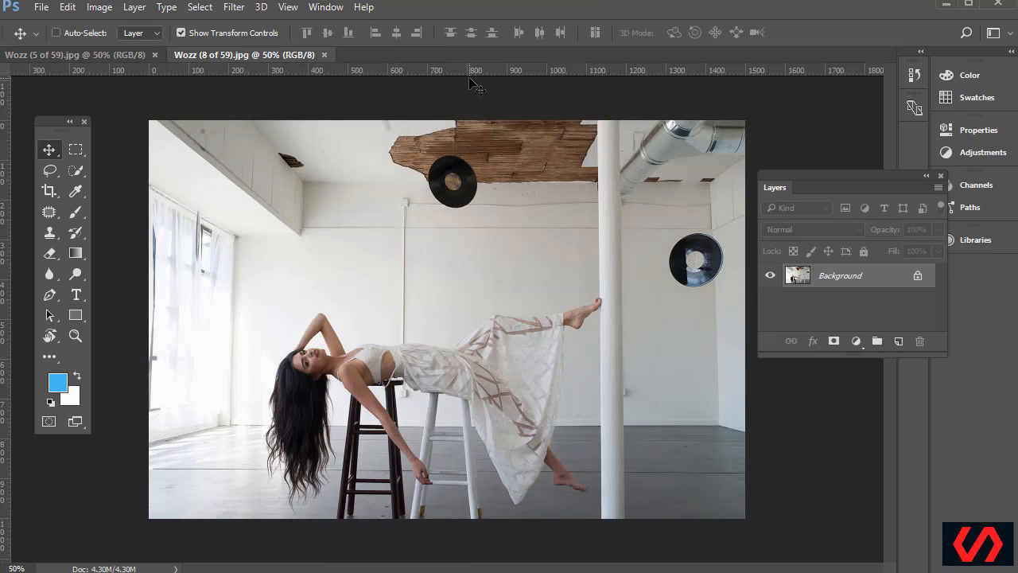
drag(817, 175, 806, 182)
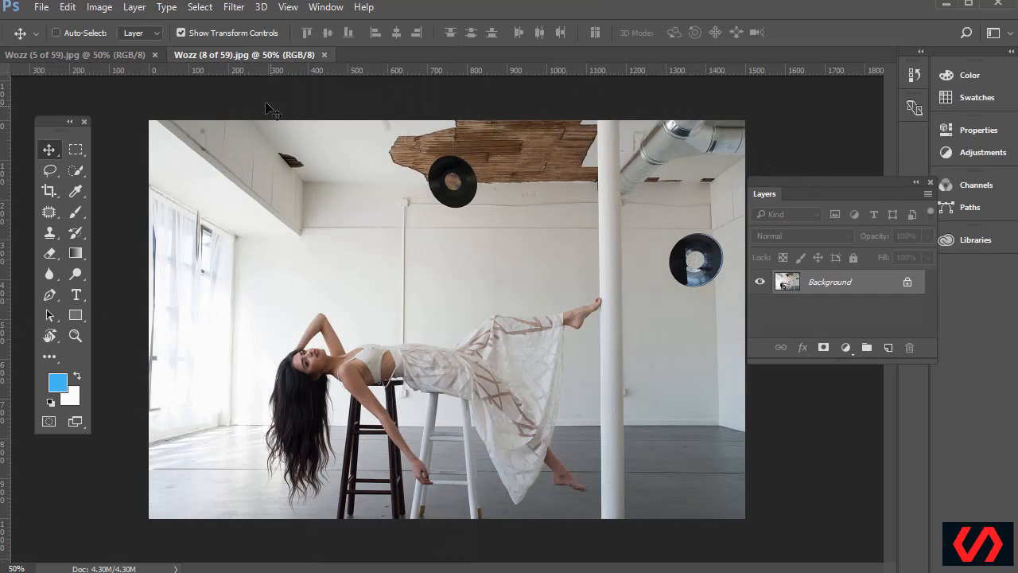
click(119, 56)
click(227, 54)
drag(818, 179, 803, 159)
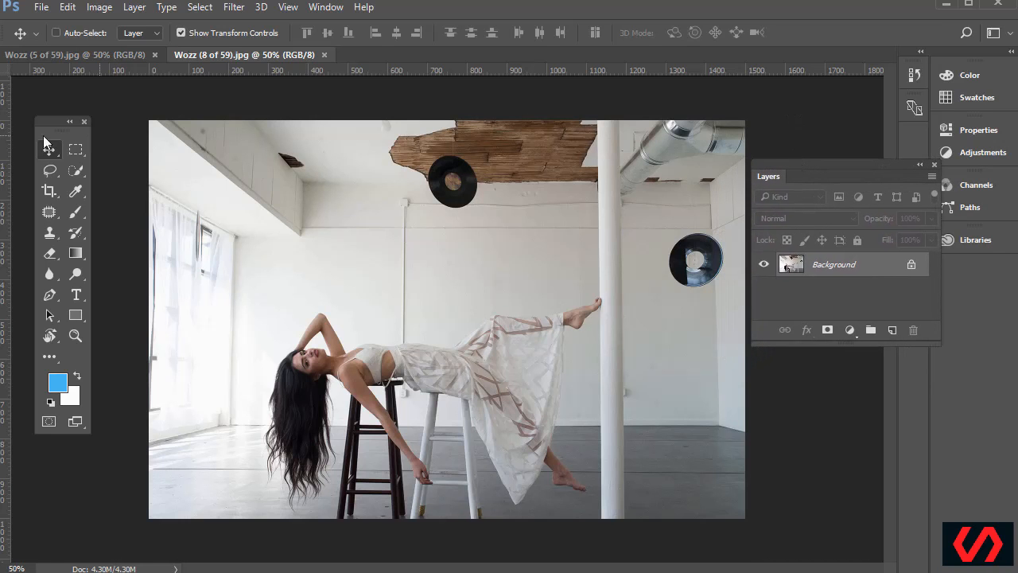
Select the entire woman photo with the Rectangular Marquee
click(72, 146)
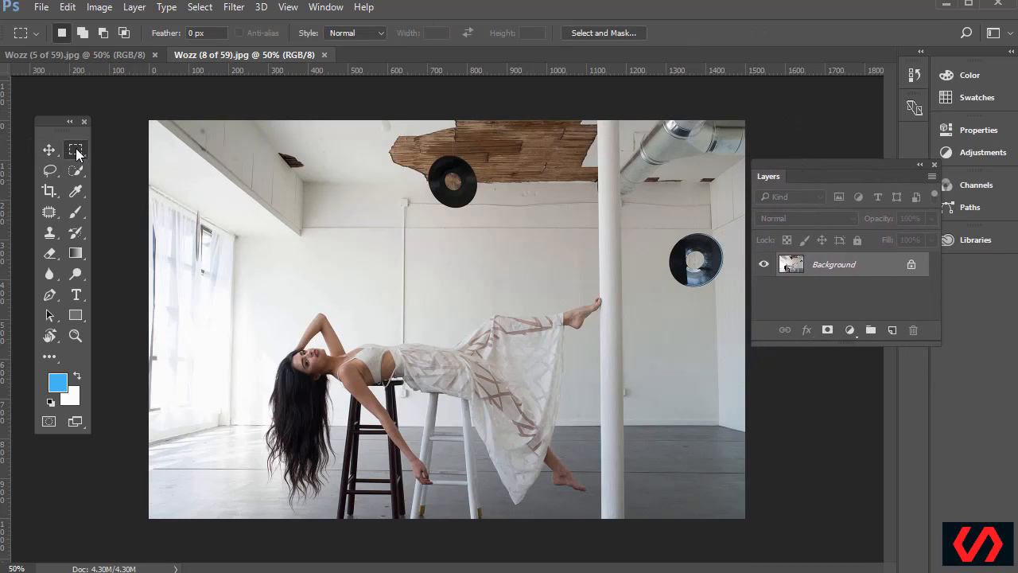
drag(150, 120, 751, 533)
right_click(80, 151)
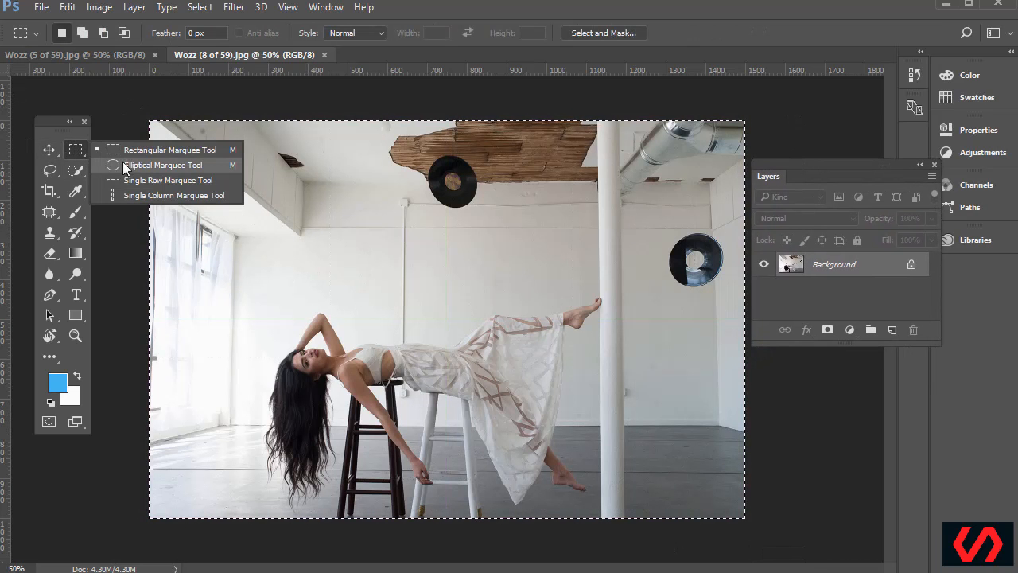
click(111, 166)
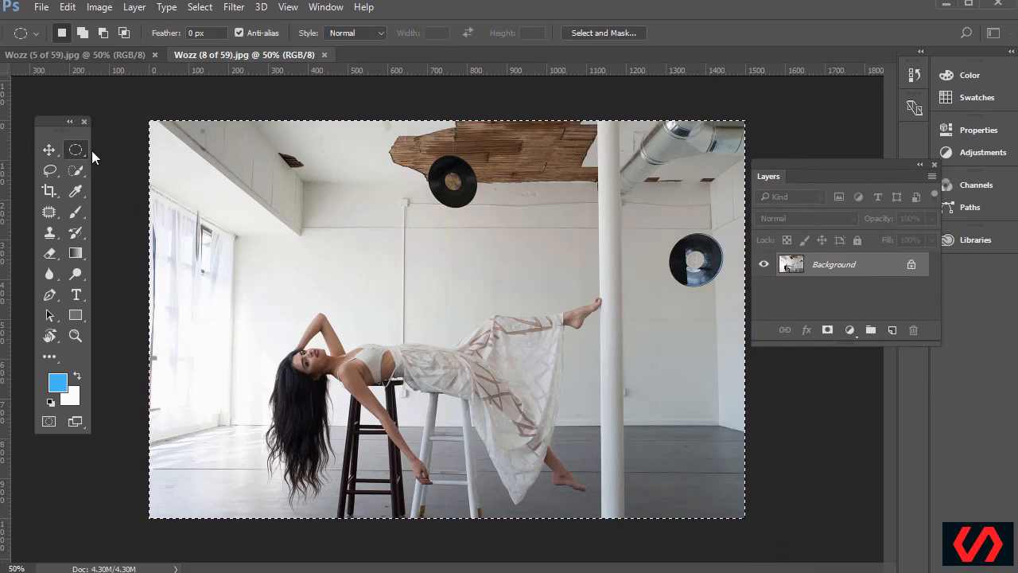
right_click(77, 149)
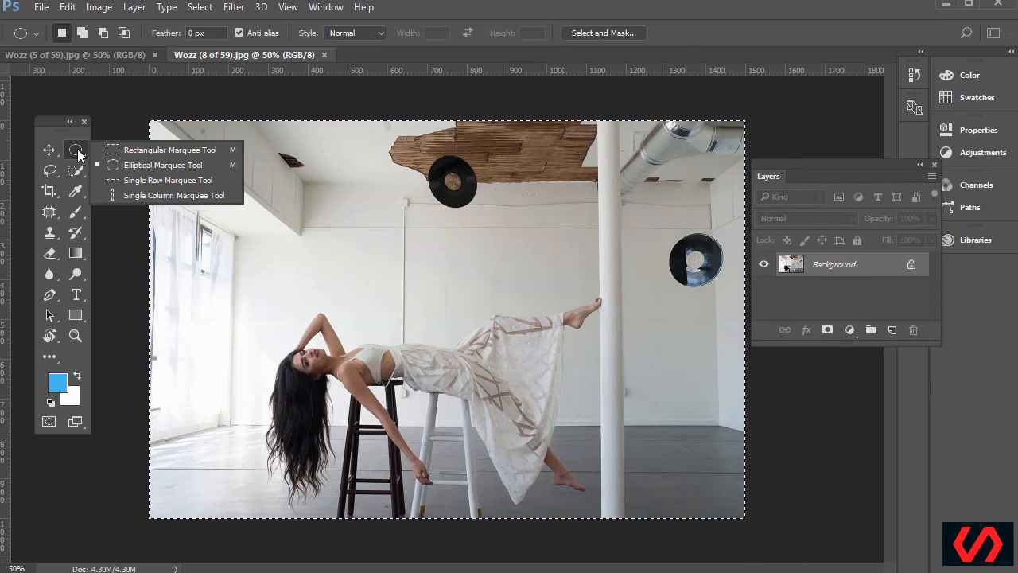
click(139, 150)
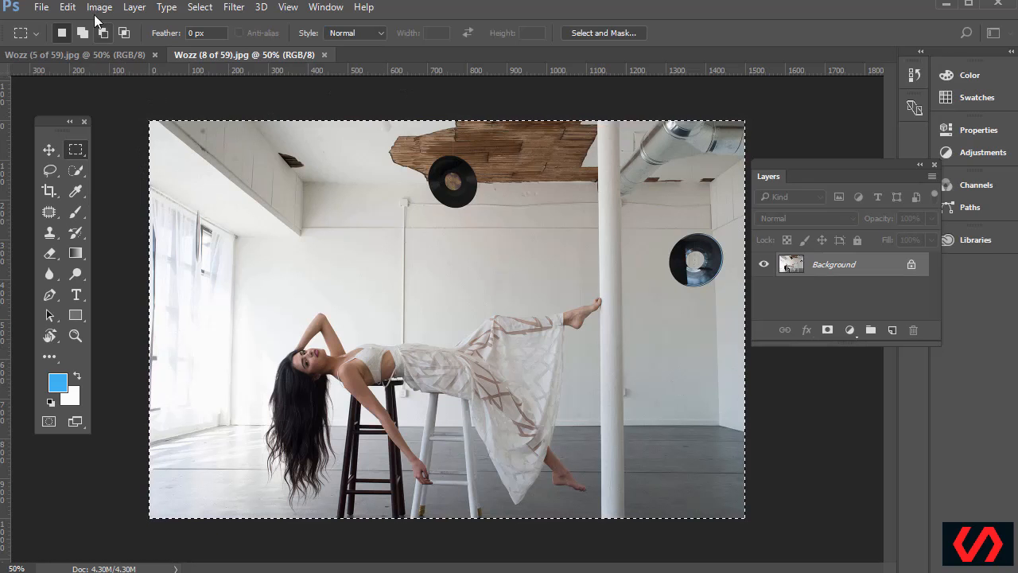
click(199, 7)
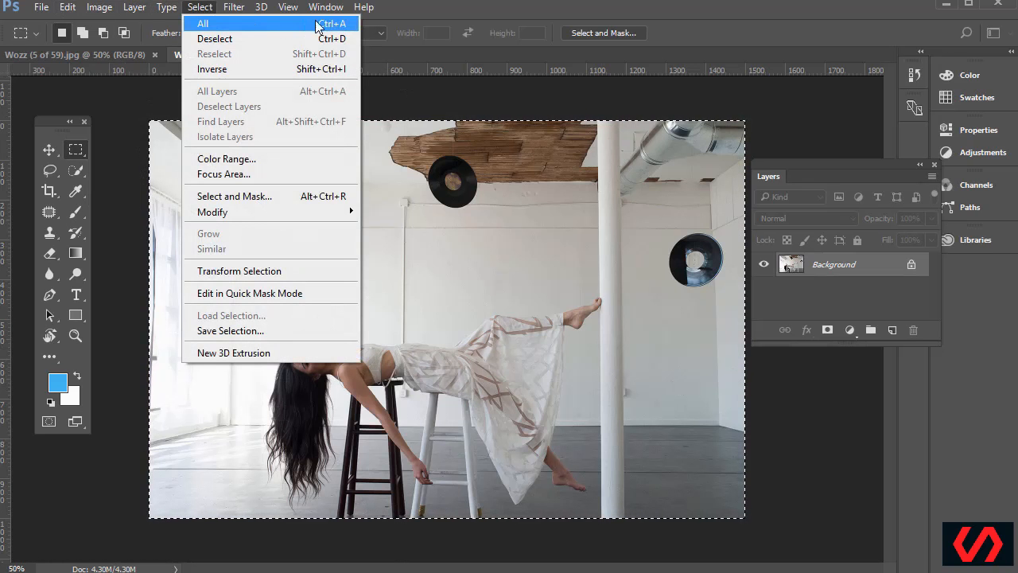
click(430, 14)
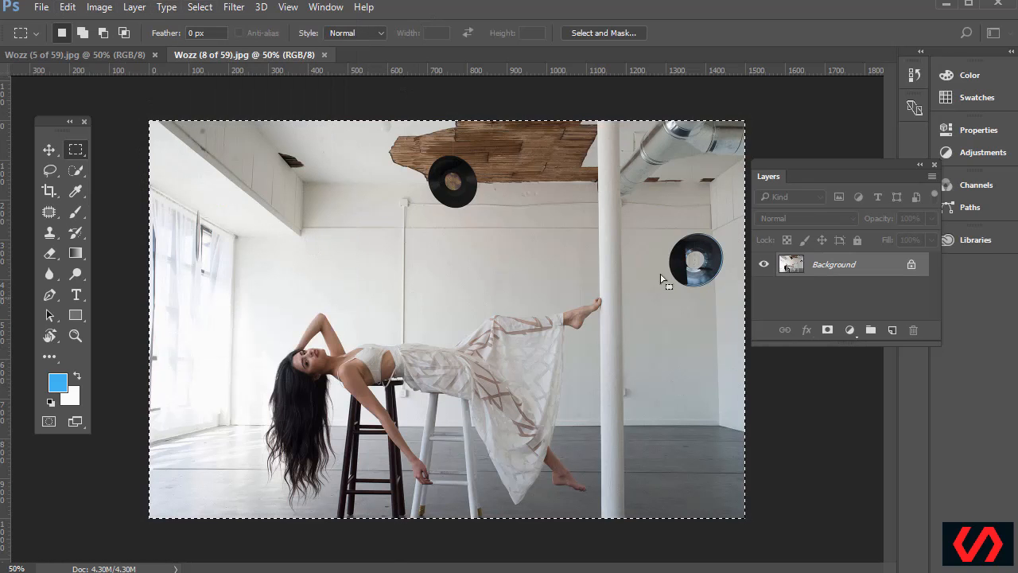
Copy the woman photo and paste it as a new layer in the empty-room image
click(67, 7)
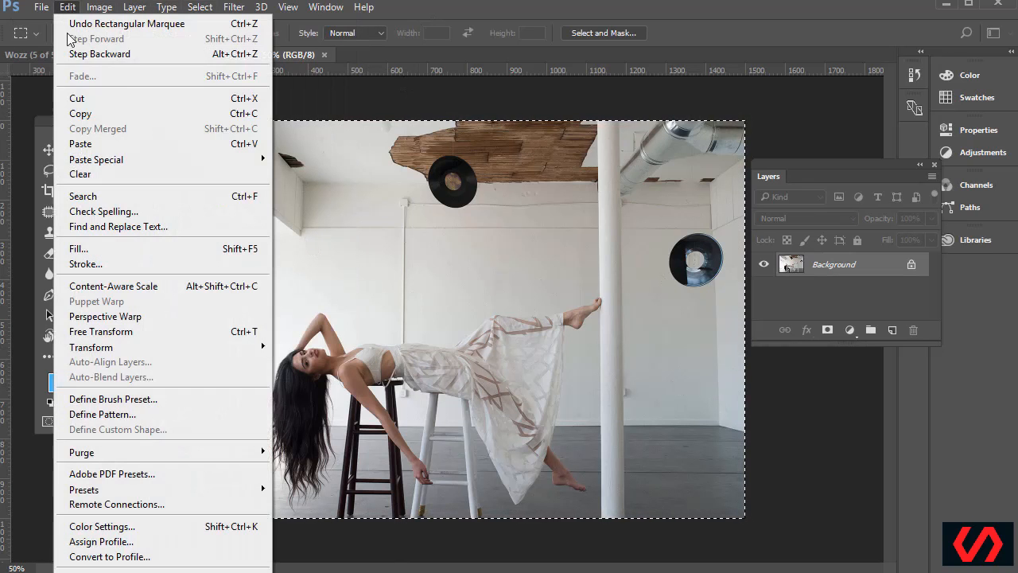
click(117, 113)
click(93, 53)
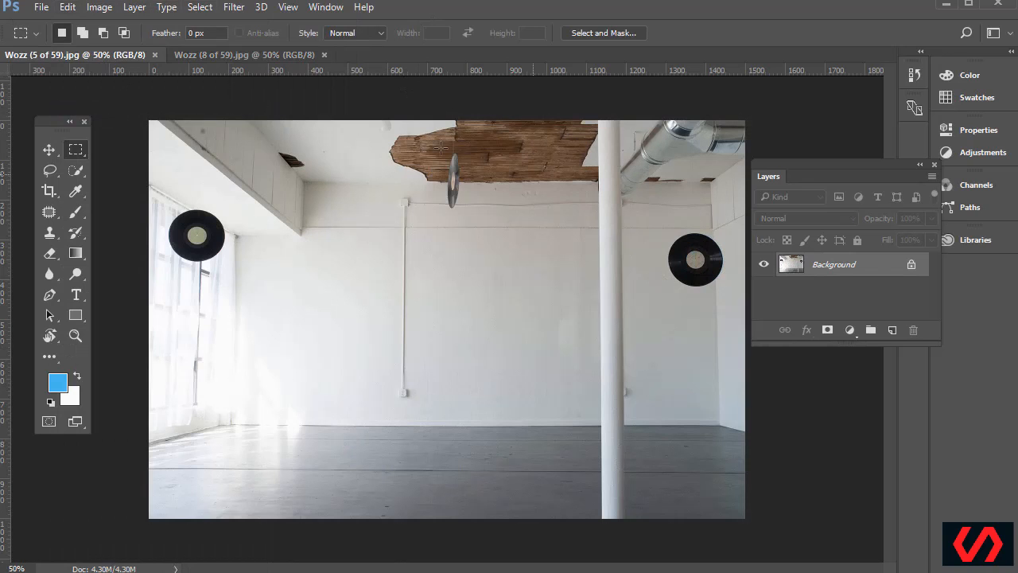
click(67, 8)
click(145, 146)
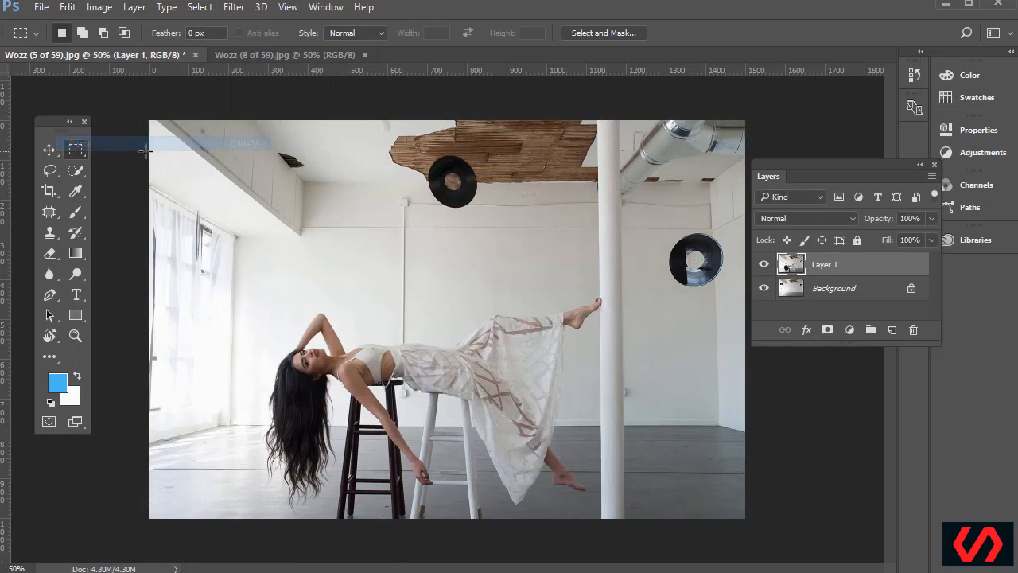
Delete the pasted Layer 1, return to Wozz (8 of 59), and deselect
drag(792, 275, 917, 331)
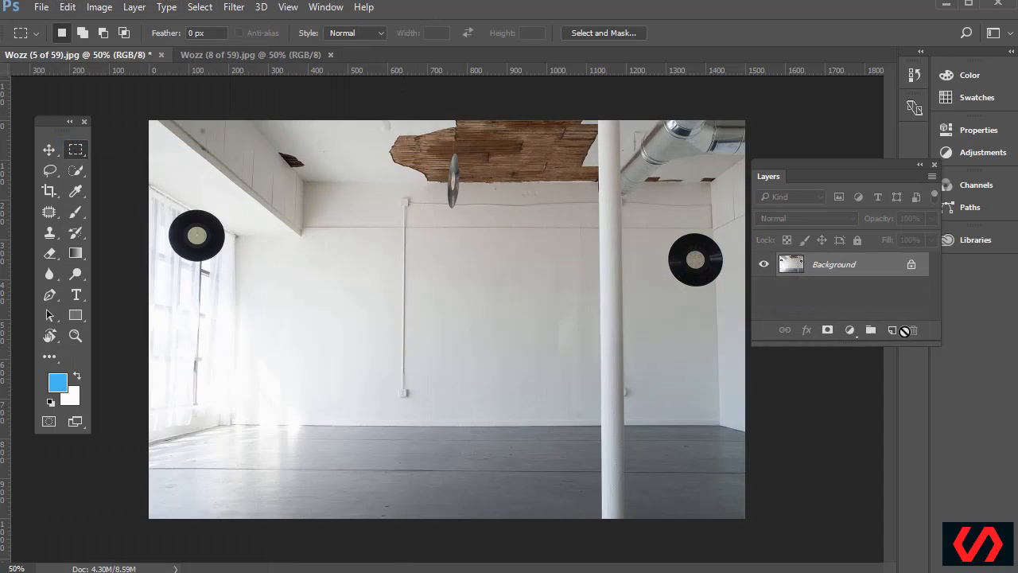
click(254, 60)
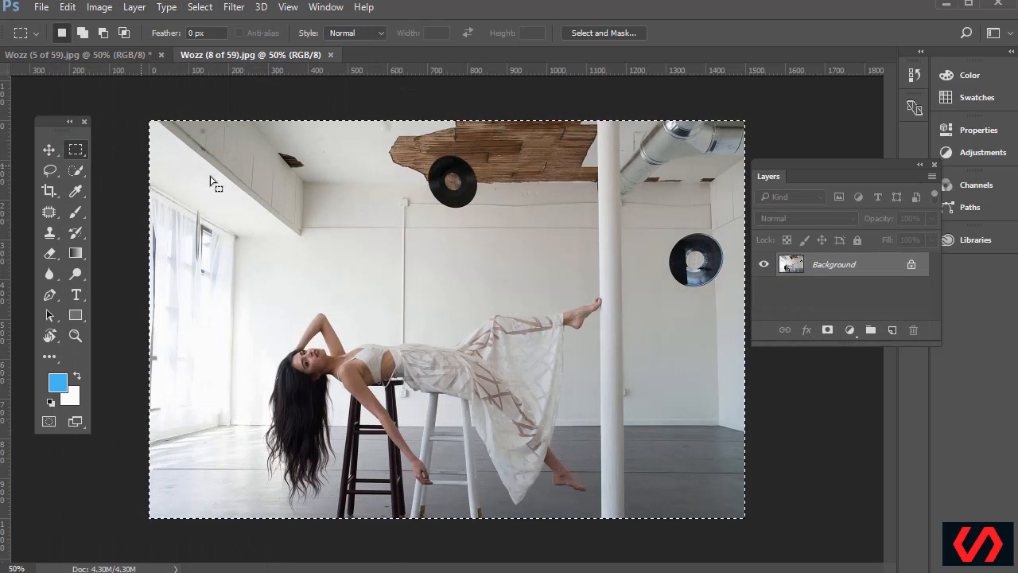
click(233, 184)
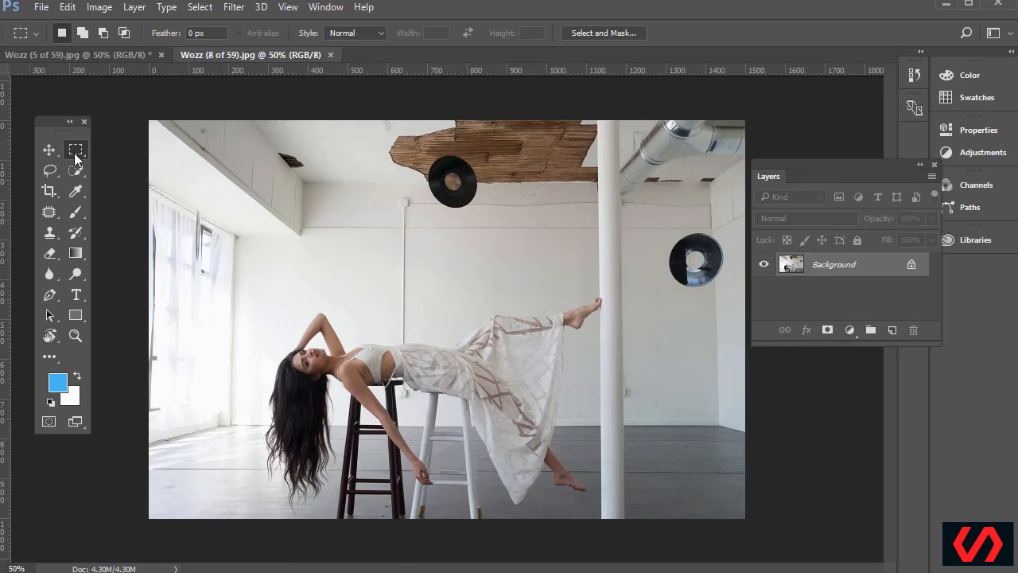
click(199, 7)
Float the woman photo window and drag it into the empty-room image with the Move tool
click(457, 14)
drag(221, 54, 427, 172)
drag(658, 169, 617, 118)
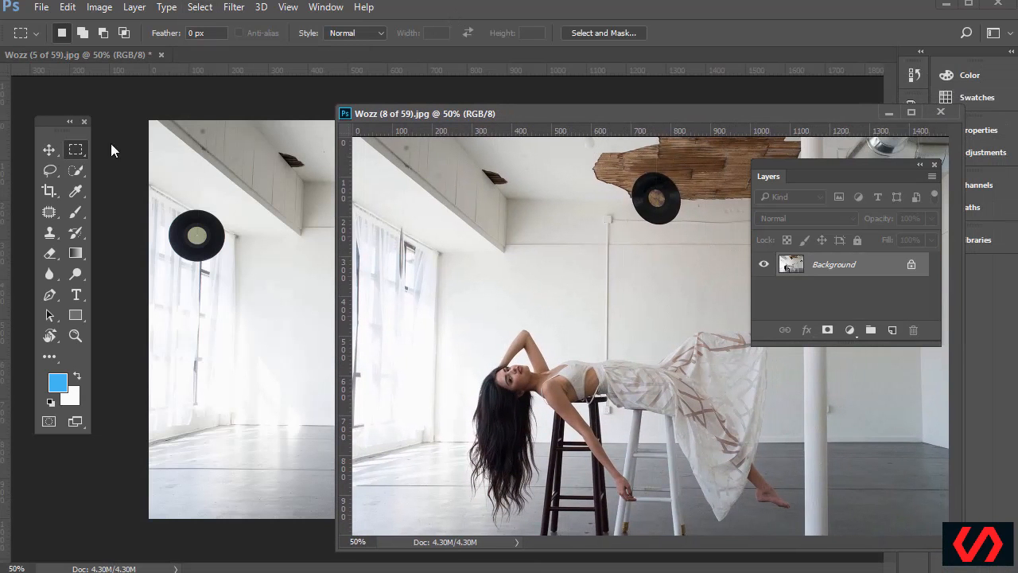
click(48, 150)
drag(416, 181, 255, 211)
Close the floating woman photo window and nudge Layer 1 into alignment with the room
drag(670, 117, 433, 110)
click(706, 104)
drag(334, 283, 300, 261)
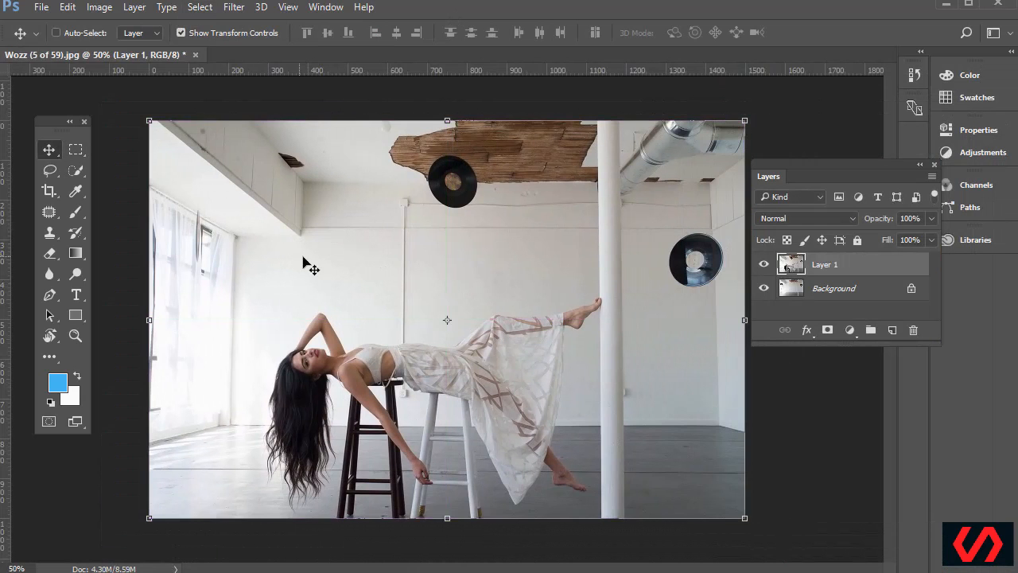
mouse_move(263, 230)
mouse_down()
mouse_move(289, 242)
mouse_move(264, 236)
mouse_move(263, 222)
mouse_up()
click(288, 8)
mouse_move(404, 344)
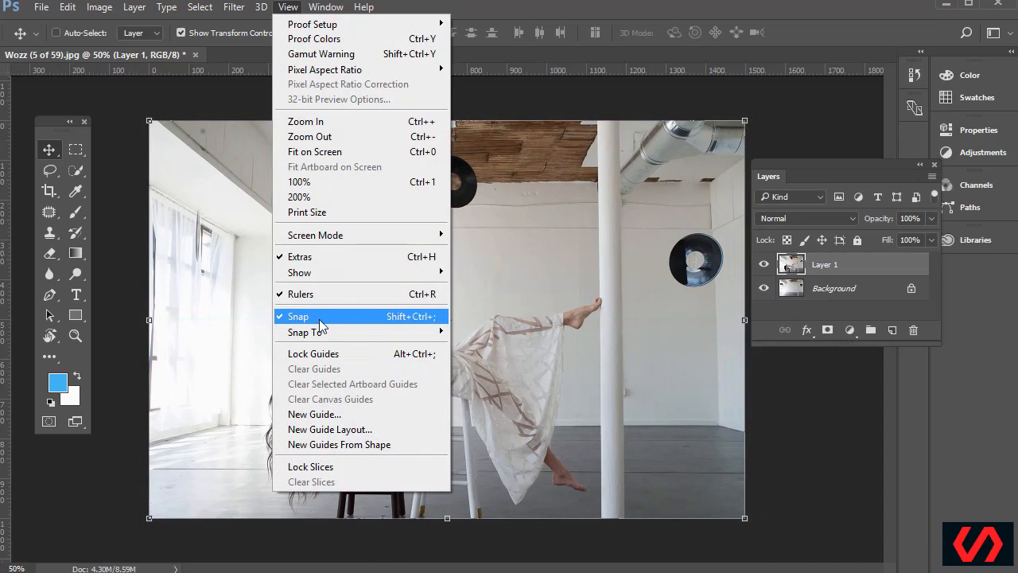
click(505, 16)
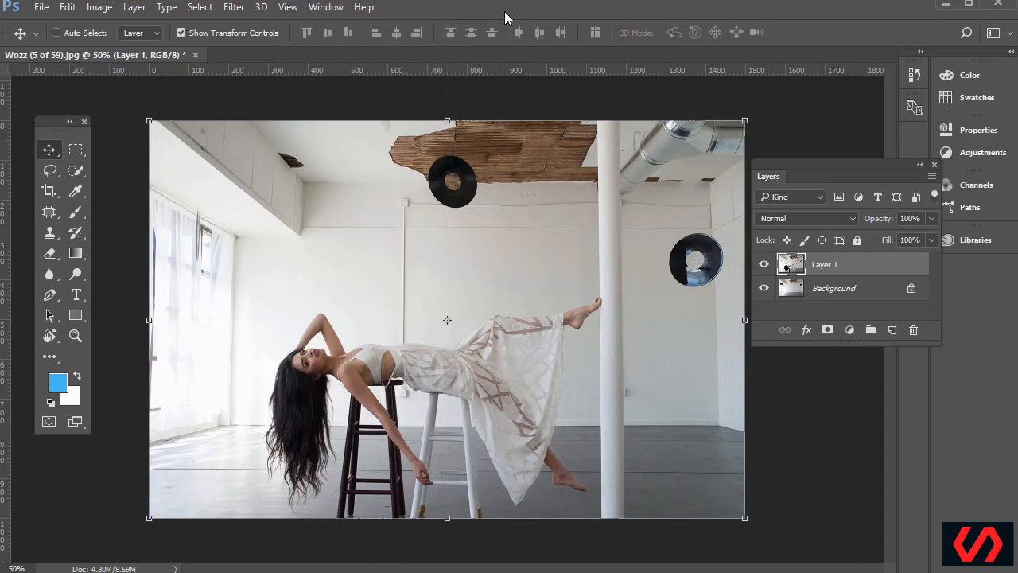
click(765, 267)
click(765, 267)
click(766, 268)
click(765, 267)
click(765, 267)
click(765, 267)
click(765, 267)
click(765, 267)
click(765, 267)
click(766, 267)
click(765, 267)
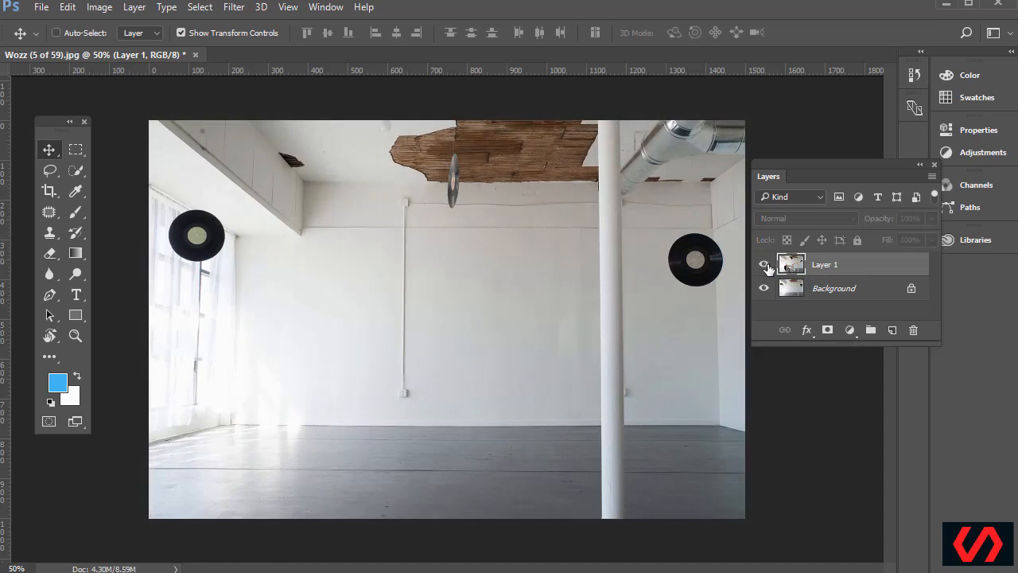
click(765, 267)
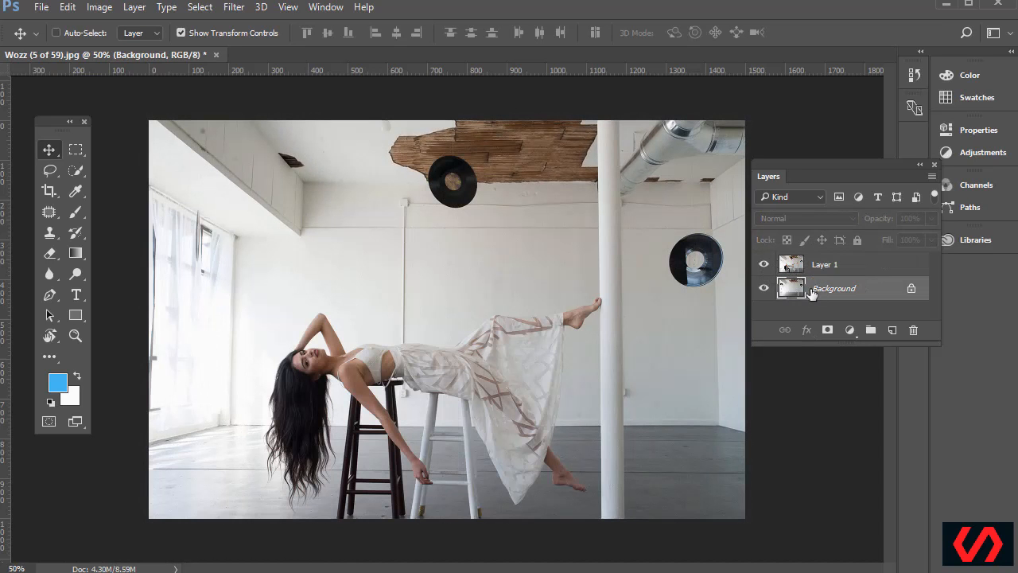
click(763, 264)
click(763, 264)
Convert the locked Background into an ordinary Layer 0 beneath the woman layer
double_click(800, 292)
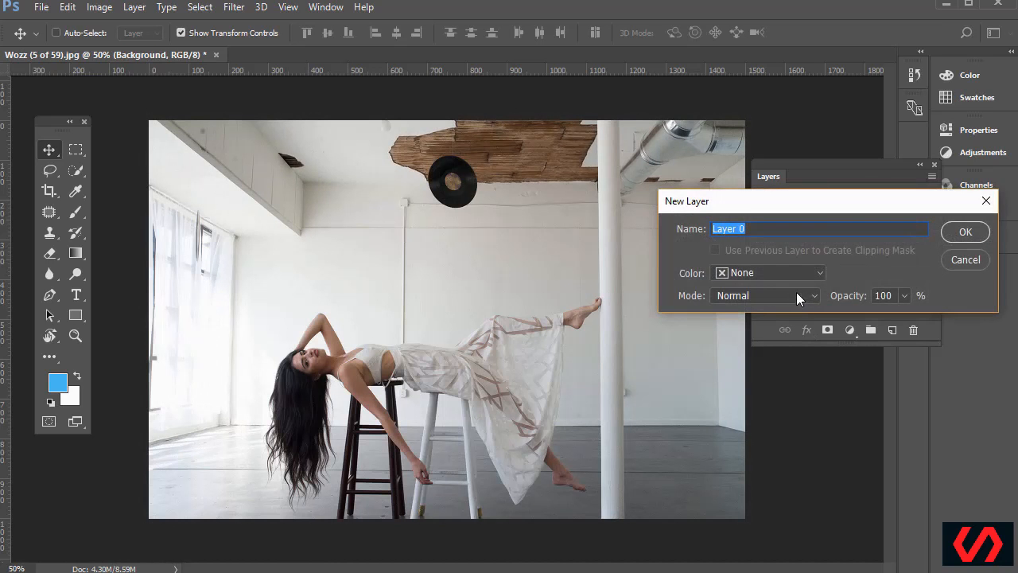
drag(842, 201, 712, 167)
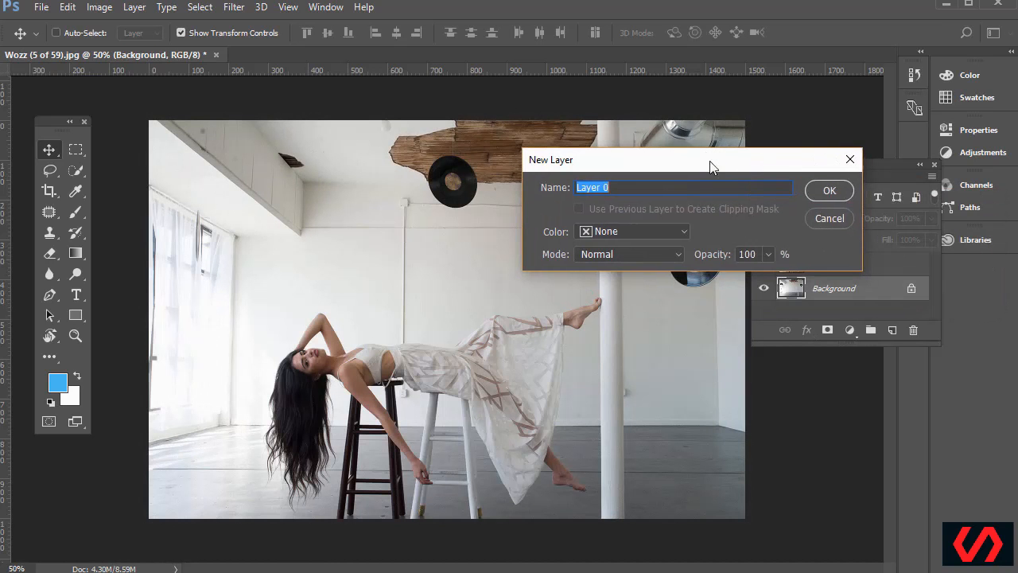
click(829, 191)
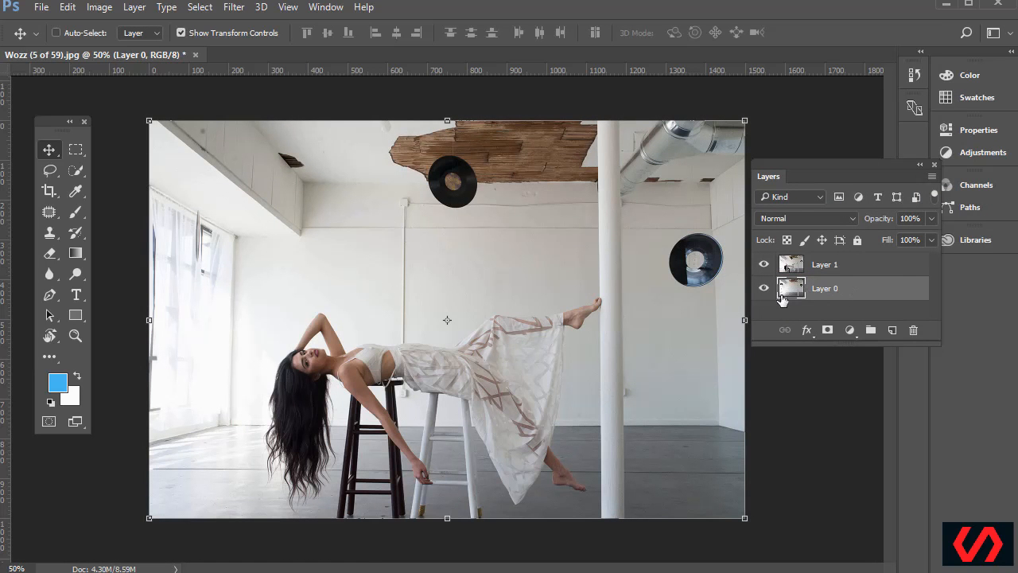
drag(785, 293, 805, 300)
Test layer opacities to compare the images, then return the woman layer to 100% opacity
click(764, 266)
click(765, 266)
drag(882, 222, 849, 225)
key(ctrl+z)
click(844, 269)
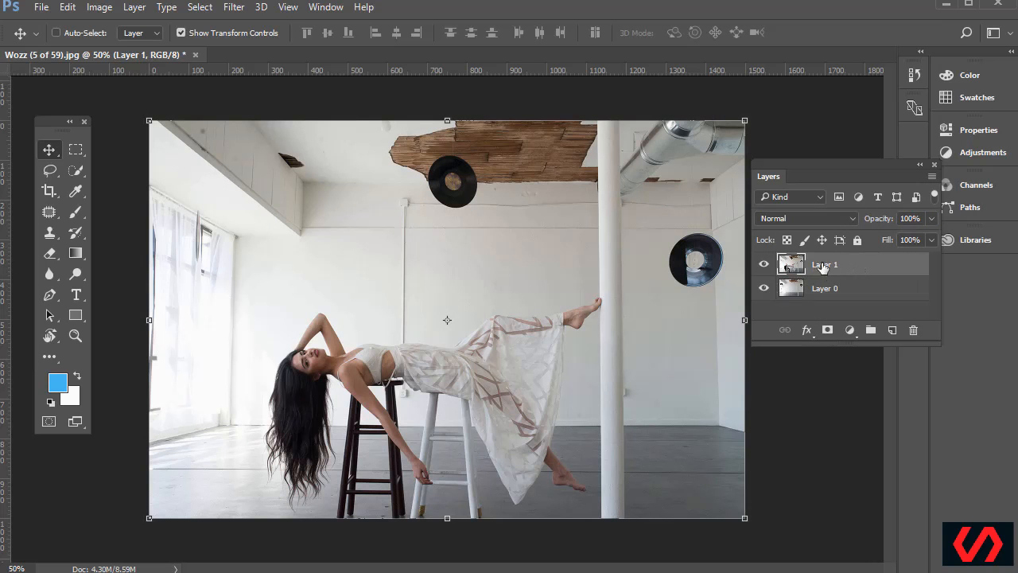
drag(866, 222, 945, 241)
click(932, 220)
click(877, 179)
Toggle Layer 1's visibility to compare, leave it hidden, and make Layer 0 active
click(765, 265)
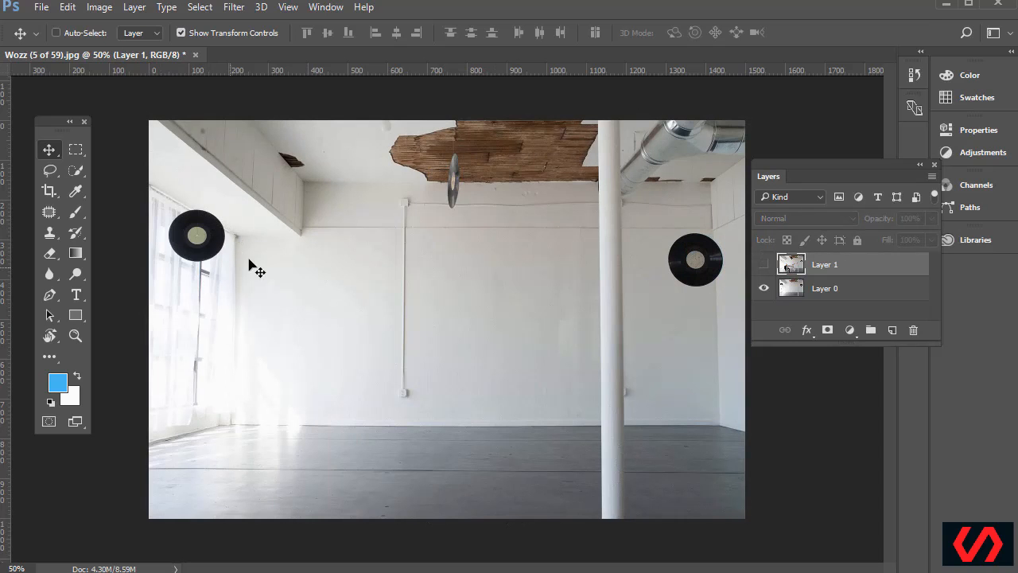
click(766, 266)
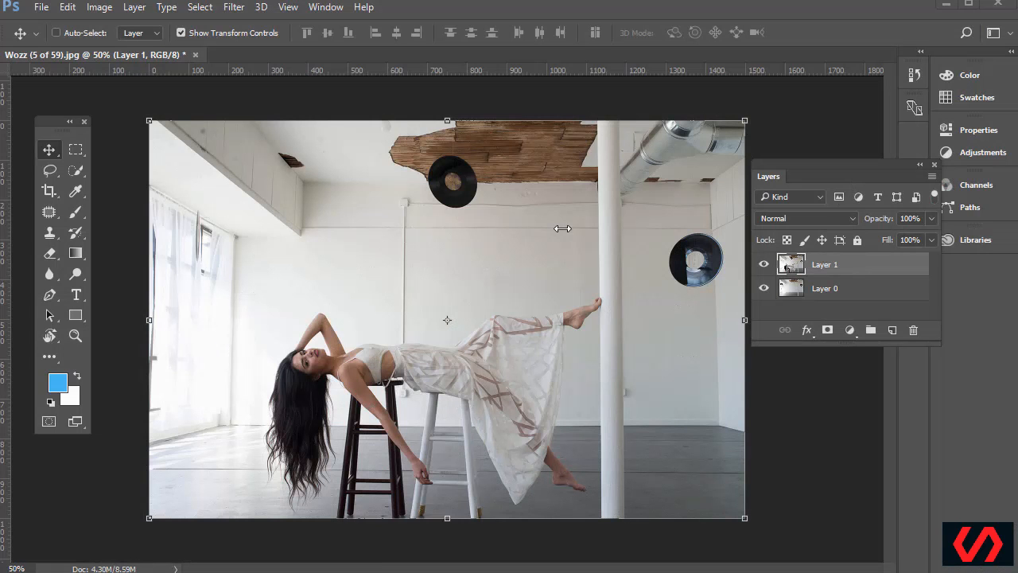
click(763, 268)
click(763, 266)
click(763, 266)
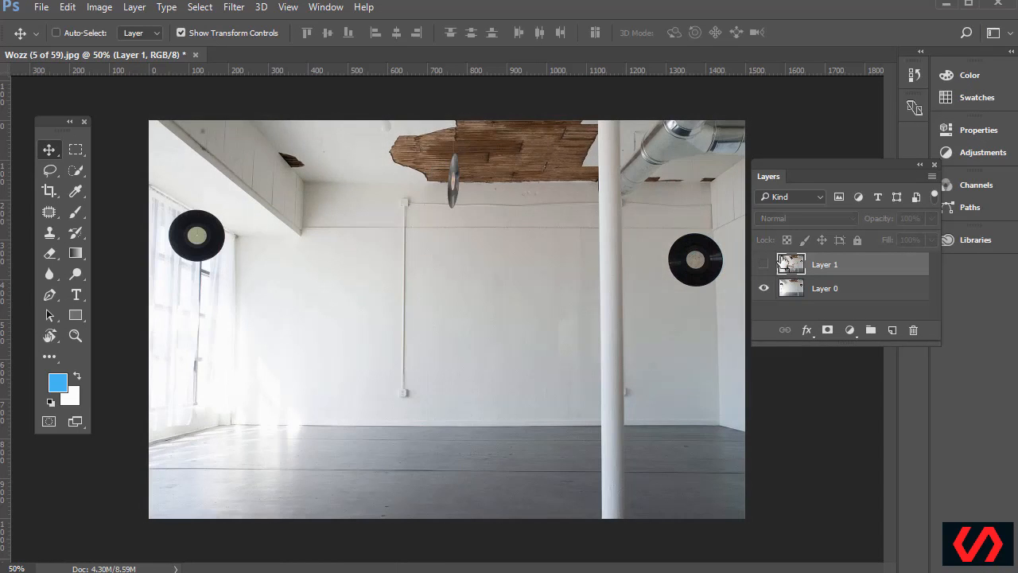
click(763, 265)
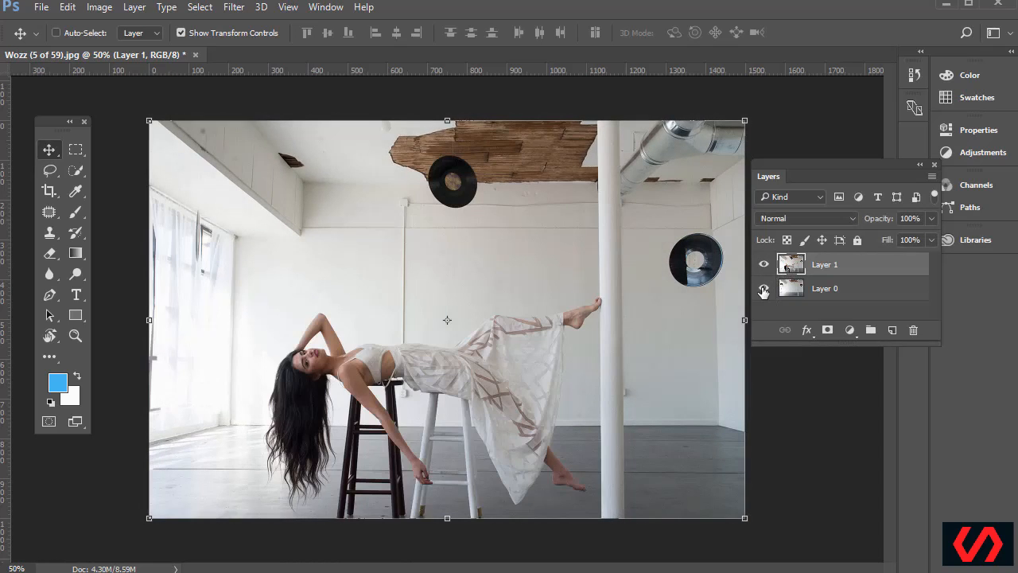
click(763, 265)
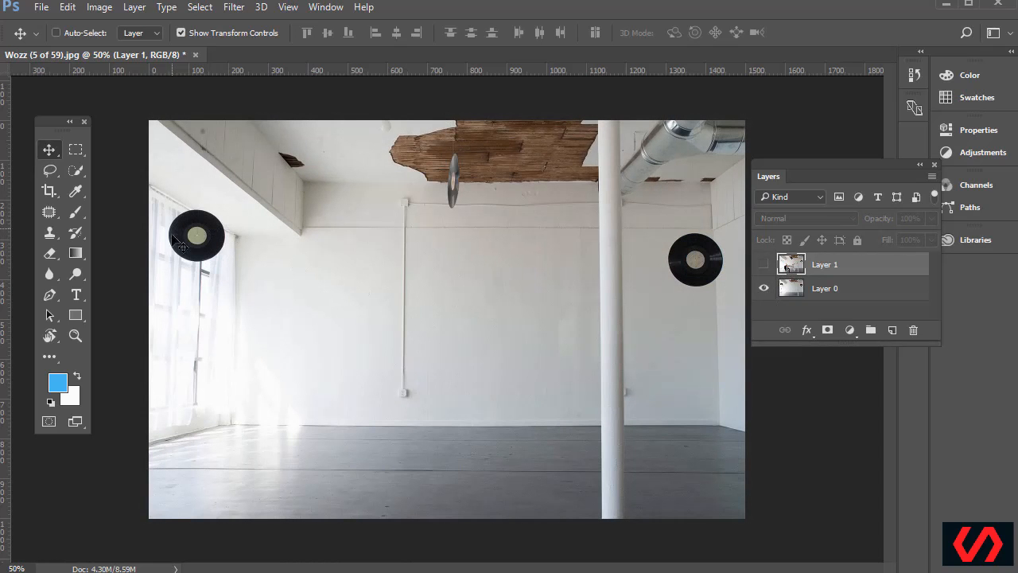
click(763, 266)
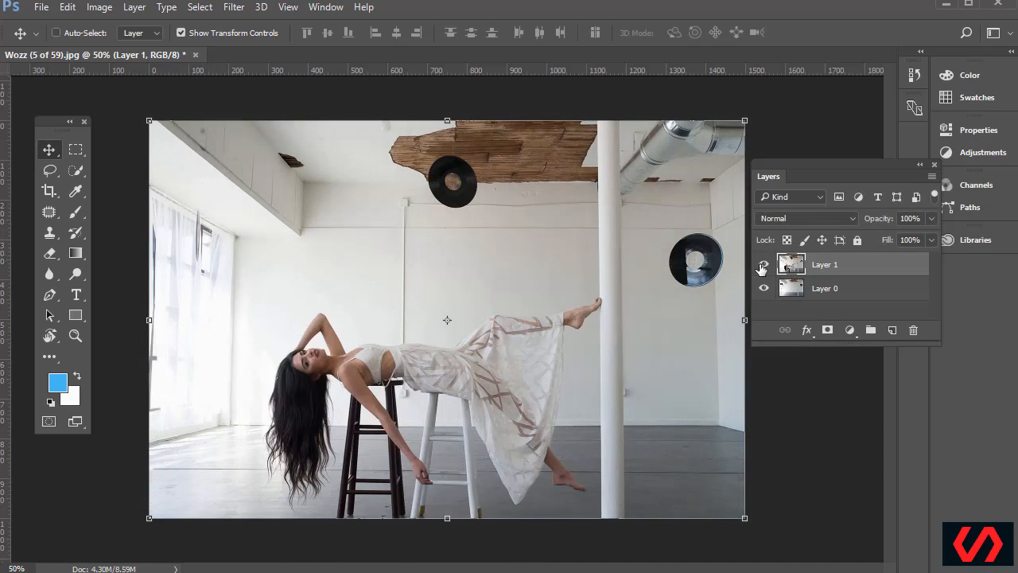
click(763, 266)
click(763, 267)
click(763, 267)
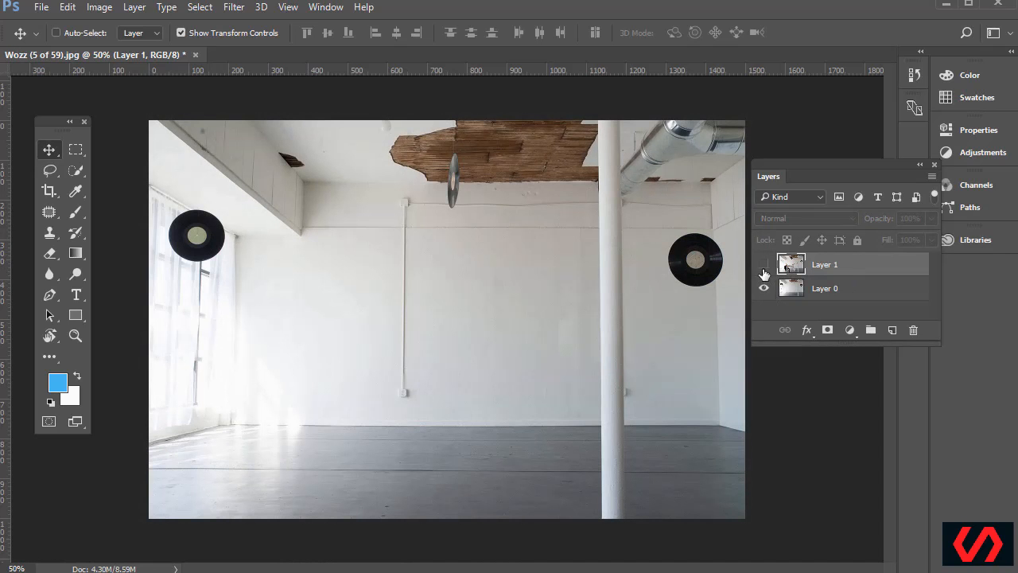
click(794, 289)
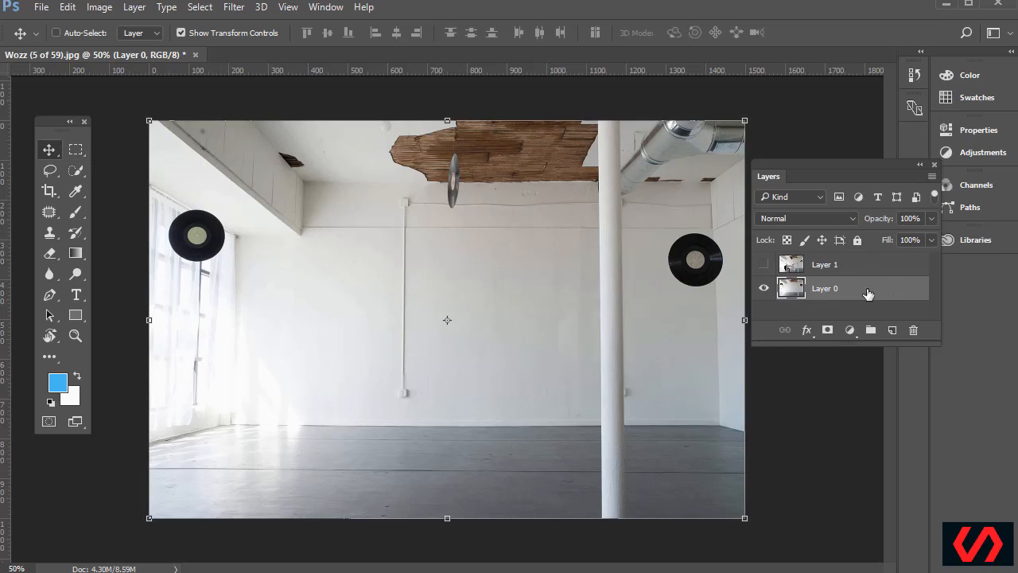
click(837, 269)
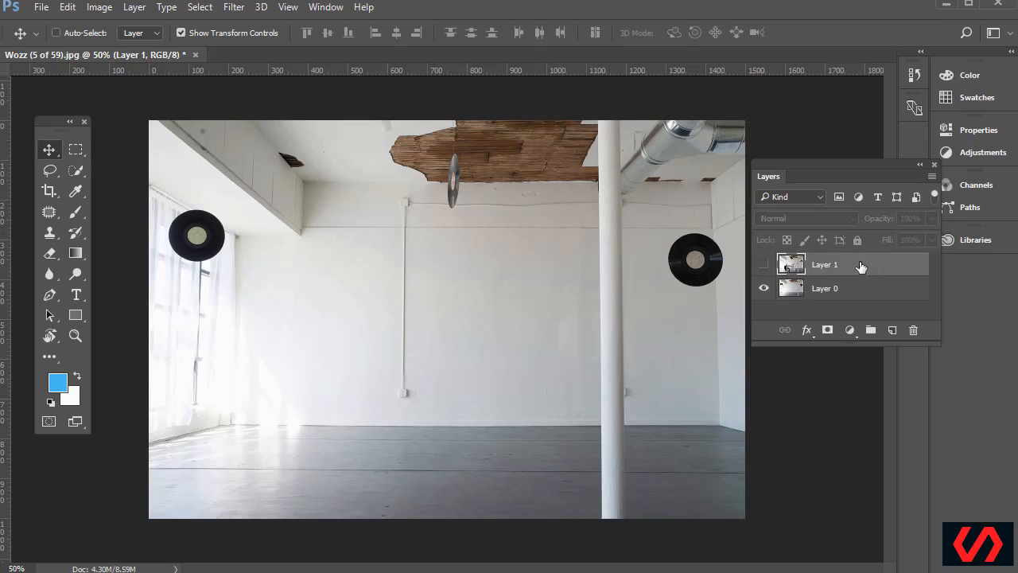
click(840, 293)
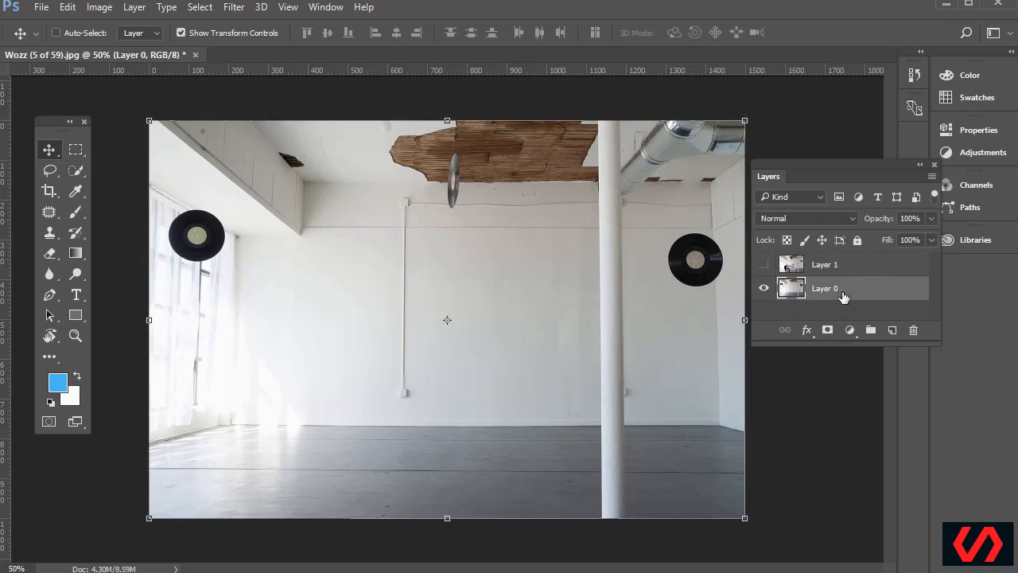
Zoom in with a Zoom-tool marquee around the hanging record at upper left
click(75, 336)
click(172, 221)
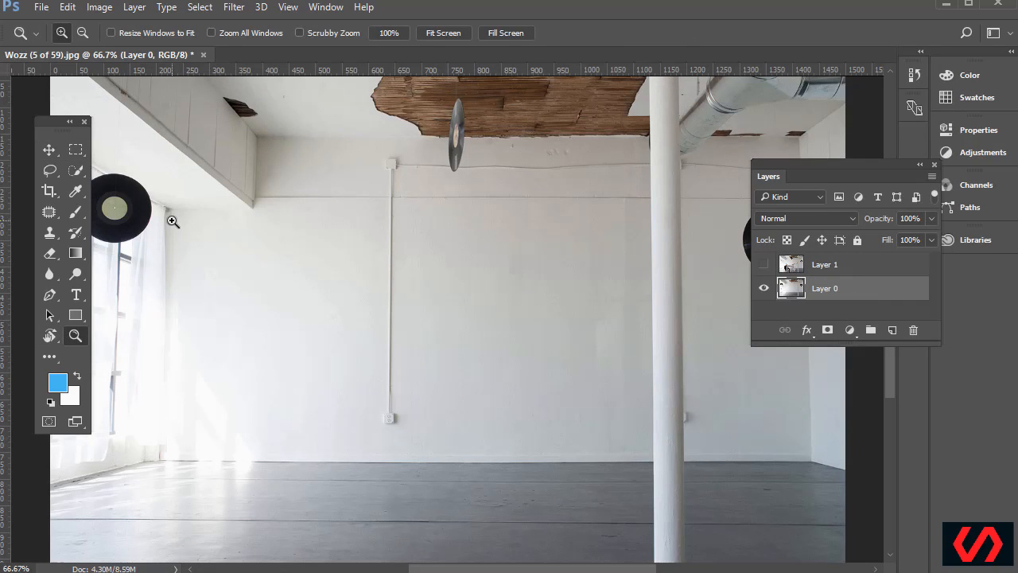
key(ctrl+plus)
key(ctrl+plus)
key(ctrl+plus)
key(ctrl+minus)
key(ctrl+minus)
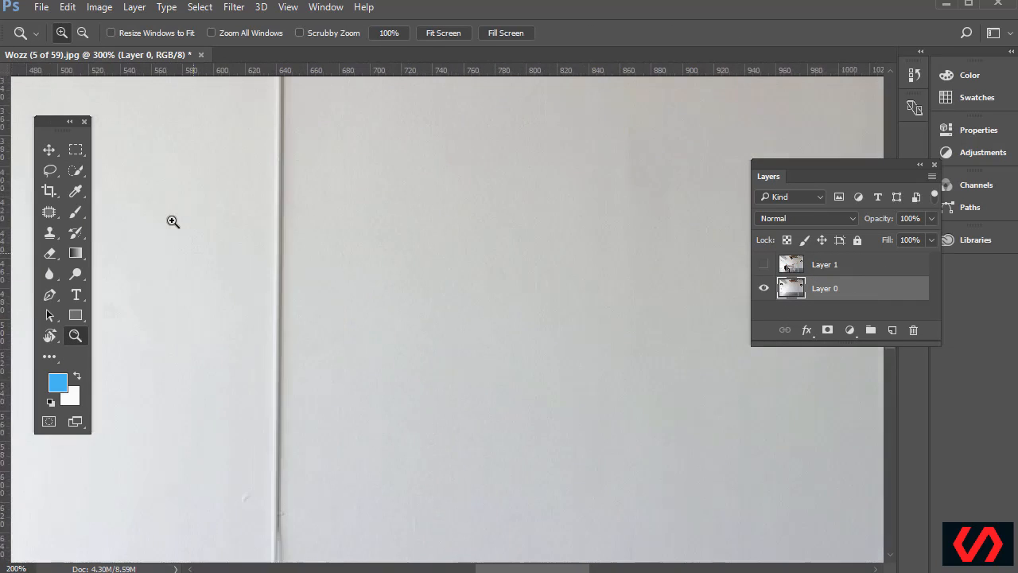
key(ctrl+minus)
key(ctrl+minus)
key(ctrl+minus)
key(ctrl+minus)
key(ctrl+plus)
key(ctrl+plus)
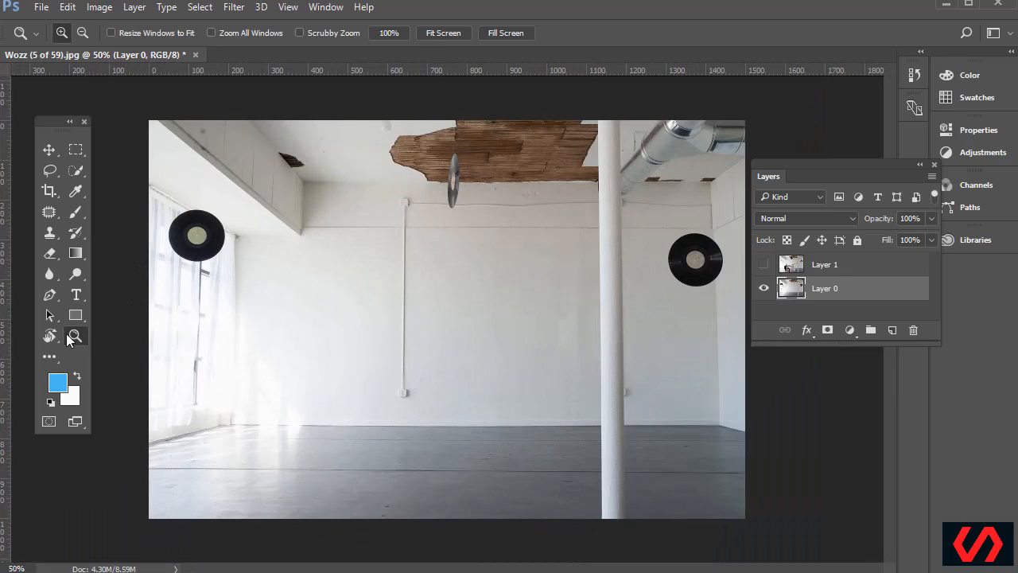
drag(152, 199, 250, 278)
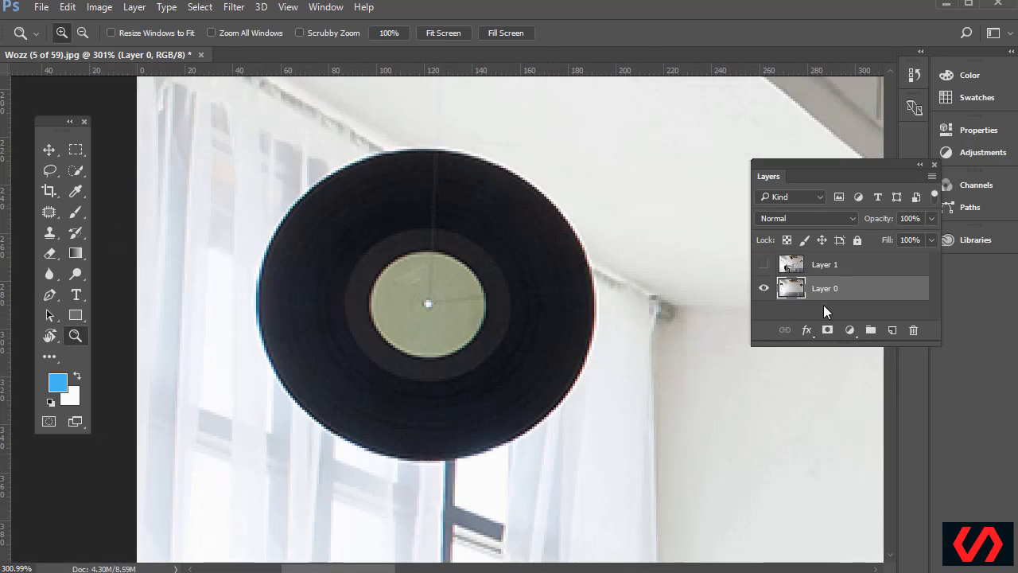
key(m)
scroll(420, 294, down, 2)
scroll(427, 289, up, 3)
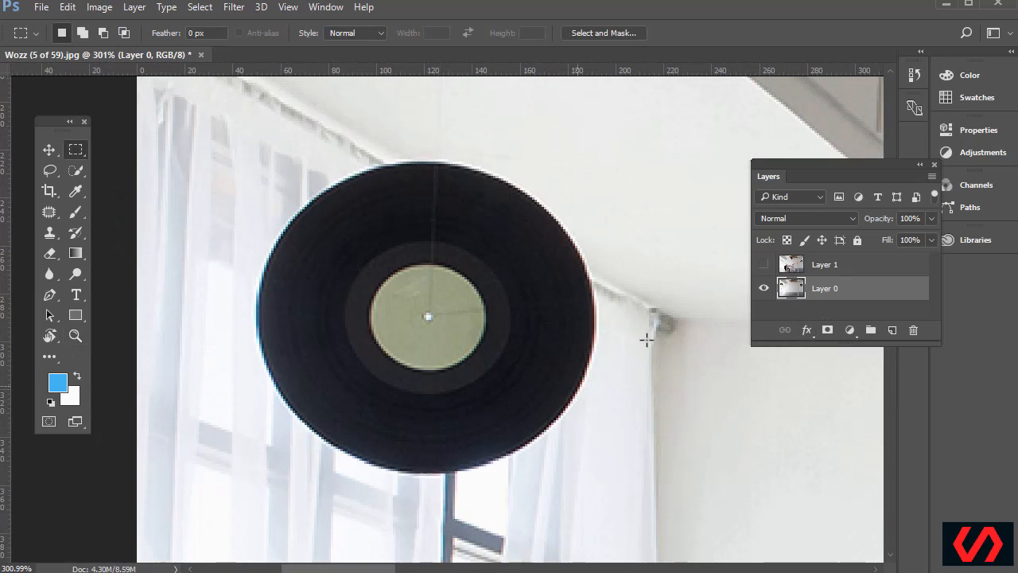
Trace a freehand lasso along the record's upper-left edge, then deselect it
click(54, 169)
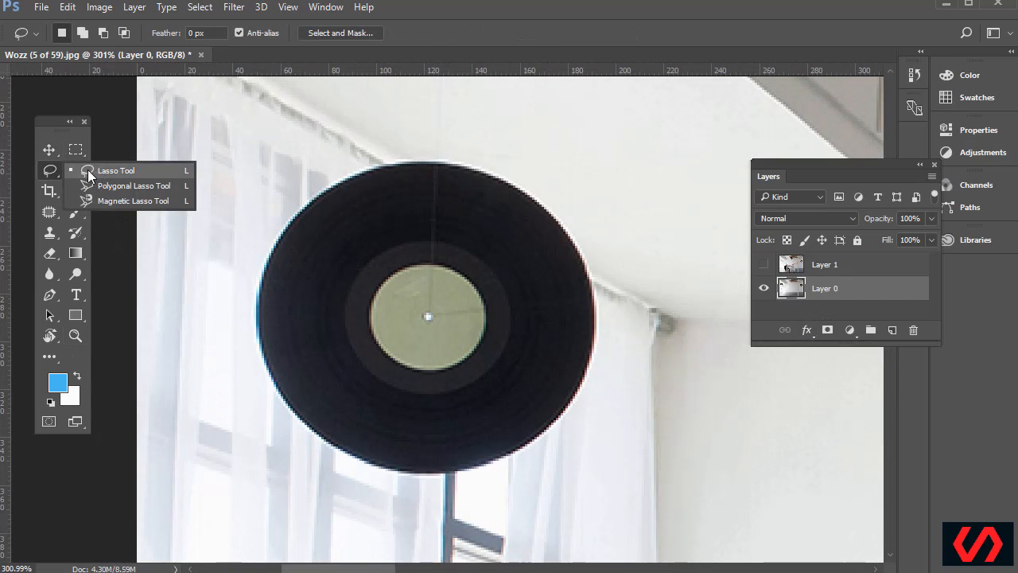
click(92, 170)
mouse_move(346, 180)
mouse_down()
mouse_move(296, 216)
mouse_move(257, 288)
mouse_move(261, 373)
mouse_move(300, 428)
mouse_move(397, 478)
mouse_move(435, 480)
mouse_move(521, 469)
mouse_move(581, 394)
mouse_up()
click(151, 176)
Start a polygonal lasso outline around the record, cancel it, and choose the Elliptical Marquee
right_click(53, 172)
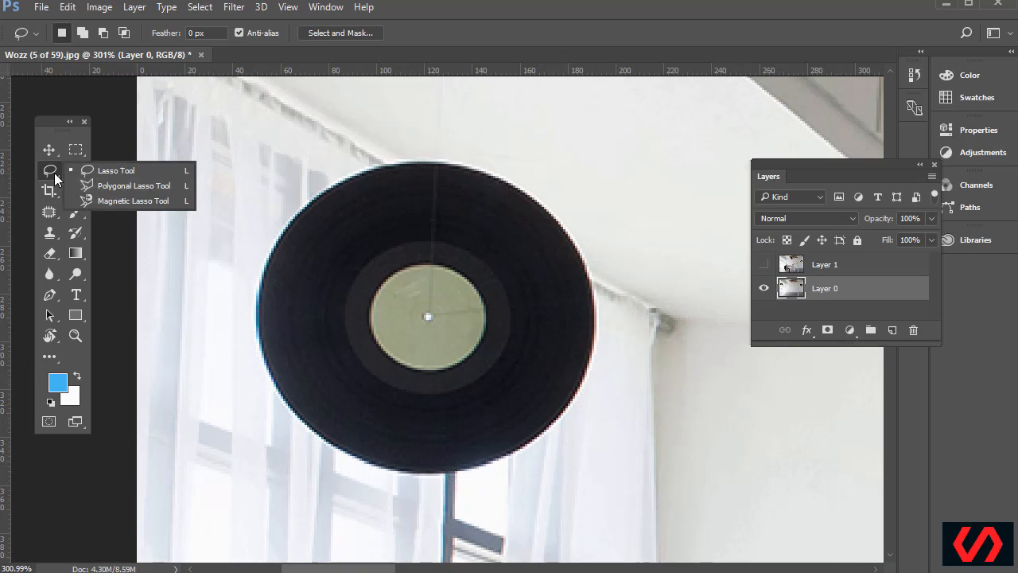
click(117, 189)
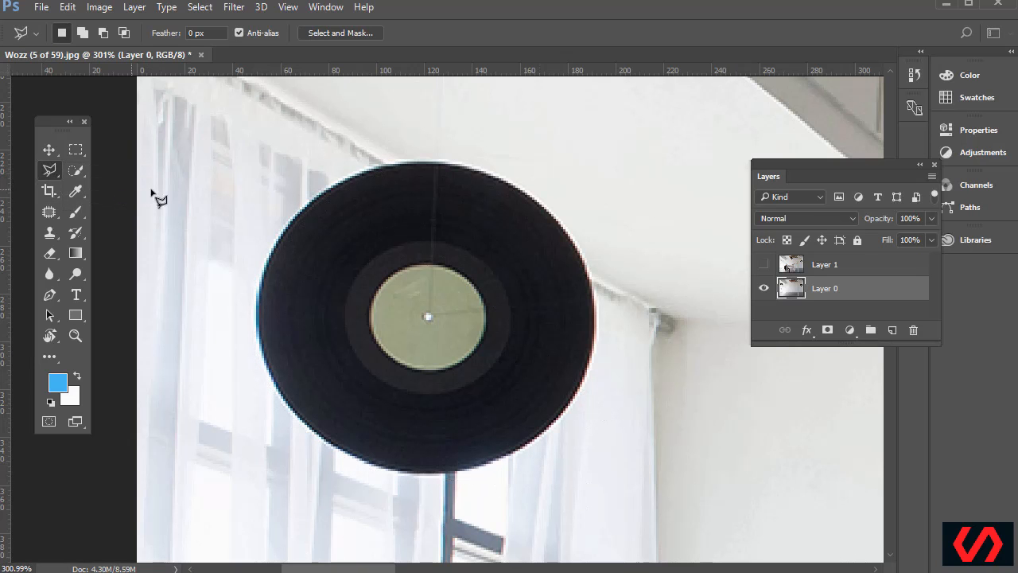
click(243, 82)
click(384, 159)
click(440, 162)
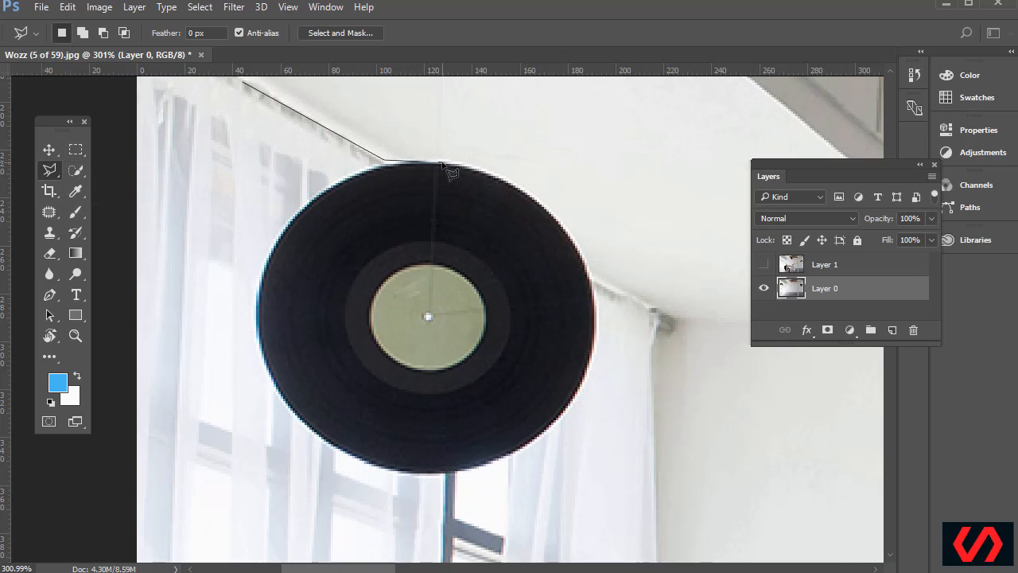
key(Escape)
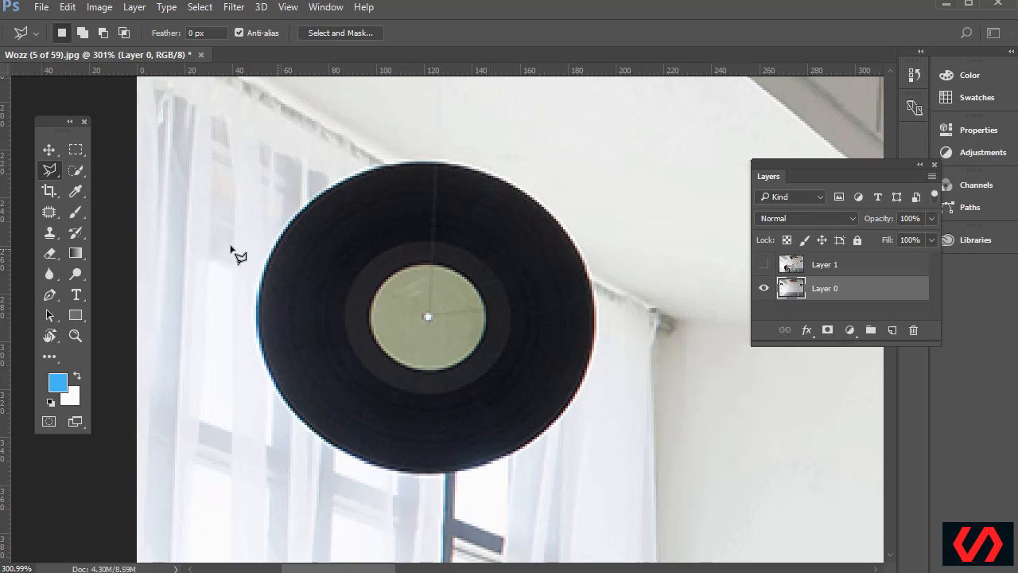
click(75, 170)
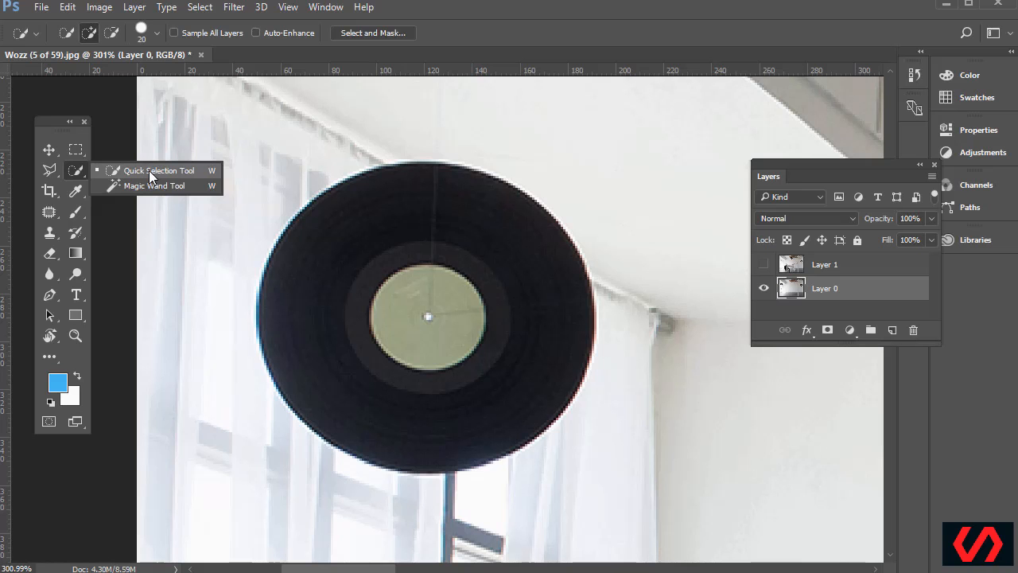
click(77, 152)
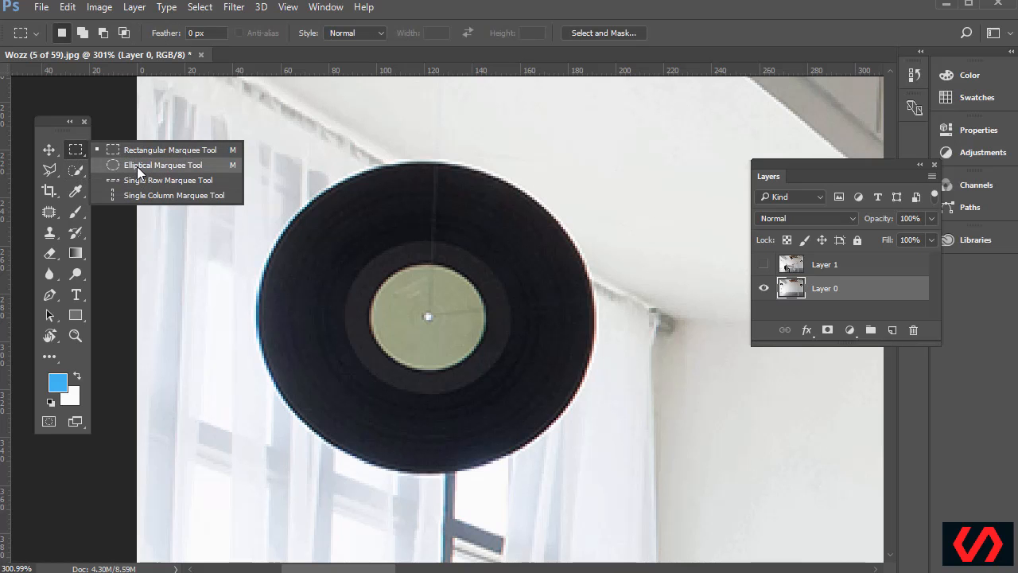
click(137, 167)
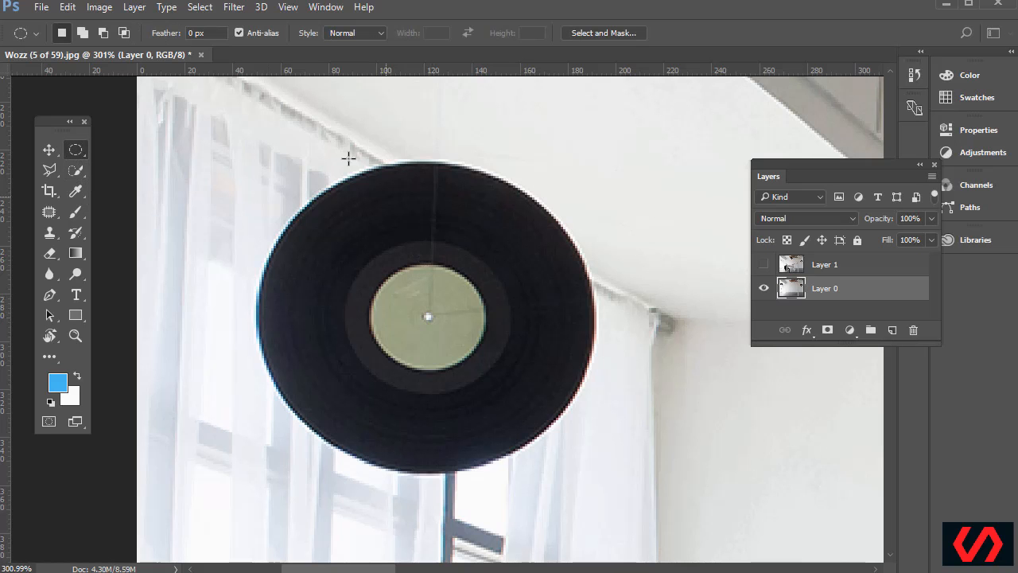
Draw trial elliptical selections until one spans out from the record's label centre
drag(254, 124, 625, 470)
click(248, 134)
drag(243, 169, 708, 497)
click(712, 500)
drag(428, 317, 589, 471)
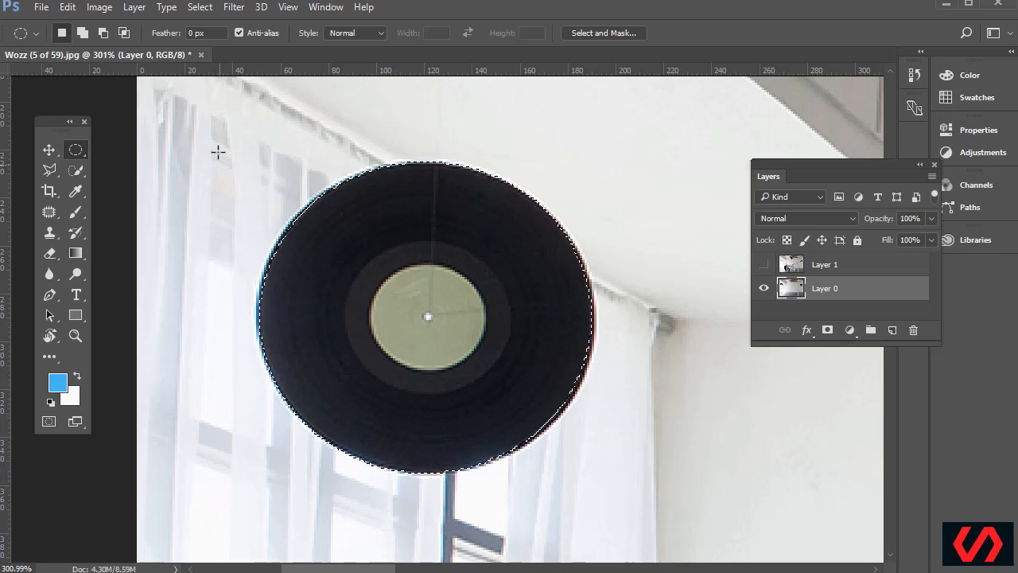
Refine the ellipse by subtracting with Alt and adding with Shift at the record's upper-left
key(shift)
key(alt)
drag(275, 144, 392, 249)
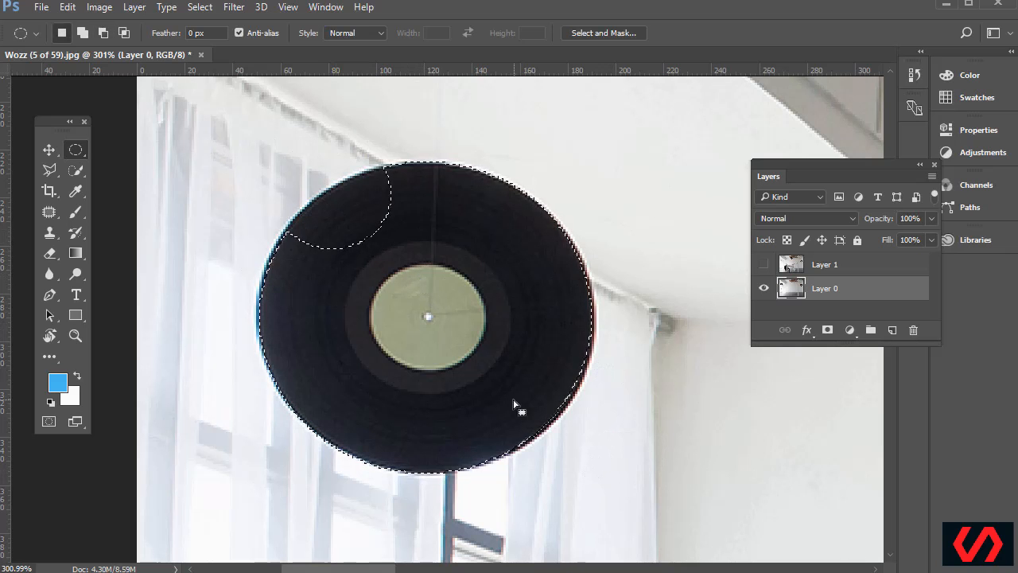
key(shift)
drag(326, 224, 285, 175)
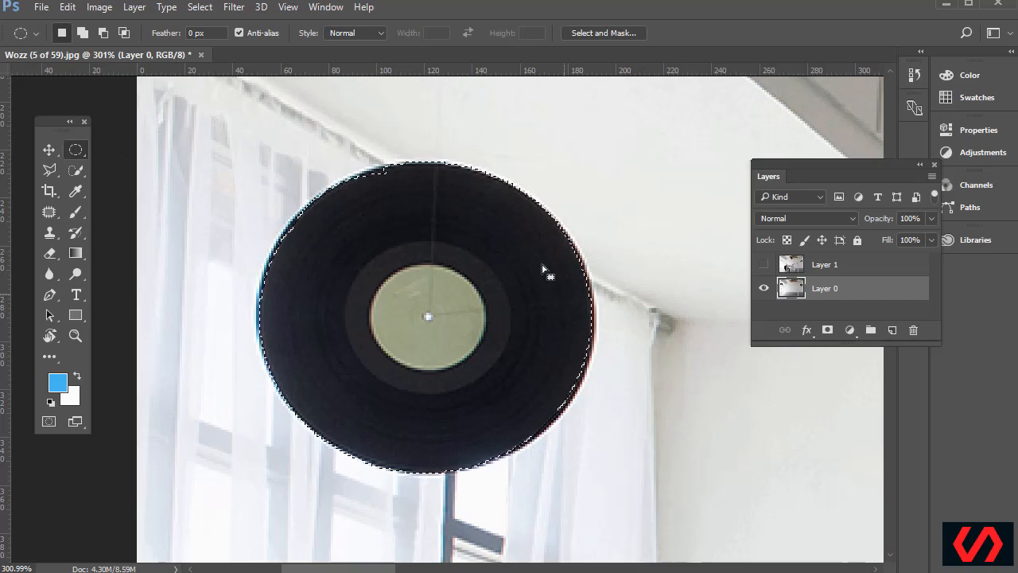
Select the record disc with Quick Selection, then Shift-add its pale green label with an elliptical marquee
click(76, 170)
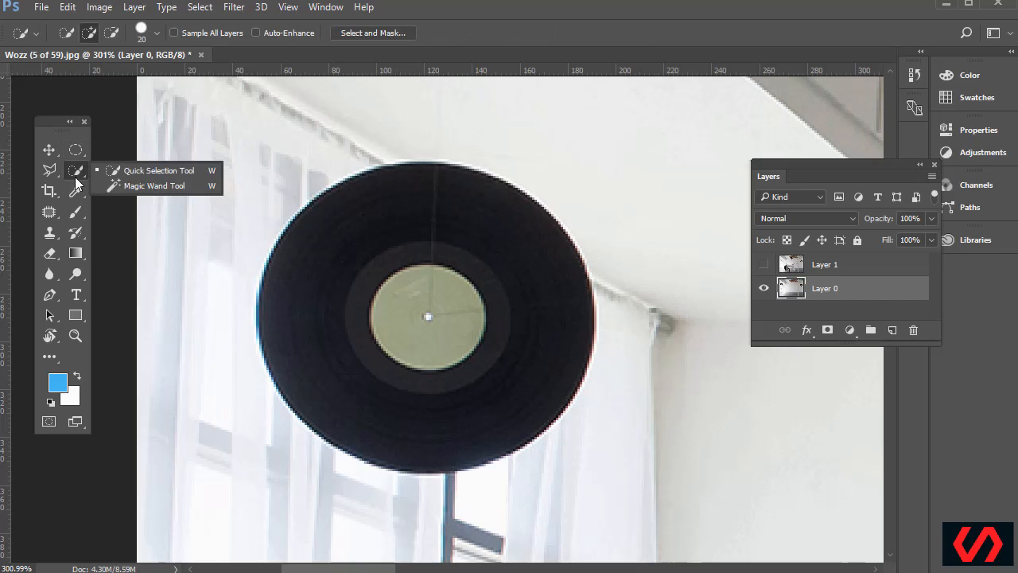
click(189, 172)
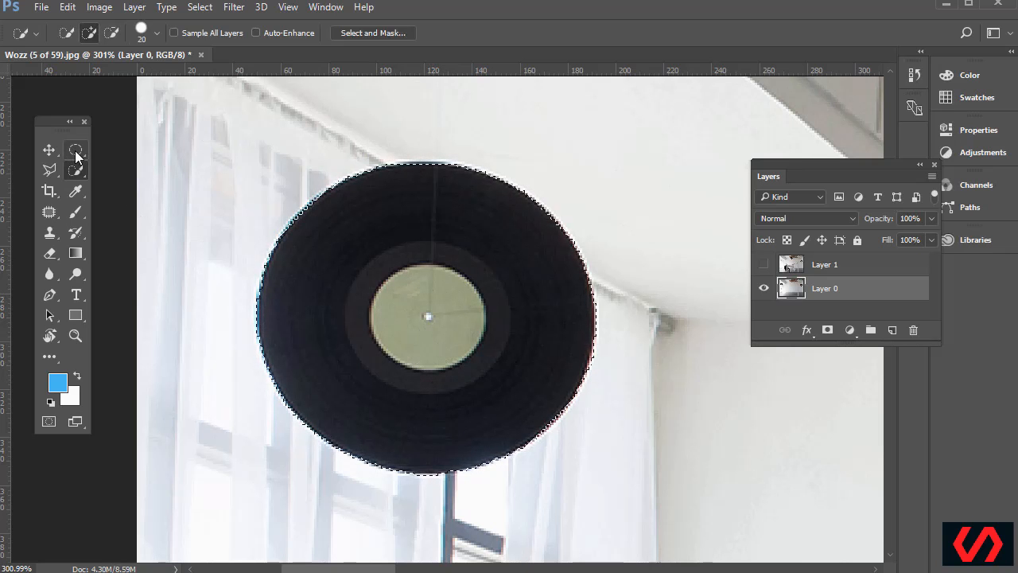
drag(77, 157, 118, 164)
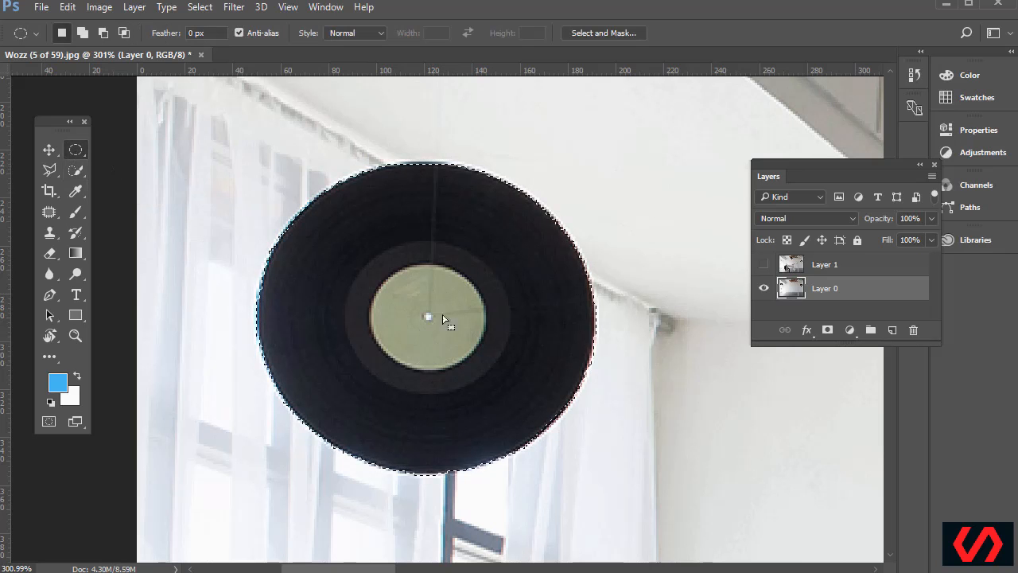
key(shift)
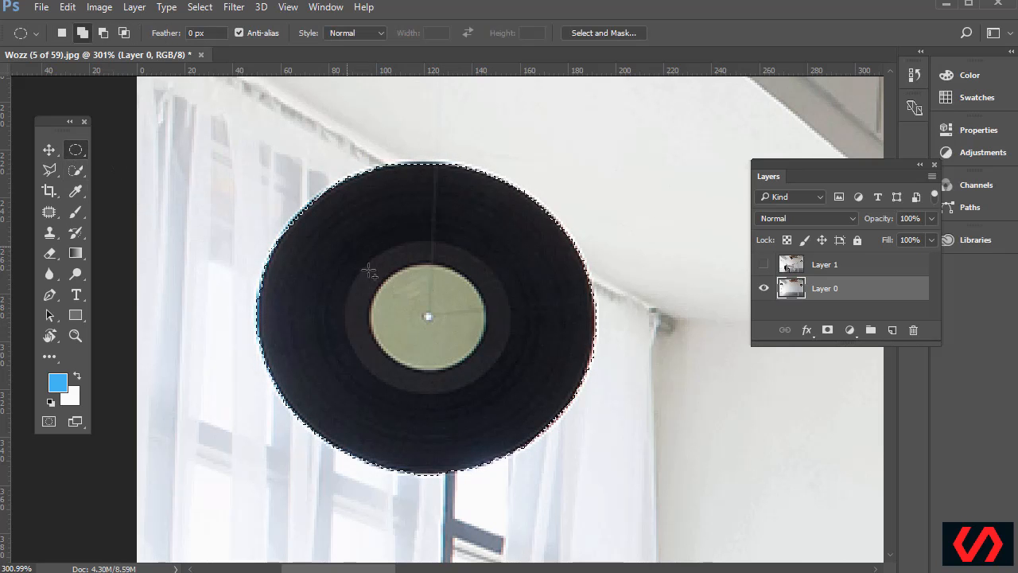
drag(487, 383, 474, 381)
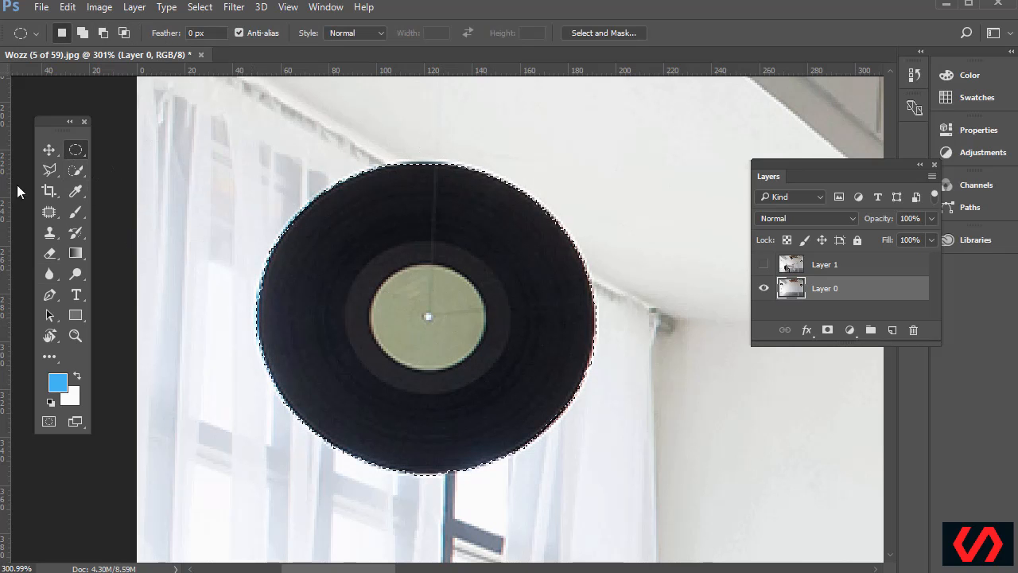
click(54, 172)
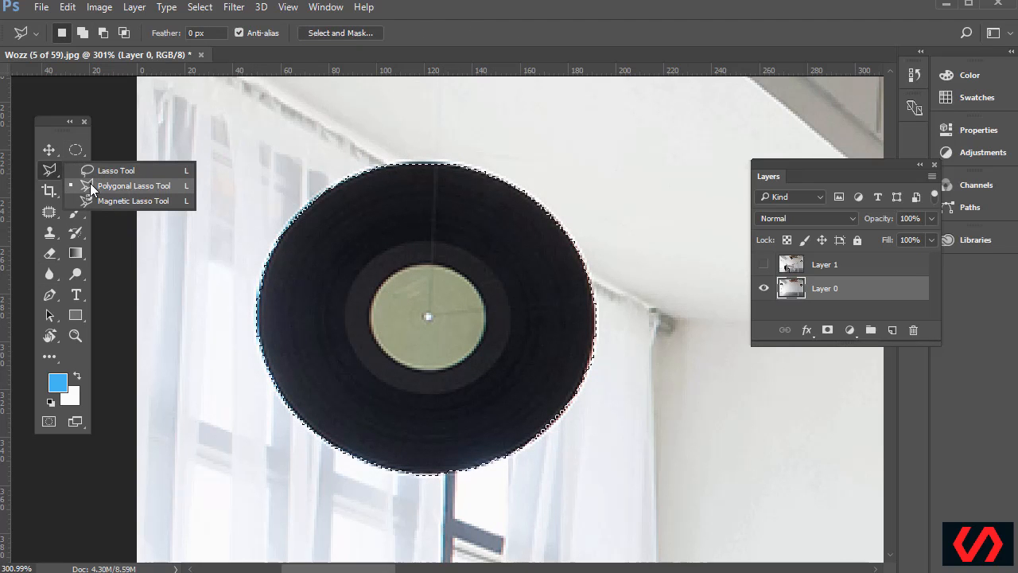
Pick the Polygonal Lasso and zoom to 400% on the record's top edge, keeping the record selection
click(90, 184)
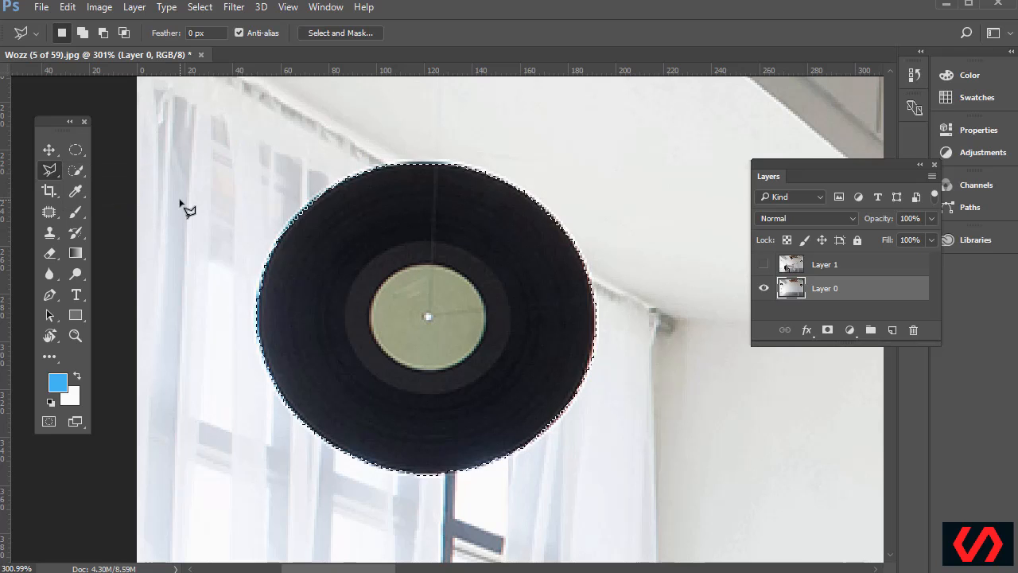
key(ctrl+plus)
scroll(223, 251, up, 2)
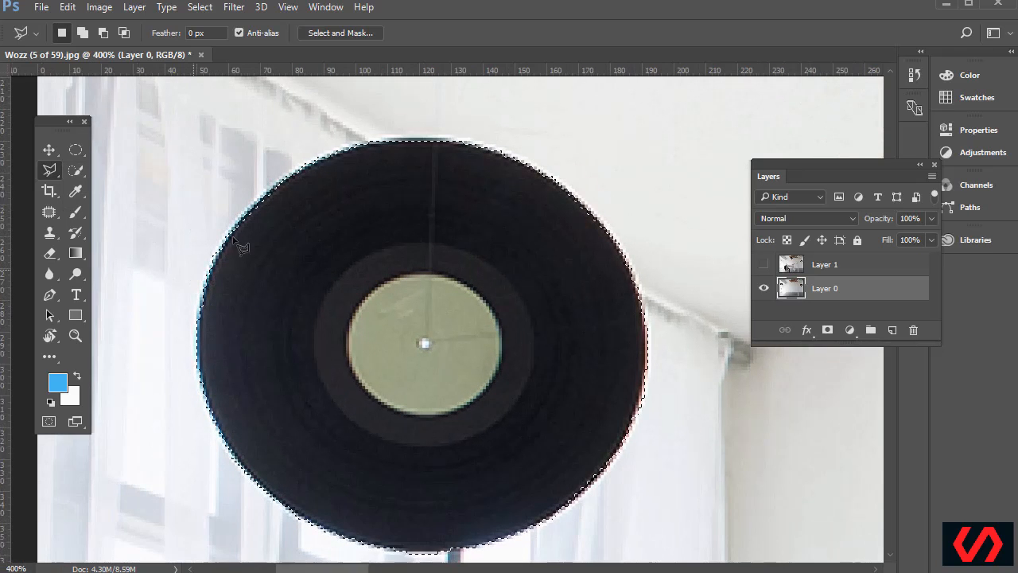
scroll(263, 257, up, 4)
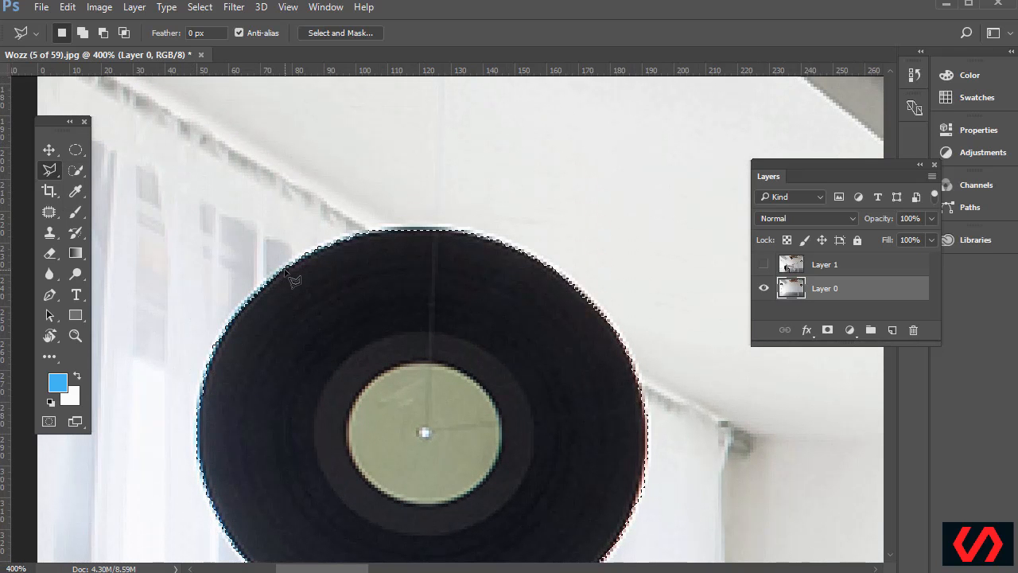
key(ctrl+d)
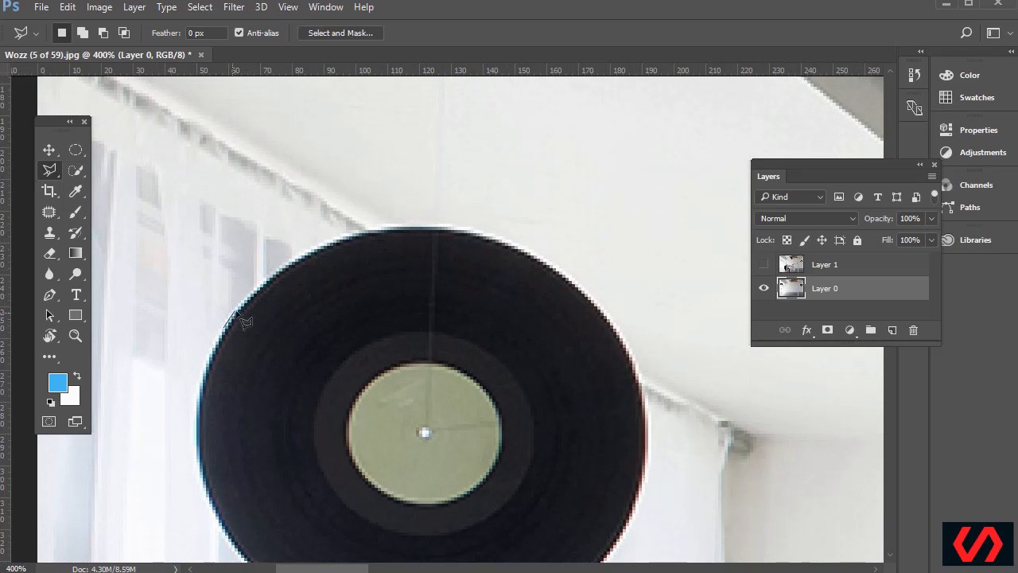
key(Escape)
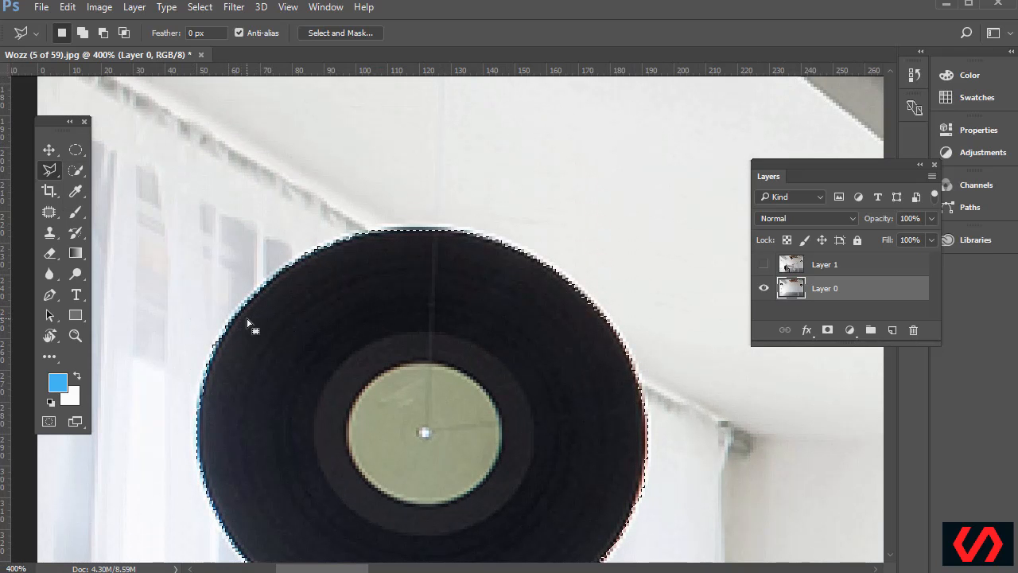
click(69, 11)
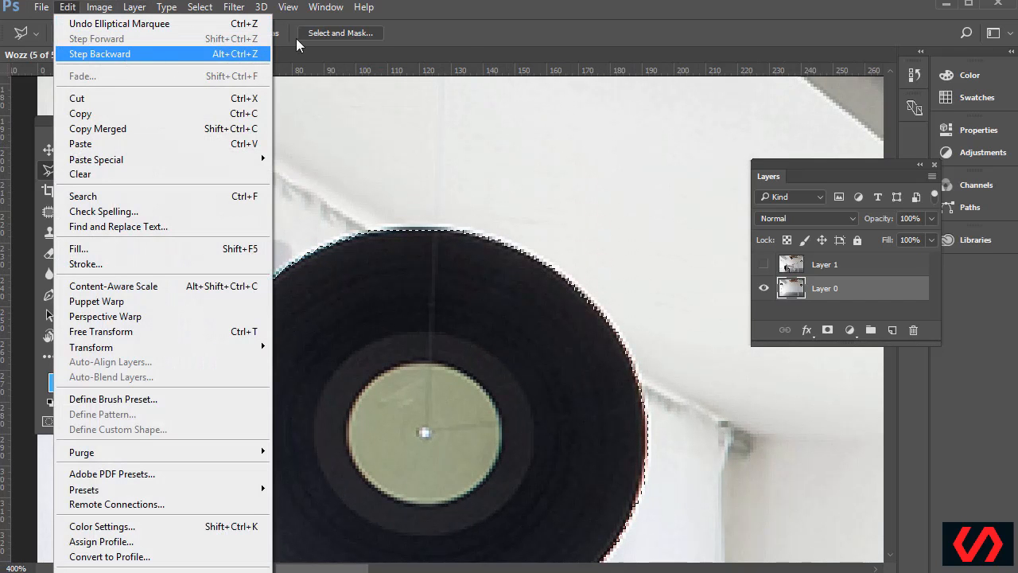
Step back one action and review it in the History panel, then collapse the panel
click(156, 60)
click(326, 8)
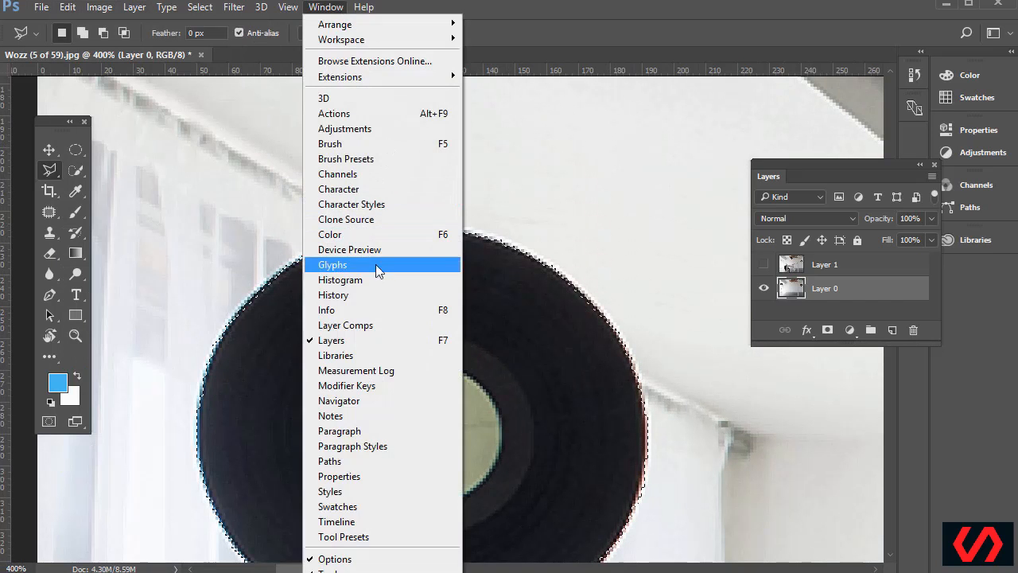
click(344, 294)
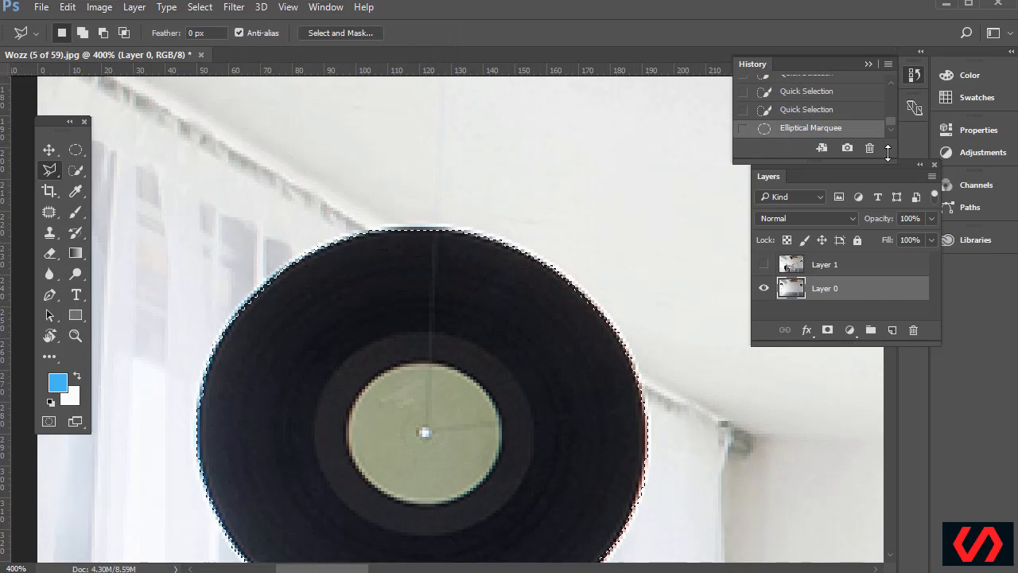
drag(875, 163, 875, 339)
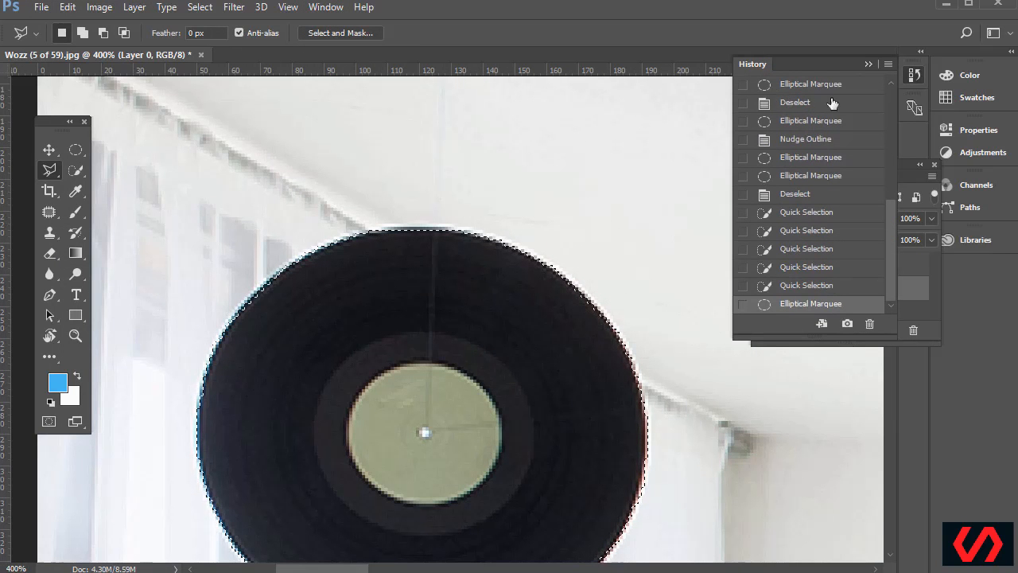
click(869, 62)
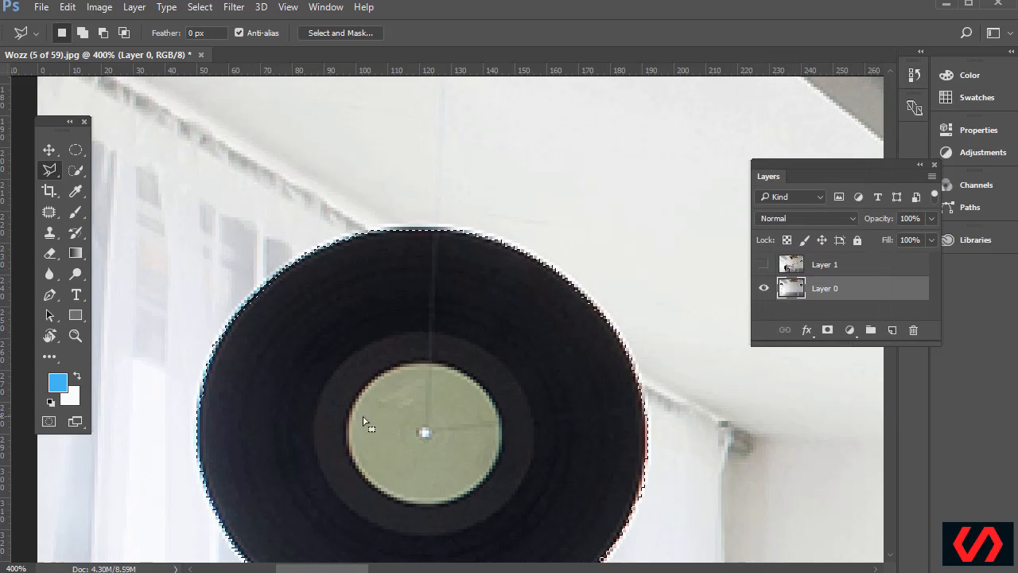
Add the record's left and top edges to the selection with Shift-drawn polygonal outlines
click(53, 173)
click(98, 182)
key(shift)
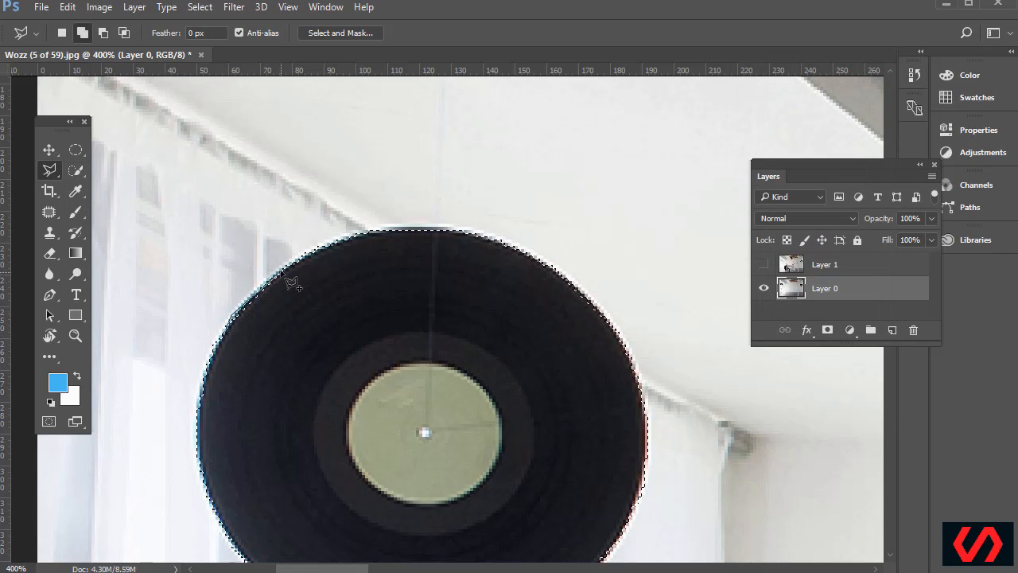
click(356, 235)
click(267, 374)
double_click(269, 377)
click(361, 246)
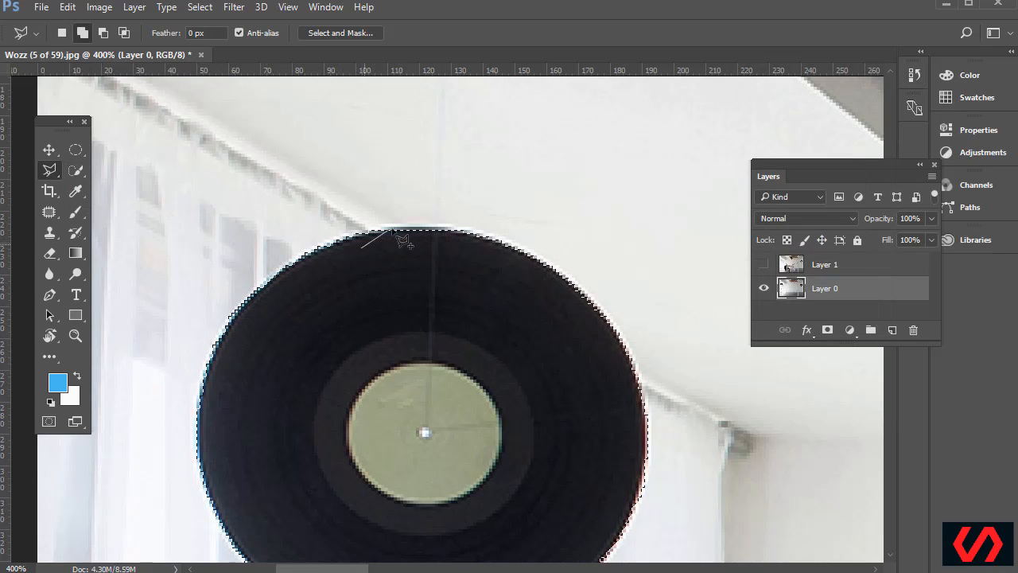
click(388, 228)
click(451, 228)
double_click(501, 290)
Add the record's lower-right and bottom edges with further polygonal outlines
scroll(630, 330, down, 3)
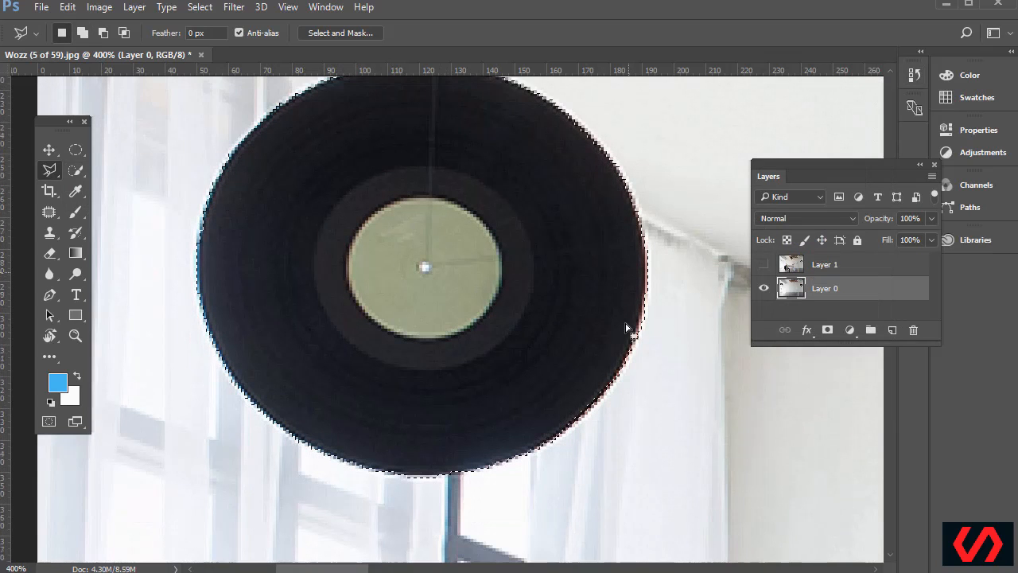
scroll(628, 332, down, 1)
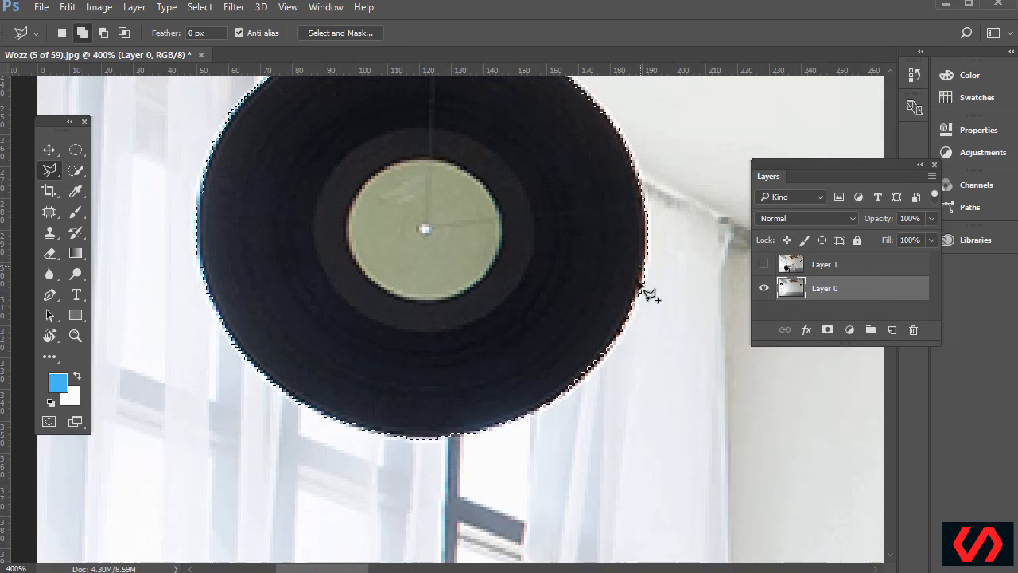
click(630, 319)
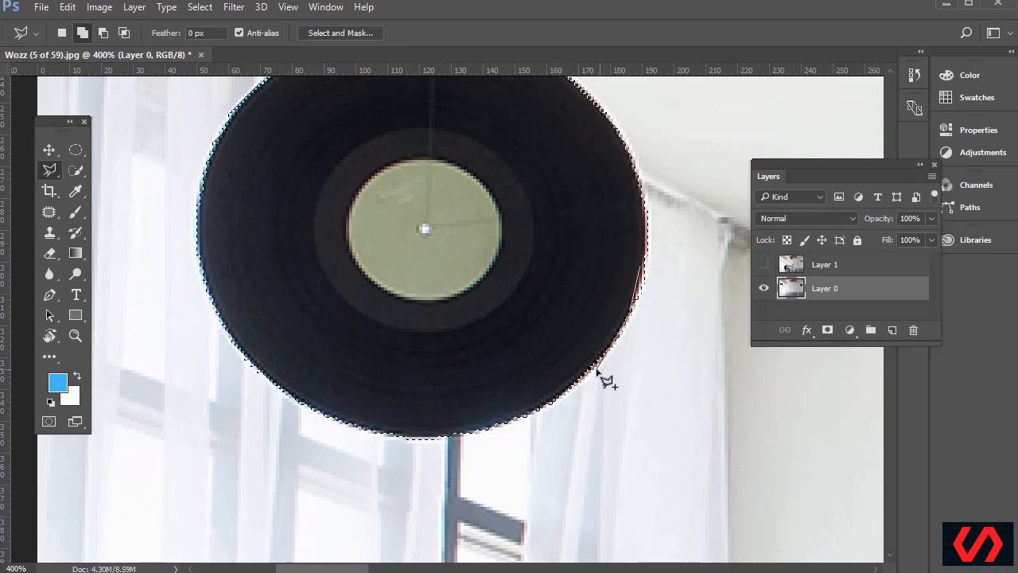
click(586, 373)
click(534, 408)
double_click(502, 363)
click(476, 416)
click(451, 436)
double_click(347, 368)
scroll(342, 358, up, 4)
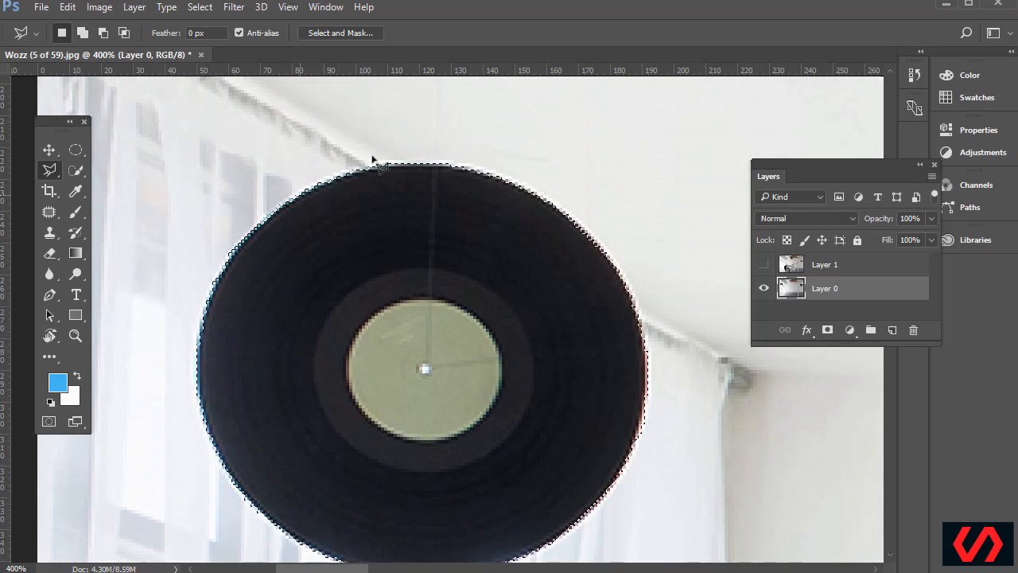
key(ctrl+minus)
key(ctrl+minus)
key(ctrl+minus)
key(ctrl+minus)
key(ctrl+plus)
key(ctrl+plus)
key(ctrl+plus)
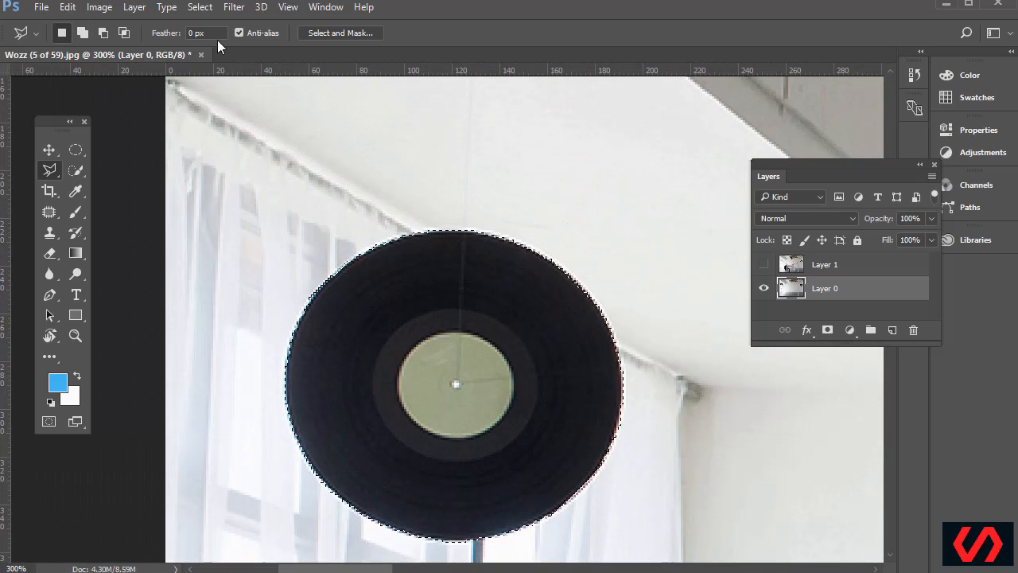
click(202, 10)
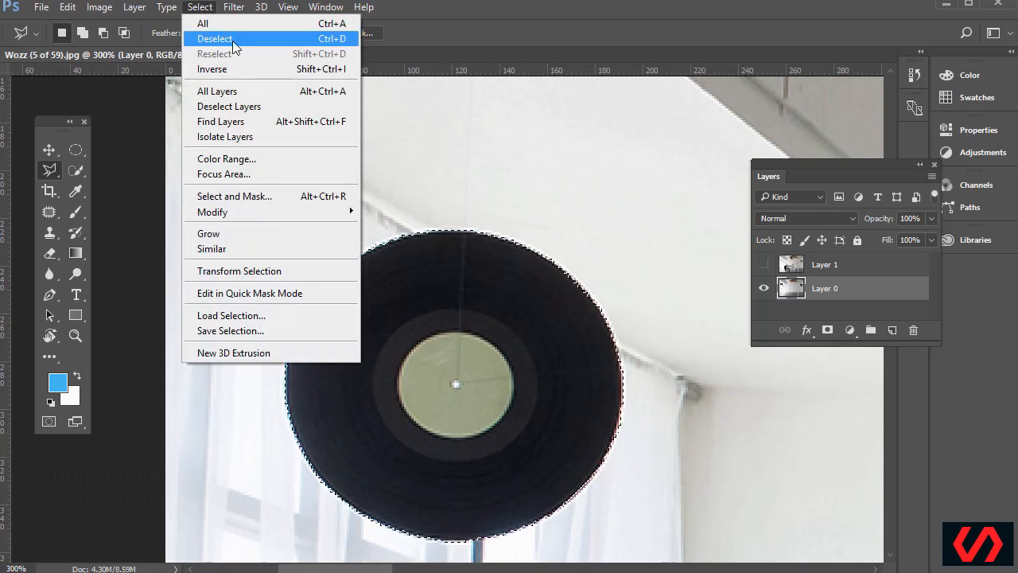
mouse_move(261, 211)
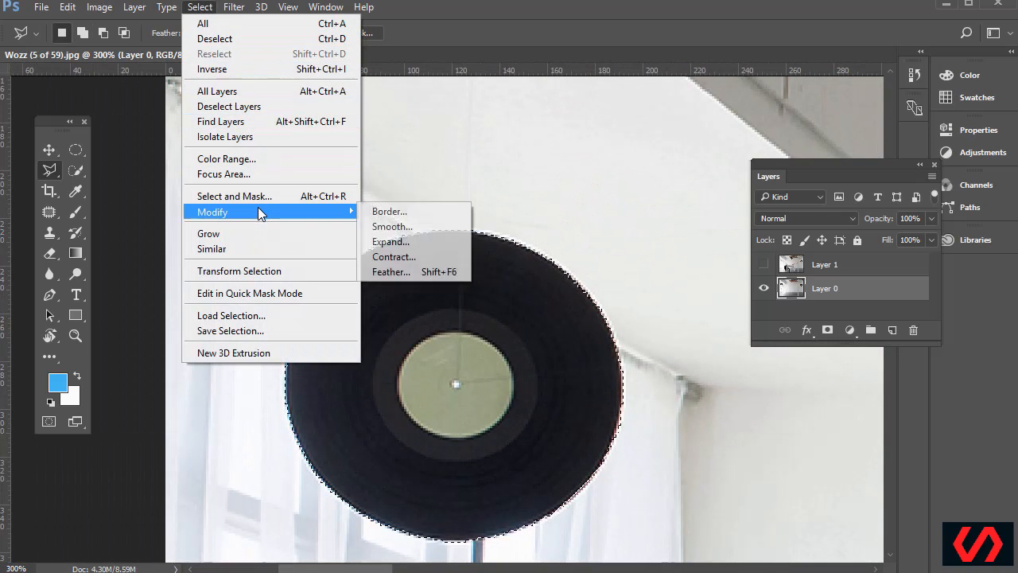
click(405, 270)
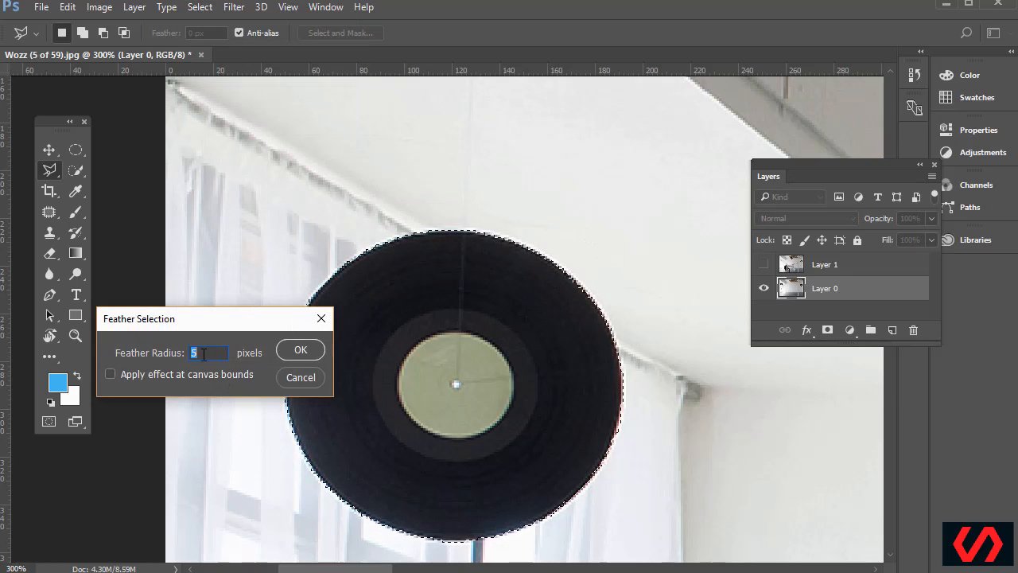
click(298, 377)
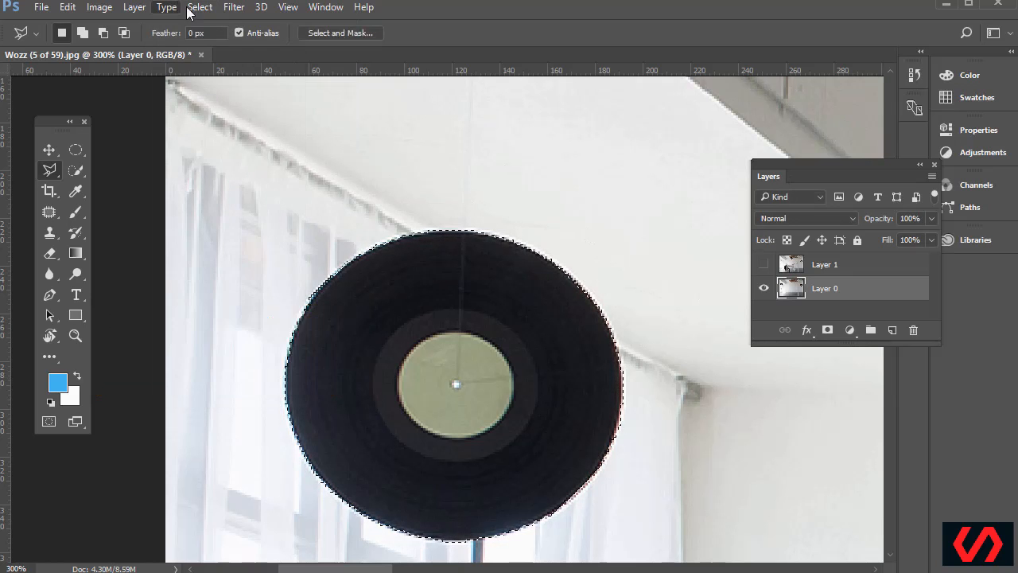
click(199, 8)
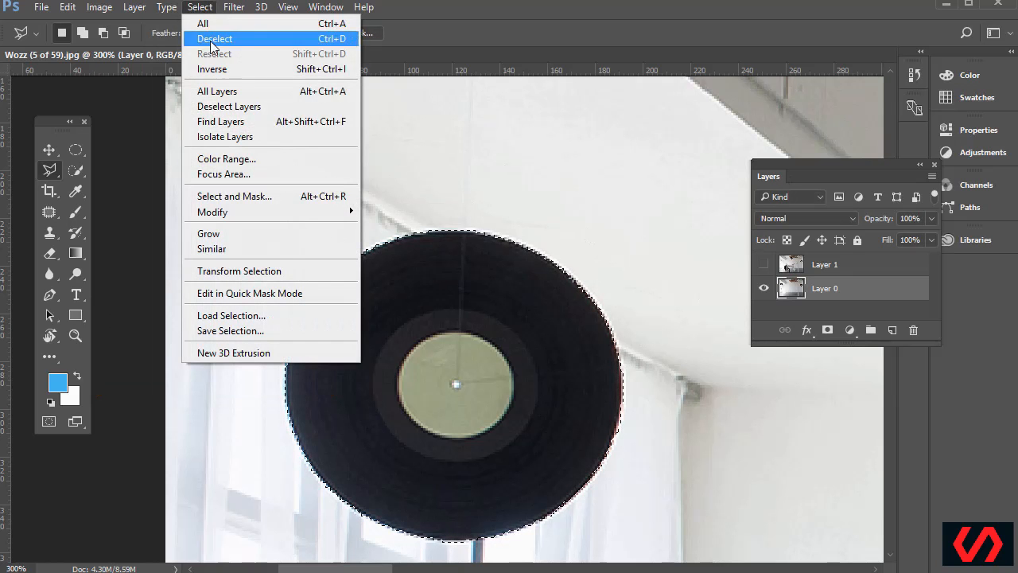
key(Escape)
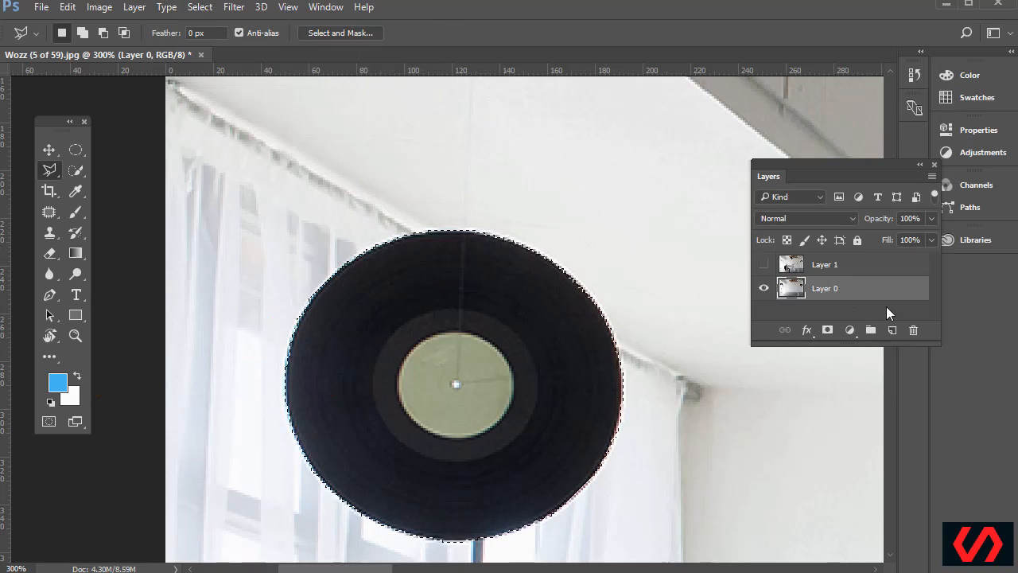
Show and activate Layer 1, then invert the record selection with Select > Inverse
click(765, 266)
click(765, 267)
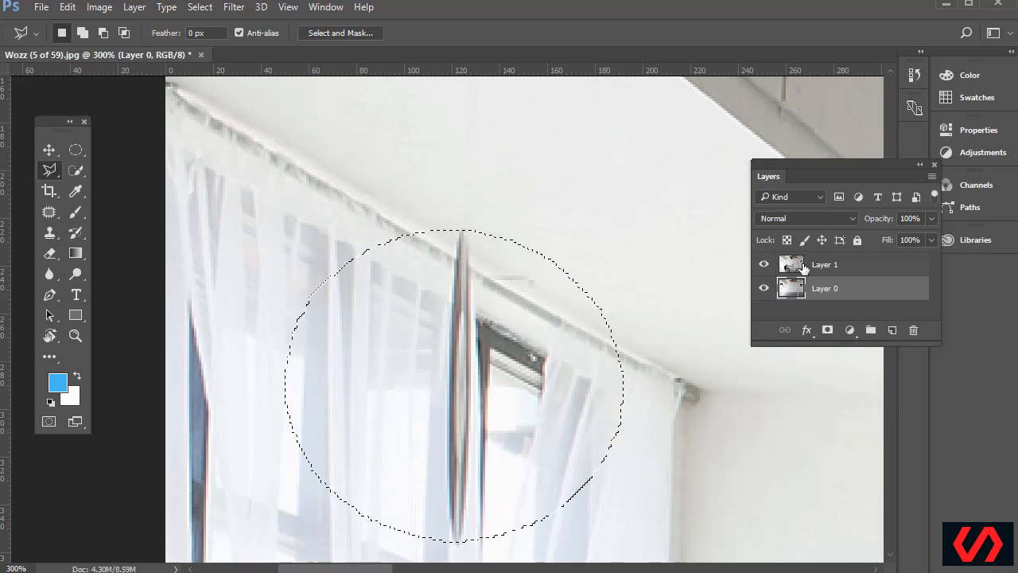
click(802, 268)
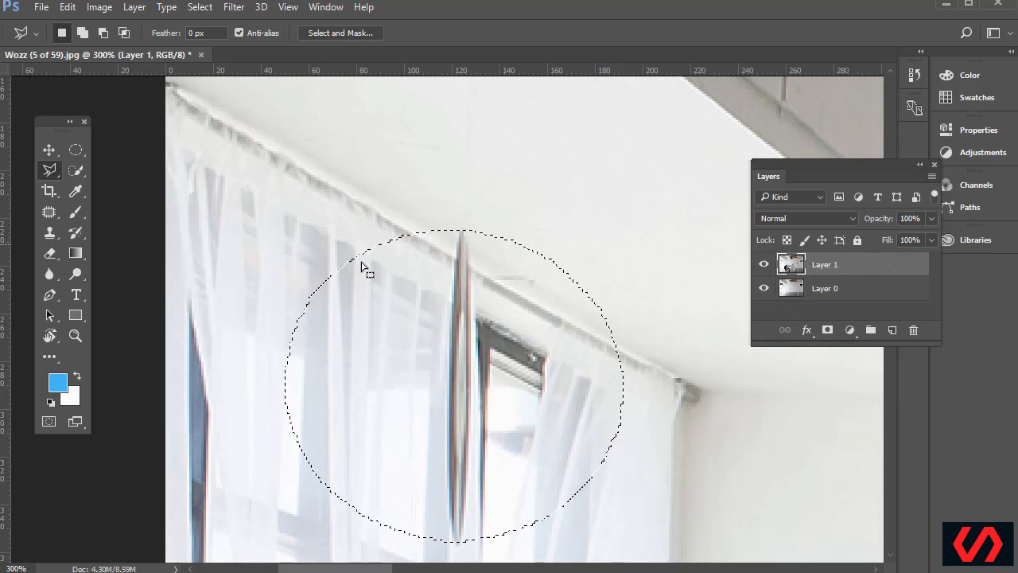
click(764, 264)
click(764, 265)
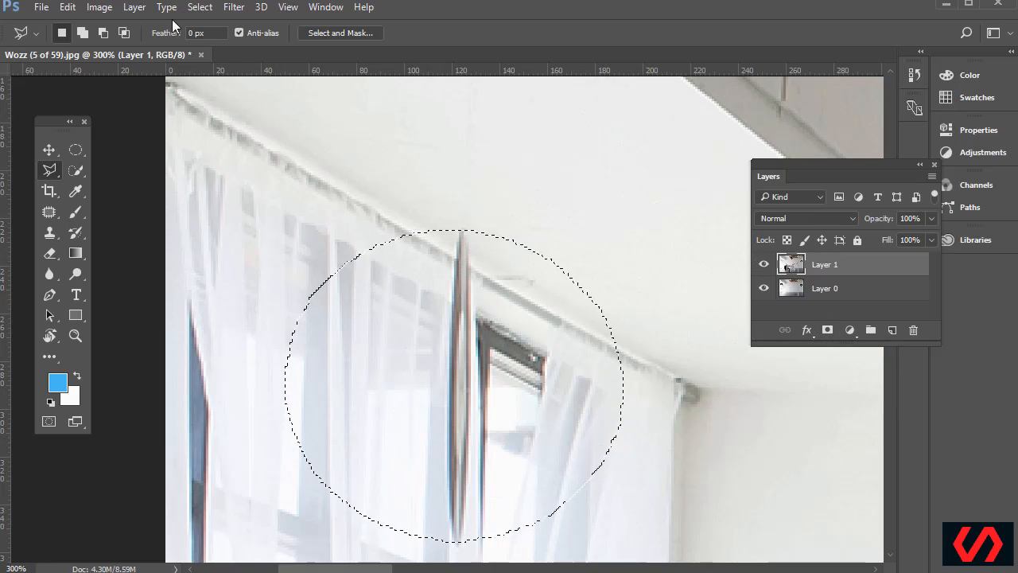
click(199, 7)
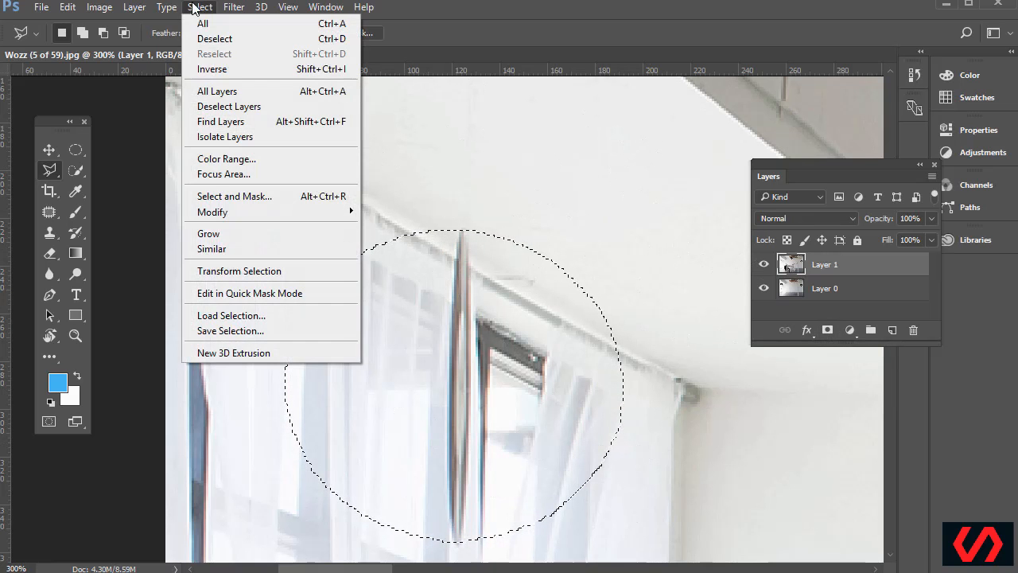
click(213, 69)
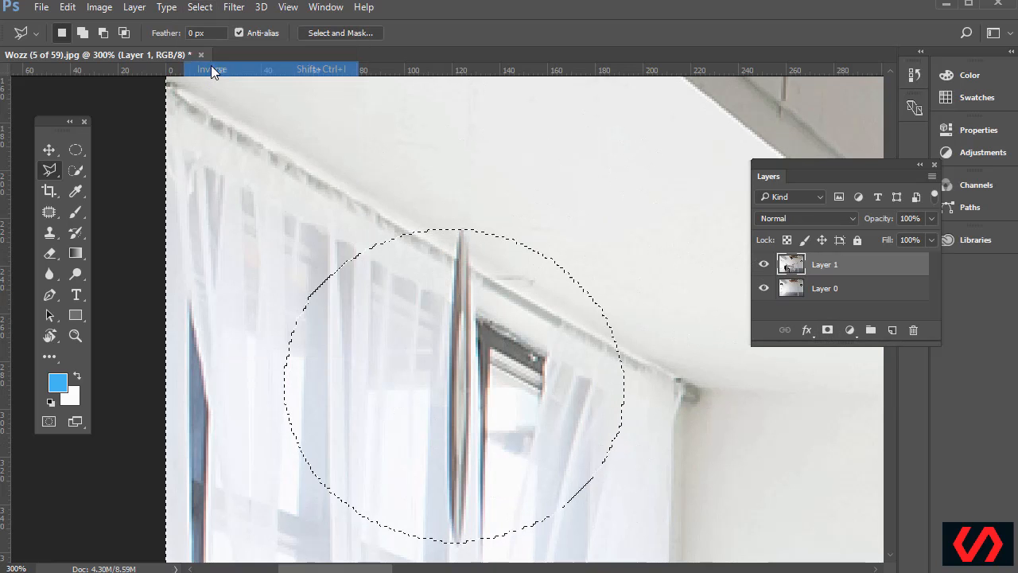
Add a layer mask to Layer 1 from the inverted selection and check the room underneath
click(828, 331)
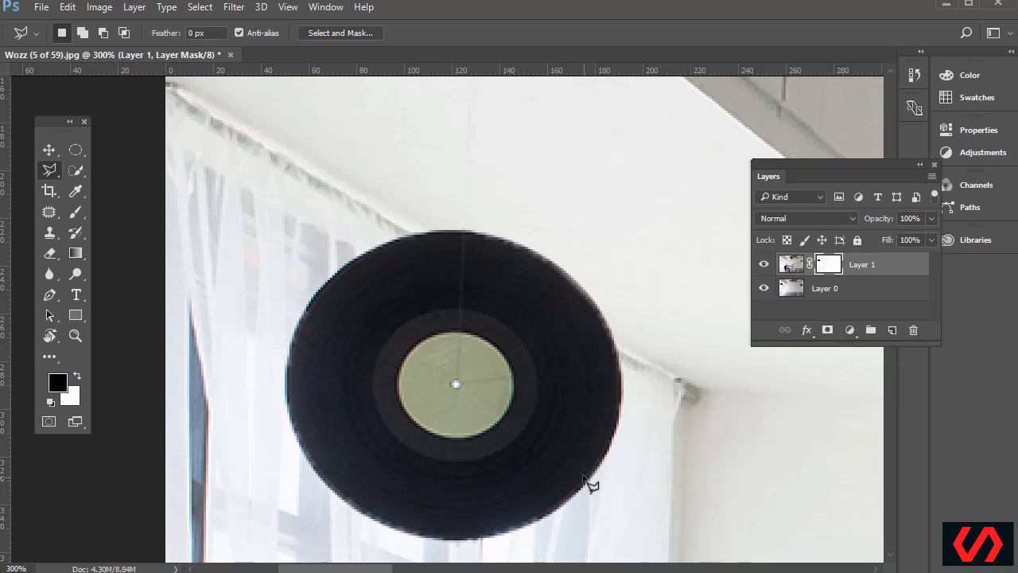
key(ctrl+minus)
key(ctrl+minus)
key(ctrl+minus)
key(ctrl+minus)
key(ctrl+minus)
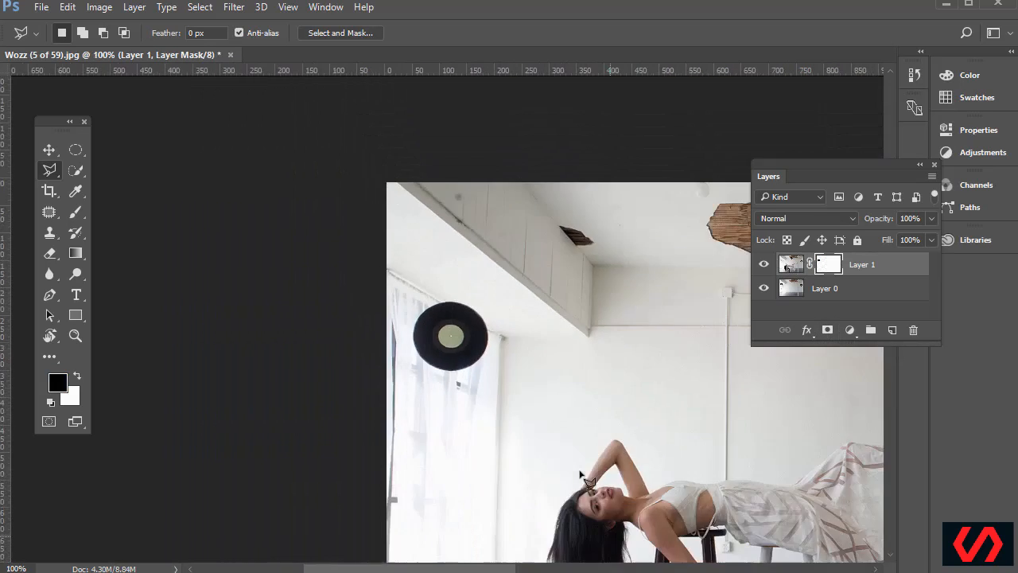
key(ctrl+plus)
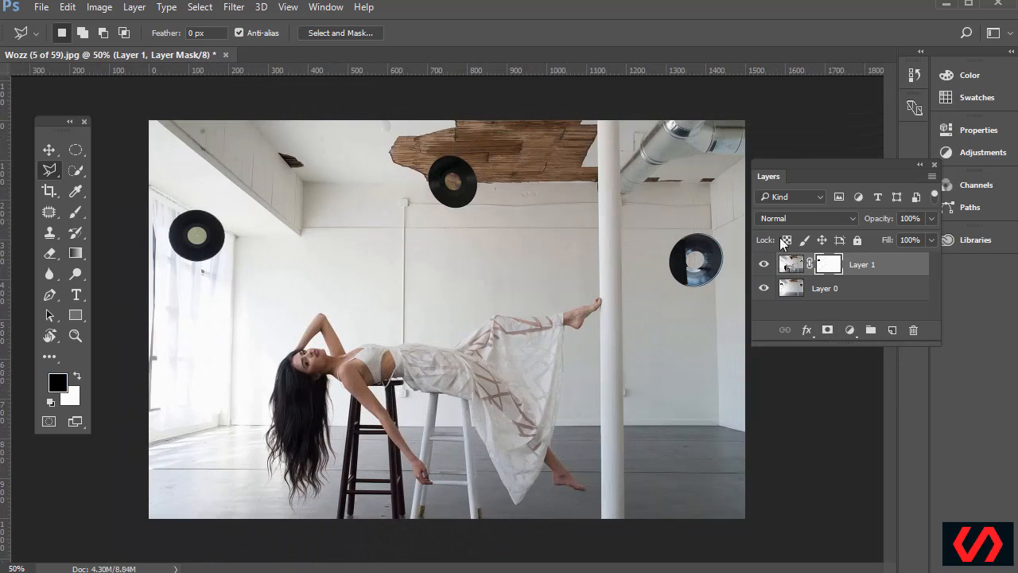
click(763, 266)
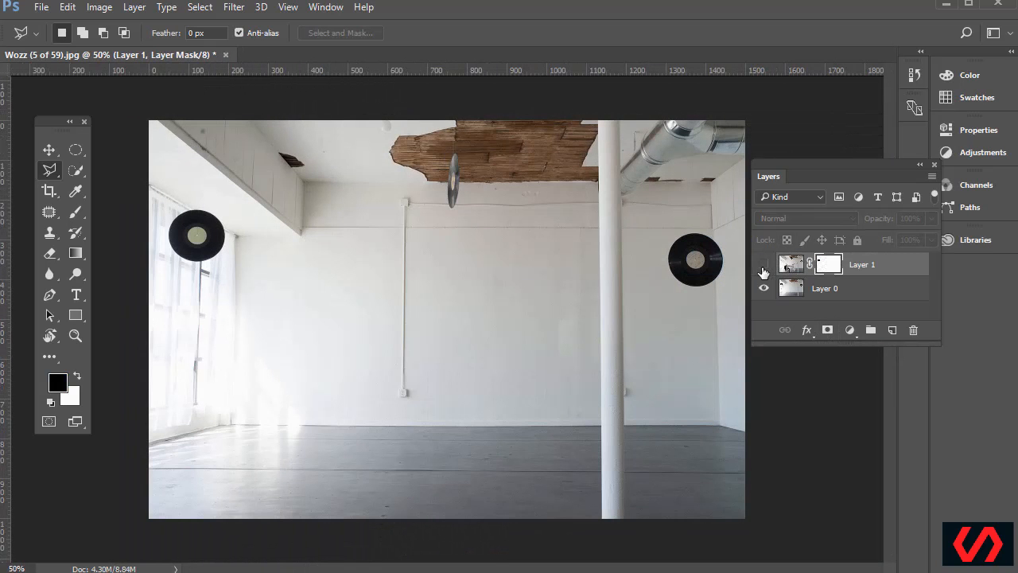
click(764, 265)
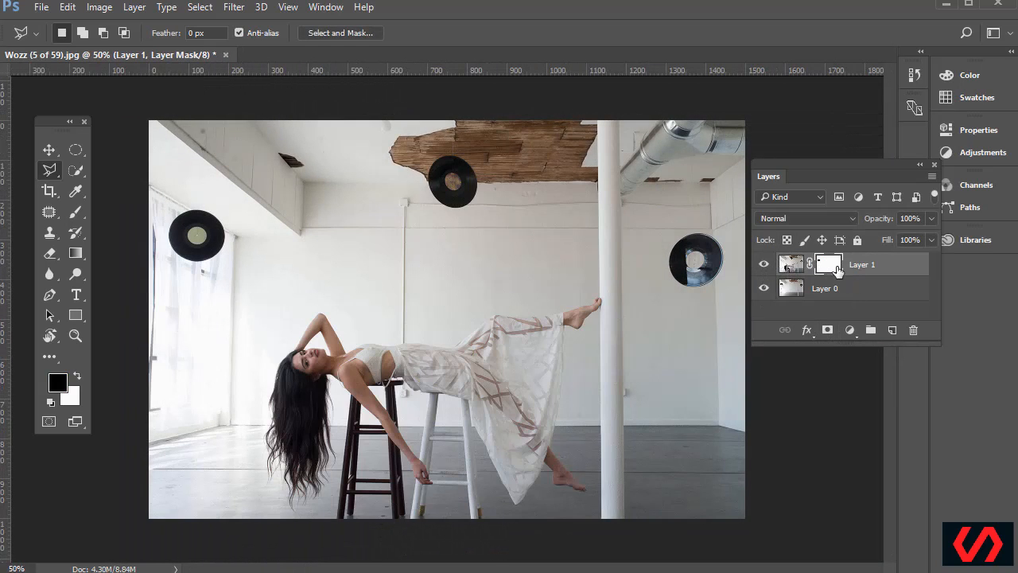
Toggle Layer 1's mask off and on to compare, leaving it enabled and targeted
shift+click(832, 270)
shift+click(833, 272)
shift+click(832, 271)
shift+click(832, 271)
shift+click(832, 270)
shift+click(832, 270)
shift+click(827, 270)
shift+click(827, 268)
shift+click(828, 269)
shift+click(833, 270)
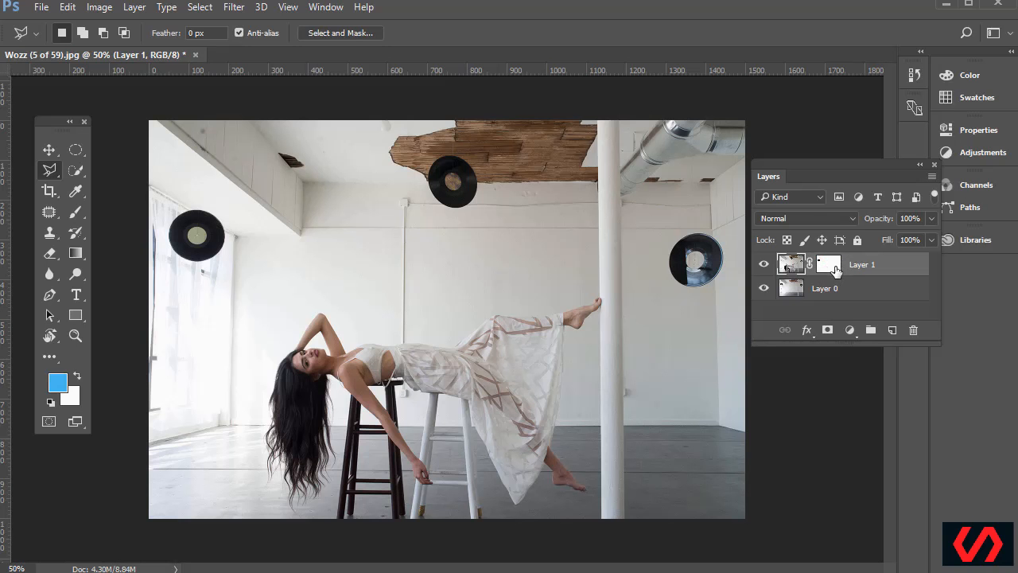
click(835, 270)
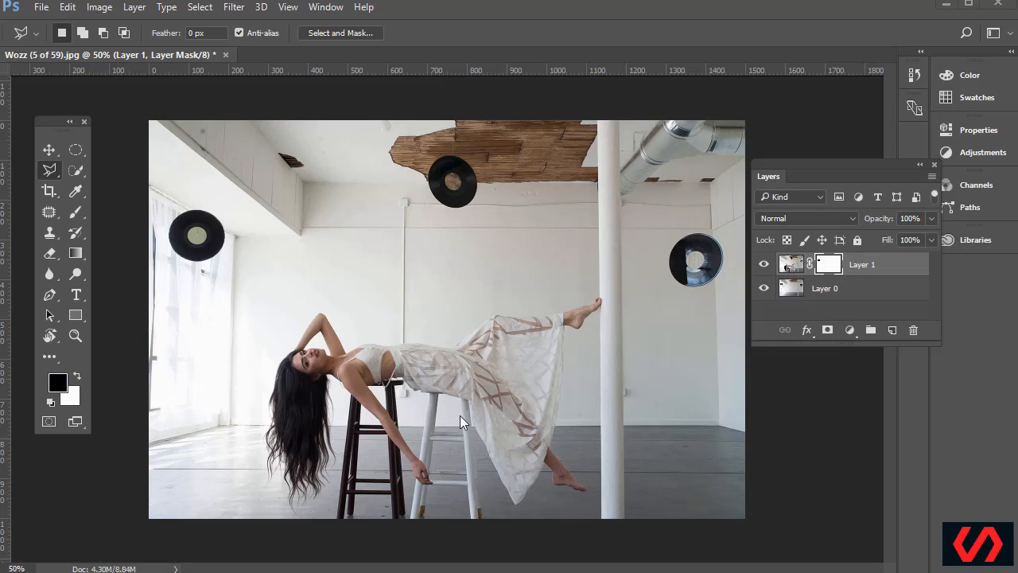
Target Layer 1's image, zoom to 200% on the arm over the dark stool, and pick the Polygonal Lasso
click(789, 265)
key(ctrl+plus)
key(ctrl+plus)
key(ctrl+plus)
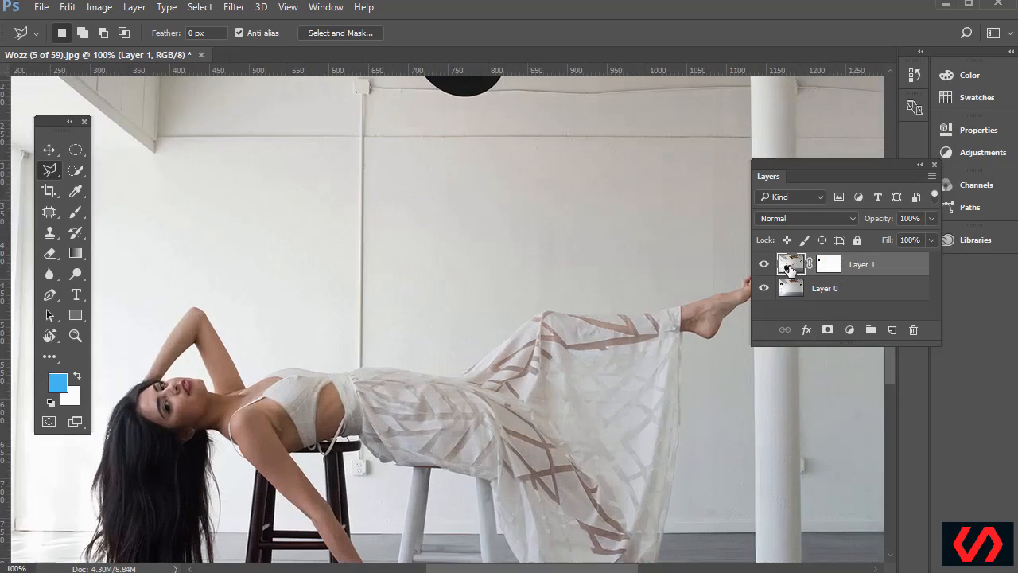
scroll(337, 305, down, 5)
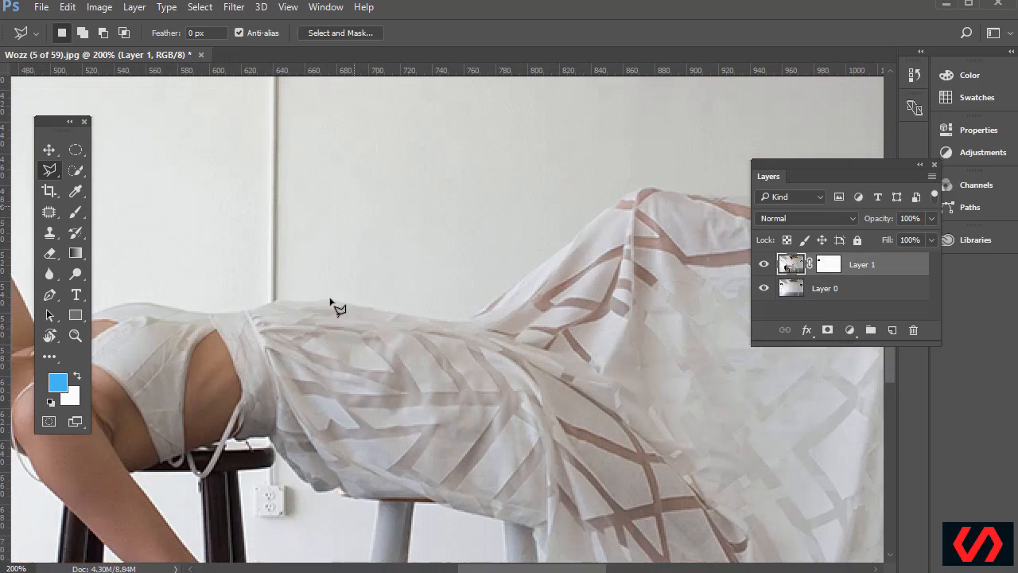
scroll(330, 313, down, 9)
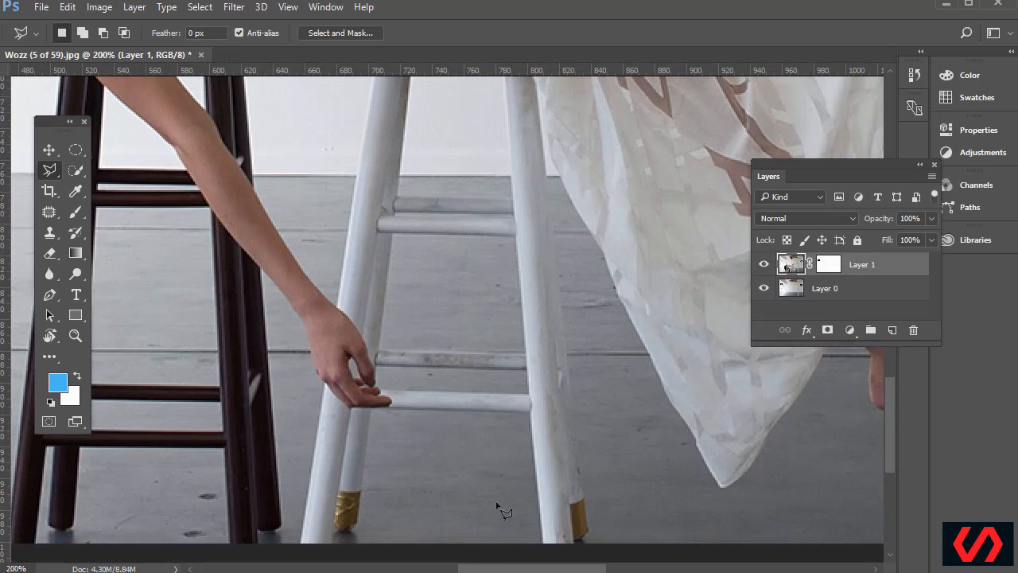
scroll(273, 327, left, 6)
scroll(421, 420, up, 8)
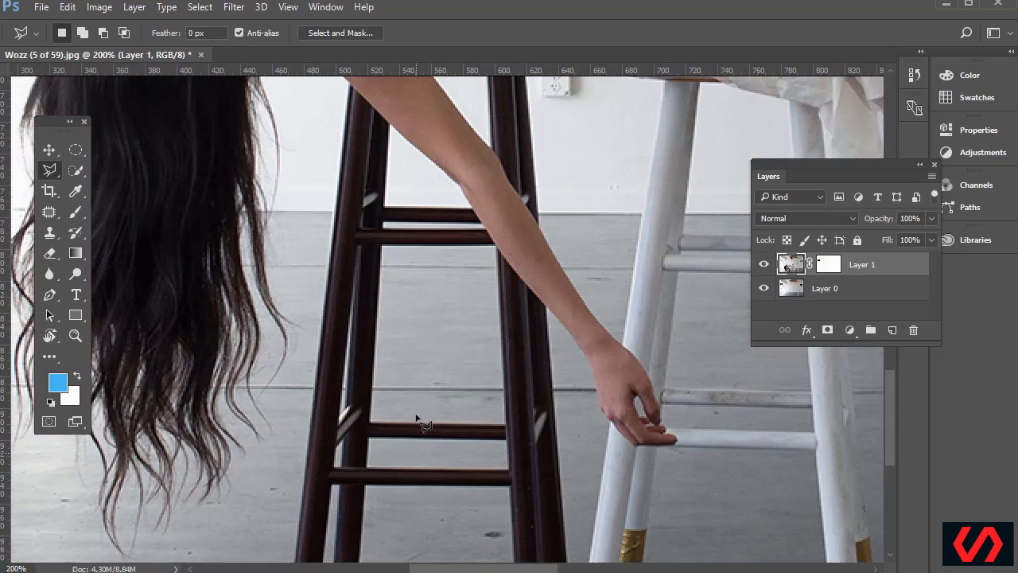
scroll(419, 419, up, 2)
scroll(387, 365, down, 1)
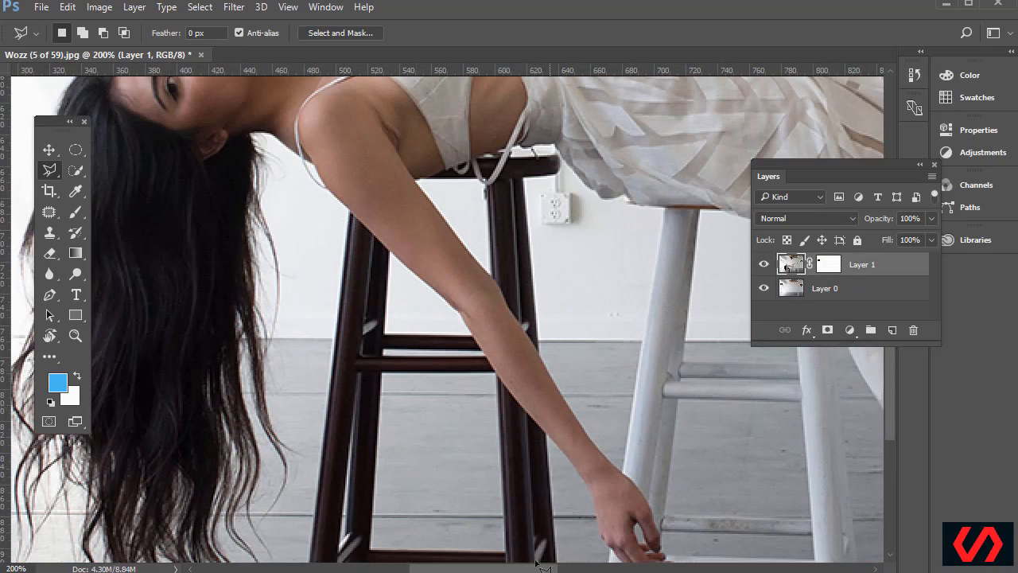
scroll(555, 348, right, 7)
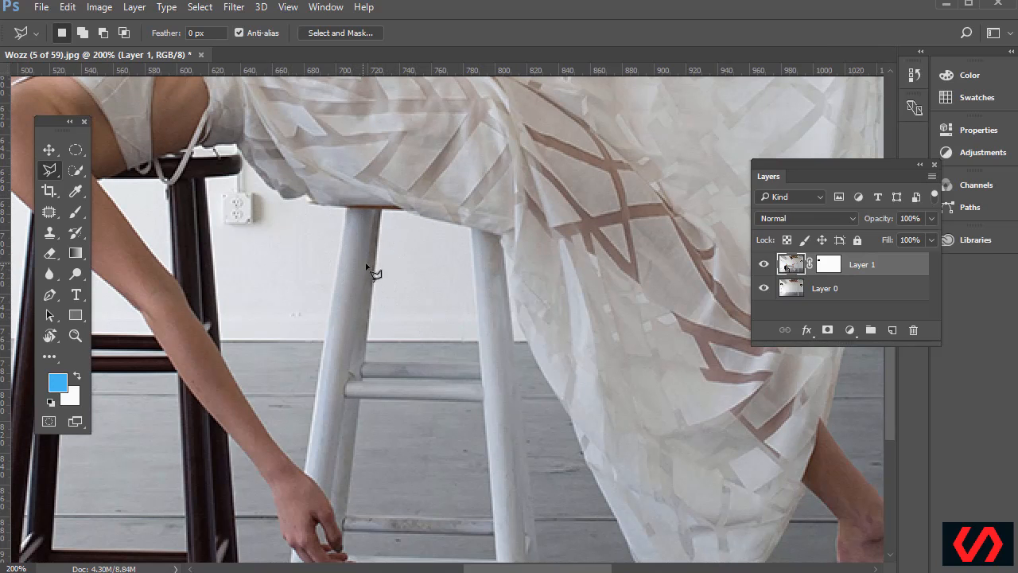
drag(517, 570, 473, 570)
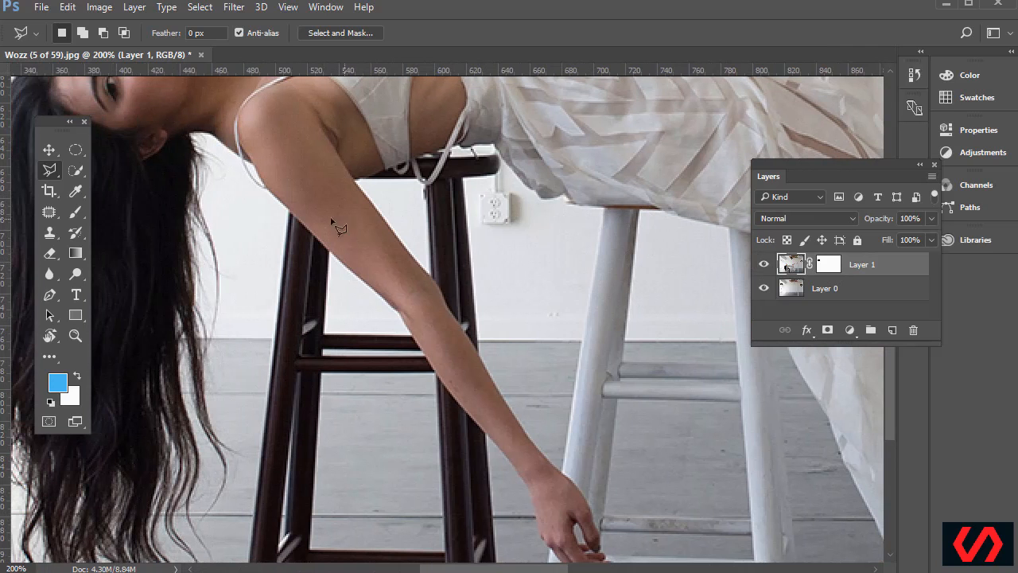
mouse_move(51, 170)
mouse_down()
mouse_move(100, 175)
mouse_move(96, 186)
mouse_up()
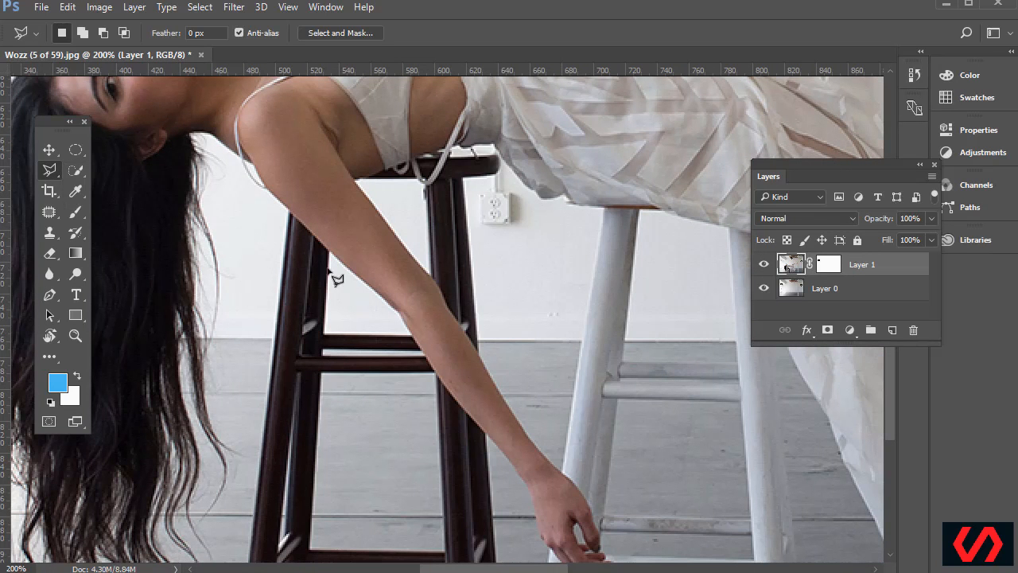
Trace the Polygonal Lasso down the woman's arm edge to just past the fingertips
click(291, 213)
click(341, 262)
scroll(402, 324, up, 3)
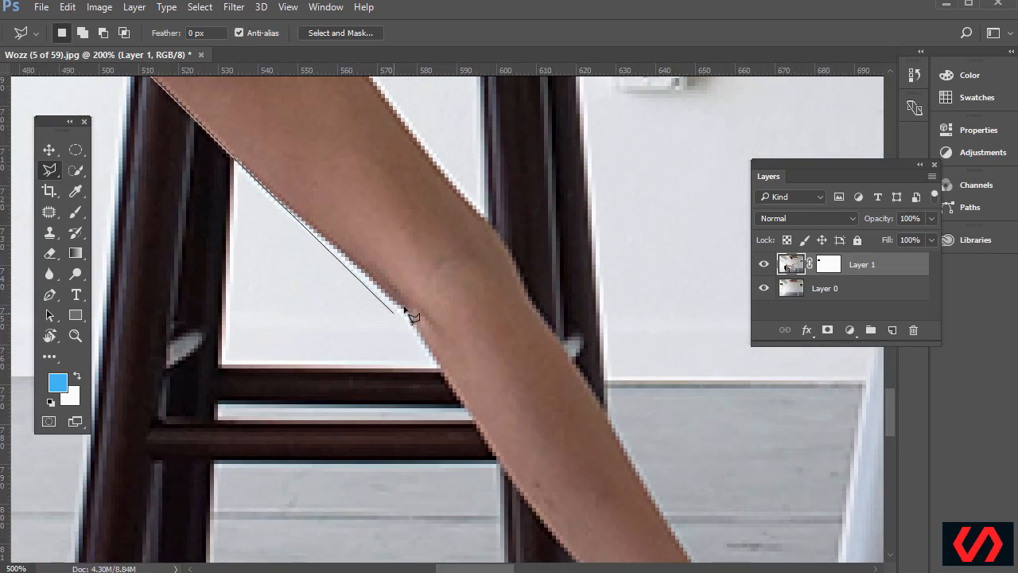
click(440, 368)
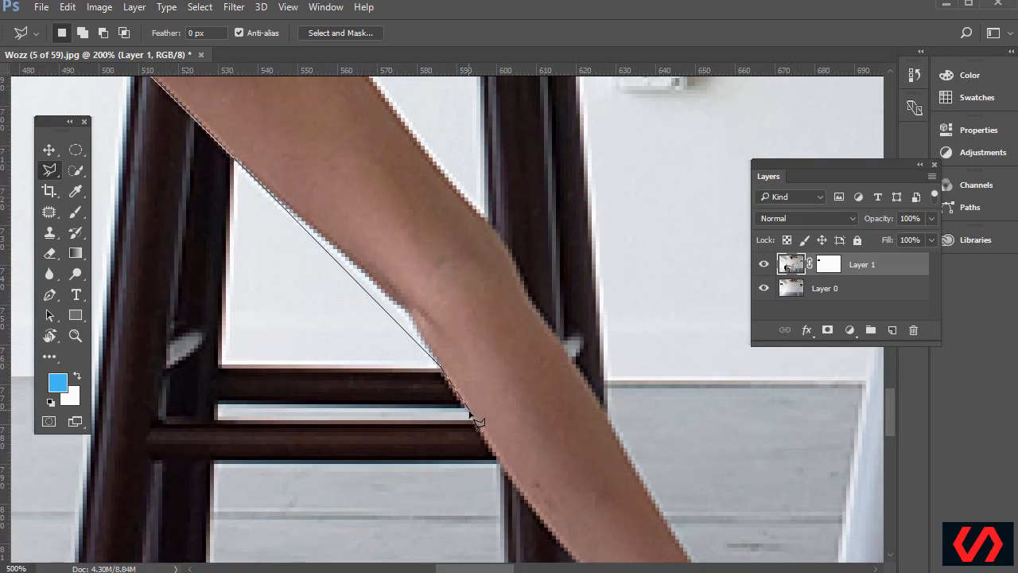
click(511, 476)
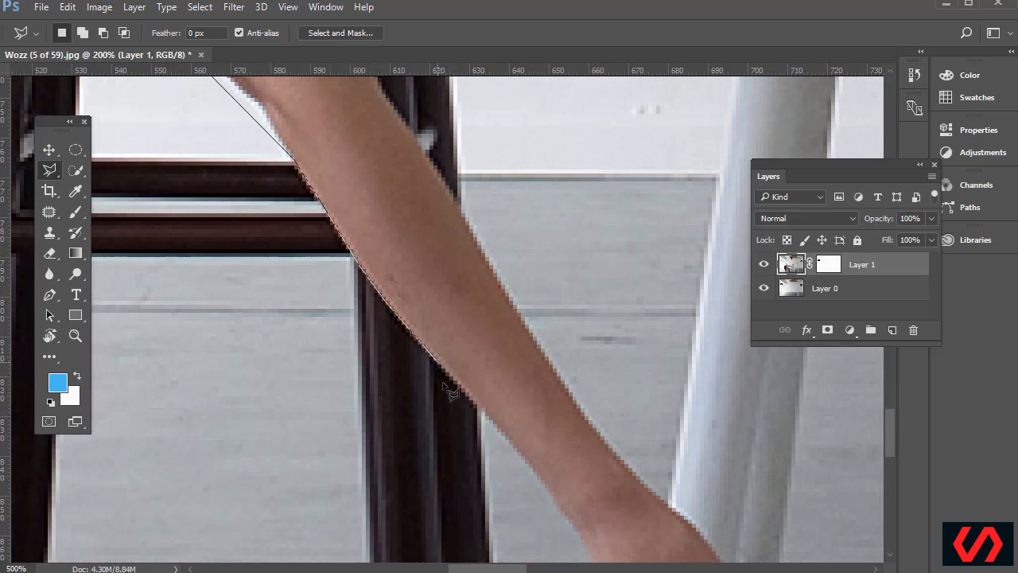
click(502, 434)
scroll(531, 525, down, 3)
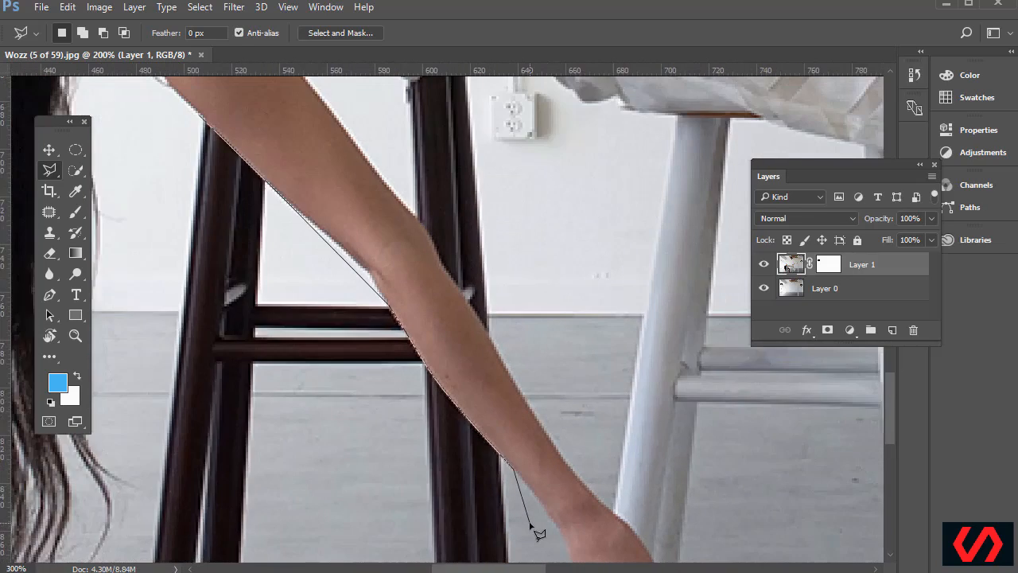
scroll(720, 515, down, 5)
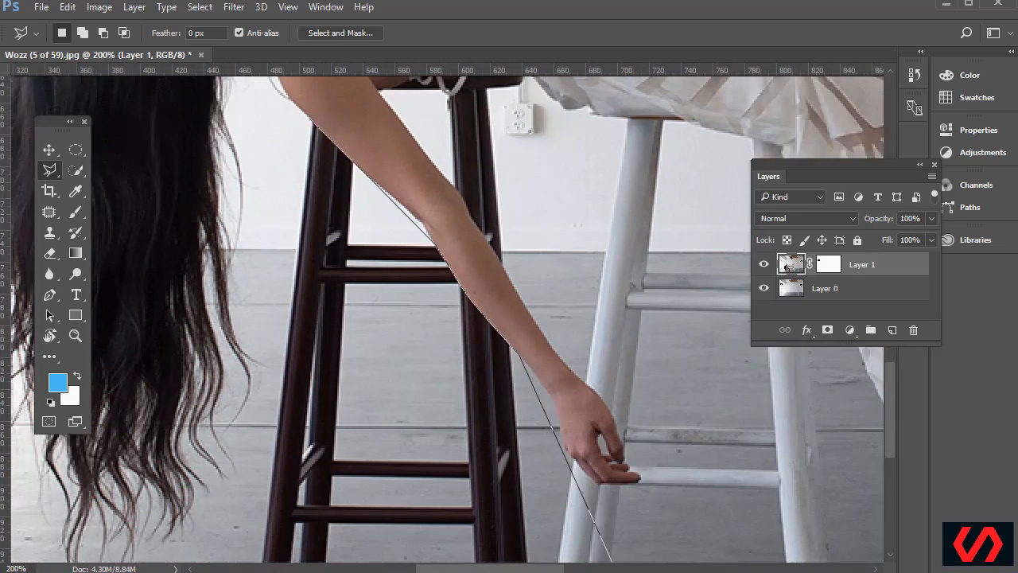
click(558, 362)
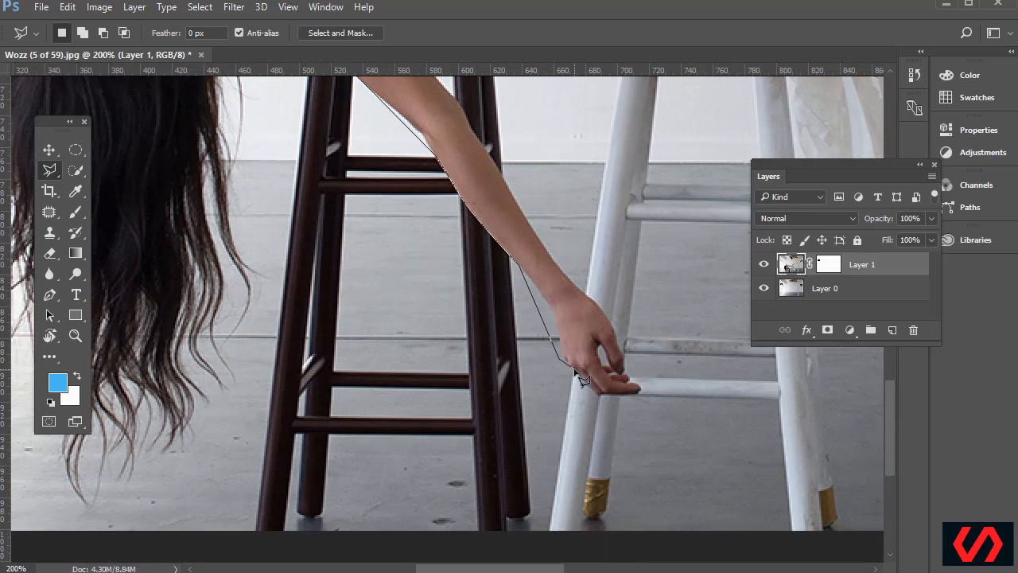
scroll(583, 380, up, 3)
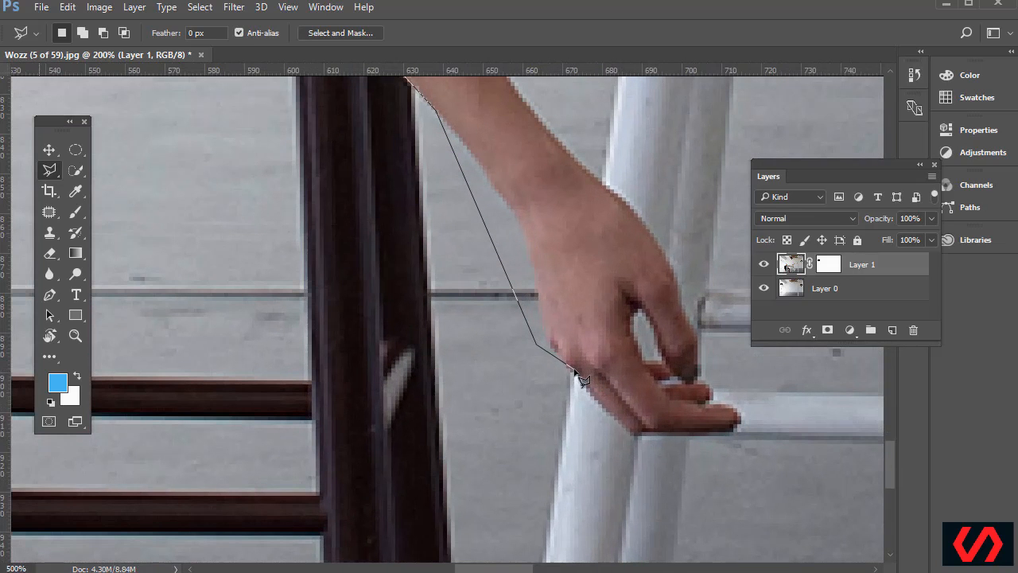
click(574, 370)
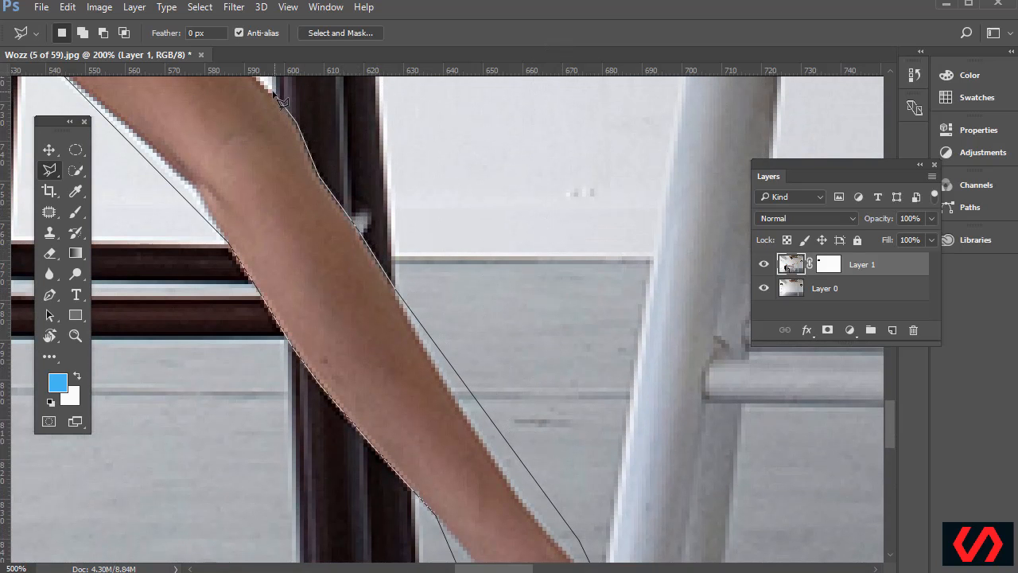
Continue along the dress and floor around both stools, close the selection, and target Layer 1's mask
click(274, 93)
click(241, 105)
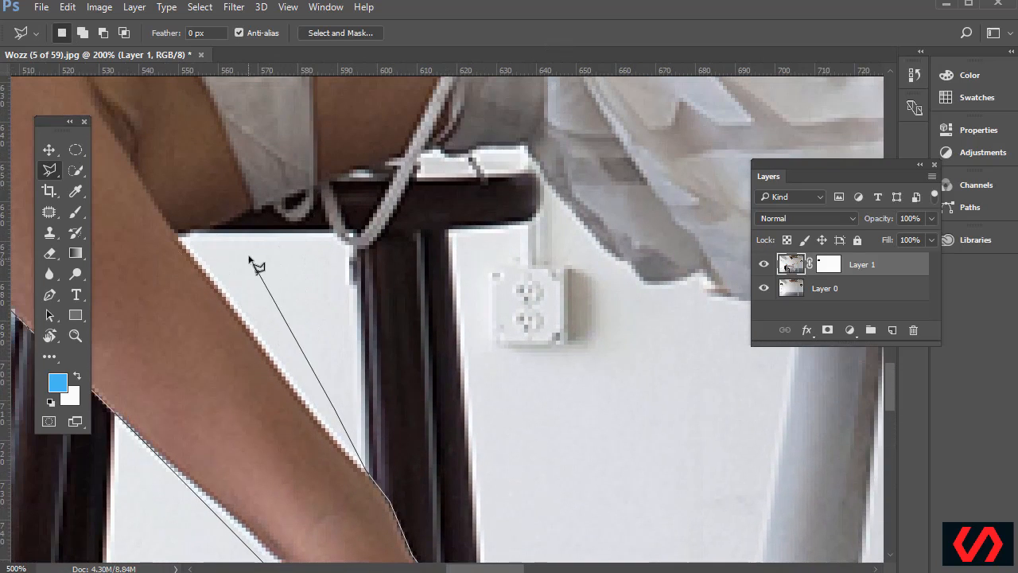
click(181, 235)
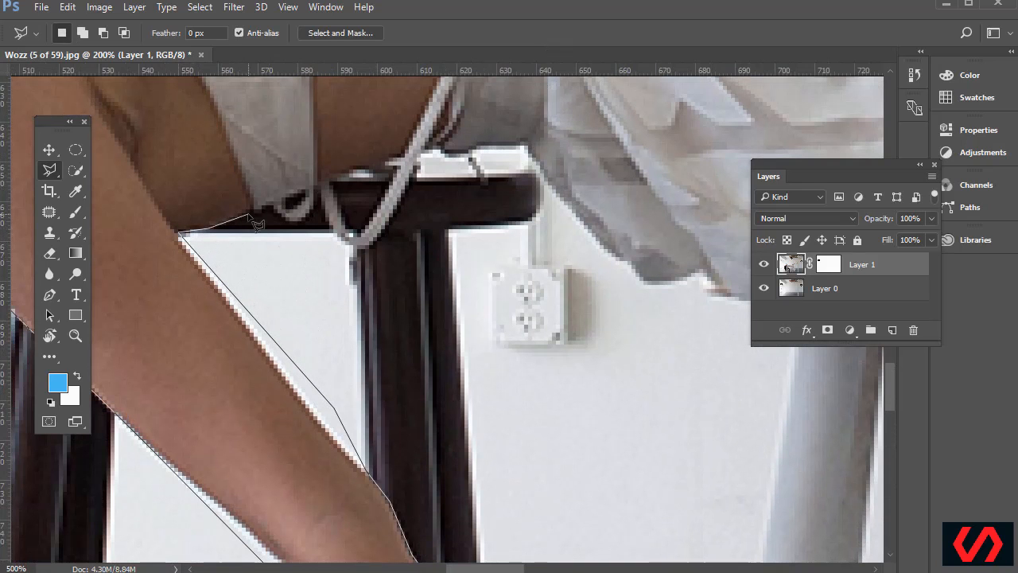
click(271, 205)
drag(616, 385, 287, 222)
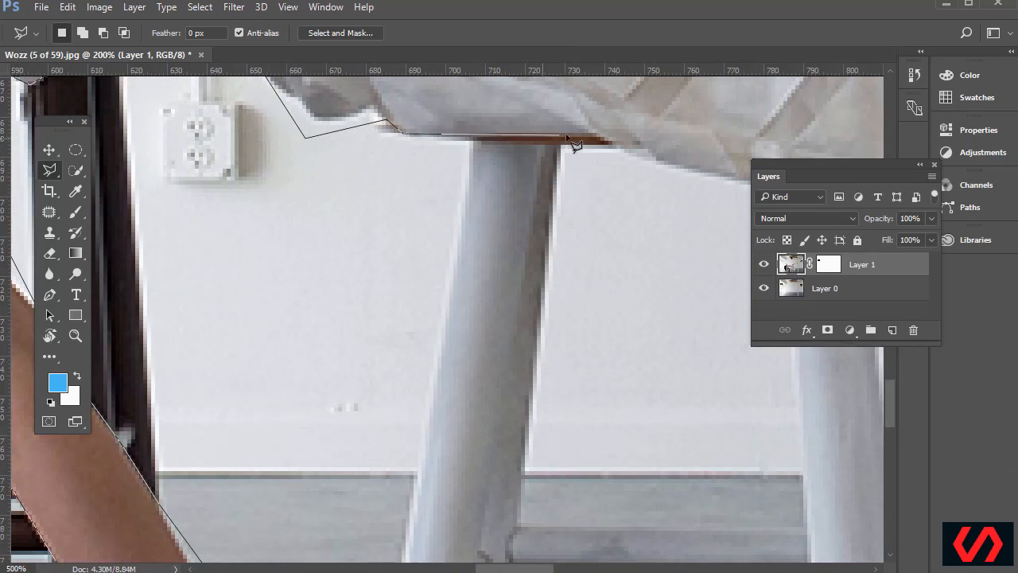
click(633, 154)
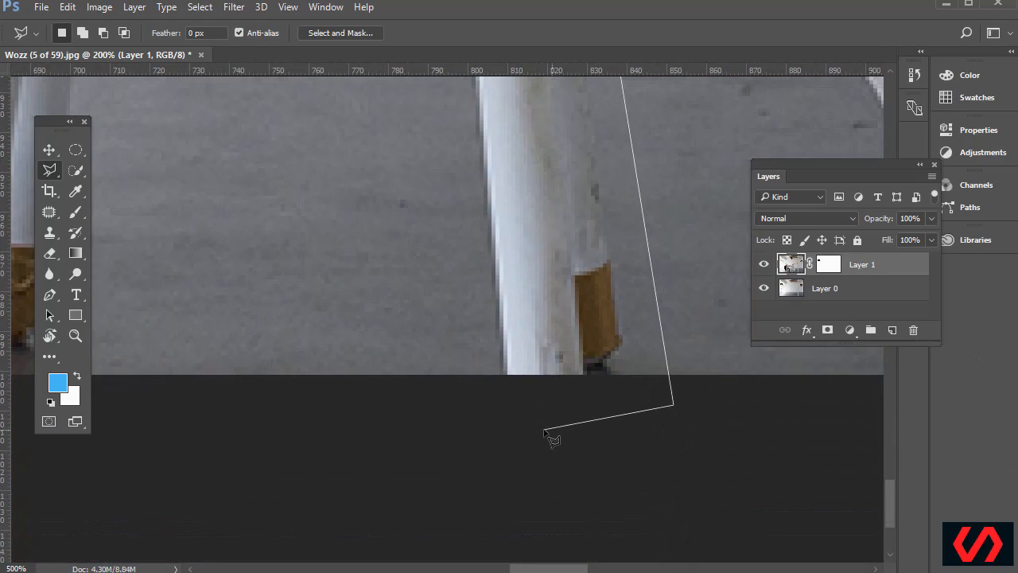
scroll(545, 432, down, 3)
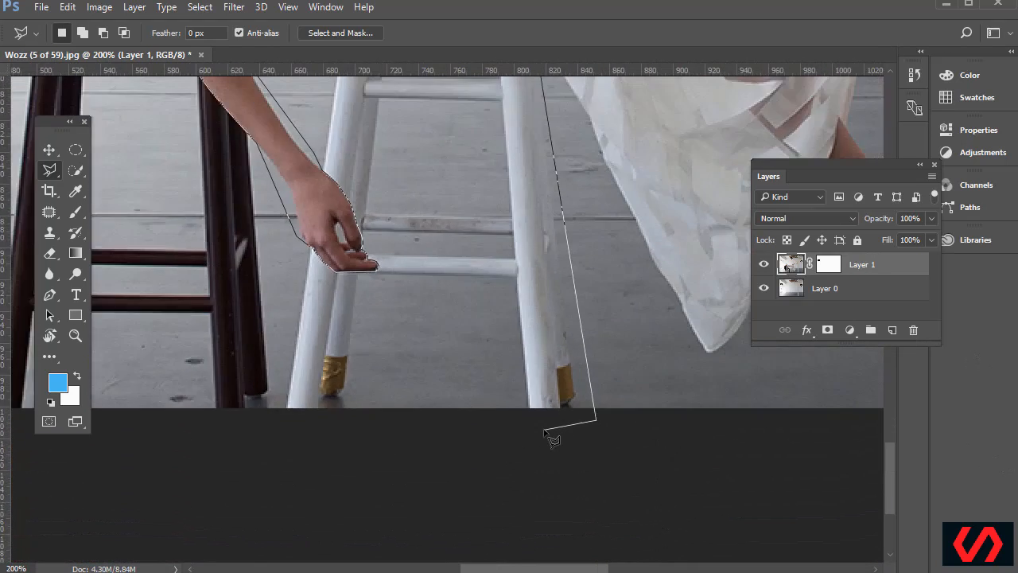
scroll(553, 439, up, 1)
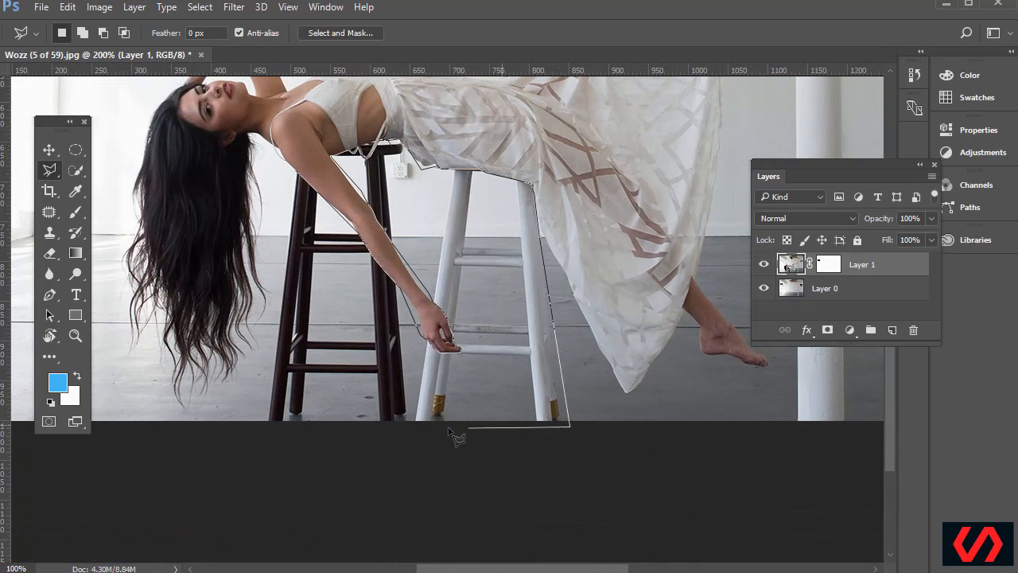
click(234, 437)
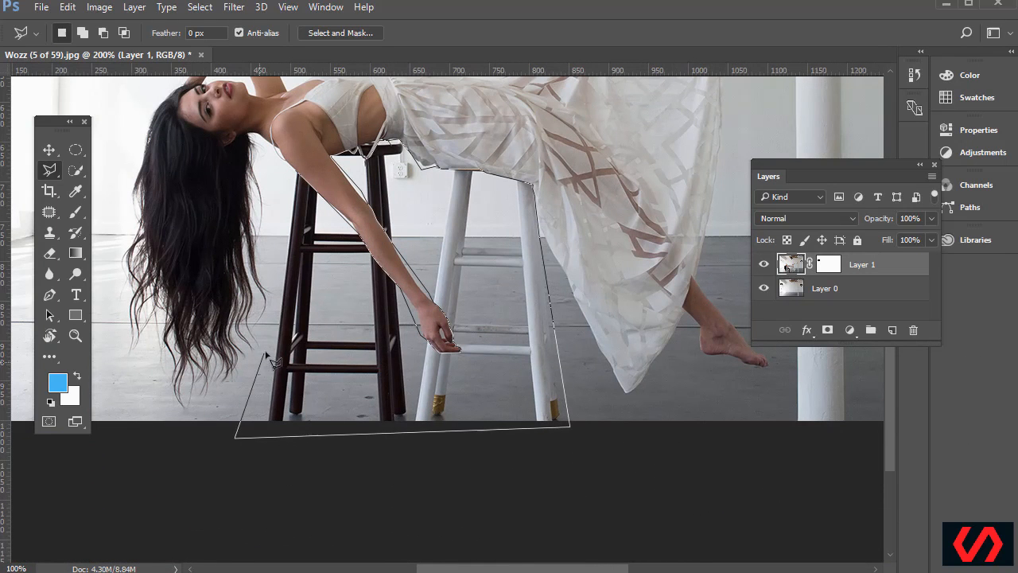
click(277, 308)
click(275, 174)
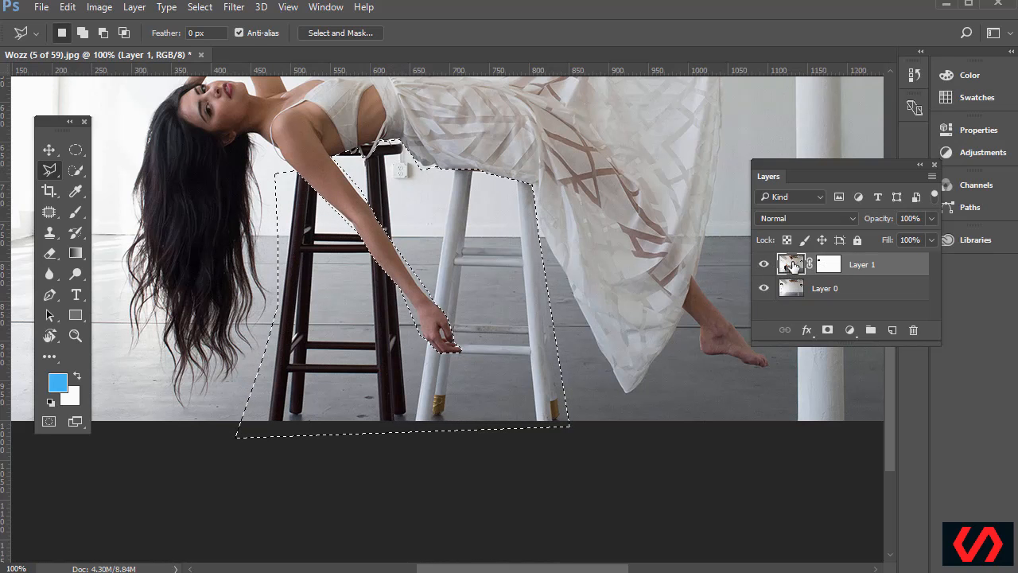
click(827, 269)
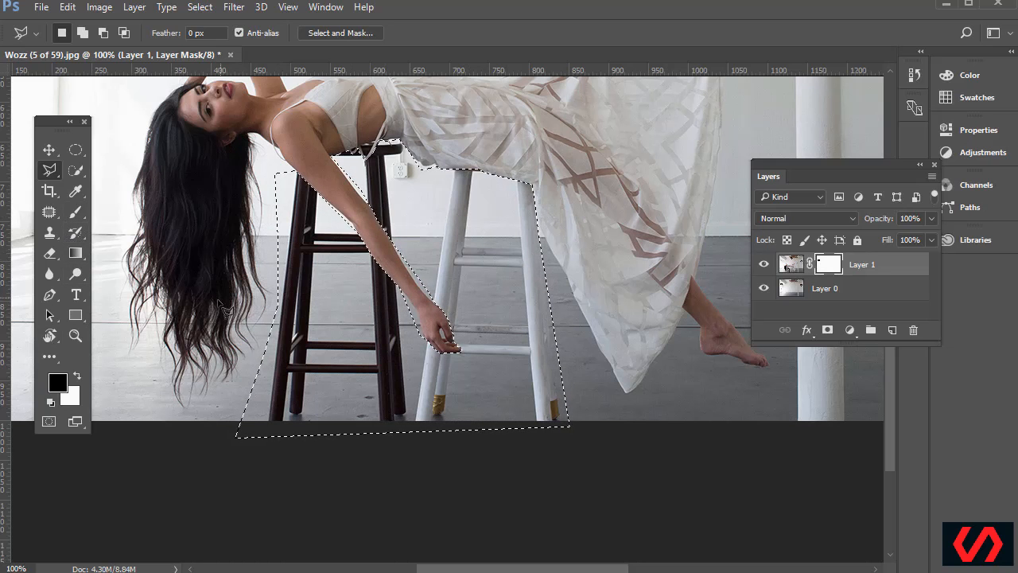
key(alt)
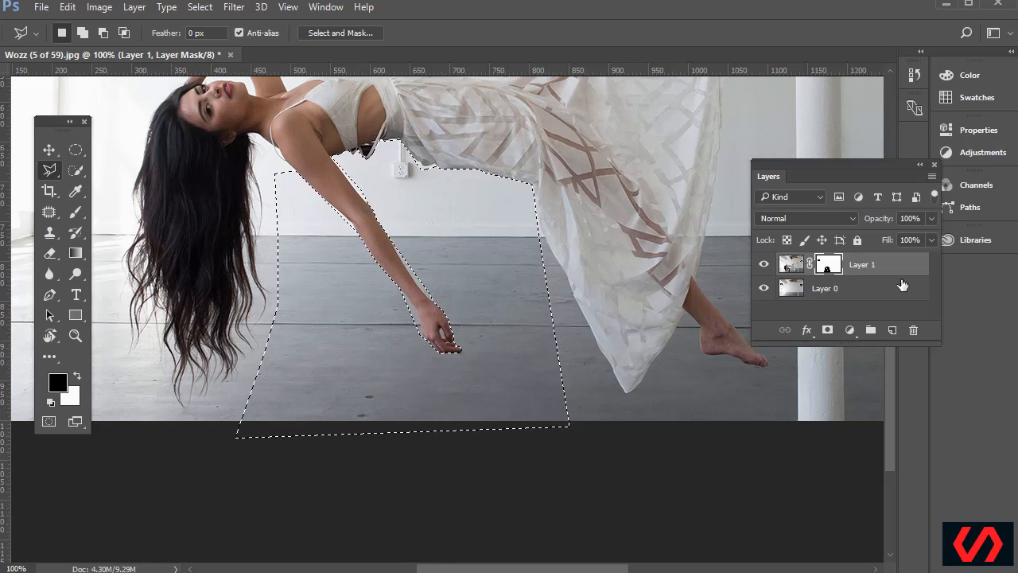
key(ctrl+BackSpace)
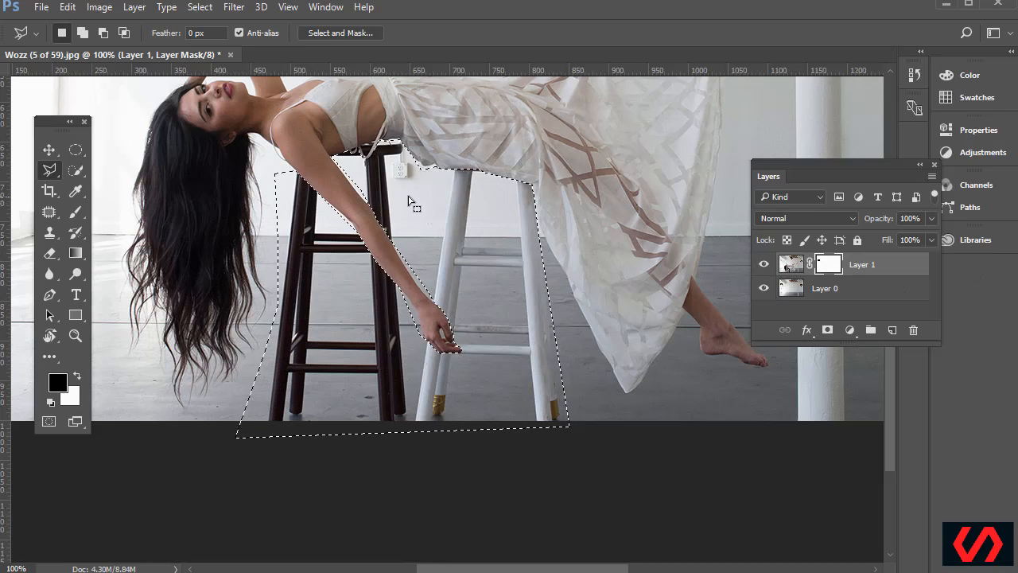
Feather the stool selection by 2 pixels
click(201, 8)
mouse_move(252, 207)
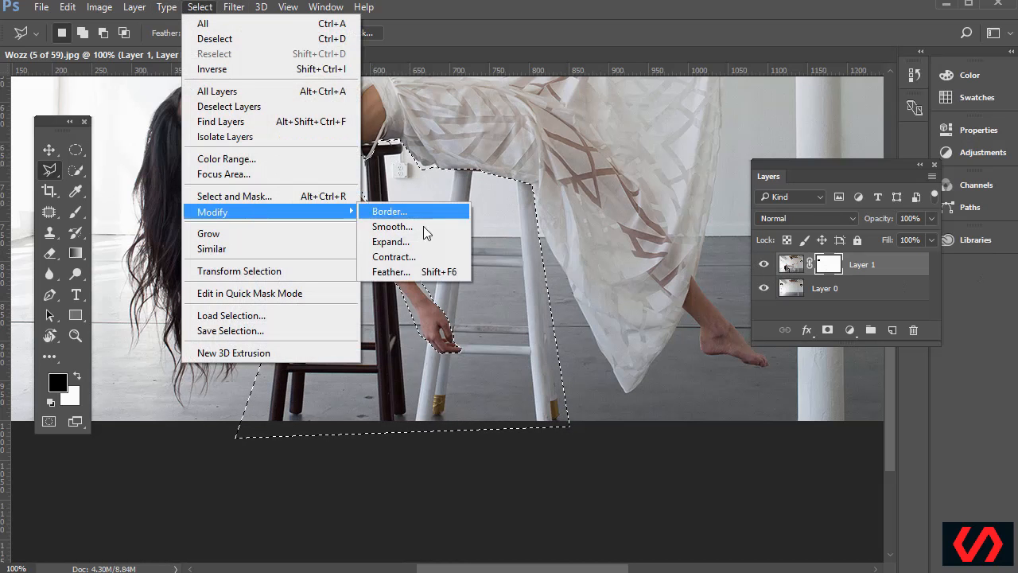
click(436, 274)
text(2)
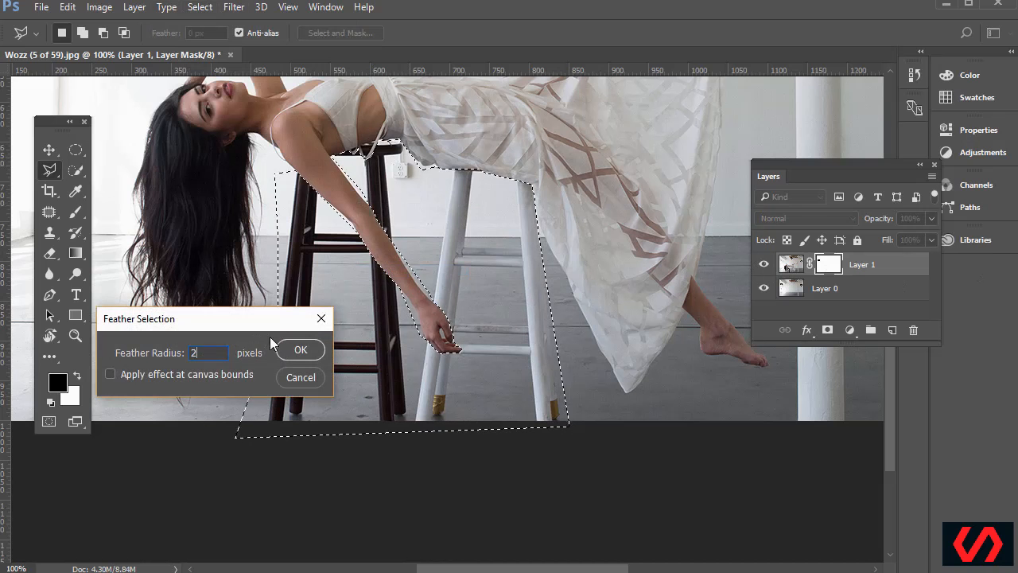
click(301, 351)
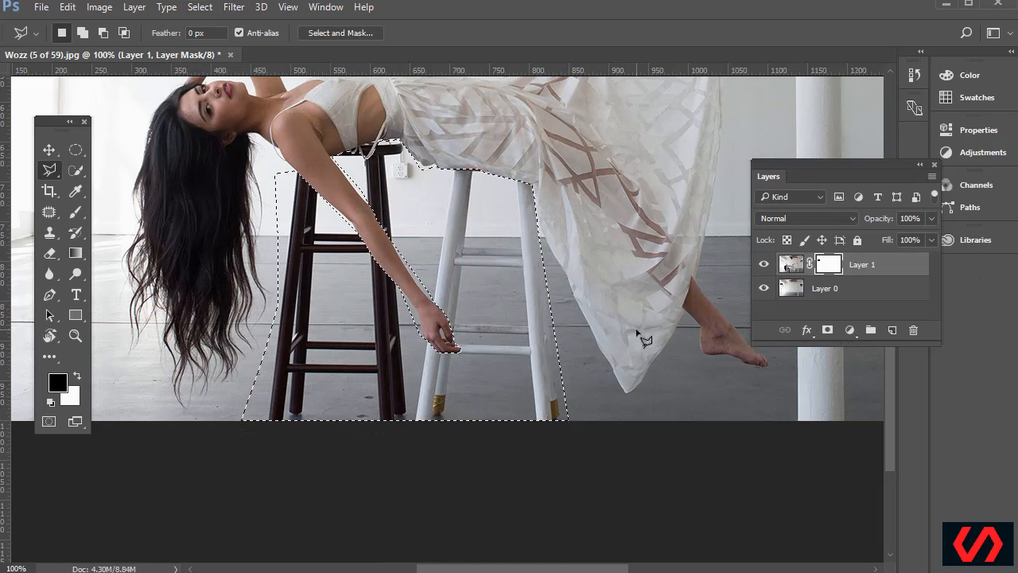
Fill the mask selection with black to hide the stools, then deselect
key(alt+BackSpace)
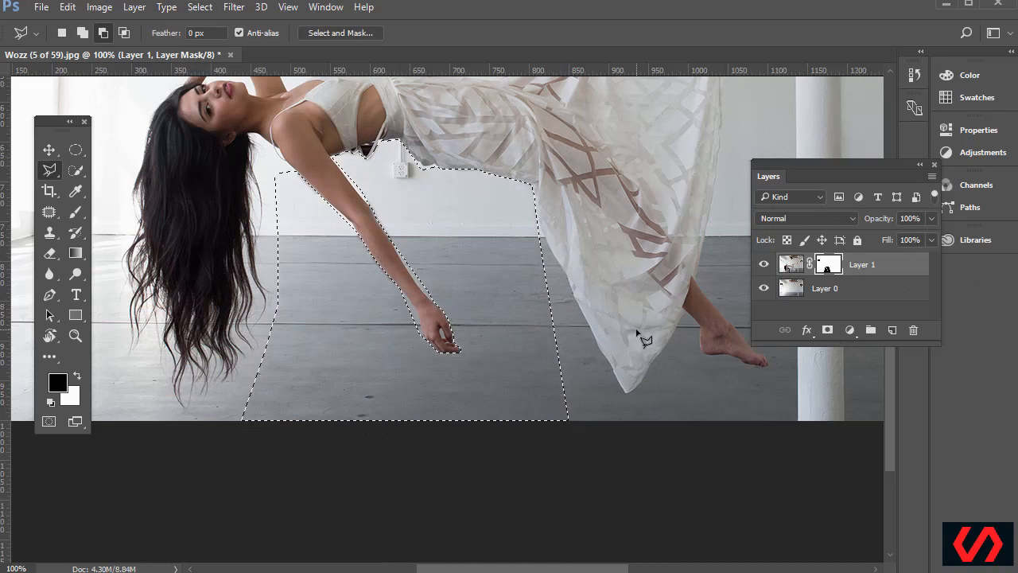
key(m)
key(ctrl+d)
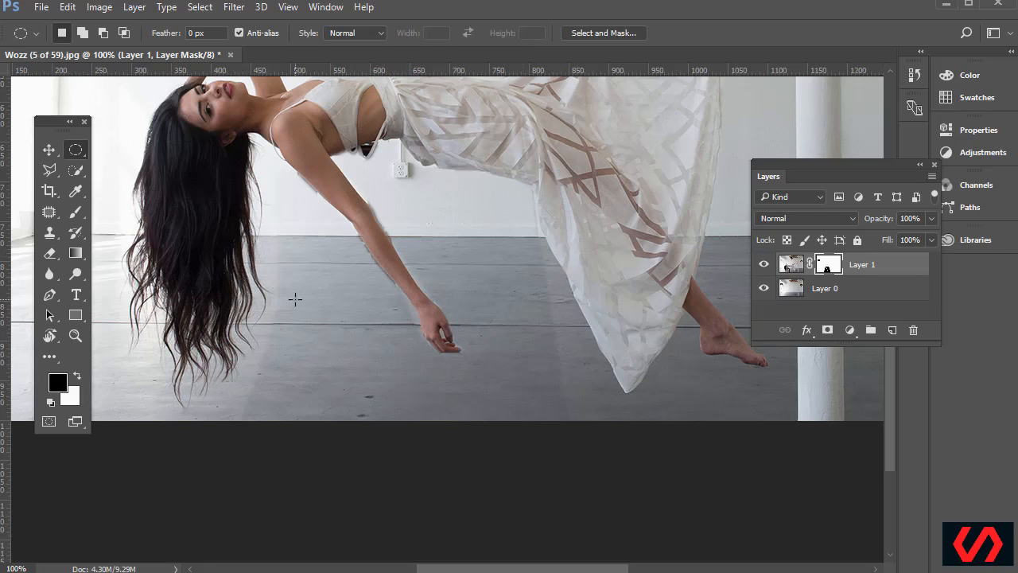
alt+click(829, 269)
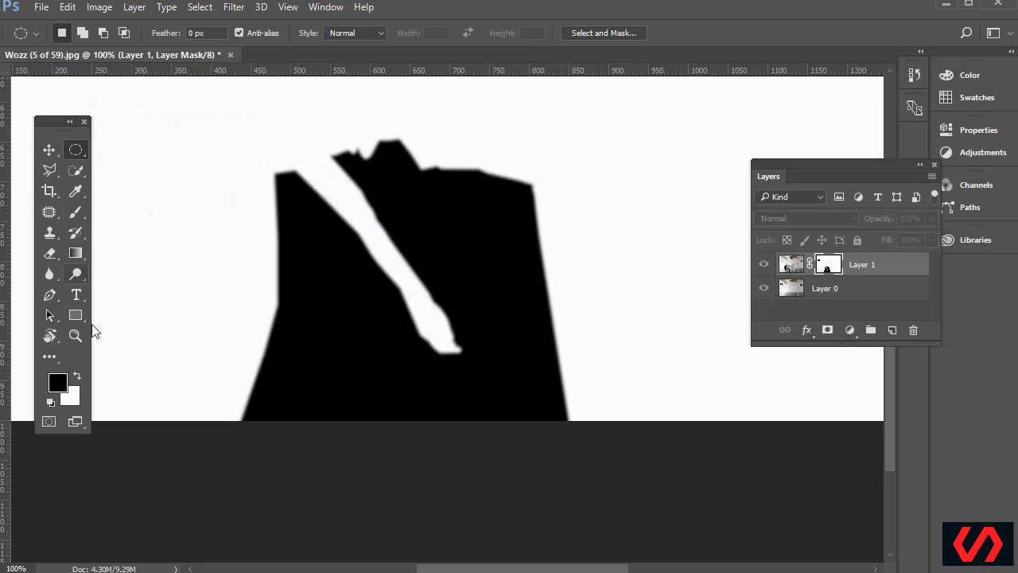
click(50, 334)
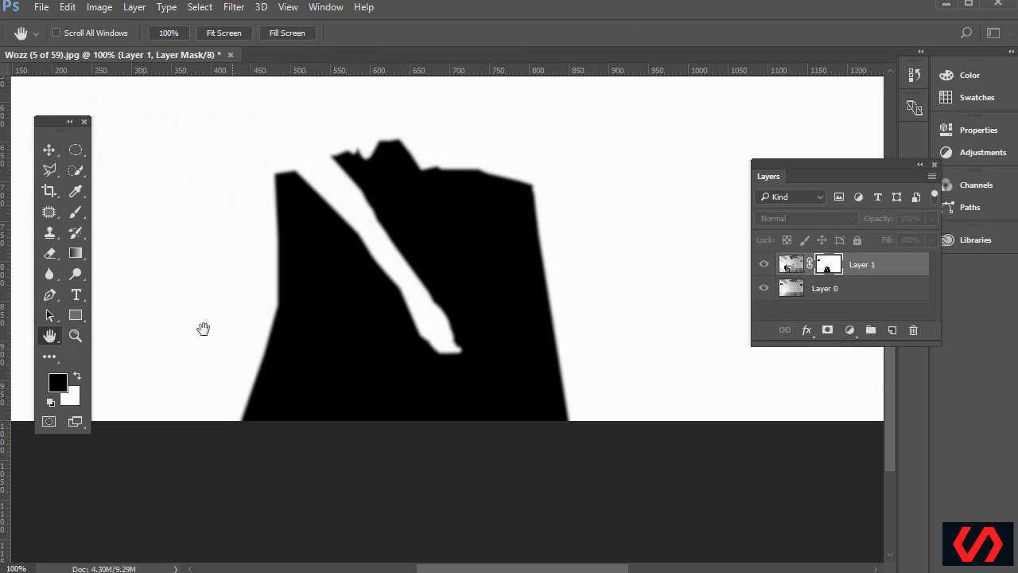
right_click(52, 337)
click(94, 339)
drag(99, 340, 230, 427)
drag(171, 178, 248, 482)
drag(293, 204, 293, 291)
drag(276, 405, 268, 314)
drag(235, 265, 302, 318)
drag(260, 364, 257, 331)
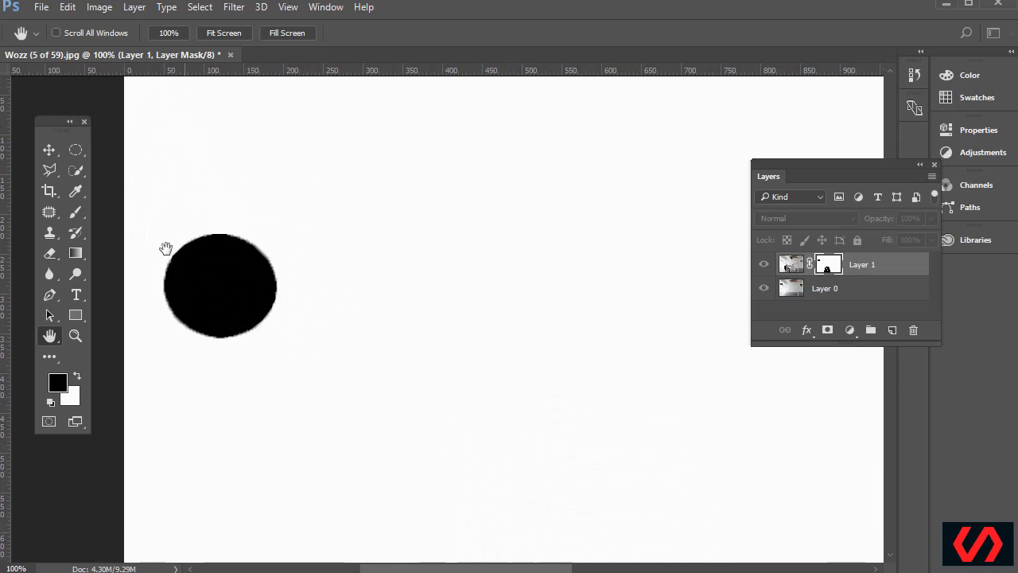
drag(397, 446, 330, 538)
drag(384, 302, 418, 358)
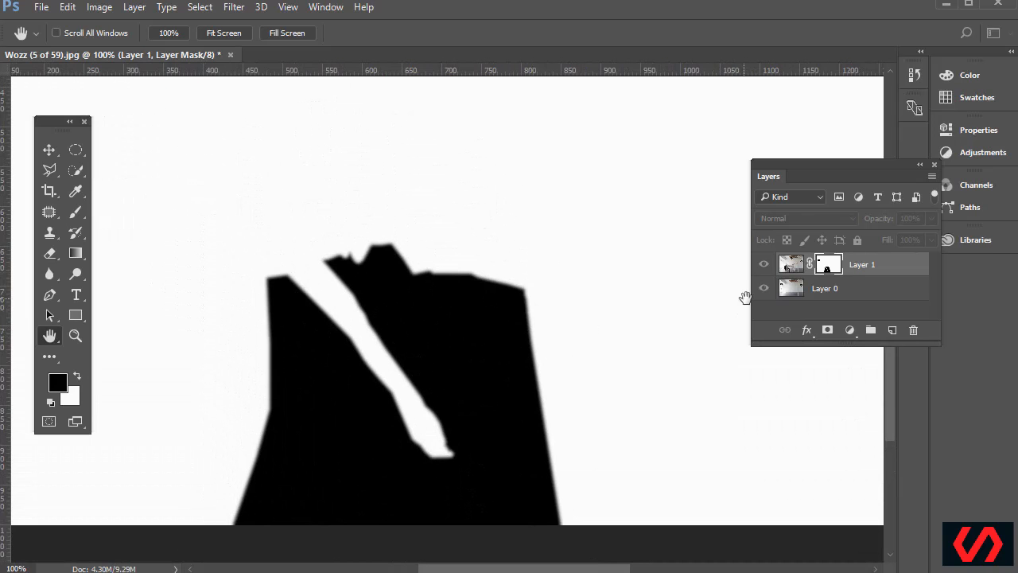
alt+click(828, 267)
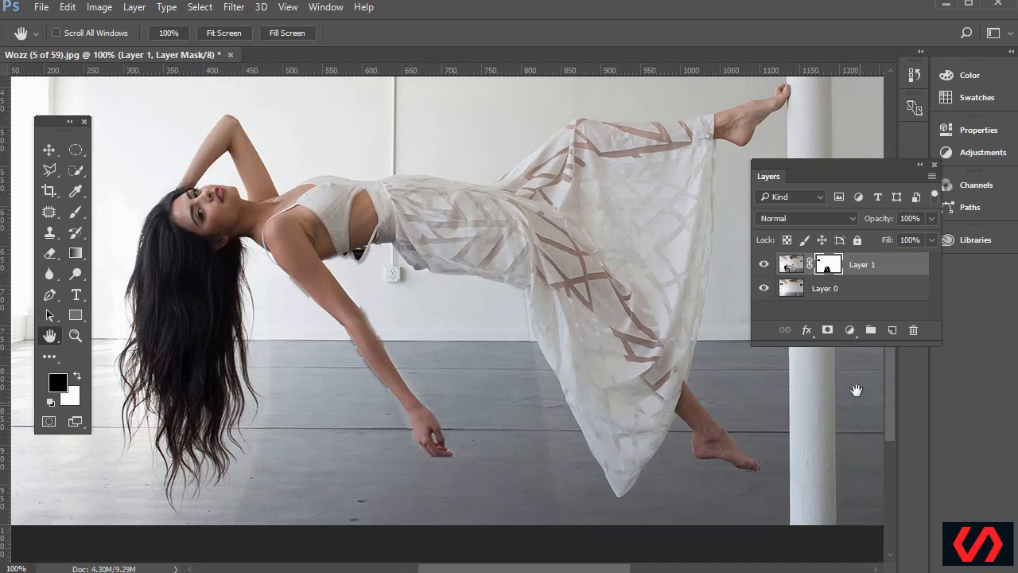
Zoom in on the hair ends and floor, keeping black as the foreground colour
key(z)
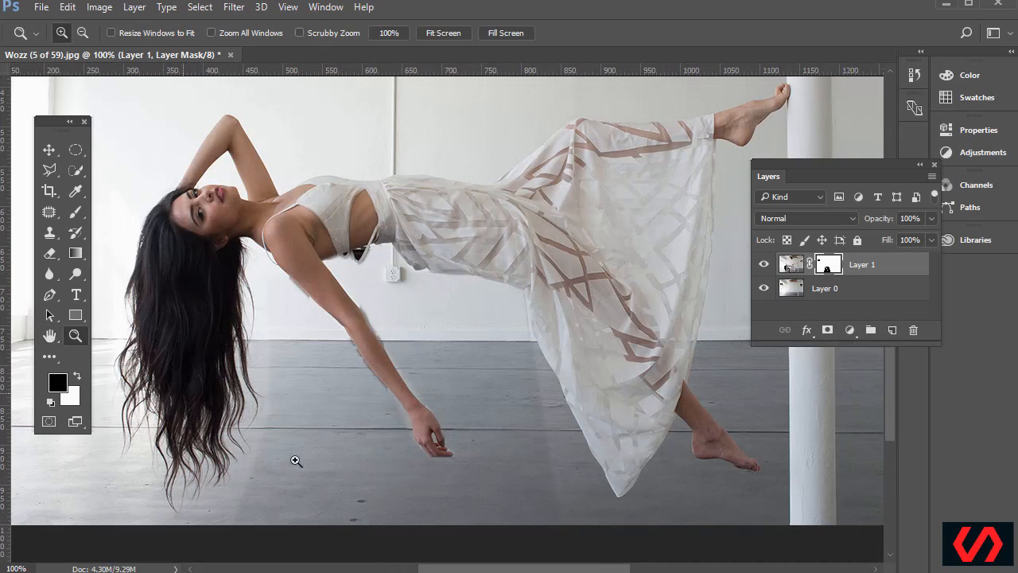
drag(184, 322, 341, 538)
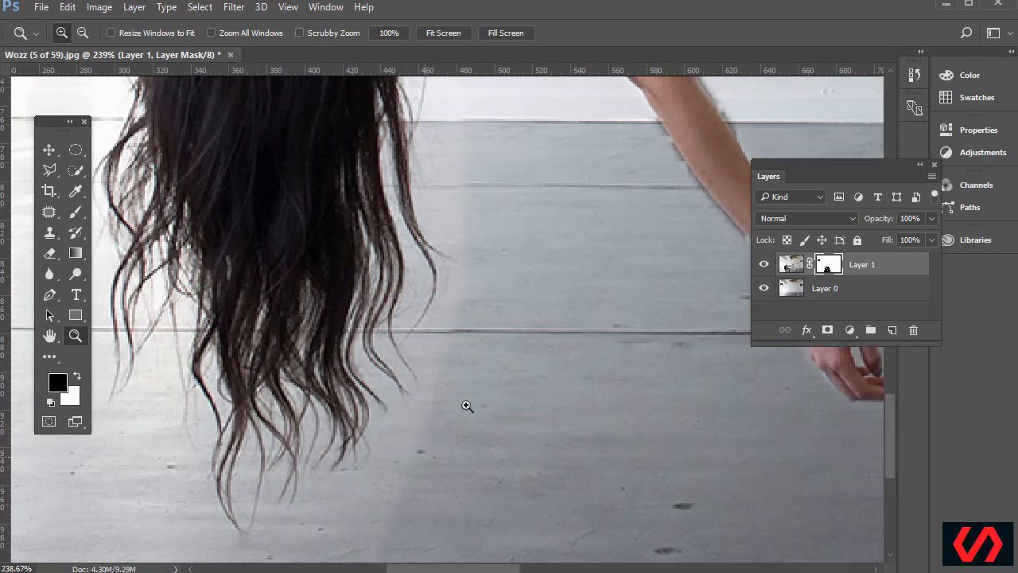
click(63, 385)
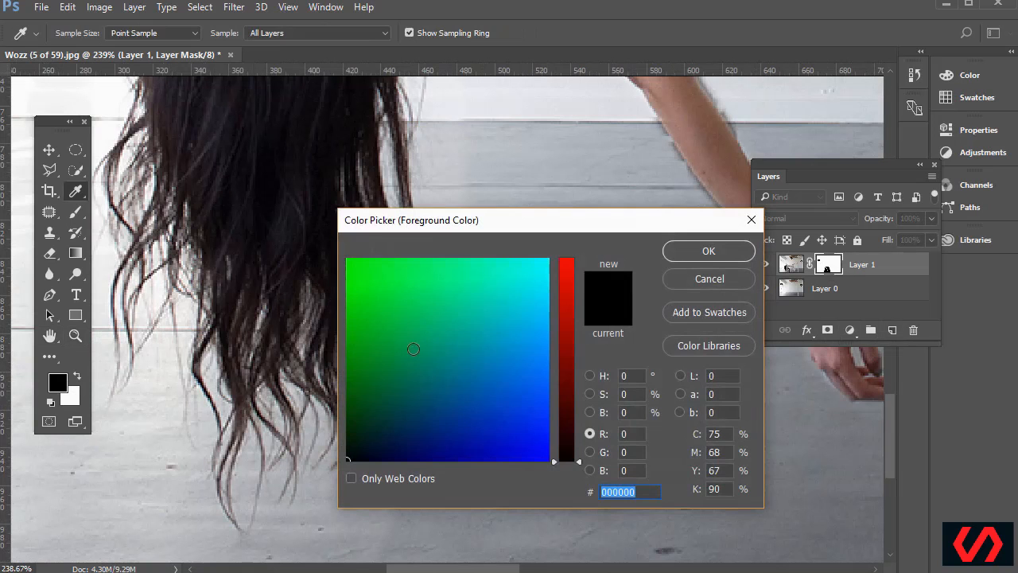
click(708, 251)
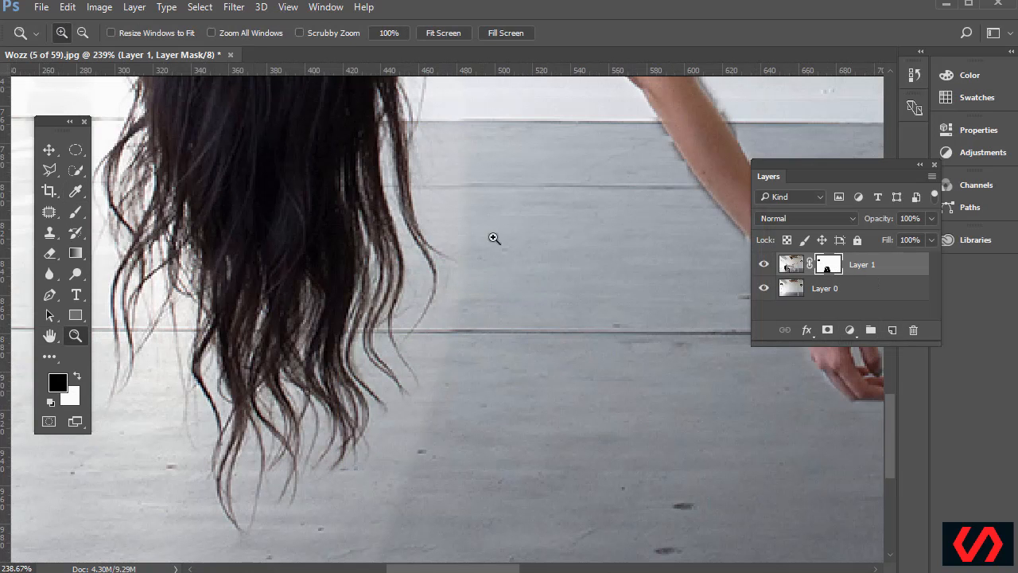
Pick the Brush, set it to 97 px, then shrink it with [ down to 40 px
drag(81, 214, 117, 213)
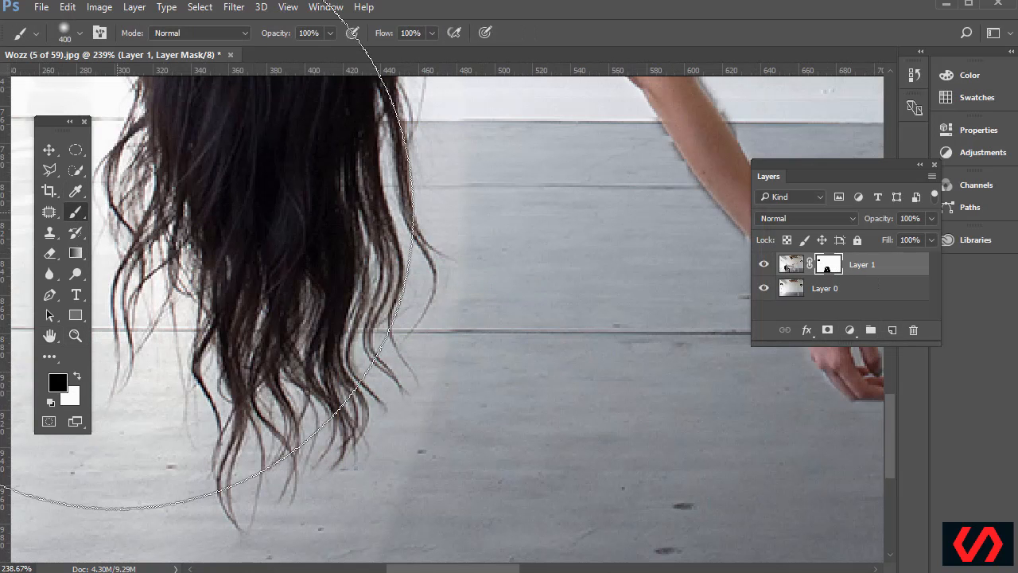
click(79, 33)
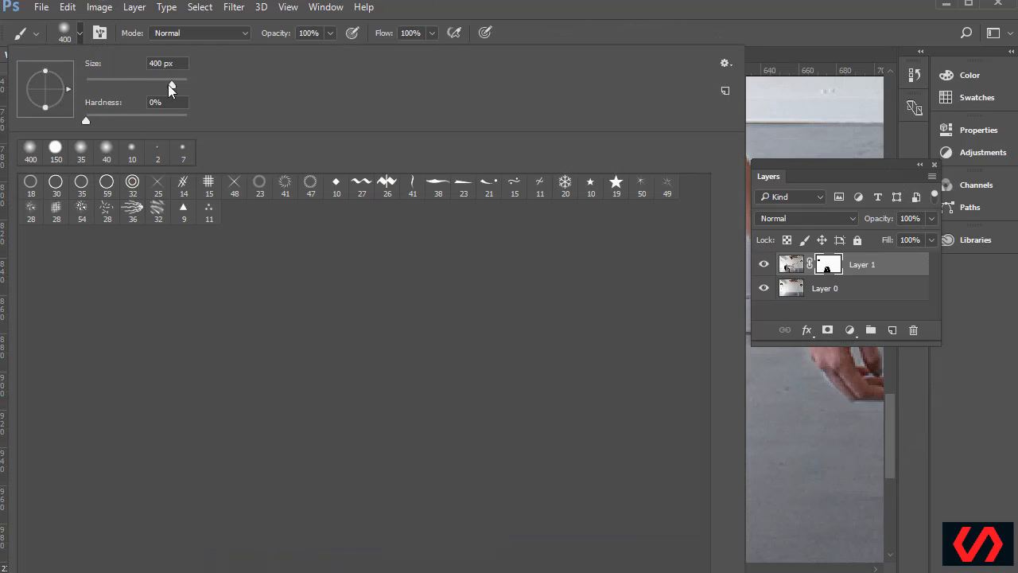
text(97)
key(Tab)
key(Return)
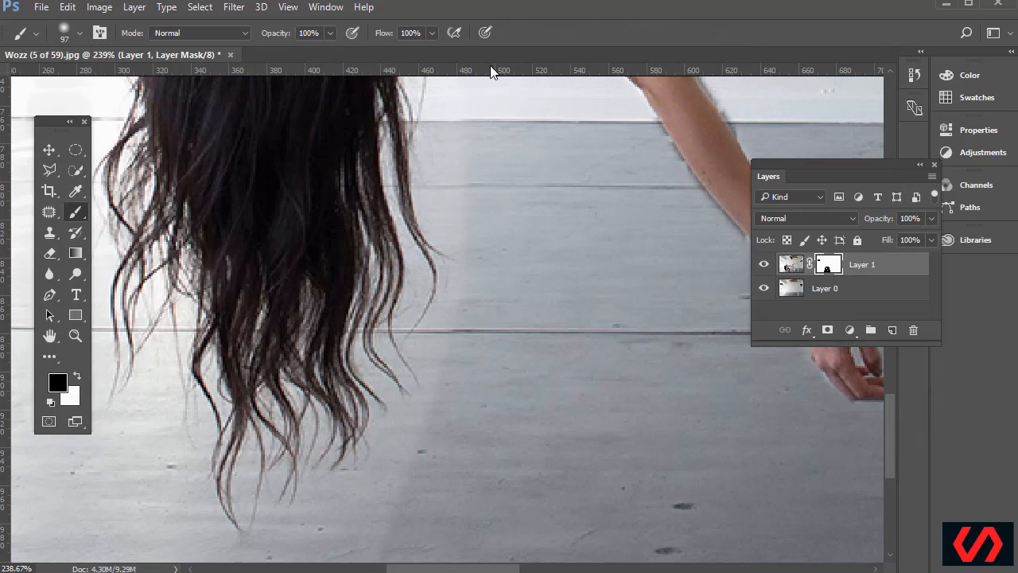
key(bracketleft)
key(bracketleft)
key(bracketleft)
key(bracketleft)
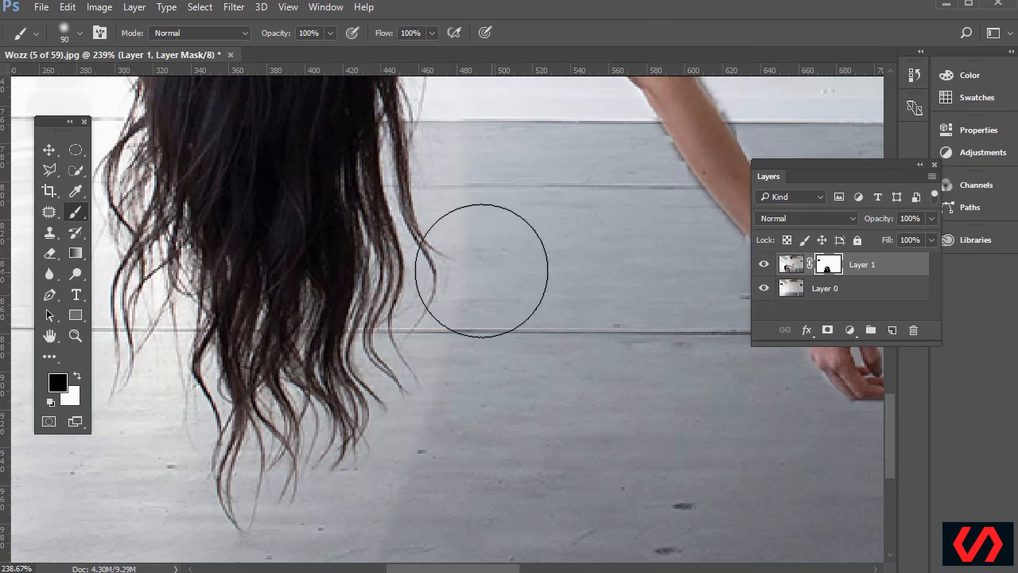
key(bracketright)
key(bracketright)
key(bracketright)
key(bracketleft)
key(bracketleft)
key(bracketleft)
key(bracketleft)
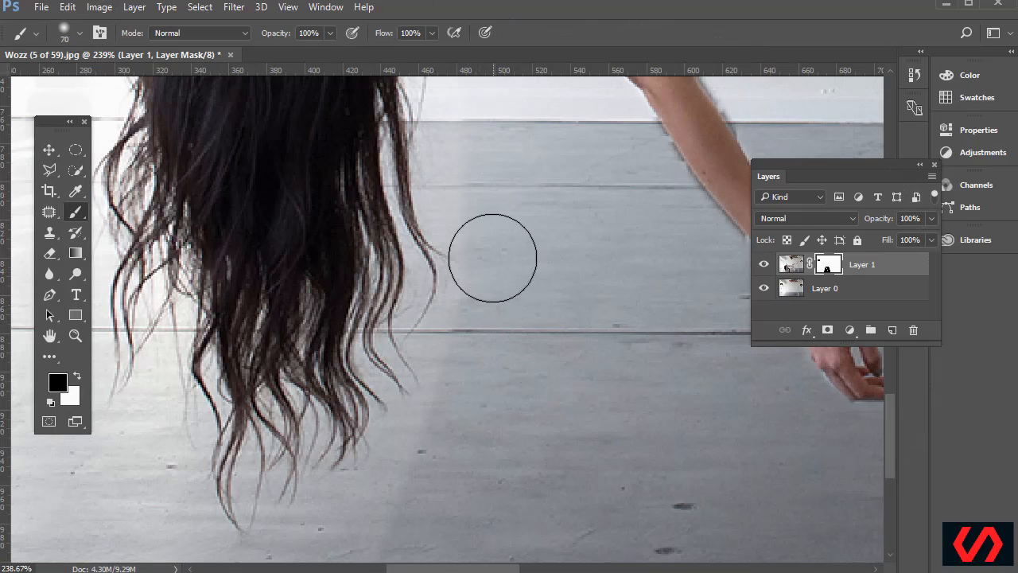
key(bracketleft)
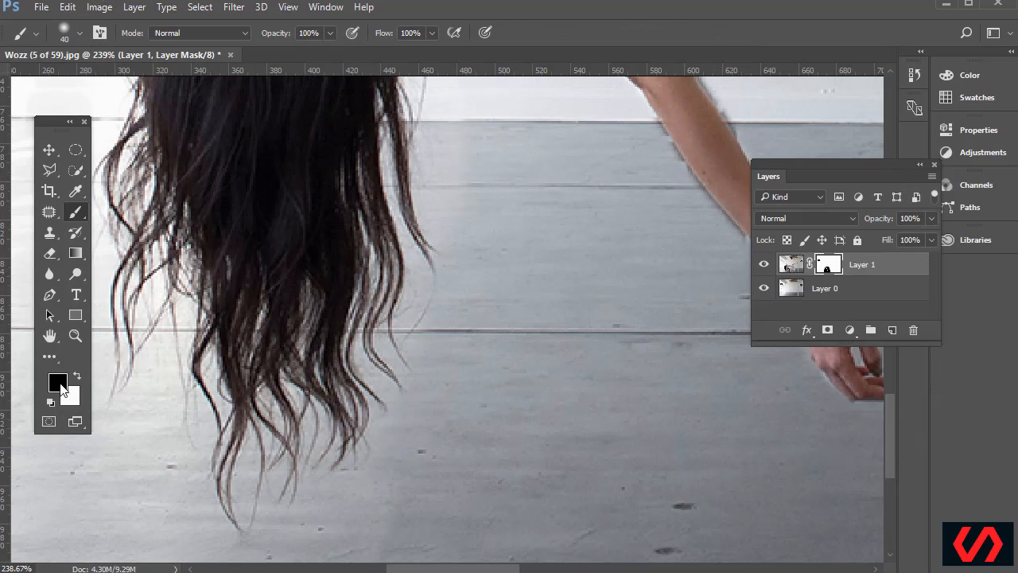
Test a black mask stroke over the lower hair strands and undo it
click(63, 387)
key(Escape)
mouse_move(357, 527)
mouse_down()
mouse_move(293, 494)
mouse_move(381, 272)
mouse_move(315, 270)
mouse_move(241, 360)
mouse_move(310, 419)
mouse_move(499, 416)
mouse_move(305, 449)
mouse_up()
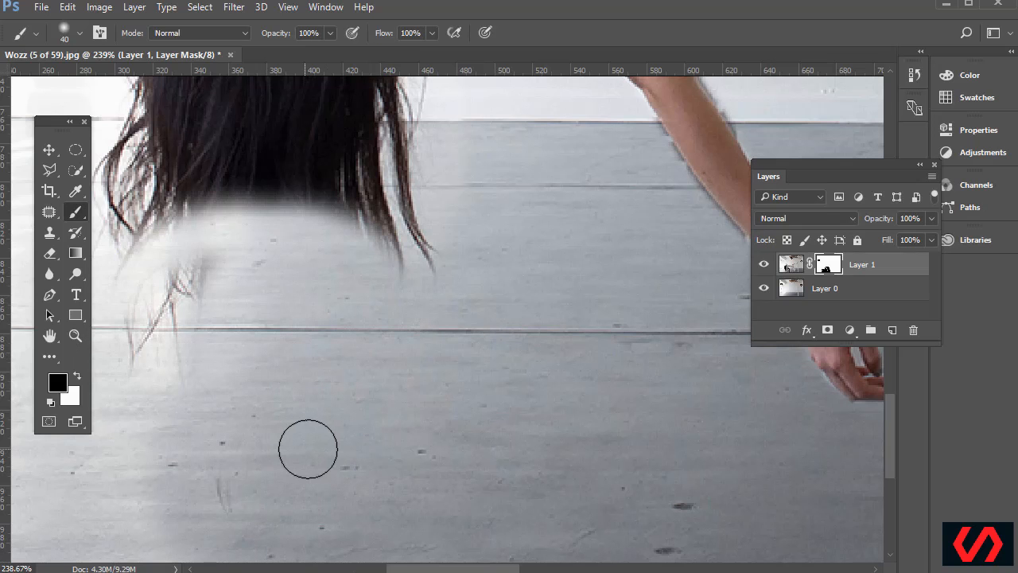
key(ctrl+z)
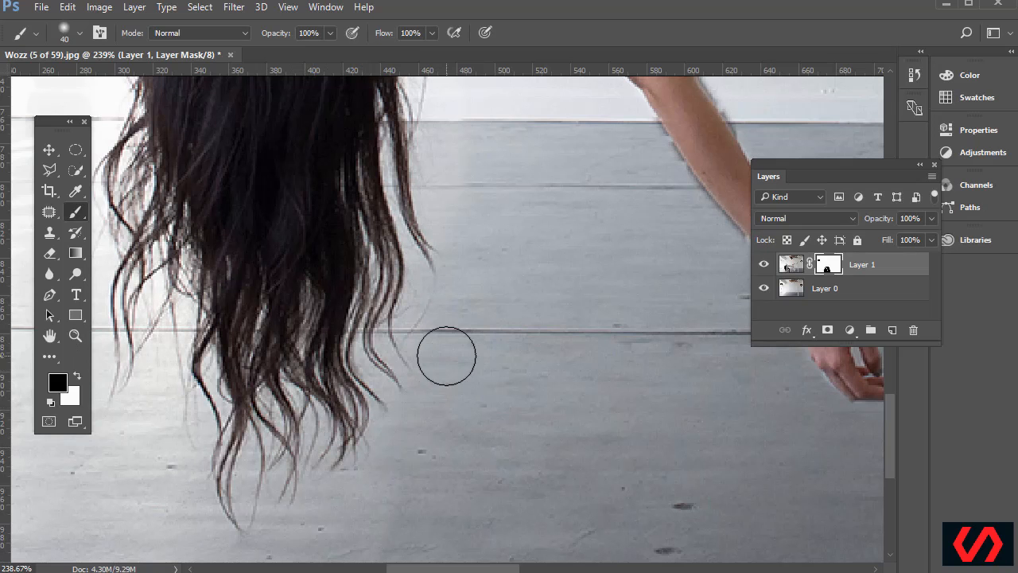
Switch the painting colour to white, test a stroke over the stool, and undo it
click(70, 377)
mouse_move(466, 265)
mouse_down()
mouse_move(477, 496)
mouse_move(691, 427)
mouse_move(706, 356)
mouse_up()
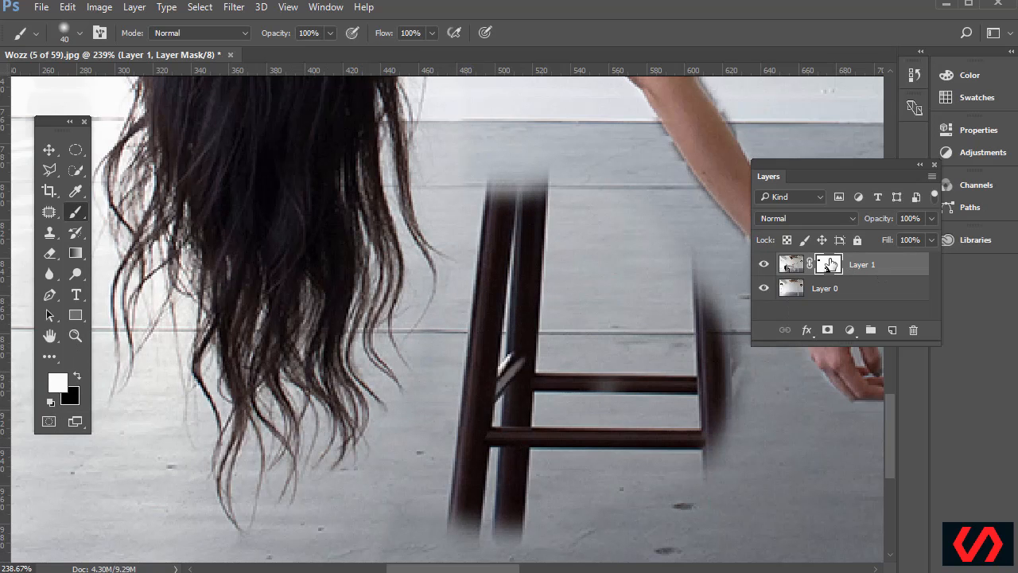
key(ctrl+z)
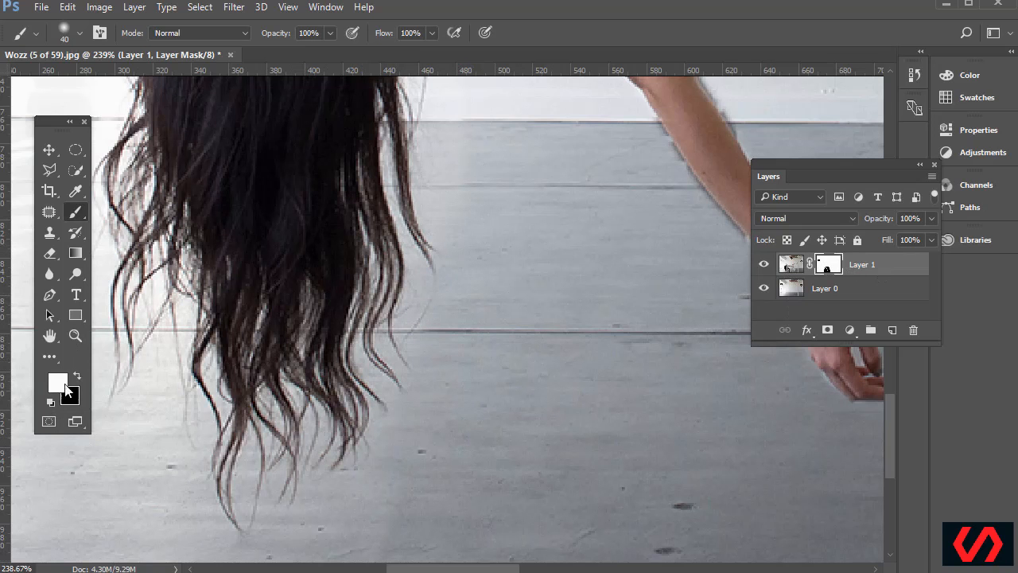
Float the Color panel over the canvas and set the painting colour to 50% grey (K 50%)
click(938, 76)
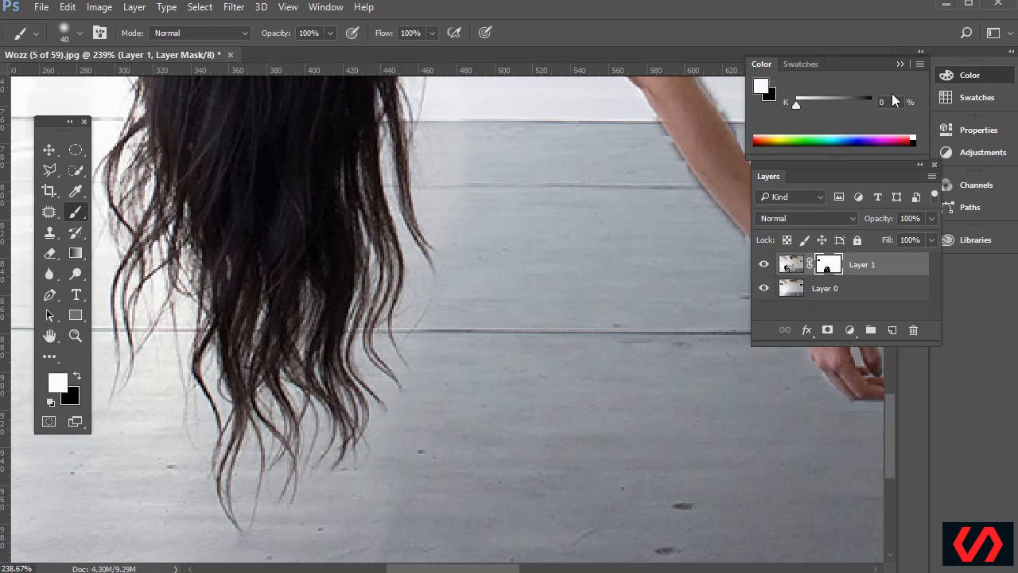
drag(763, 65, 422, 200)
drag(464, 239, 497, 242)
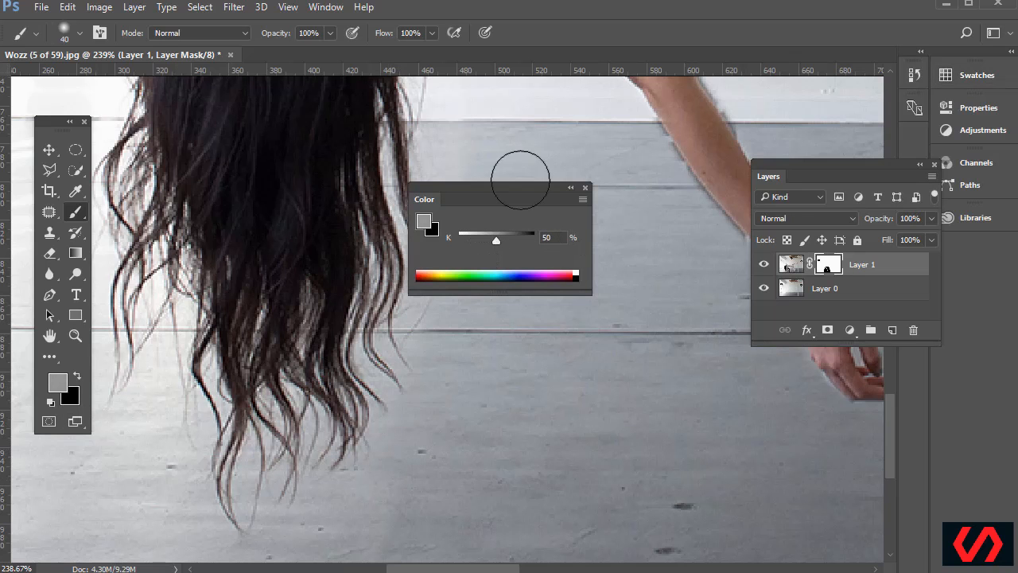
drag(508, 191, 144, 459)
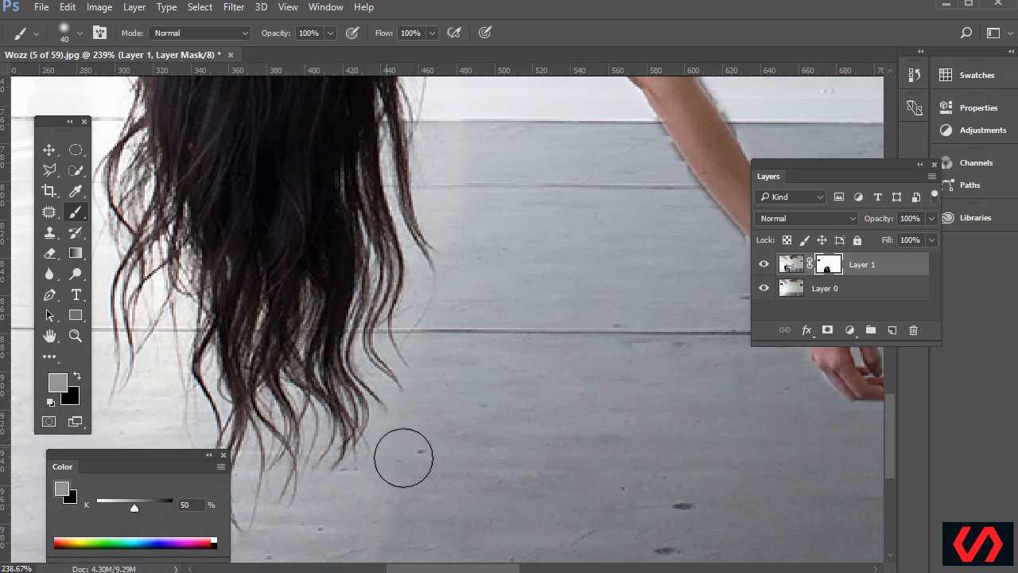
Test grey strokes on the floor of the mask, undo them, and return the brush to 40 px
drag(460, 429, 473, 340)
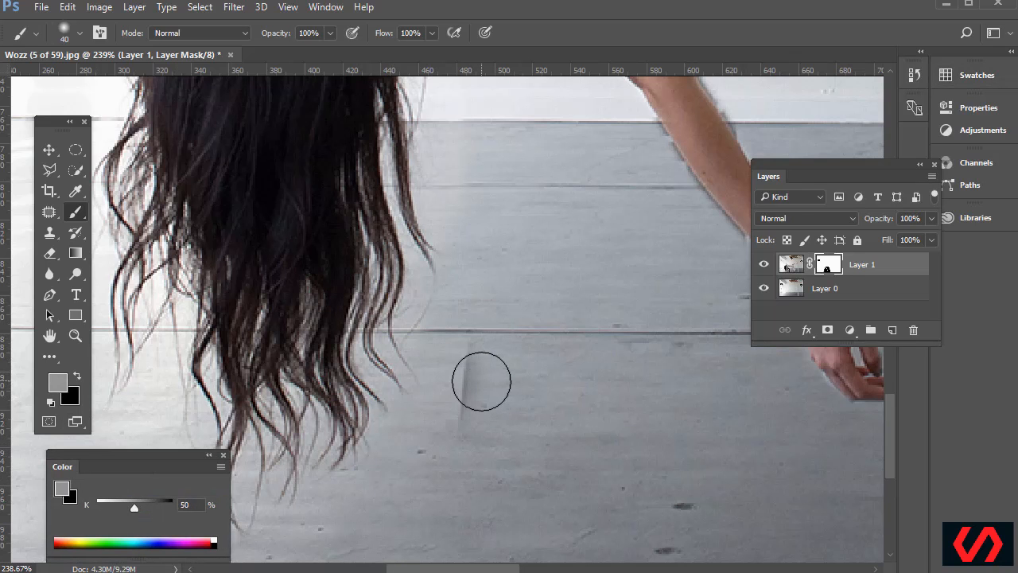
key(ctrl+z)
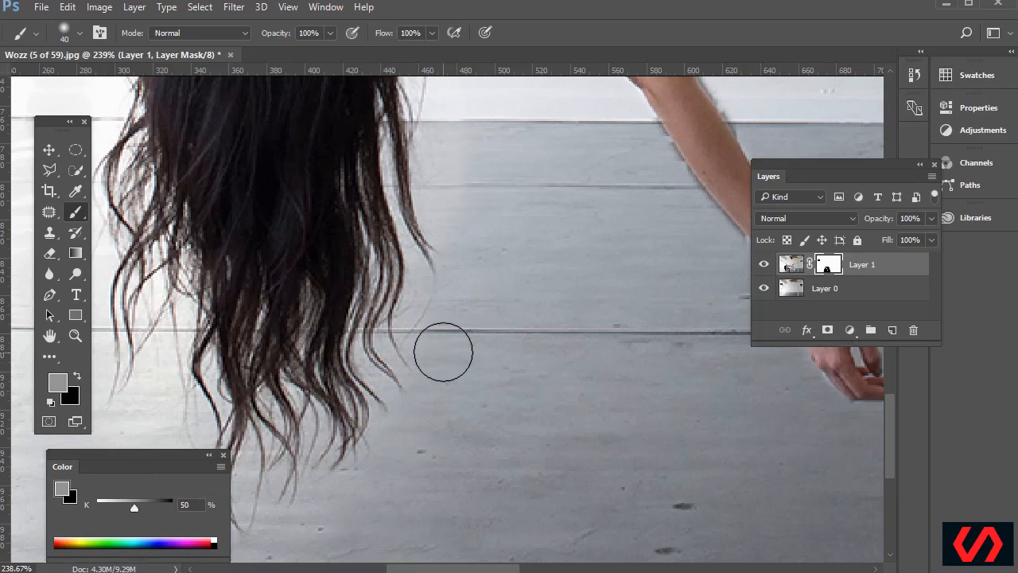
key(bracketleft)
key(bracketleft)
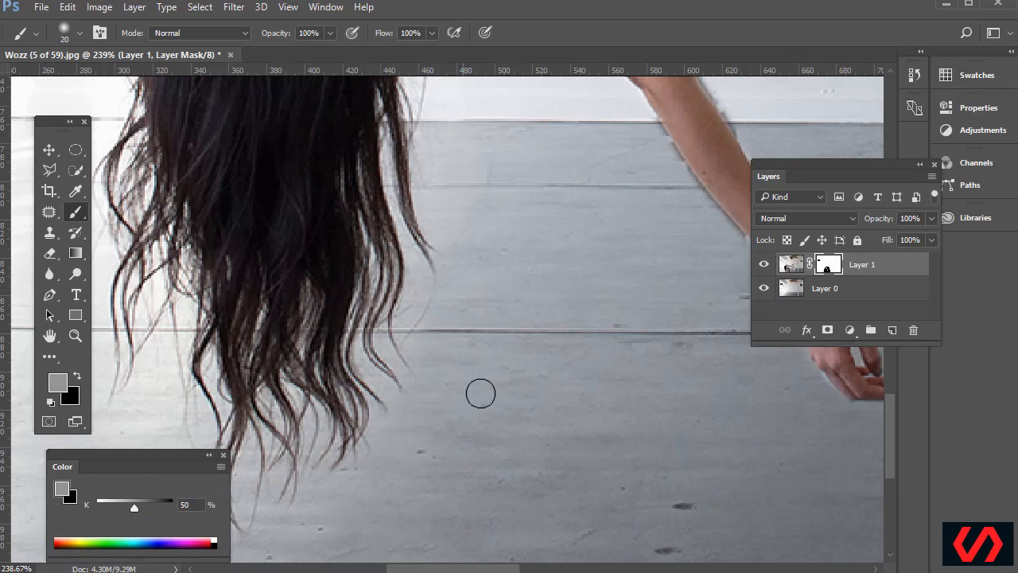
drag(485, 569, 594, 569)
key(bracketright)
key(bracketright)
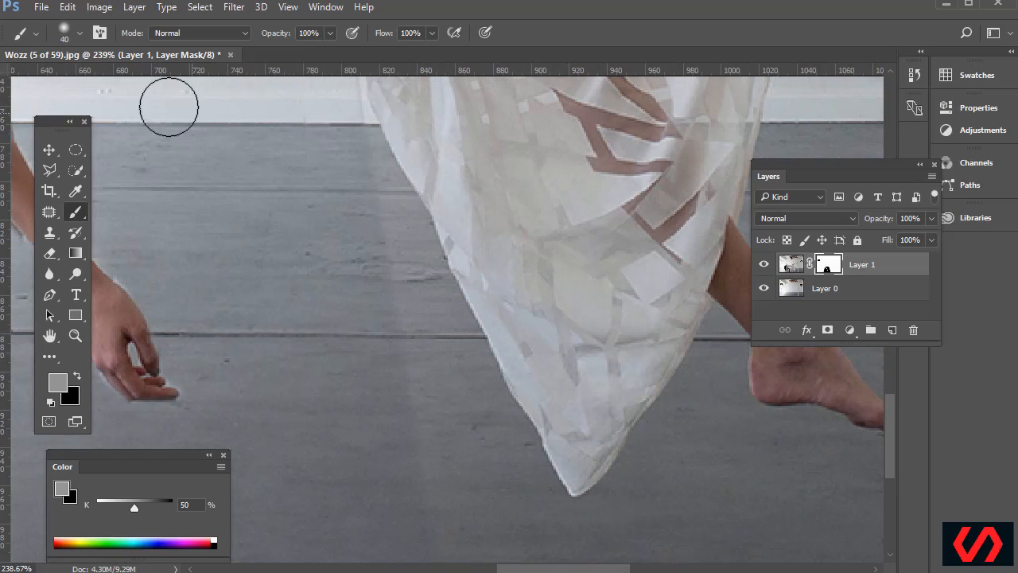
click(80, 34)
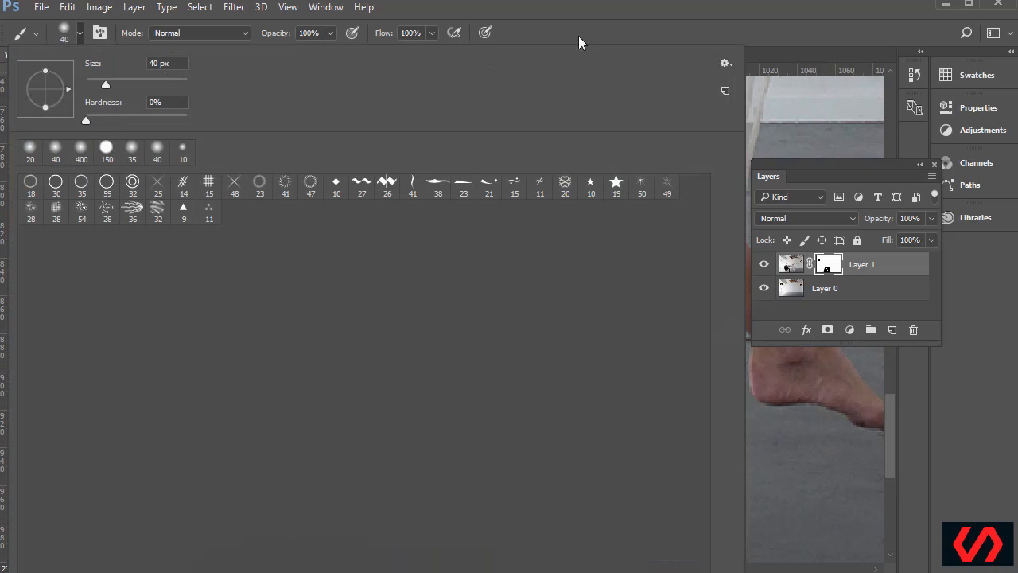
click(602, 16)
mouse_move(402, 299)
mouse_down()
mouse_move(386, 316)
mouse_move(435, 555)
mouse_up()
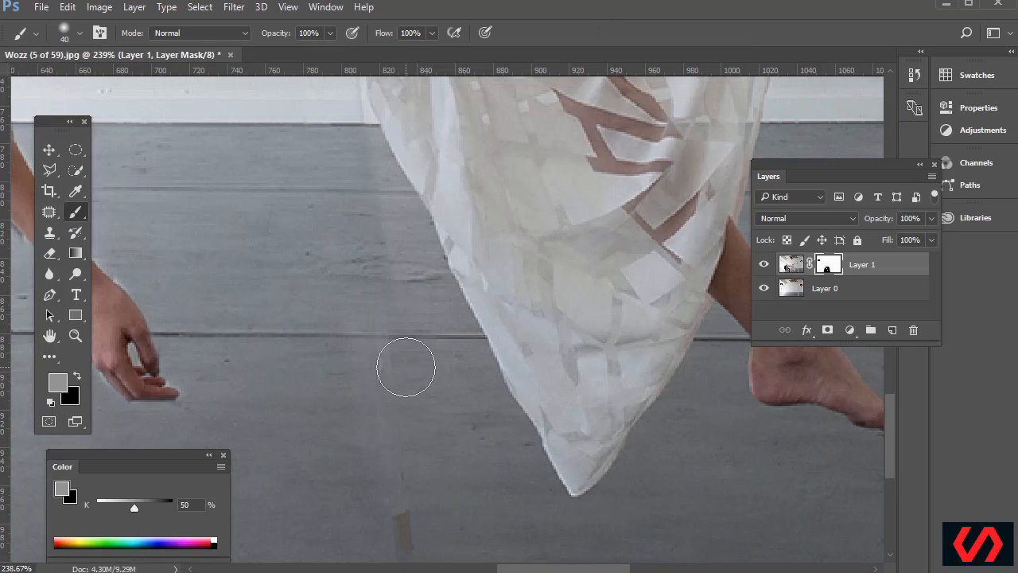
key(ctrl+z)
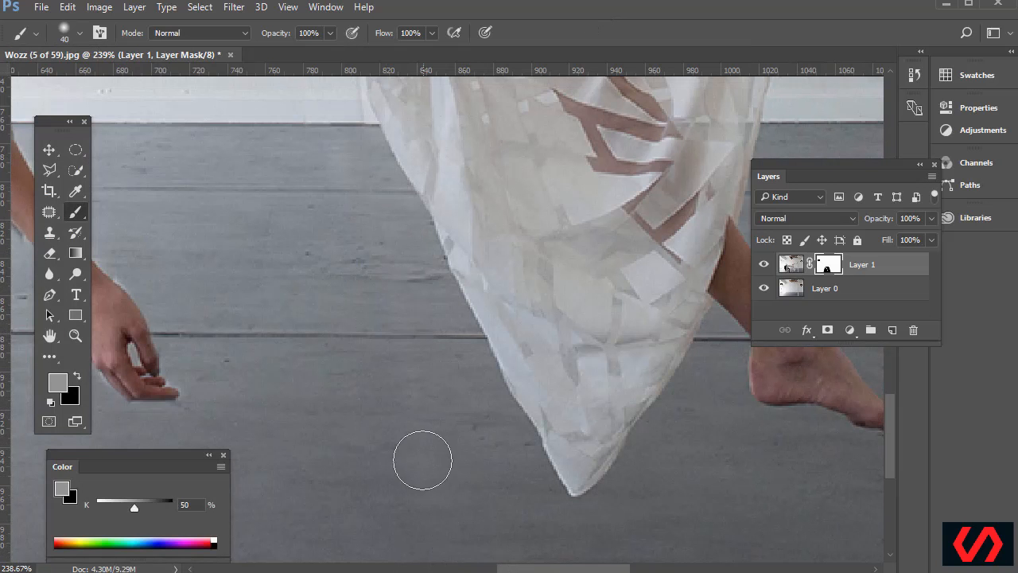
scroll(452, 534, down, 6)
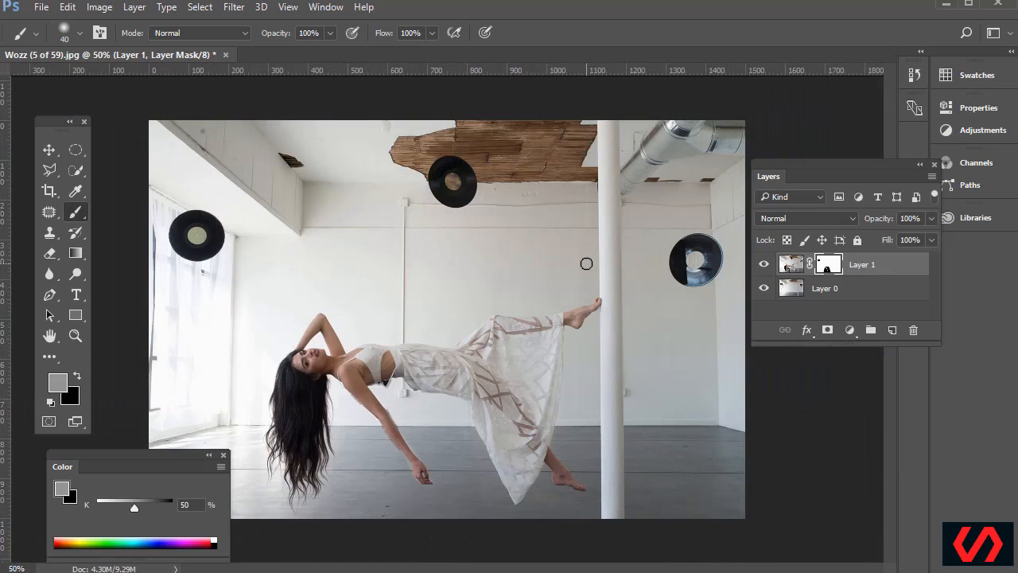
Zoom closely onto the outstretched arm's edge and choose the Polygonal Lasso Tool
scroll(586, 263, up, 5)
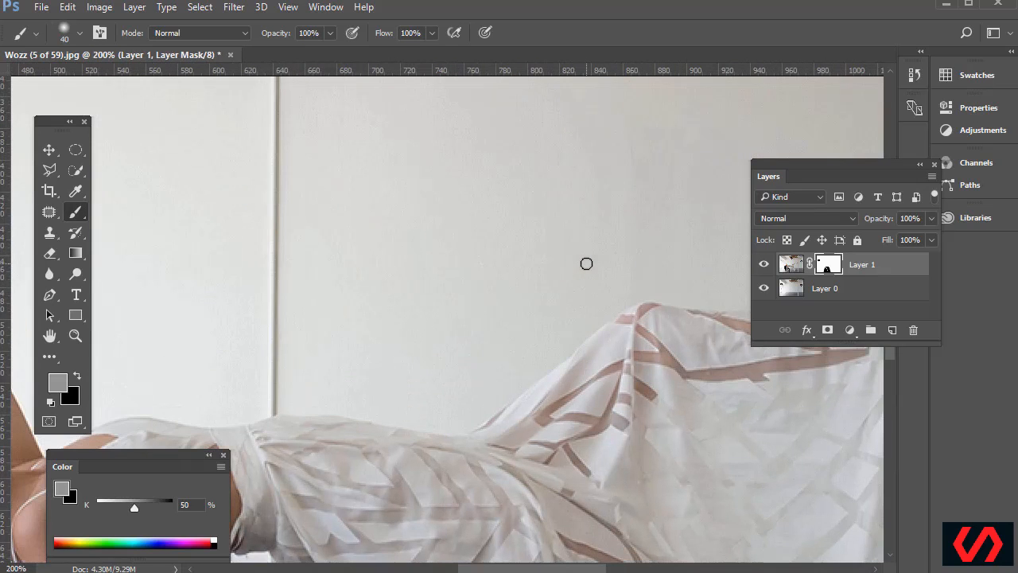
scroll(513, 244, down, 10)
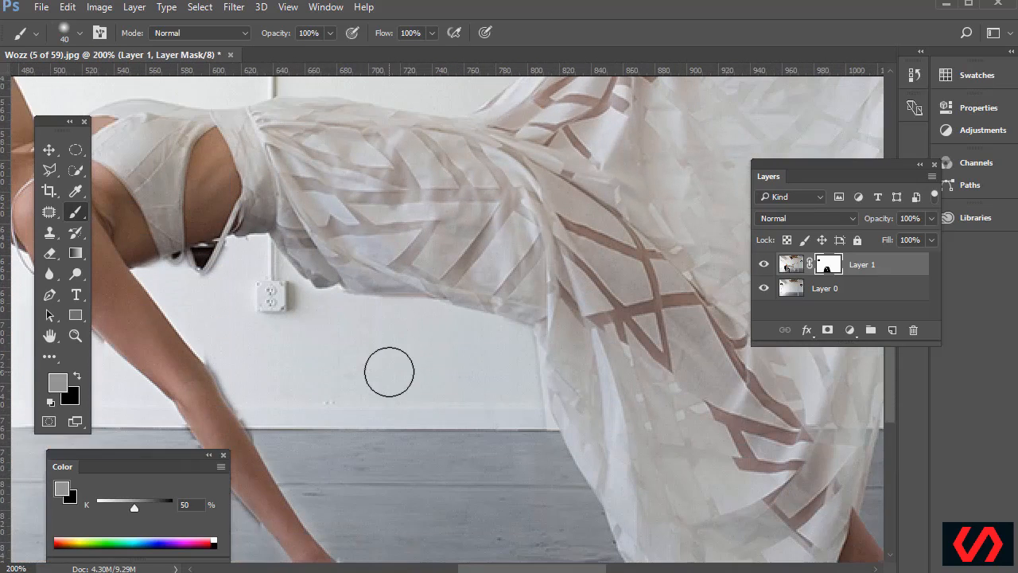
scroll(381, 371, down, 3)
scroll(579, 570, left, 6)
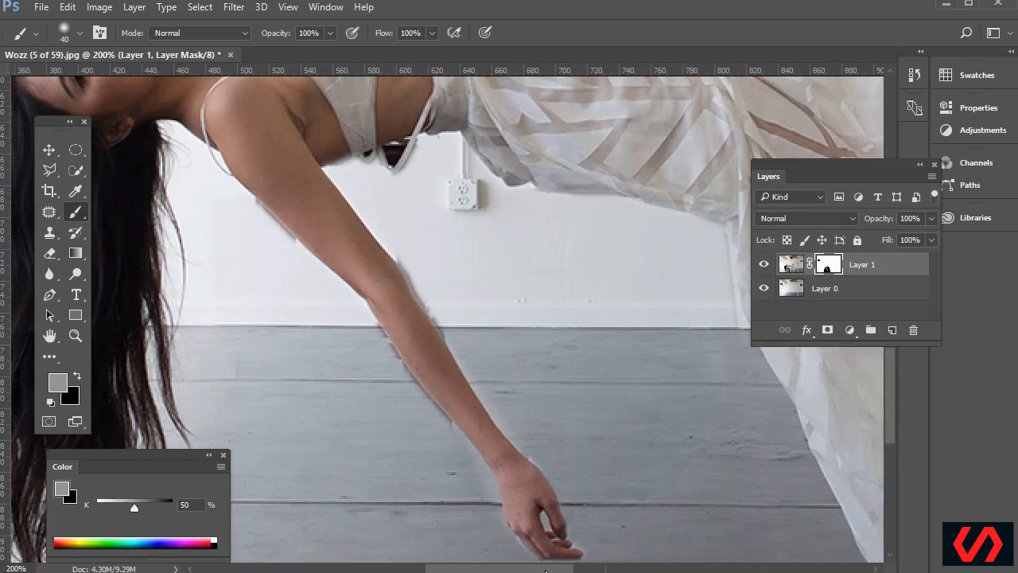
scroll(398, 370, up, 4)
scroll(381, 356, down, 5)
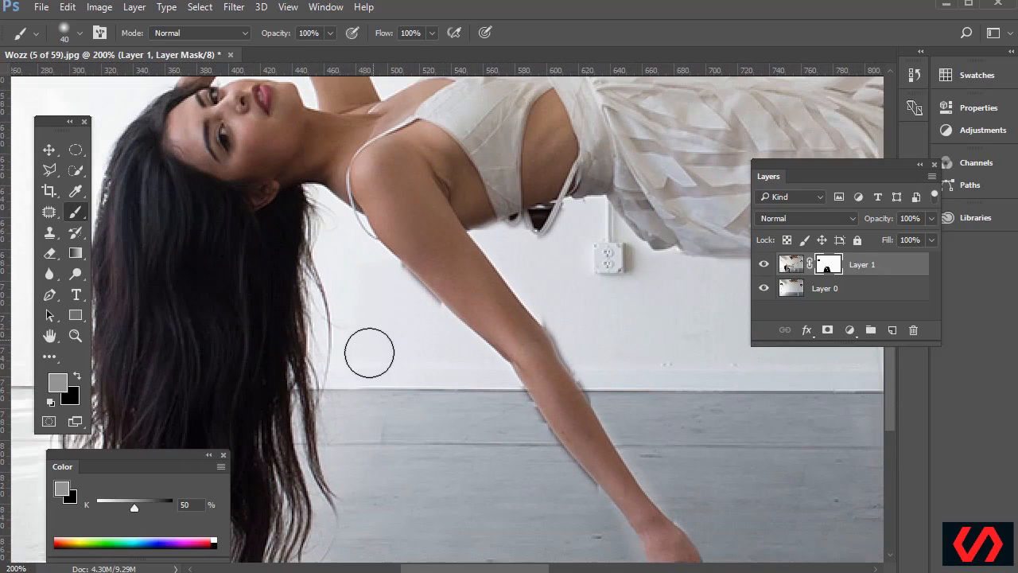
click(76, 335)
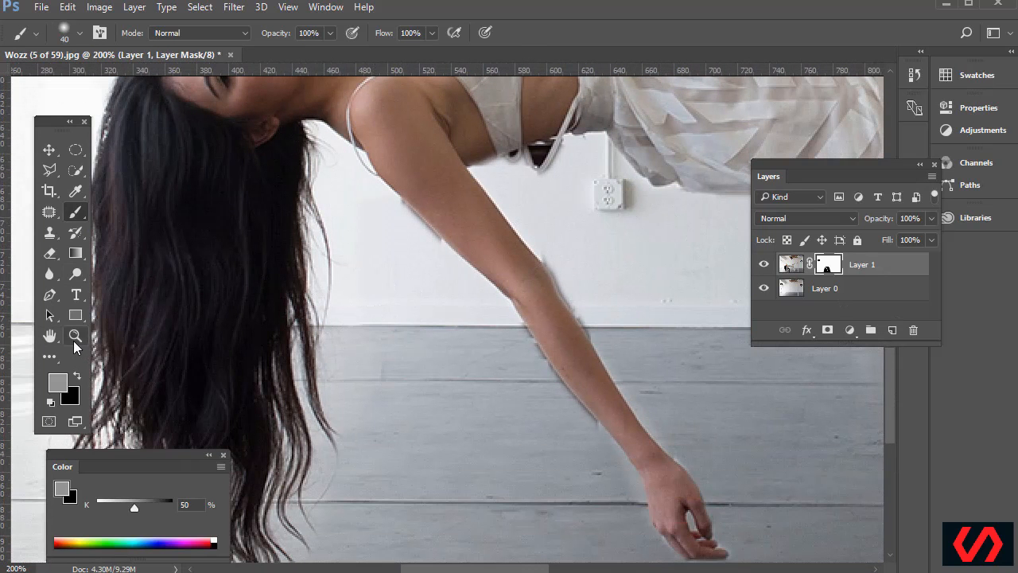
drag(368, 169, 643, 366)
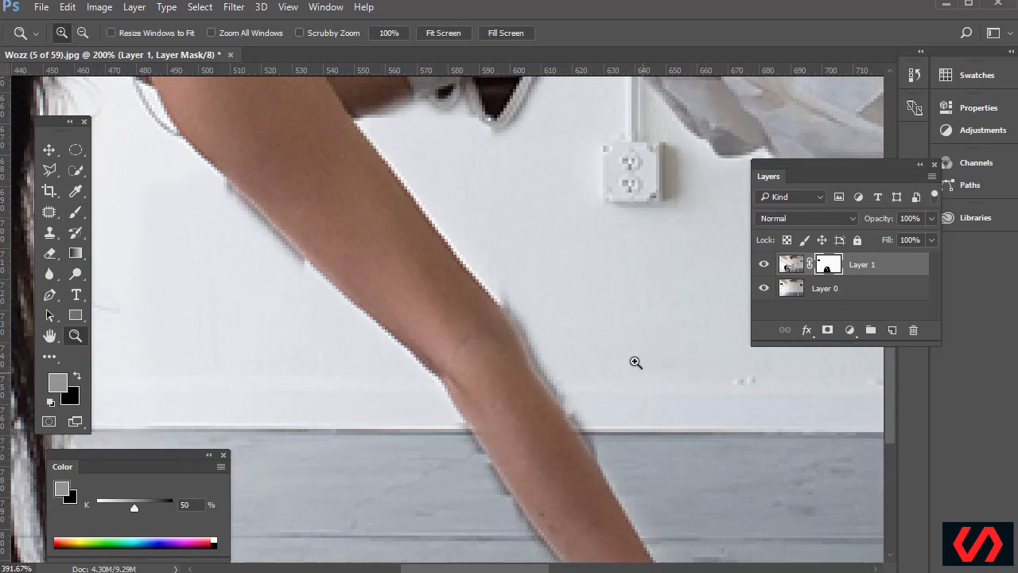
click(51, 175)
click(98, 182)
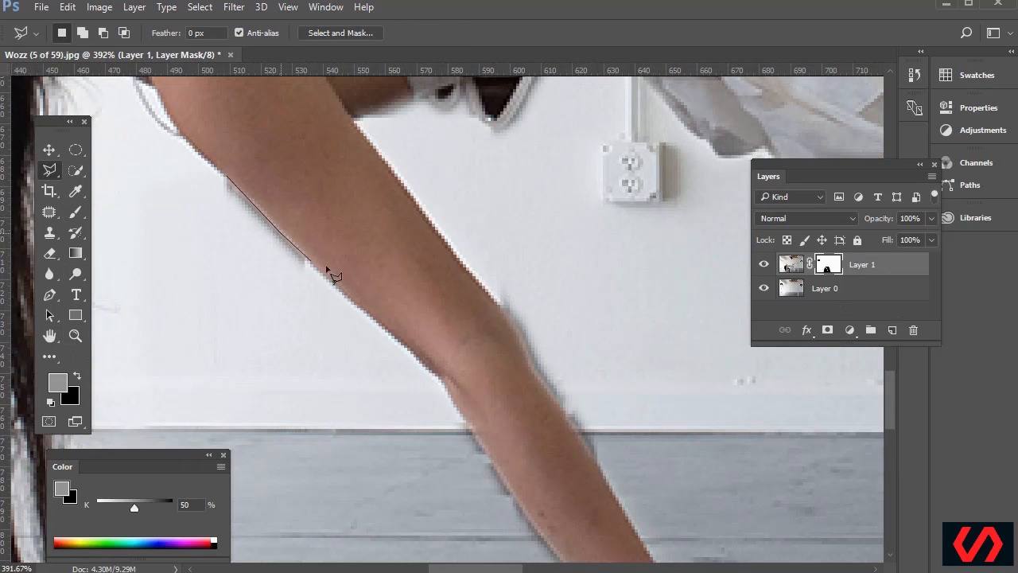
Trace polygonal selections along the upper arm edge and lower arm, adding areas with Shift
click(227, 314)
double_click(184, 196)
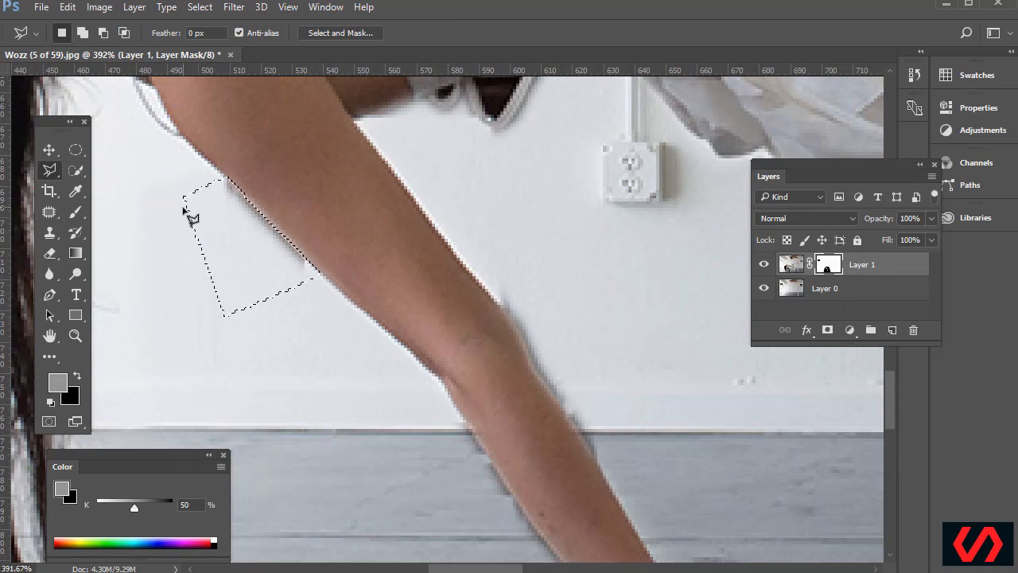
key(shift)
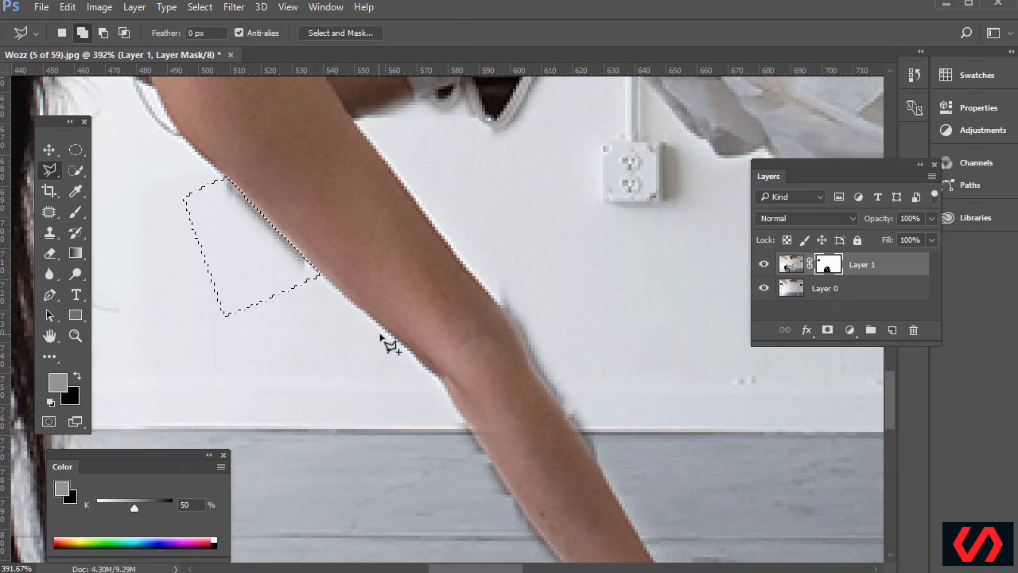
key(shift)
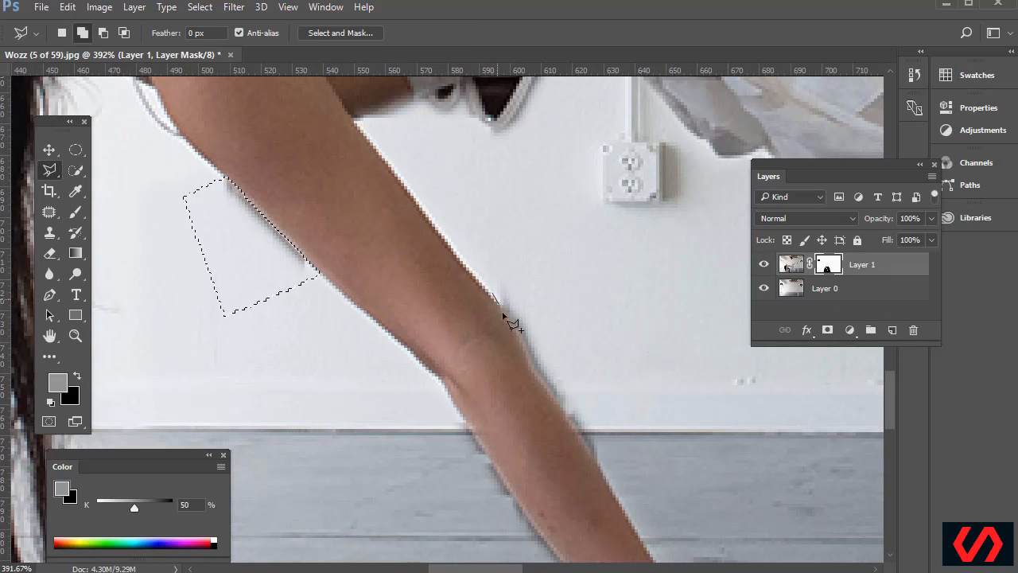
click(524, 334)
click(606, 472)
double_click(589, 296)
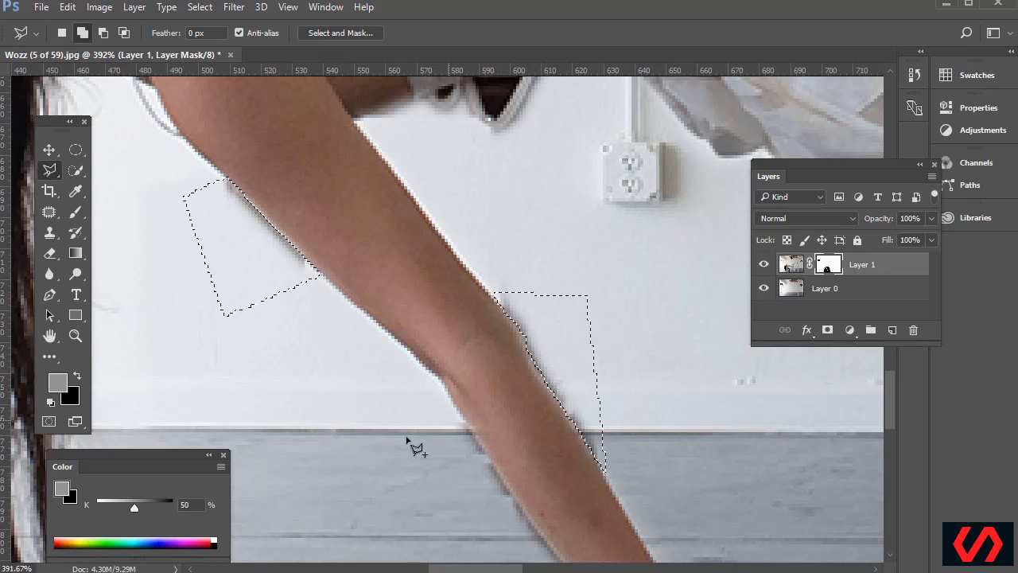
click(467, 428)
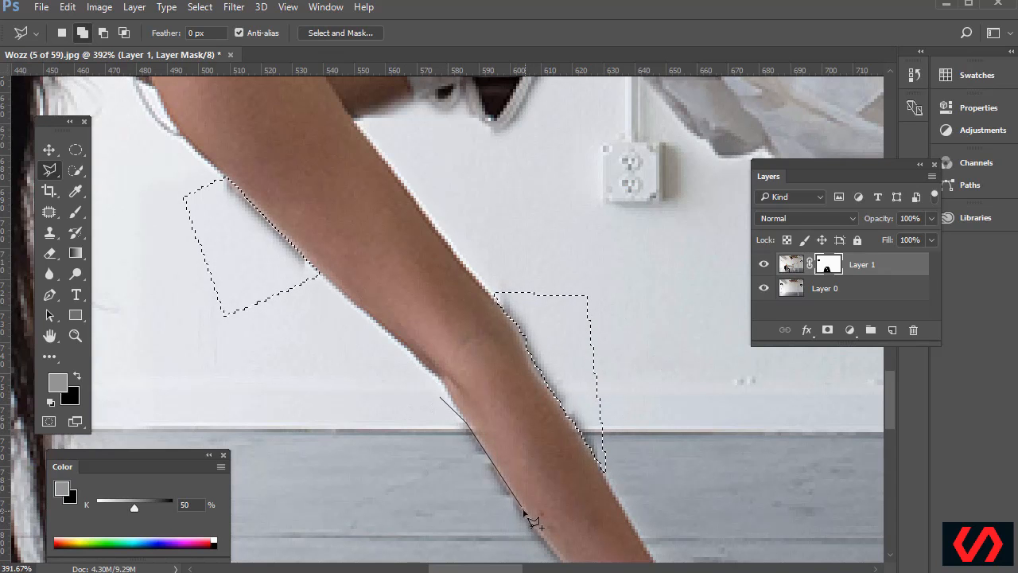
click(513, 501)
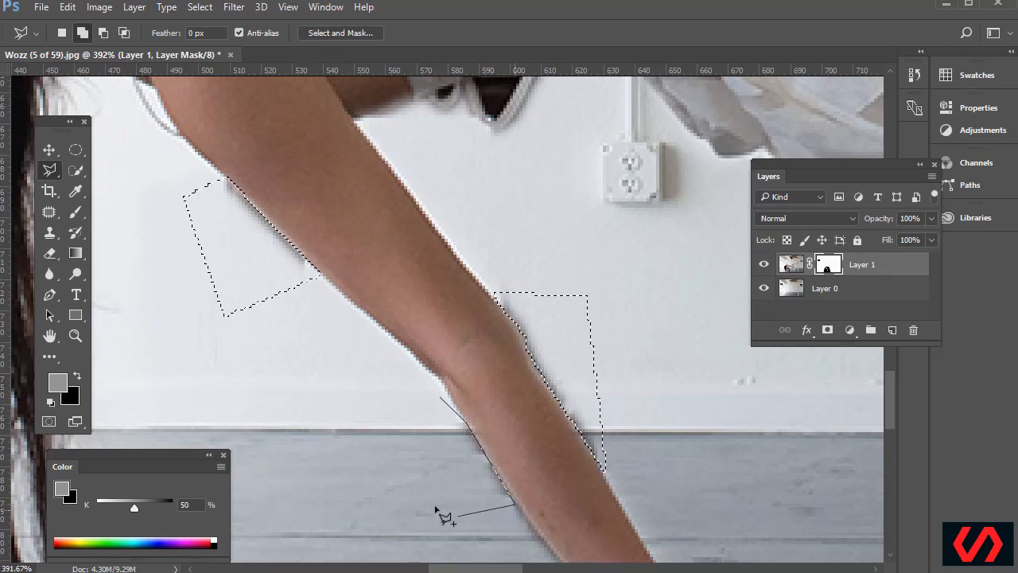
double_click(434, 505)
Add polygonal selections around the forearm fringe and hand edge, then zoom out past full view
scroll(715, 422, down, 2)
scroll(693, 420, down, 5)
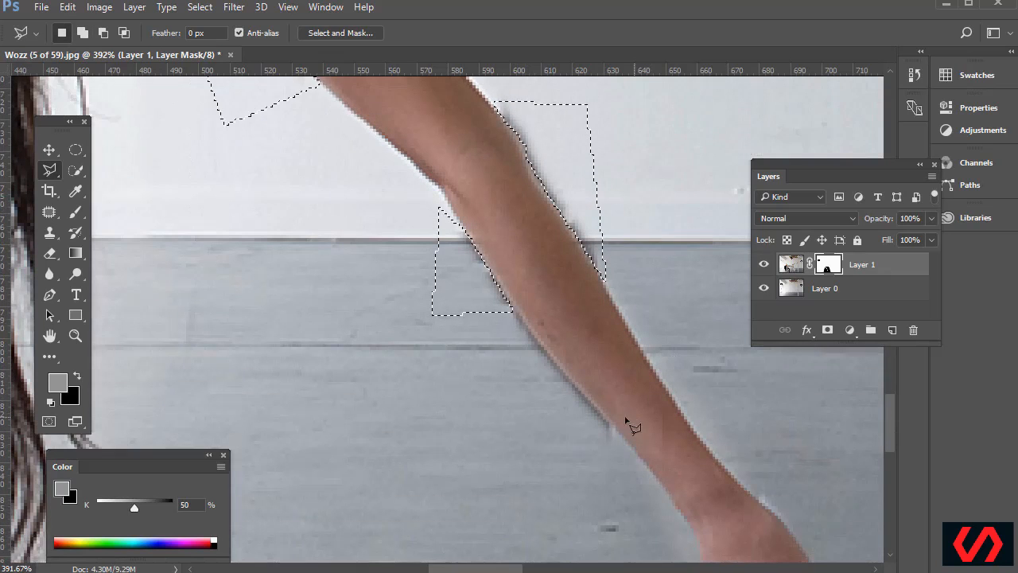
shift+click(587, 457)
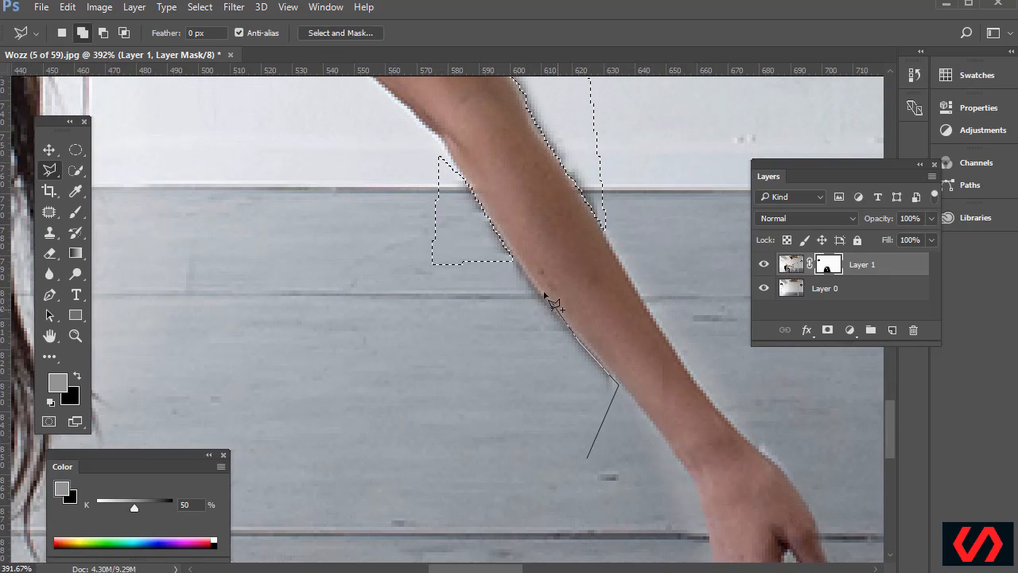
click(511, 255)
click(461, 318)
double_click(513, 448)
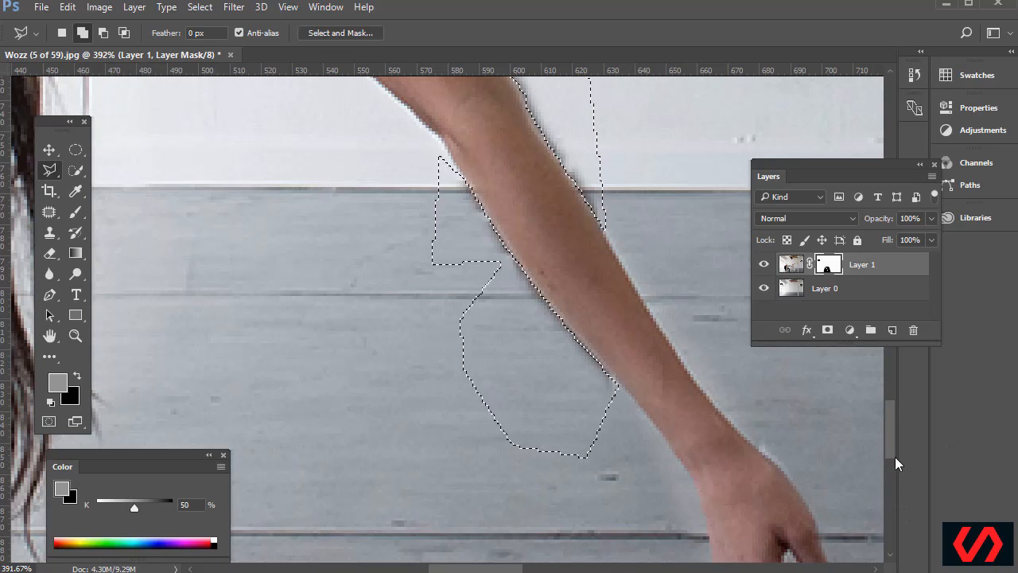
mouse_move(894, 461)
mouse_down()
mouse_move(893, 473)
mouse_move(883, 466)
mouse_up()
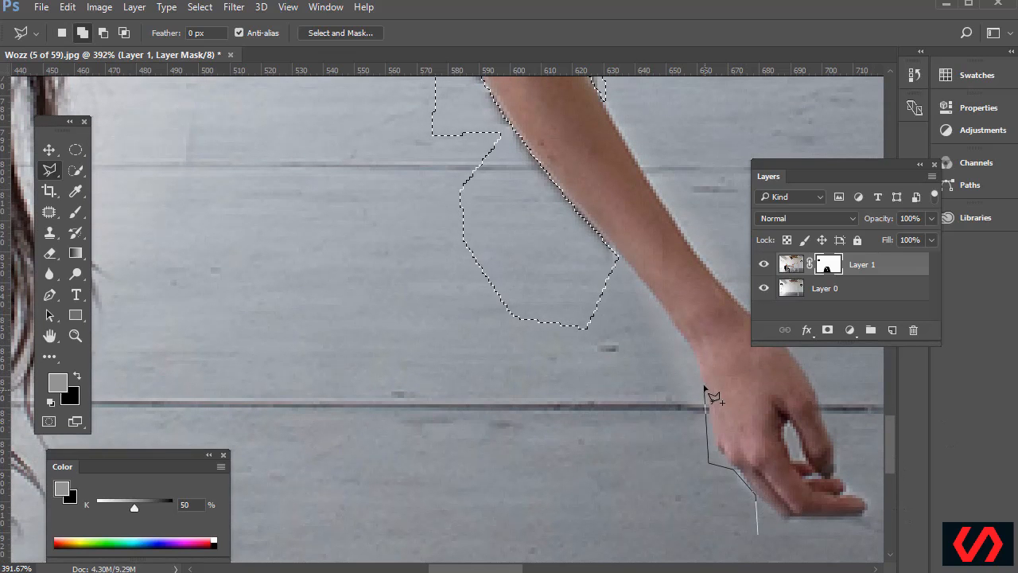
double_click(603, 348)
scroll(692, 362, up, 5)
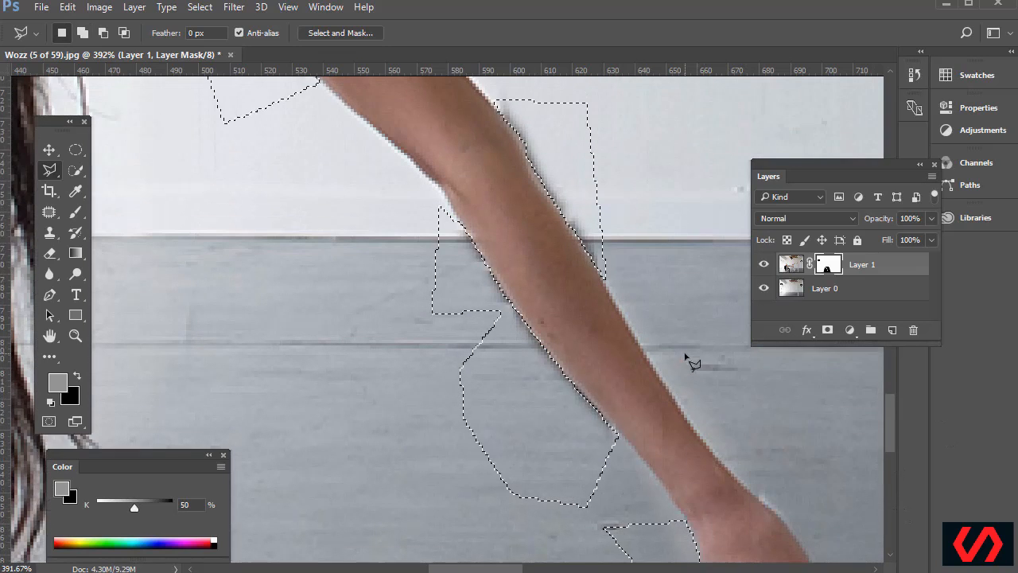
scroll(691, 361, up, 5)
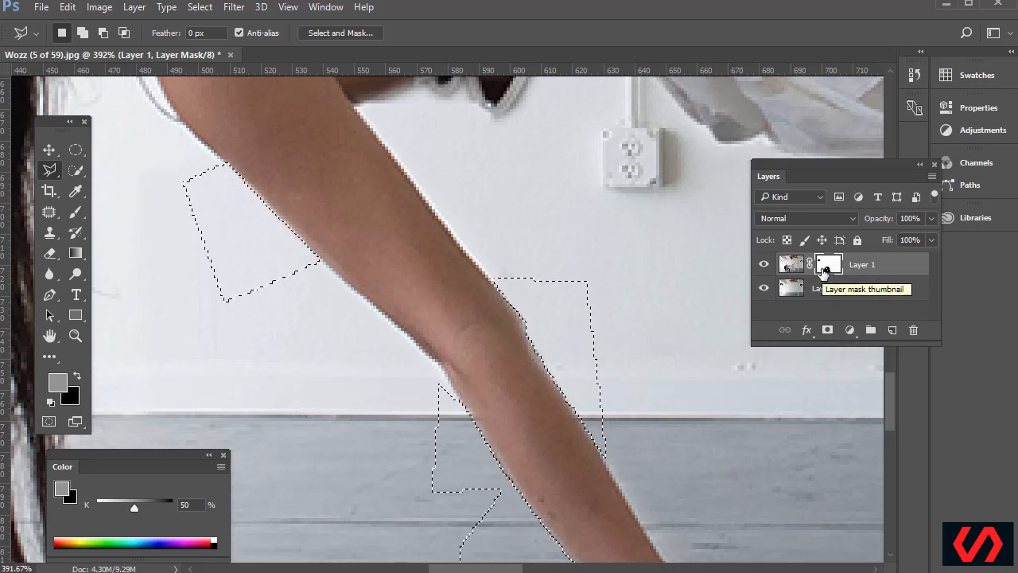
key(ctrl+1)
key(ctrl+minus)
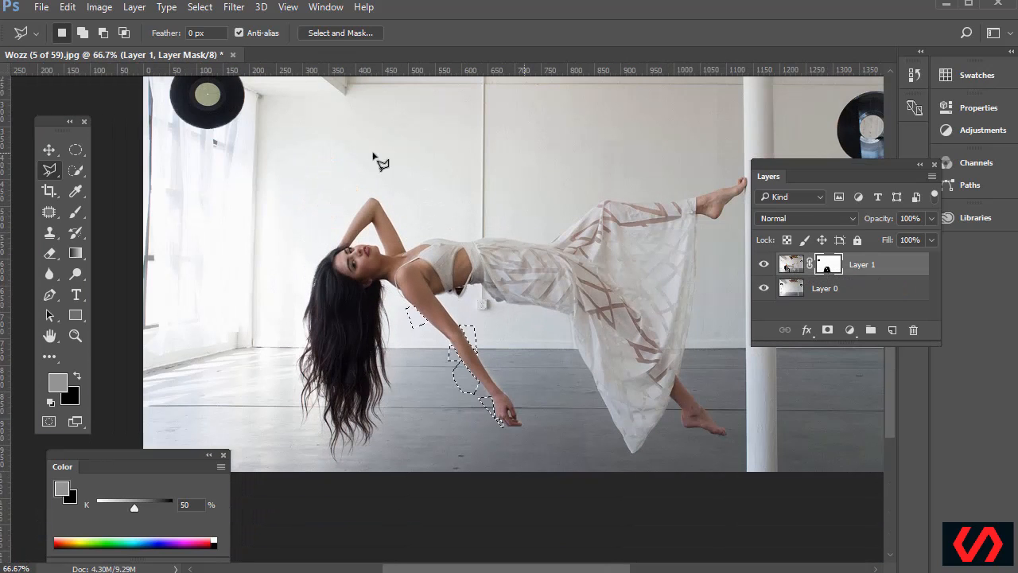
Cycle through Rectangular Marquee, Move and Hand tools and pan to the left hanging record
click(75, 149)
click(107, 151)
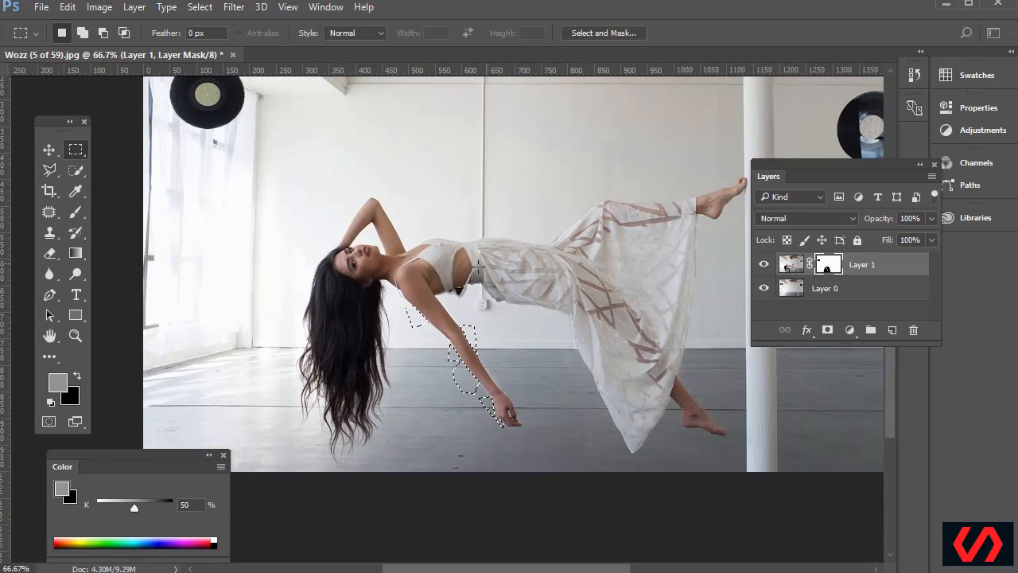
click(48, 149)
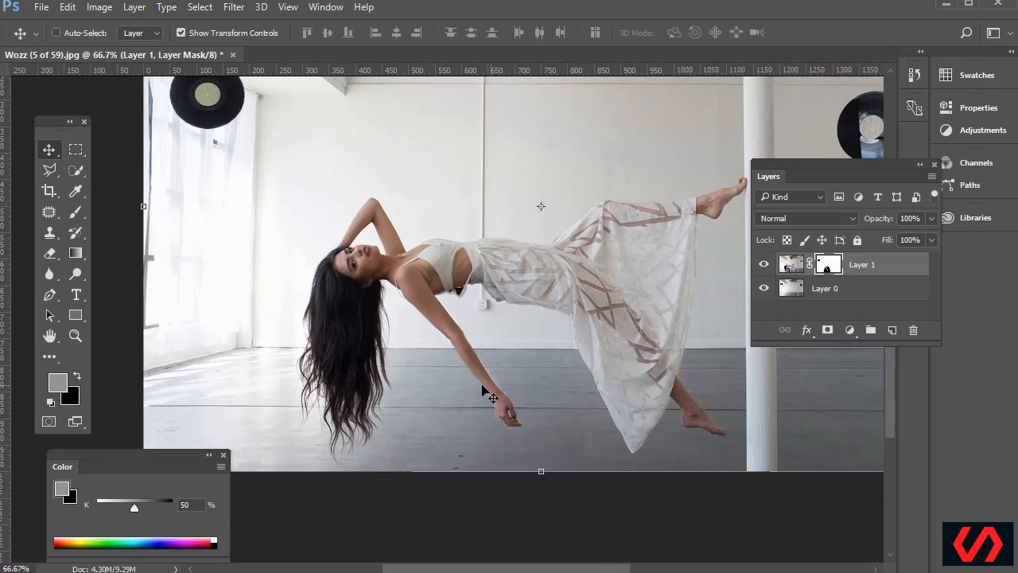
click(48, 335)
drag(600, 401, 531, 466)
drag(503, 274, 530, 313)
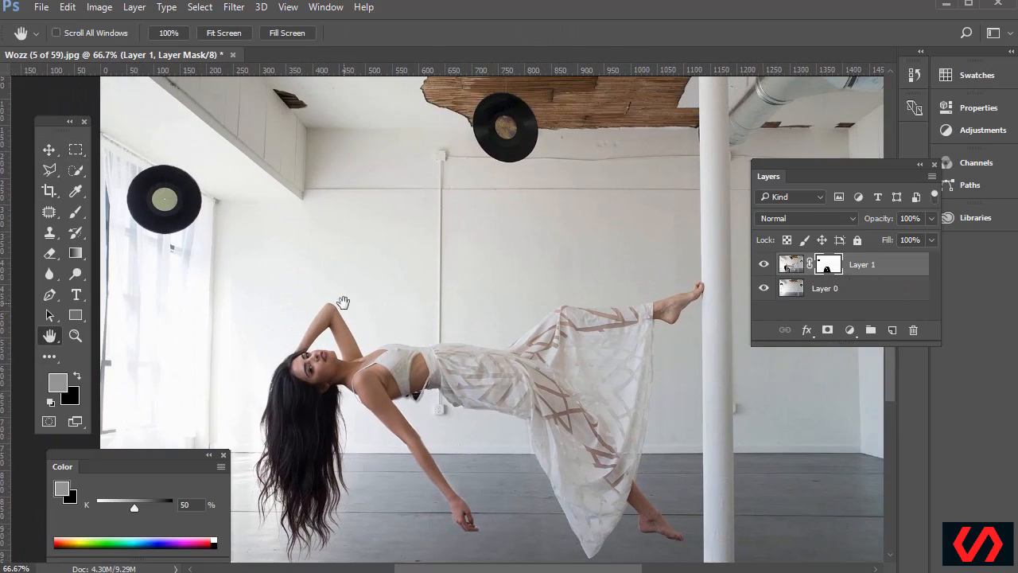
drag(347, 257, 416, 318)
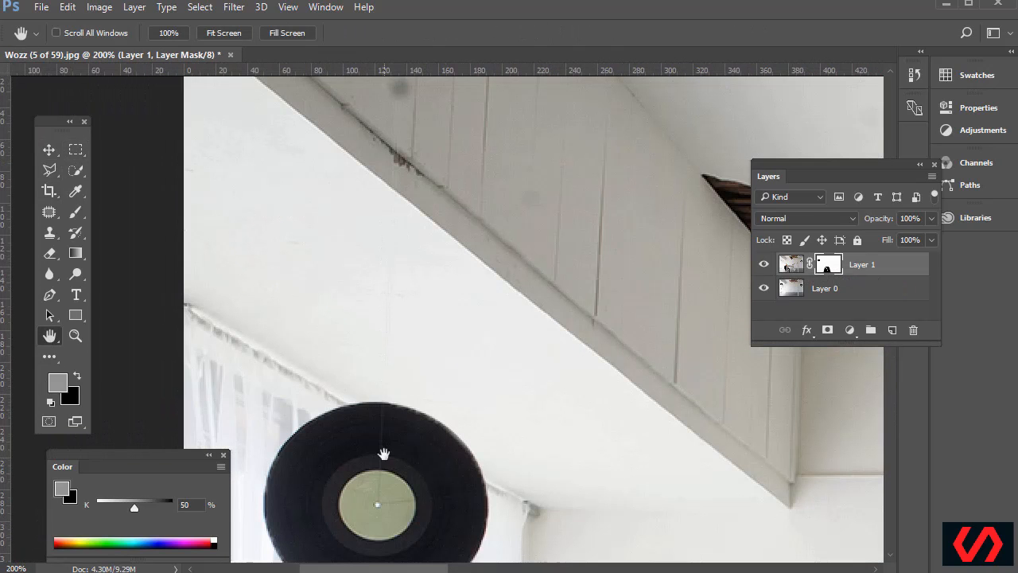
Target Layer 1's image pixels instead of its mask
click(791, 264)
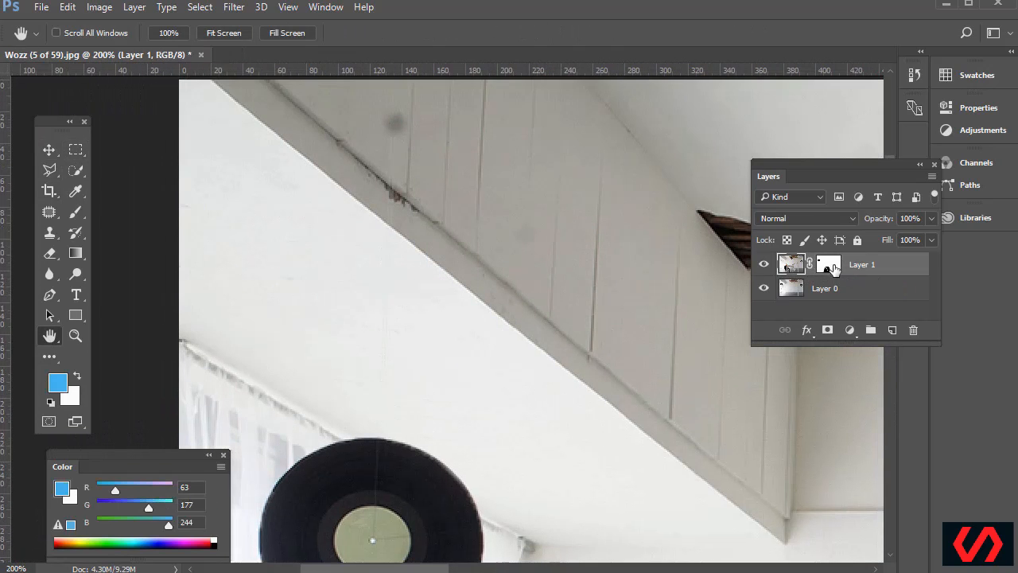
click(832, 267)
click(793, 269)
click(50, 221)
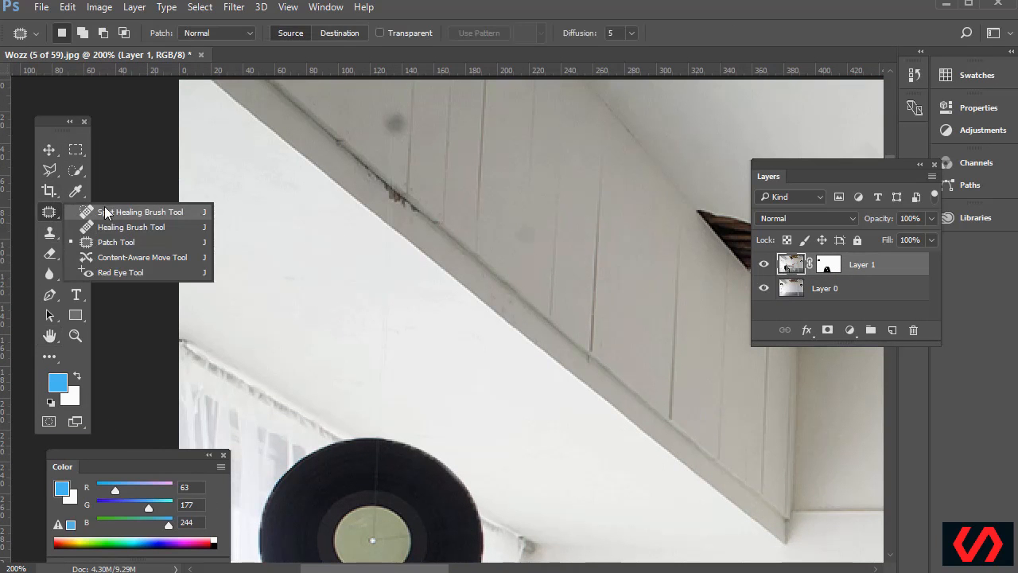
click(49, 232)
click(121, 233)
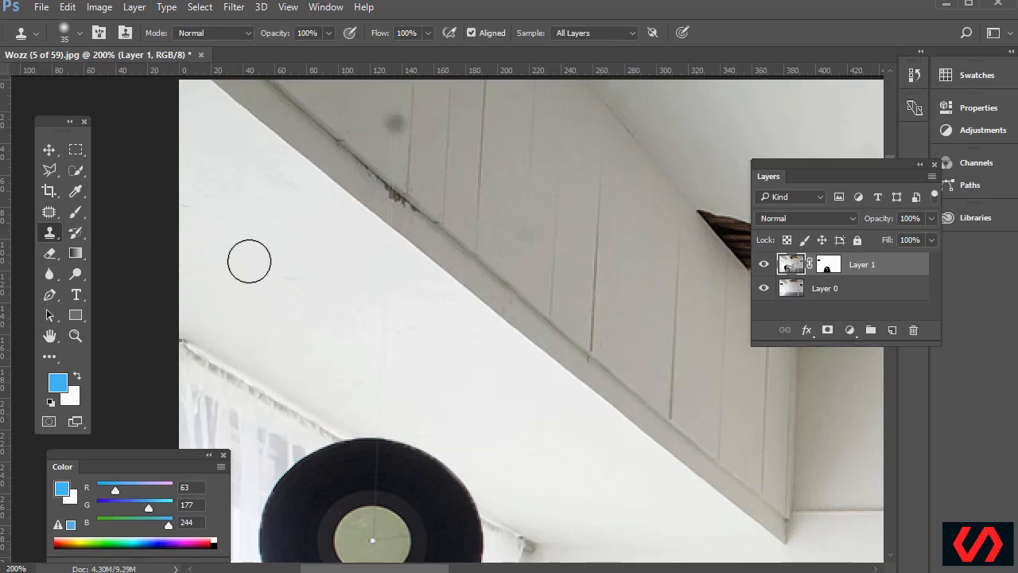
alt+click(343, 298)
drag(379, 264, 379, 392)
key(ctrl+z)
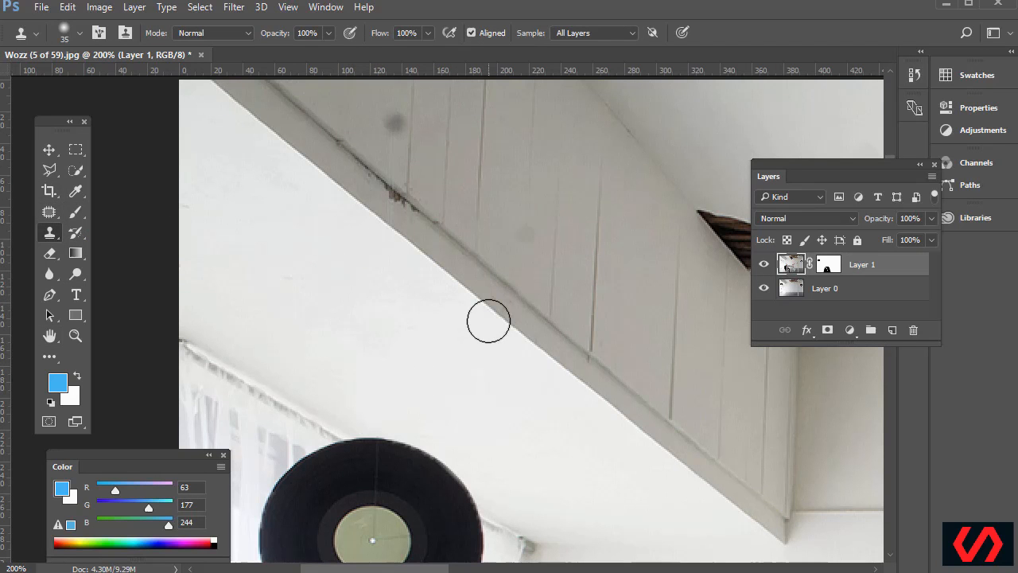
scroll(488, 323, down, 2)
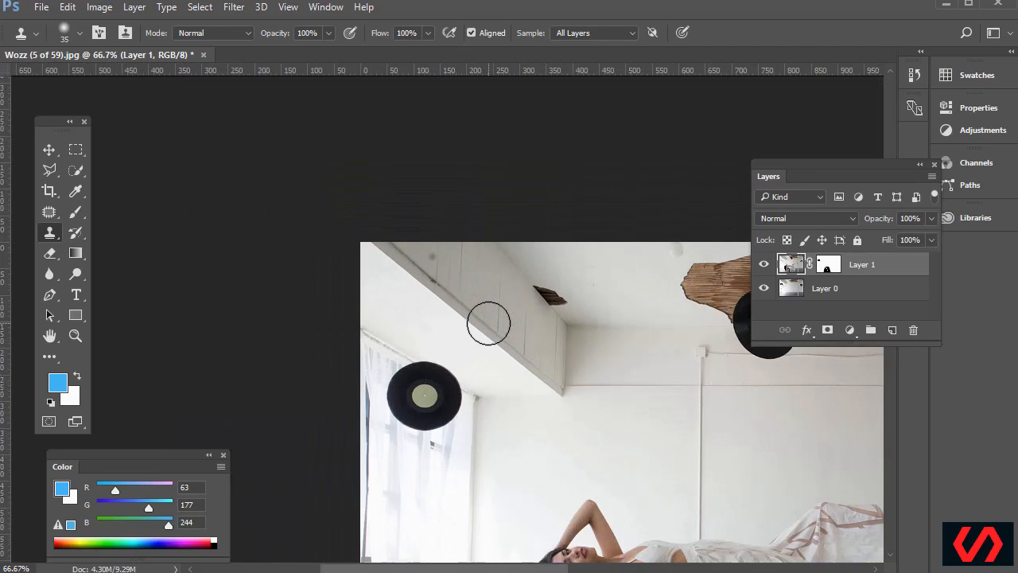
scroll(554, 355, down, 5)
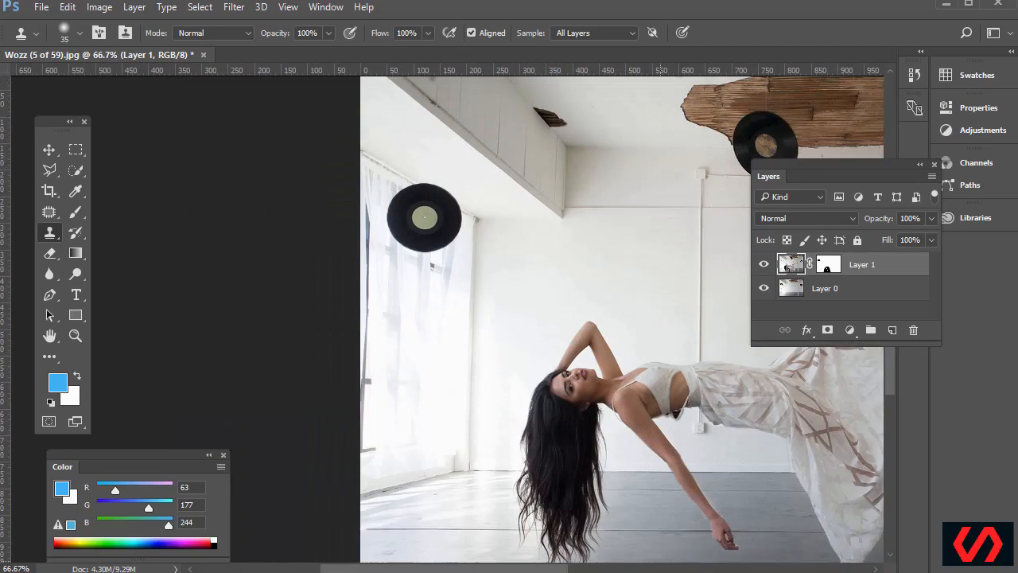
drag(573, 568, 647, 568)
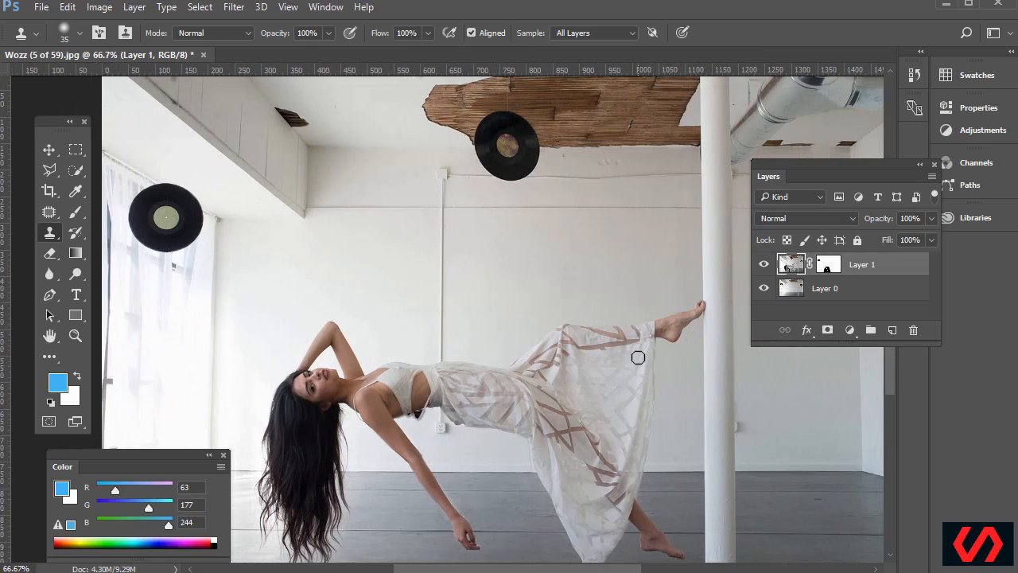
scroll(608, 329, up, 5)
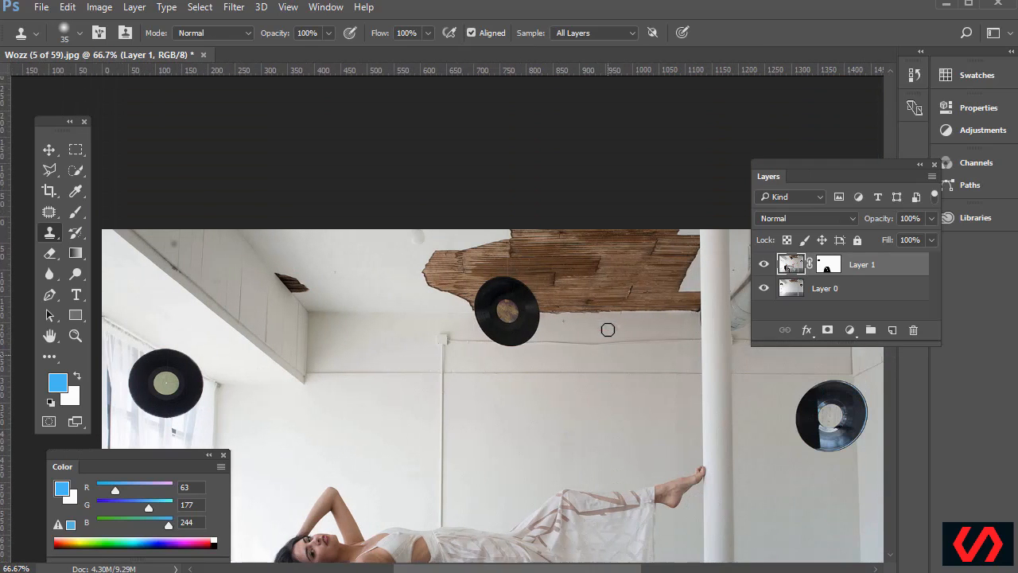
Zoom to 300% on the middle record and clone wood texture over its hanging string
key(ctrl+plus)
key(ctrl+plus)
key(ctrl+plus)
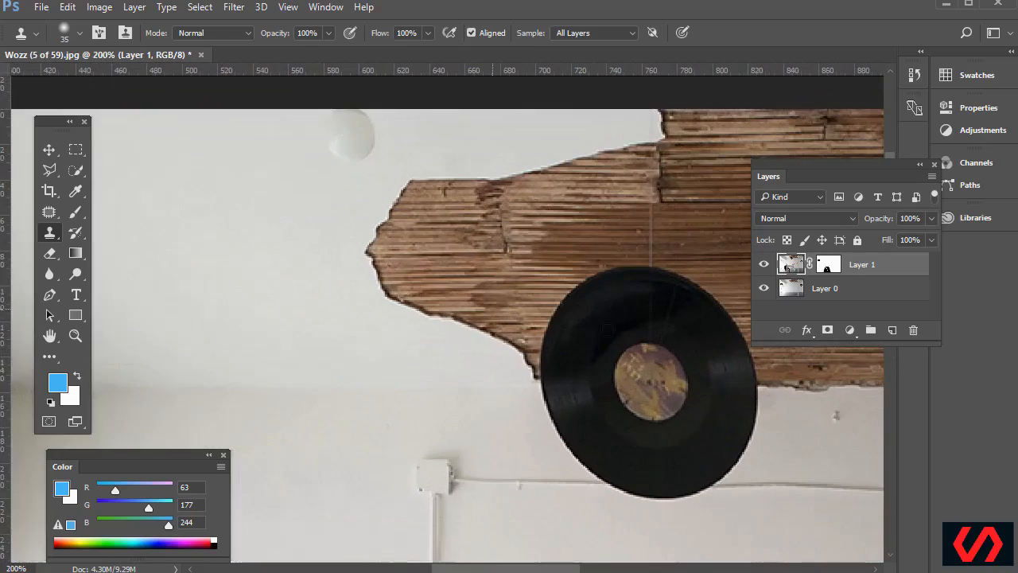
scroll(409, 238, right, 10)
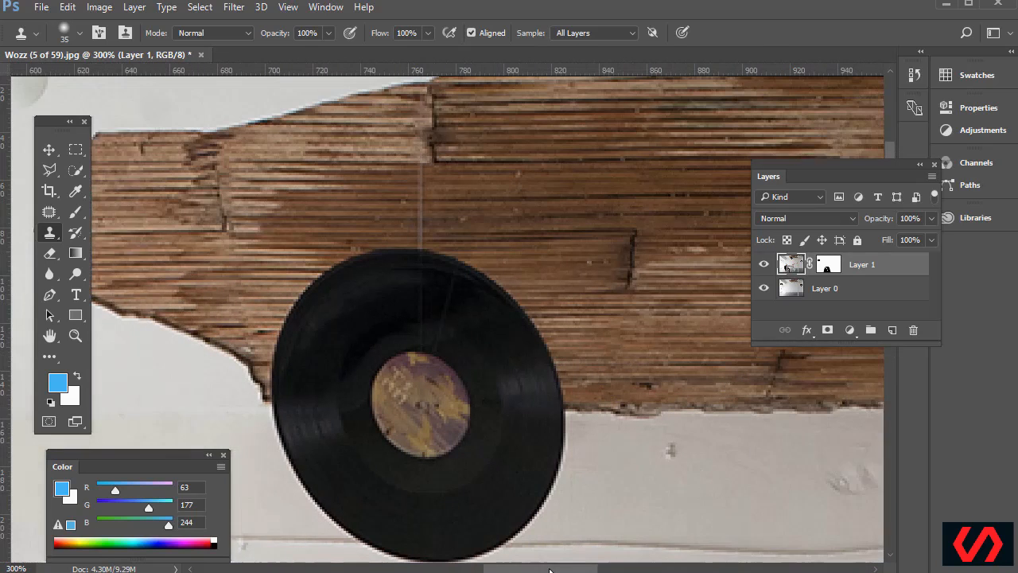
scroll(439, 228, up, 2)
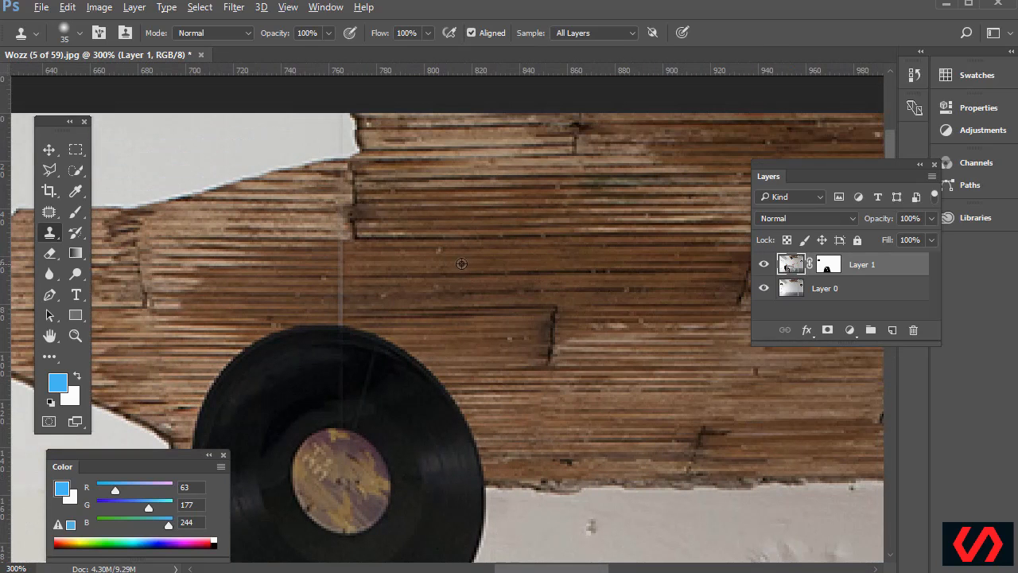
drag(350, 266, 352, 233)
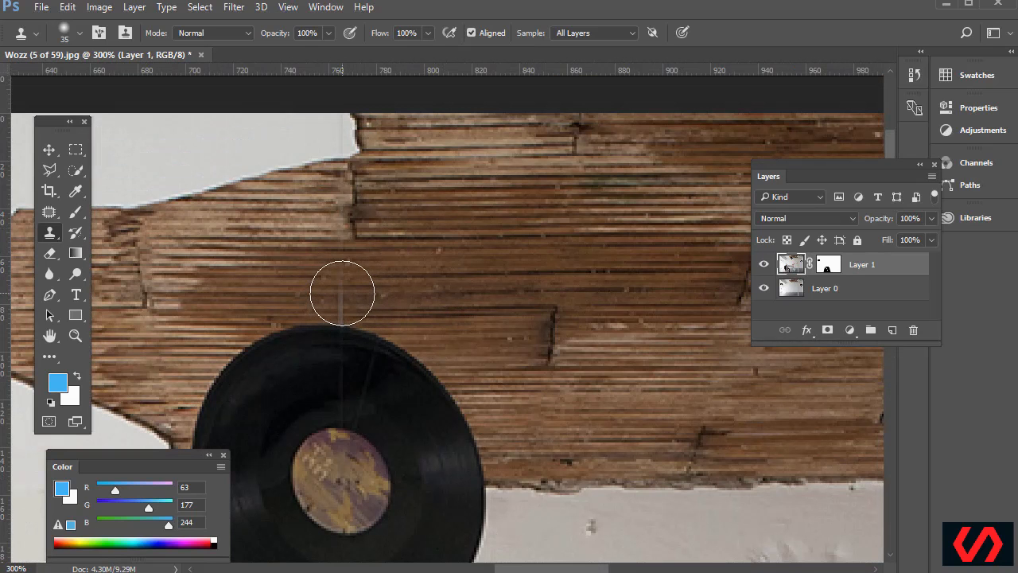
click(341, 291)
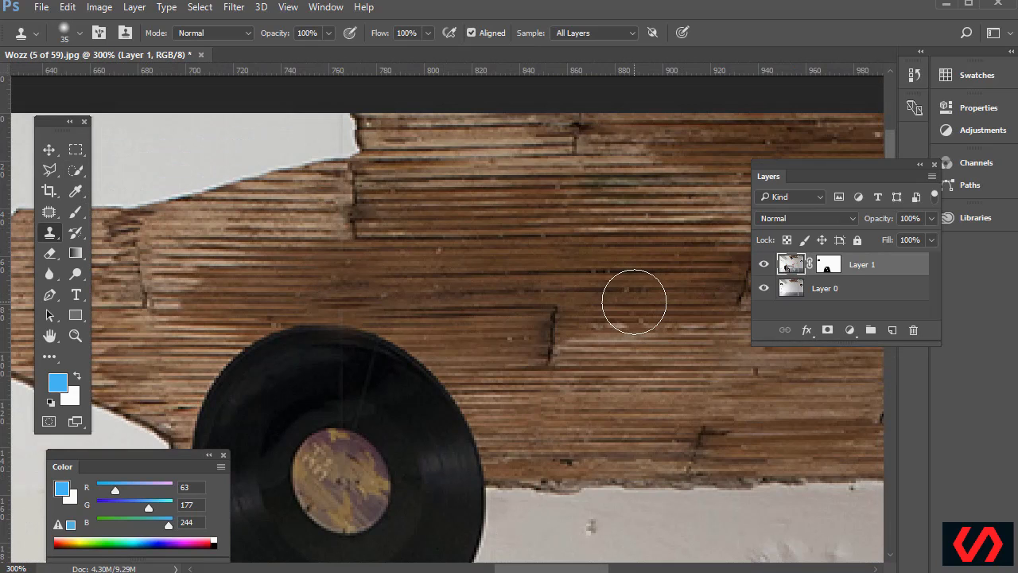
key(ctrl+minus)
key(ctrl+minus)
key(ctrl+minus)
key(ctrl+minus)
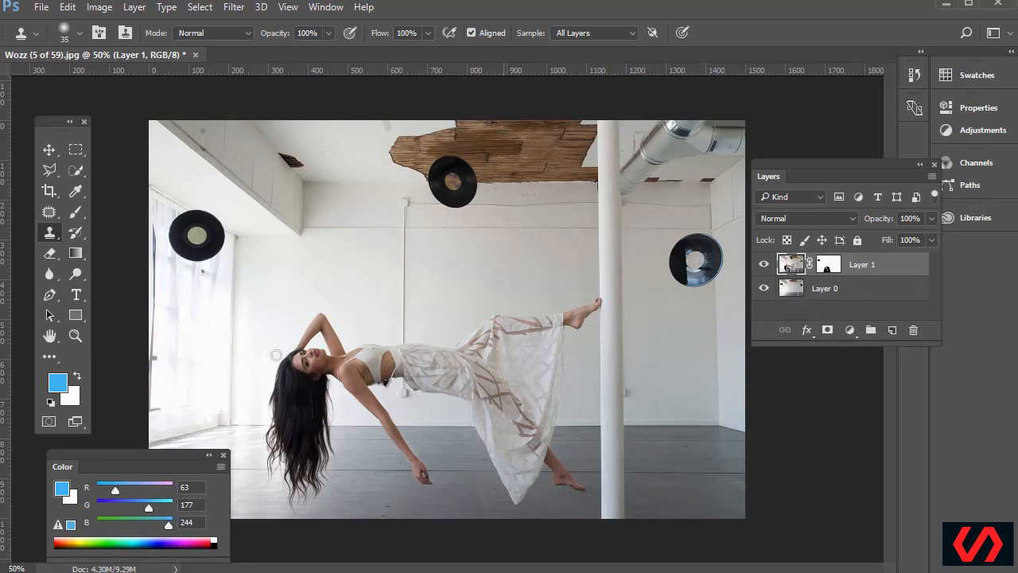
Switch to the Brush tool with default black and white colours, black in front
right_click(75, 212)
click(122, 210)
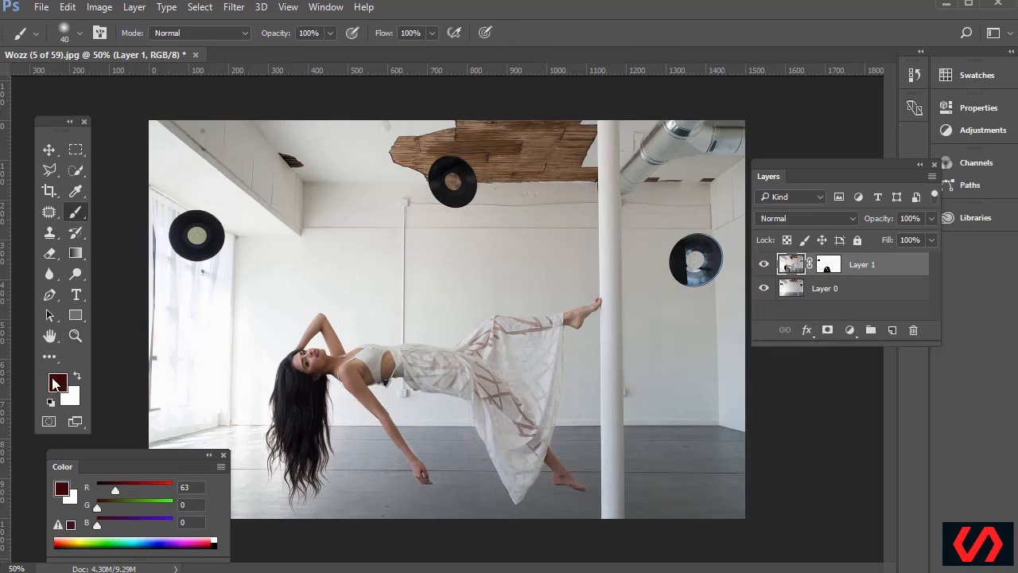
key(x)
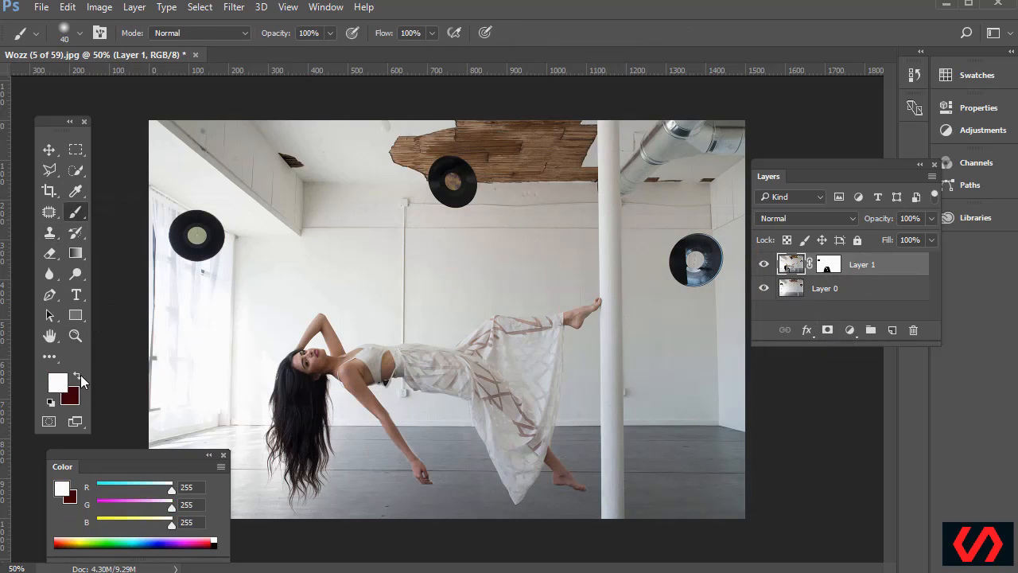
key(d)
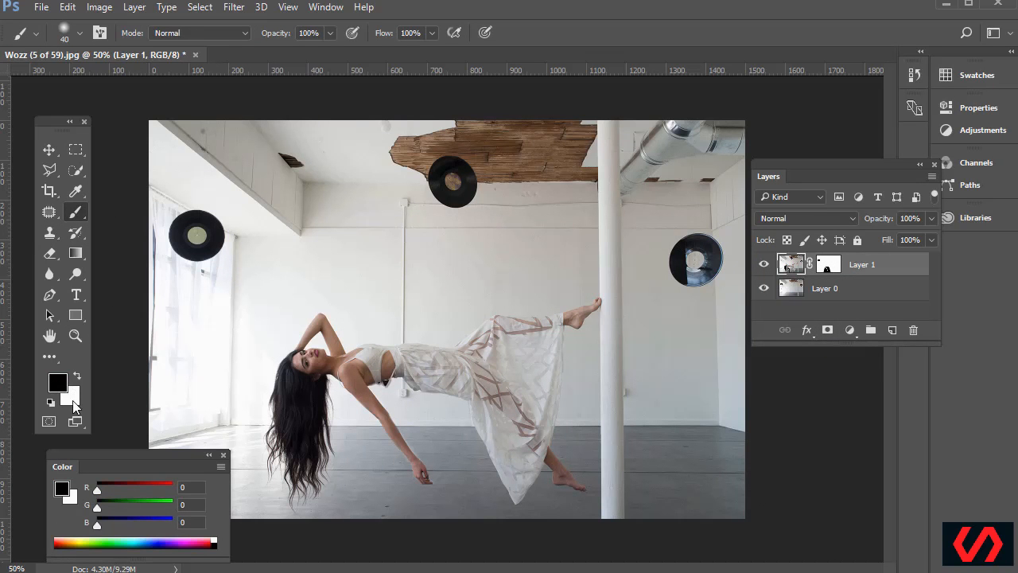
key(x)
key(x)
key(x)
key(x)
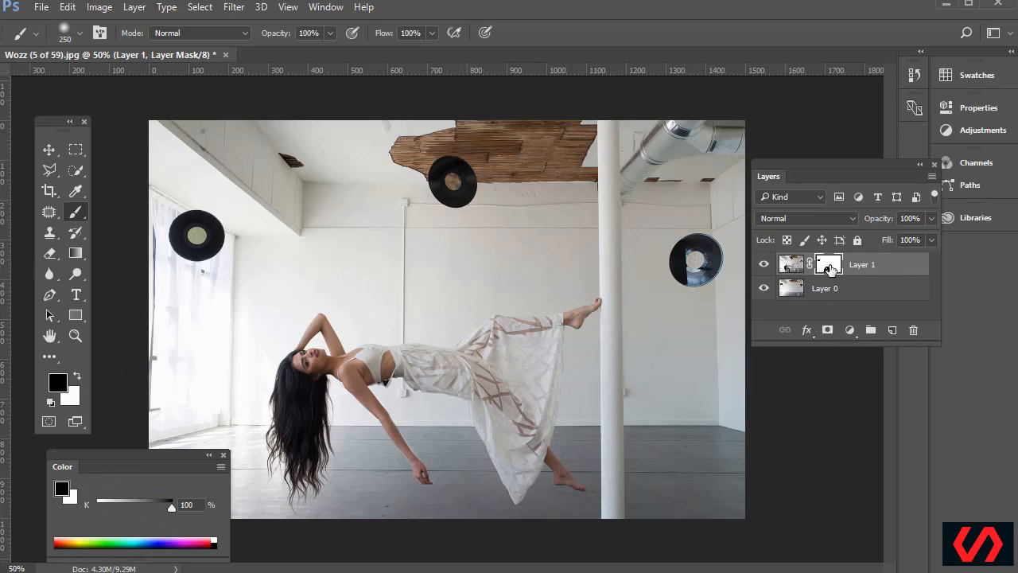
Paint black, then white, over Layer 1's mask so the woman lies across the stools again
mouse_move(354, 358)
mouse_down()
mouse_move(400, 299)
mouse_move(454, 391)
mouse_move(309, 454)
mouse_move(517, 486)
mouse_move(554, 376)
mouse_move(186, 466)
mouse_move(235, 287)
mouse_move(660, 448)
mouse_move(349, 337)
mouse_move(454, 186)
mouse_up()
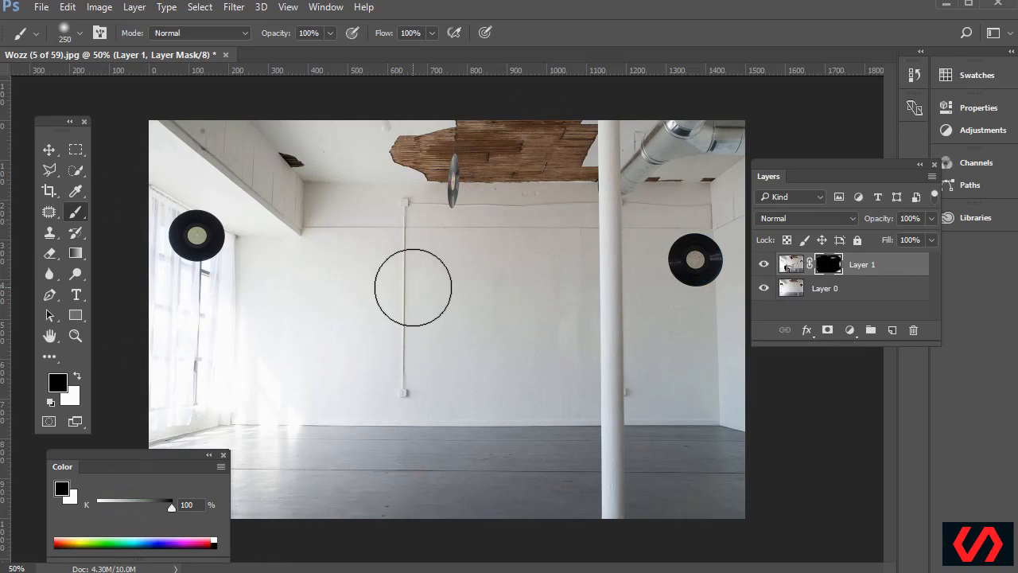
key(x)
mouse_move(405, 295)
mouse_down()
mouse_move(433, 282)
mouse_move(340, 239)
mouse_move(382, 517)
mouse_move(548, 420)
mouse_move(448, 262)
mouse_move(352, 148)
mouse_move(202, 312)
mouse_move(183, 479)
mouse_move(154, 201)
mouse_move(162, 283)
mouse_up()
drag(370, 368, 693, 450)
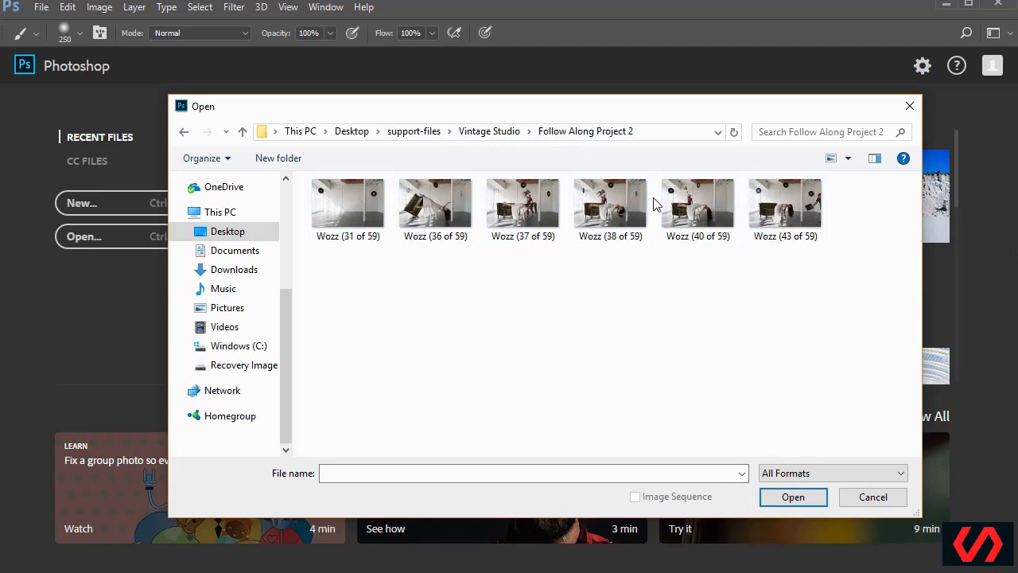
Open the six Wozz photos and flip through the 40, 38, 37 and 36 tabs
drag(840, 352, 321, 201)
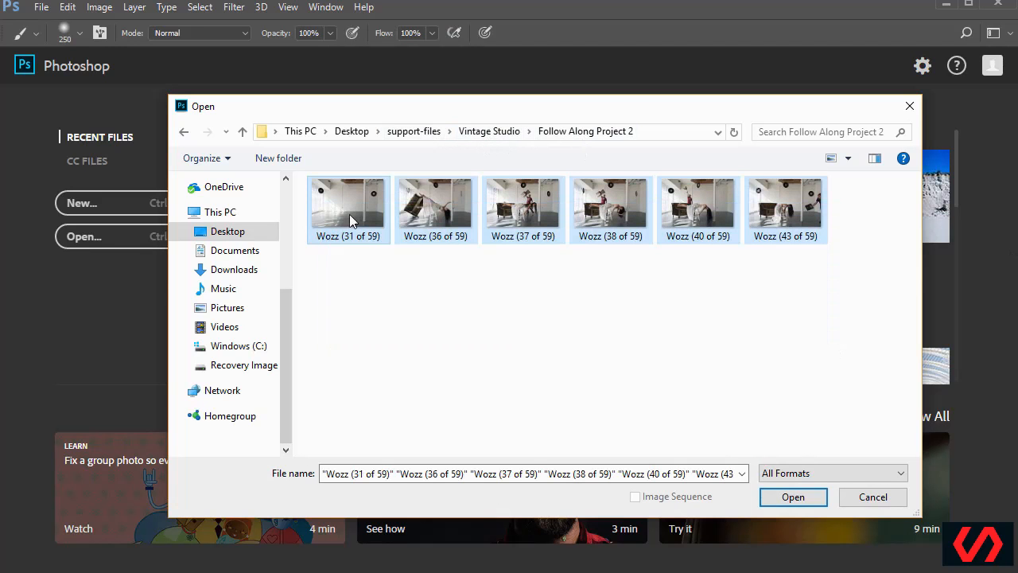
click(794, 500)
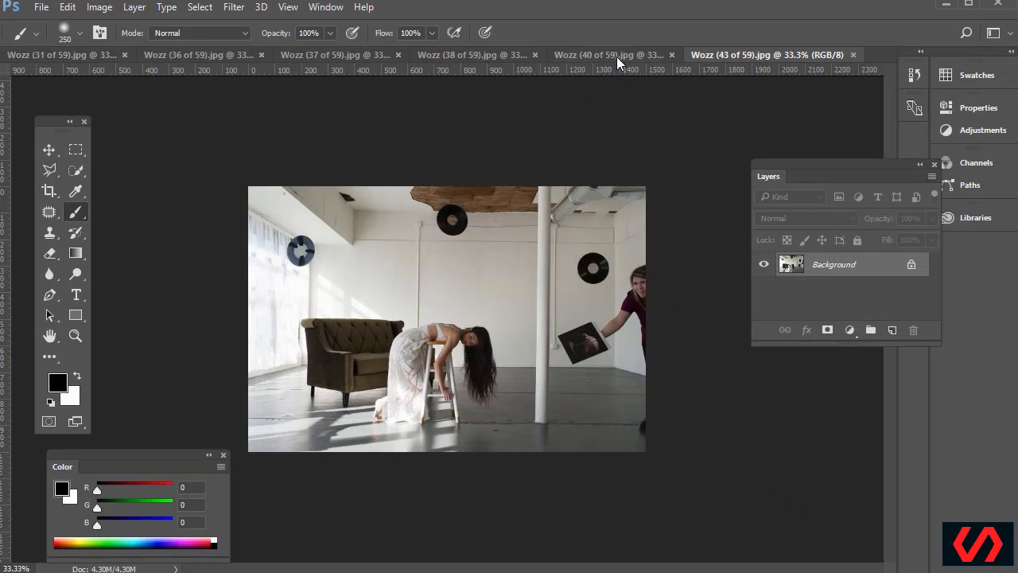
click(618, 62)
click(488, 61)
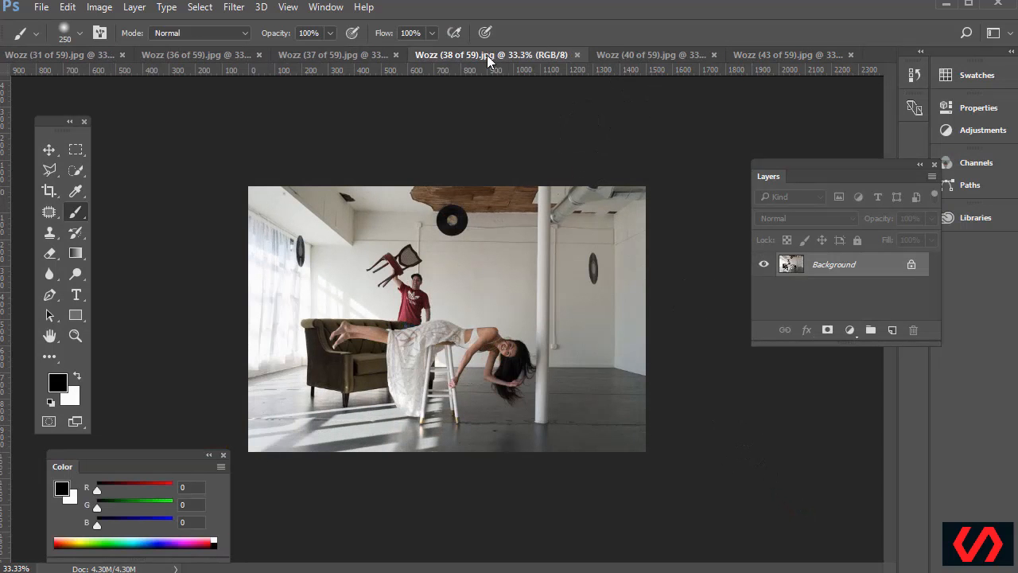
click(347, 61)
click(205, 58)
Float Wozz (36 of 59) into its own window, then close the 36, 37 and 38 photos
drag(222, 74, 597, 194)
key(v)
drag(387, 263, 641, 260)
key(Escape)
drag(641, 181, 292, 127)
click(583, 127)
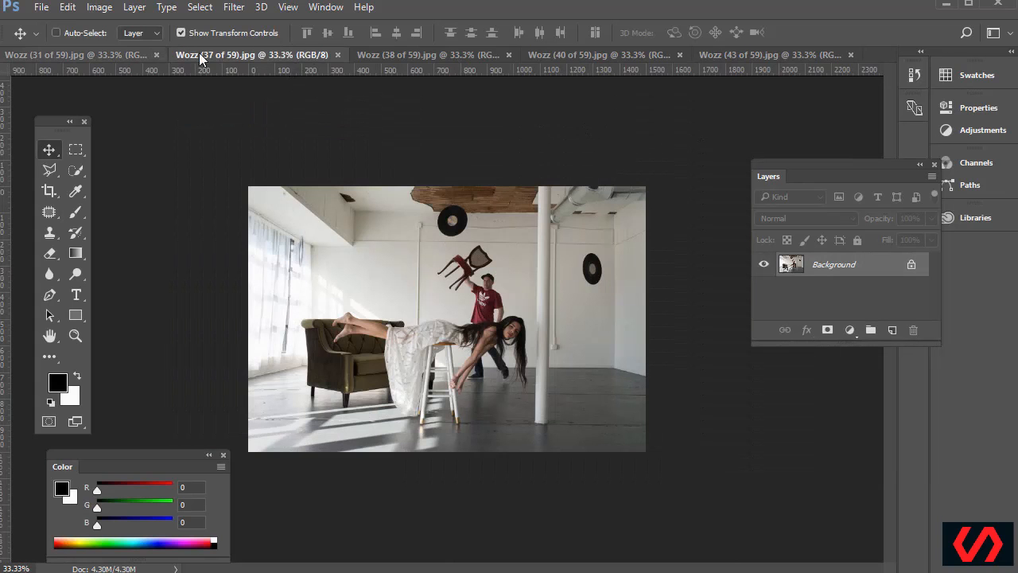
click(338, 56)
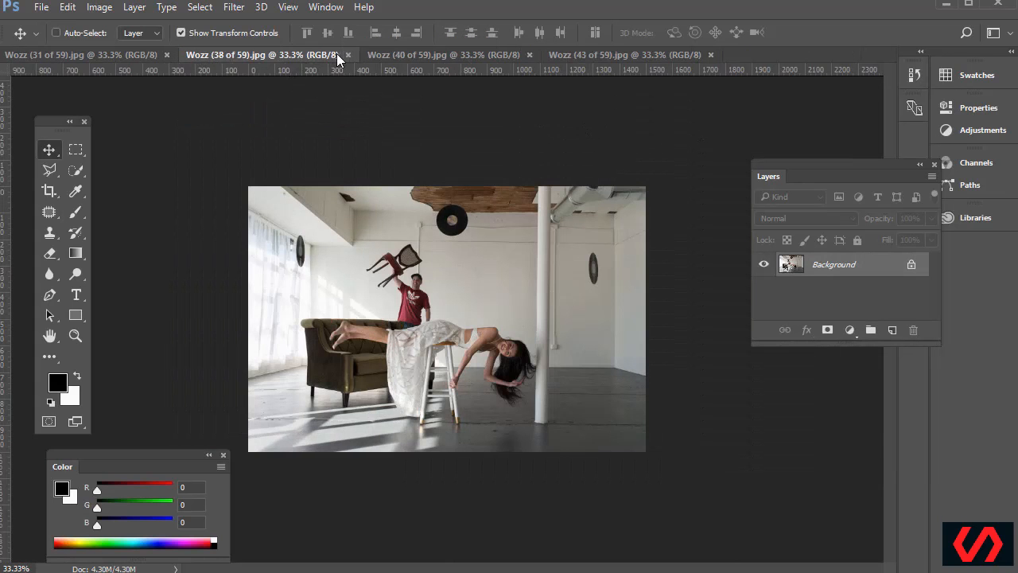
click(349, 57)
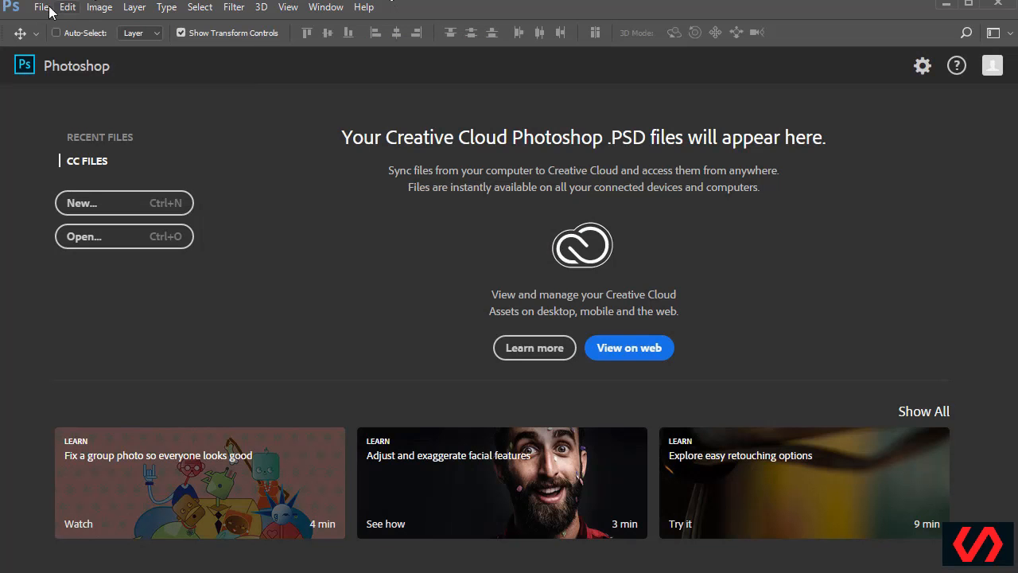
Use Scripts > Load Files into Stack to load all six Wozz photos as layers
click(48, 8)
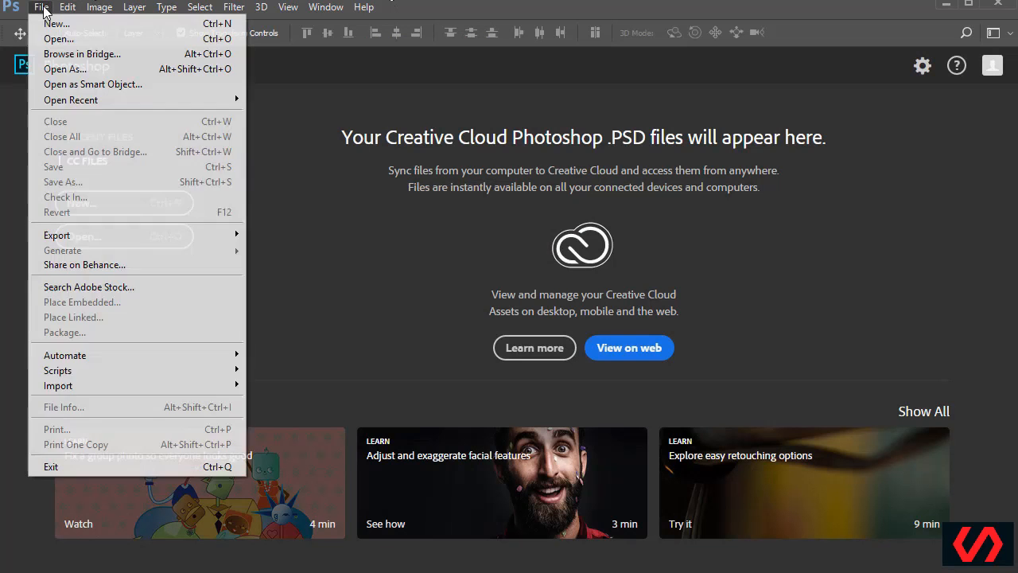
mouse_move(146, 369)
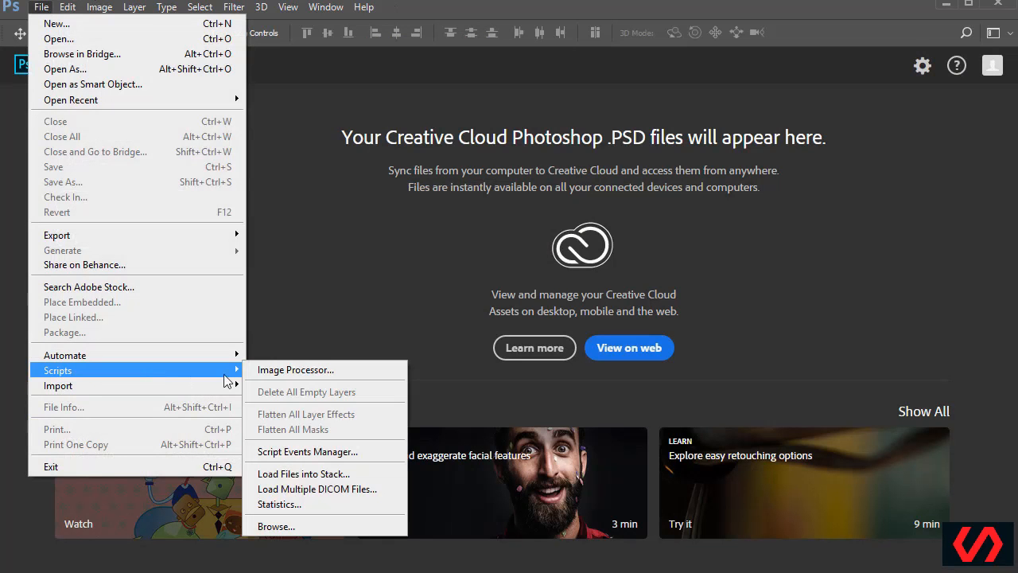
click(315, 475)
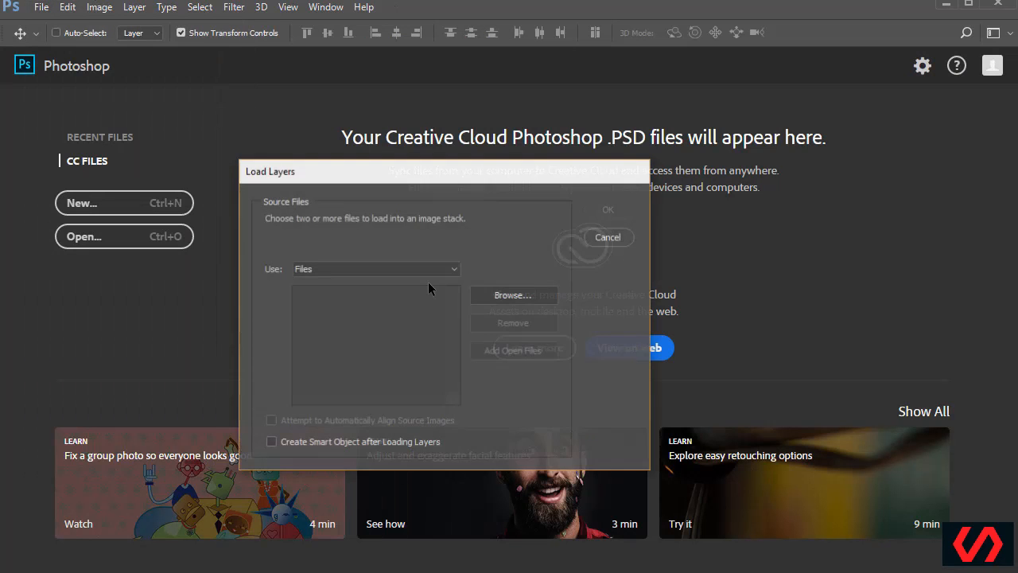
click(504, 294)
drag(912, 412, 418, 288)
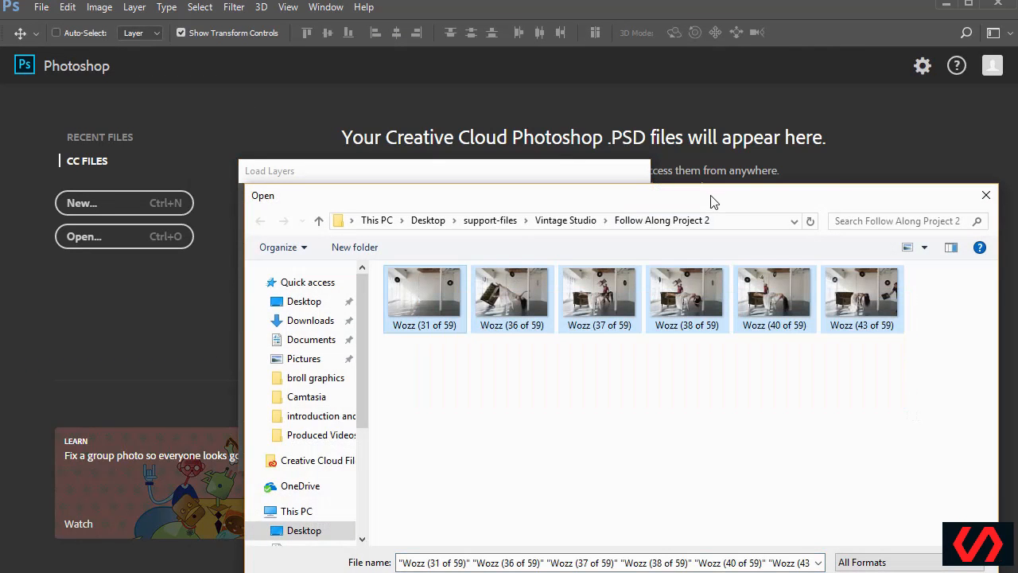
drag(712, 199, 630, 100)
click(775, 485)
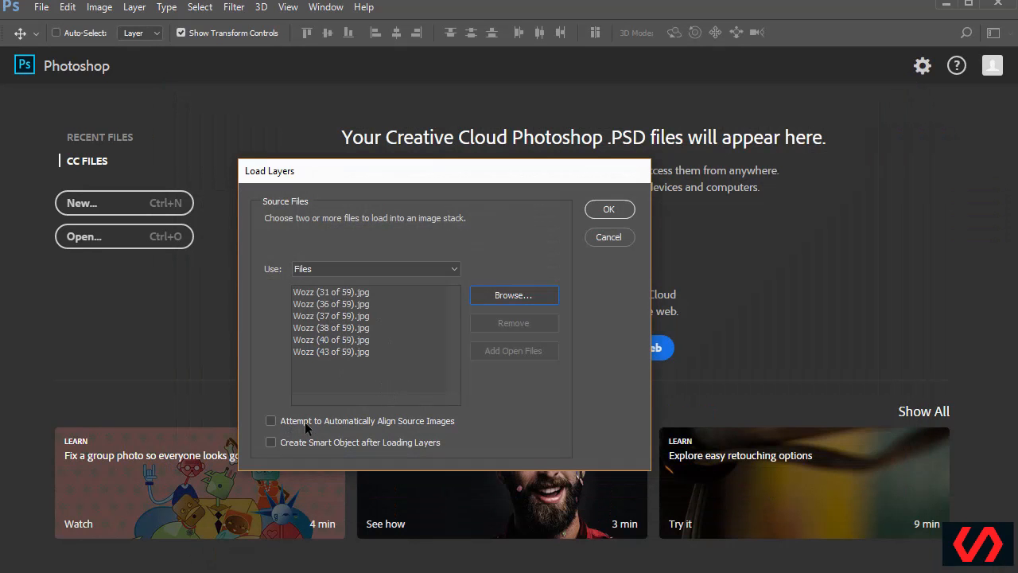
click(607, 209)
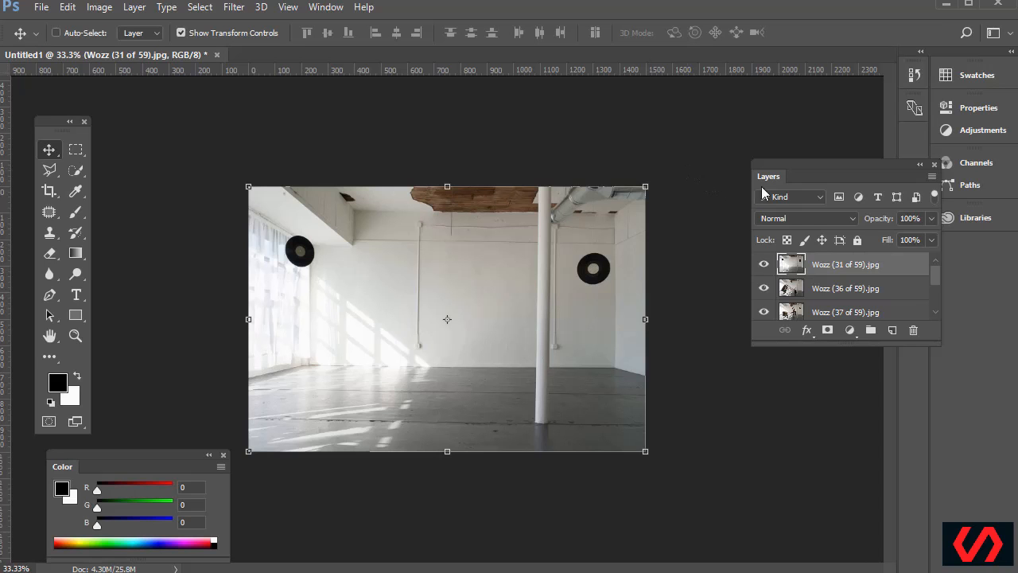
Hide the Wozz layers one by one down to Wozz (43 of 59) and zoom to 66.7%
drag(830, 170, 766, 130)
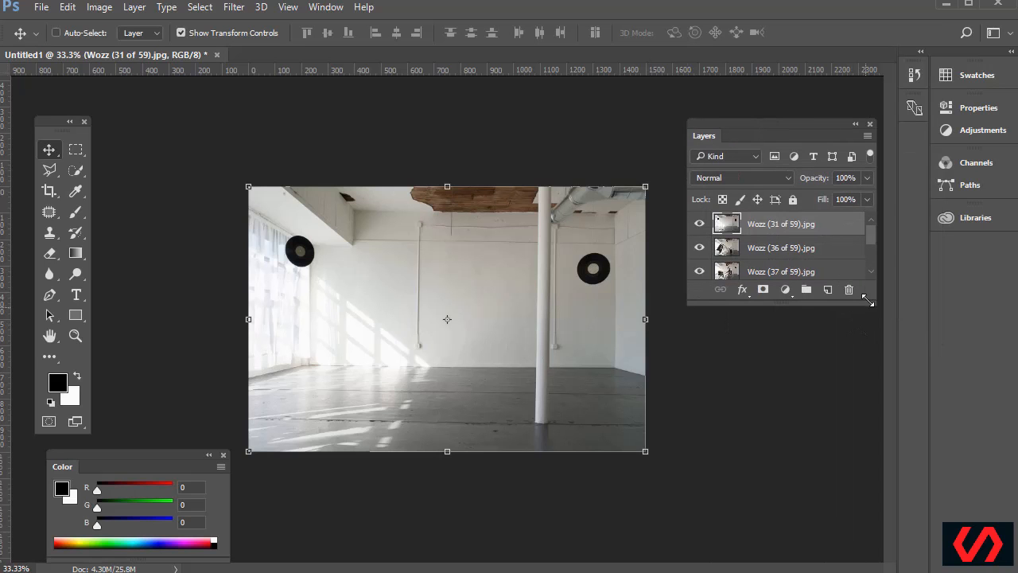
drag(872, 303, 873, 450)
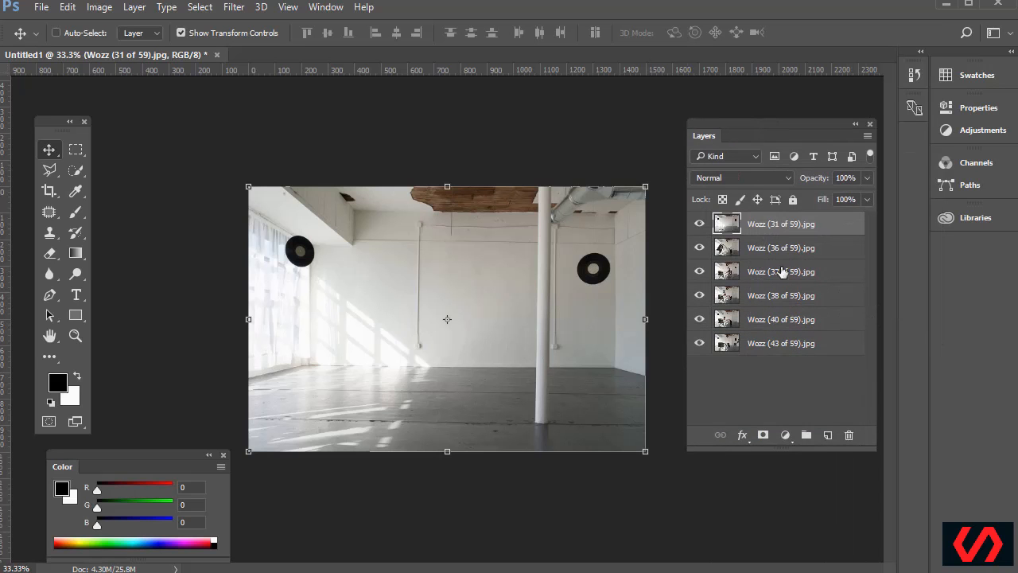
click(699, 225)
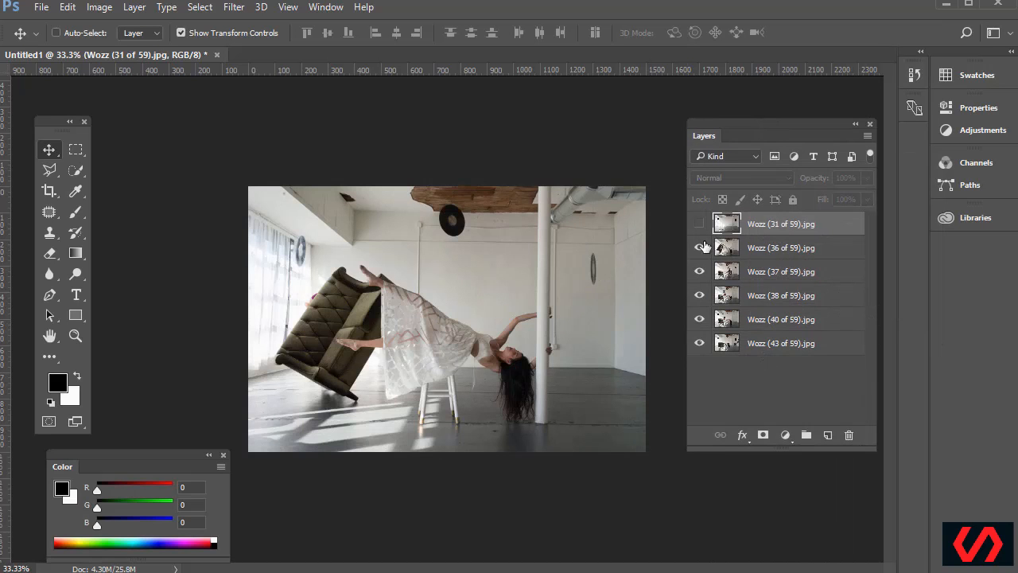
click(700, 249)
click(699, 272)
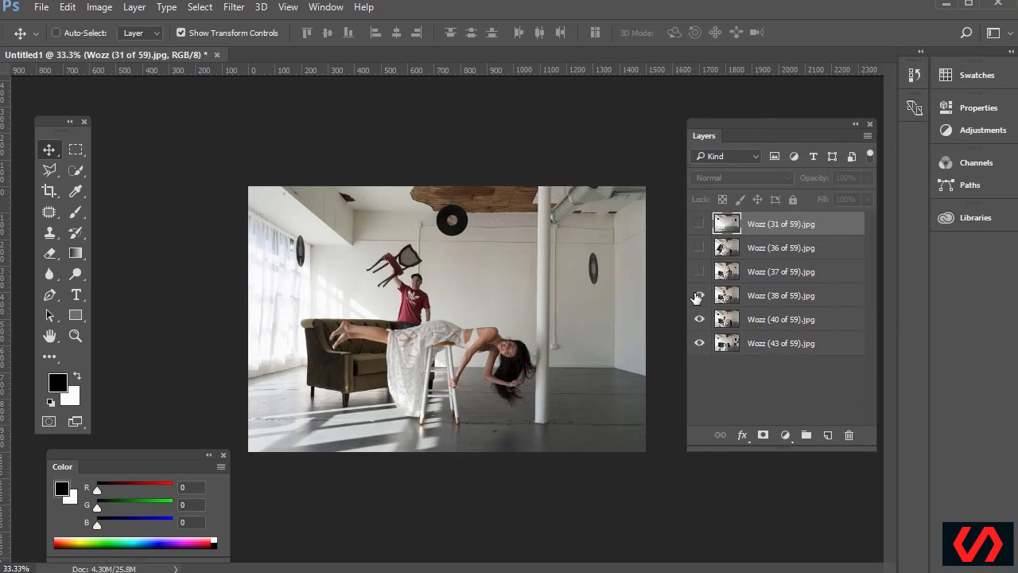
click(699, 296)
click(699, 320)
click(700, 344)
click(700, 344)
key(ctrl+plus)
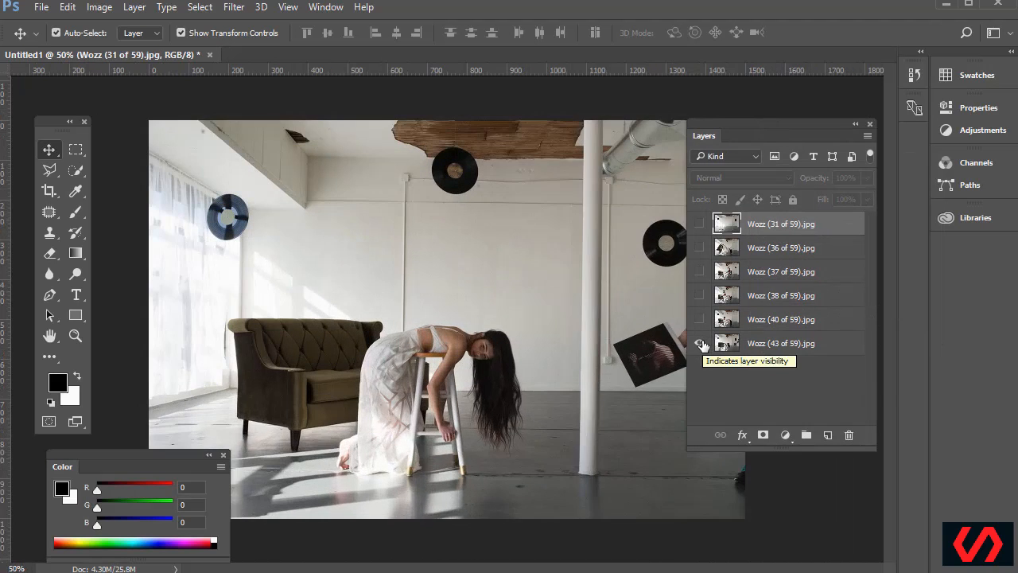
key(ctrl+plus)
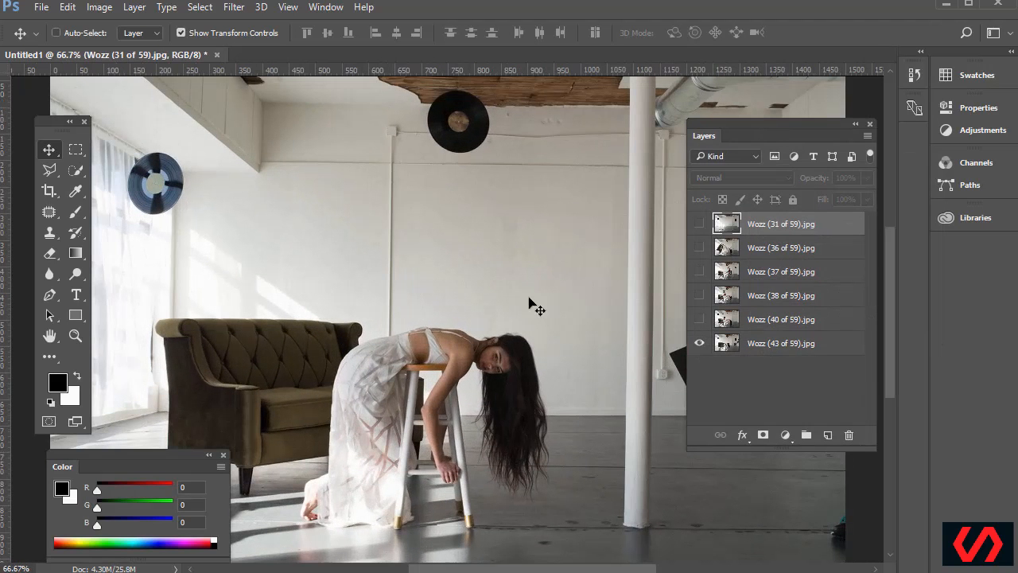
click(223, 456)
Turn the 40, 38, 37, 36 and 31 layers back on, comparing the floating couch shot
click(700, 320)
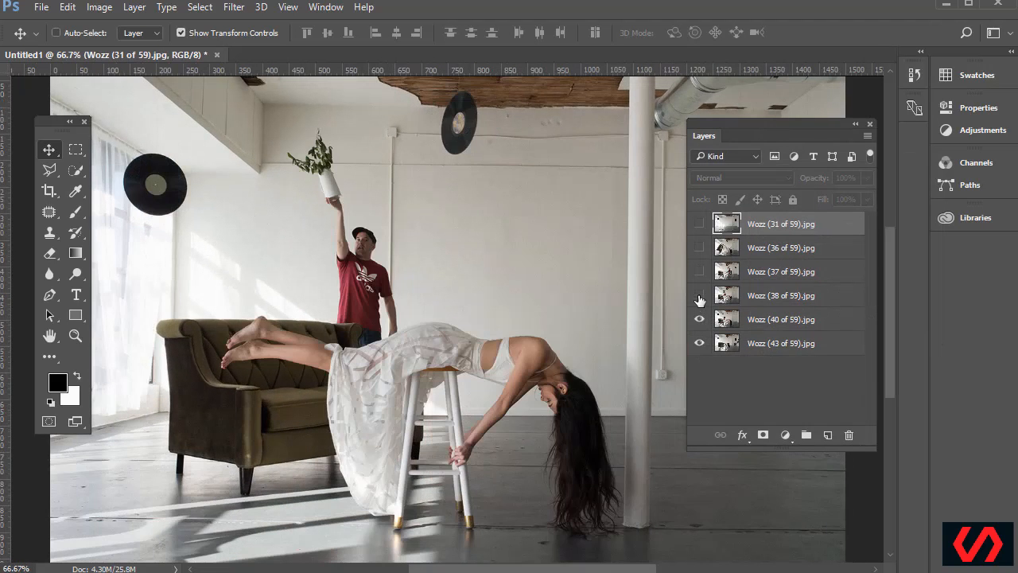
click(700, 296)
click(699, 272)
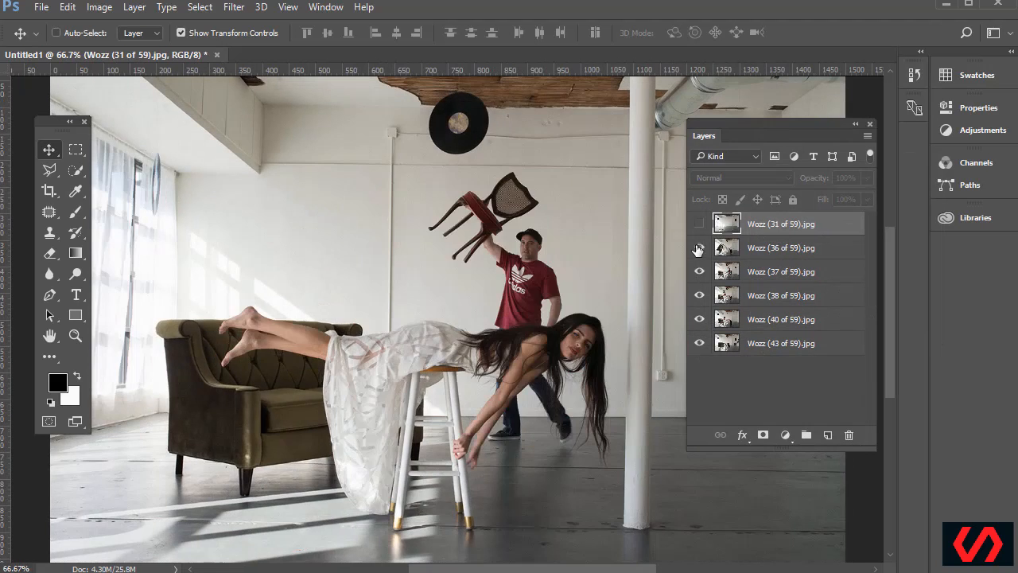
click(699, 248)
click(699, 224)
click(699, 249)
click(700, 229)
click(699, 248)
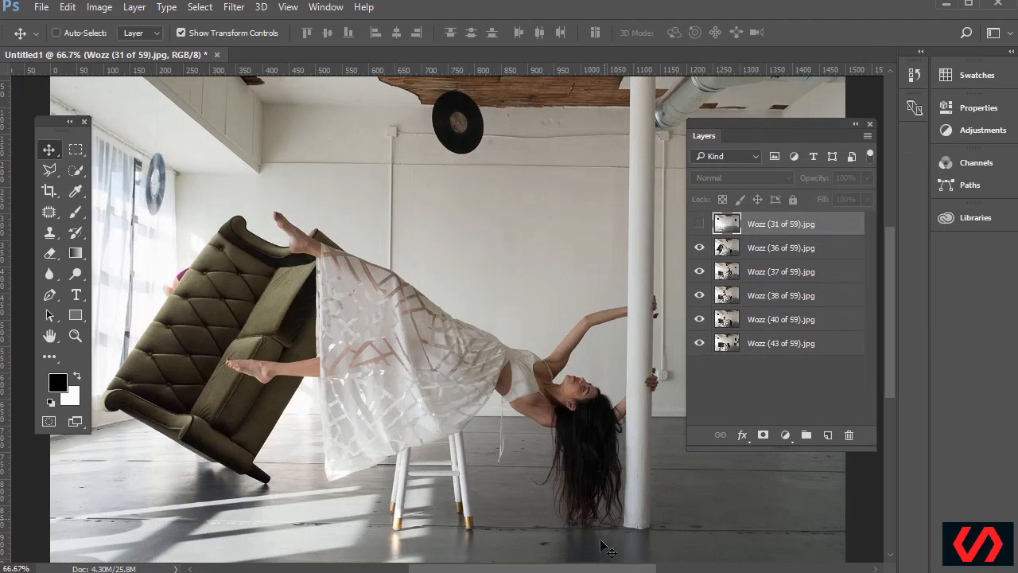
mouse_move(589, 570)
mouse_down()
mouse_move(631, 570)
mouse_move(603, 569)
mouse_up()
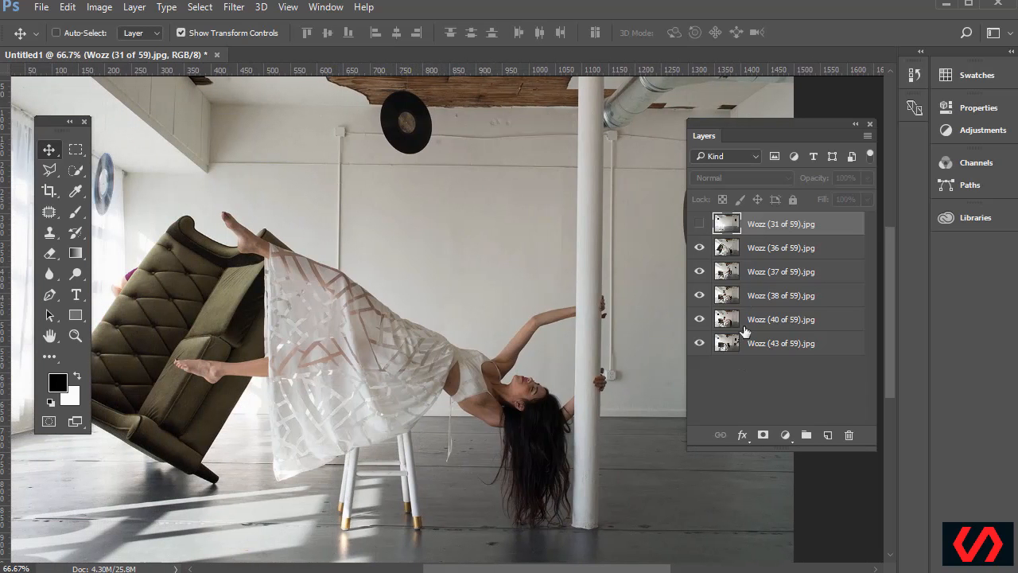
Hide the Wozz 31, 36 and 37 layers to compare the shots beneath
click(700, 226)
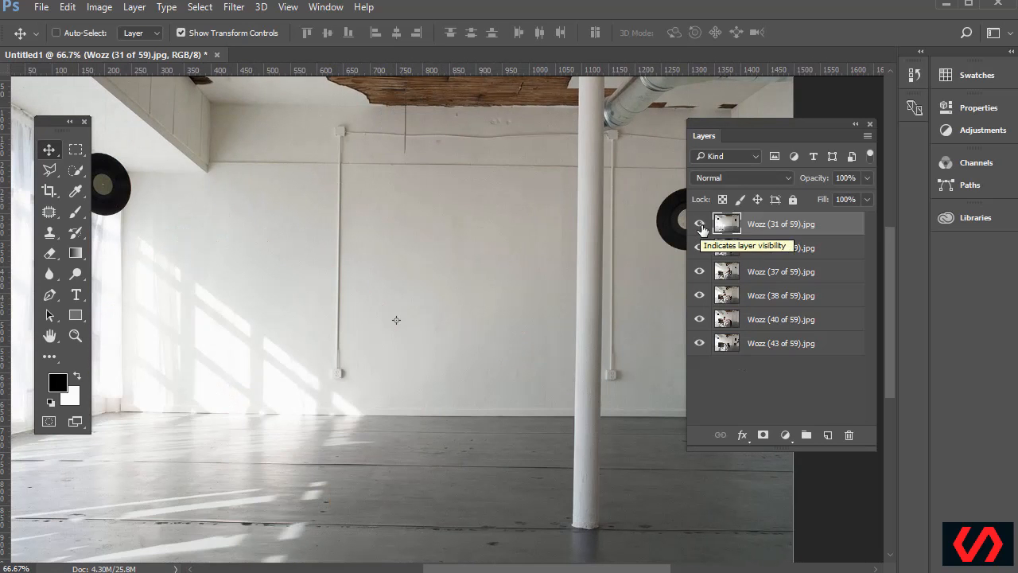
click(700, 225)
click(699, 247)
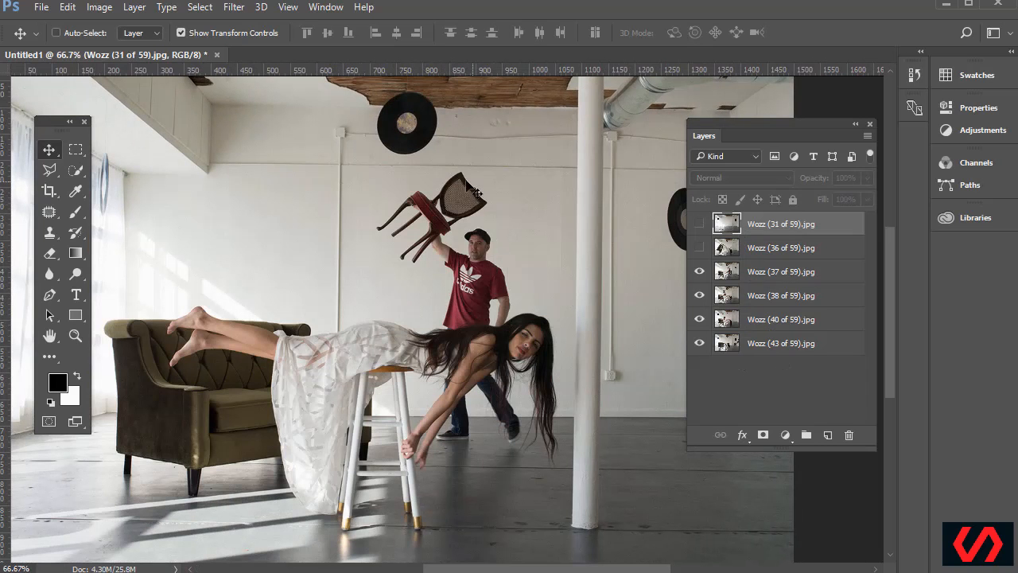
click(700, 272)
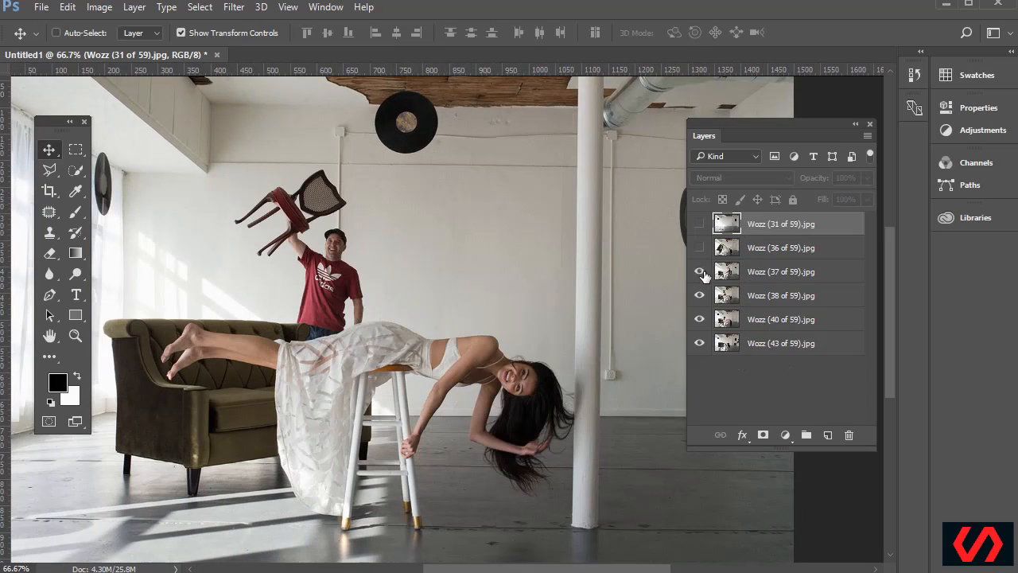
click(700, 272)
drag(586, 570, 560, 569)
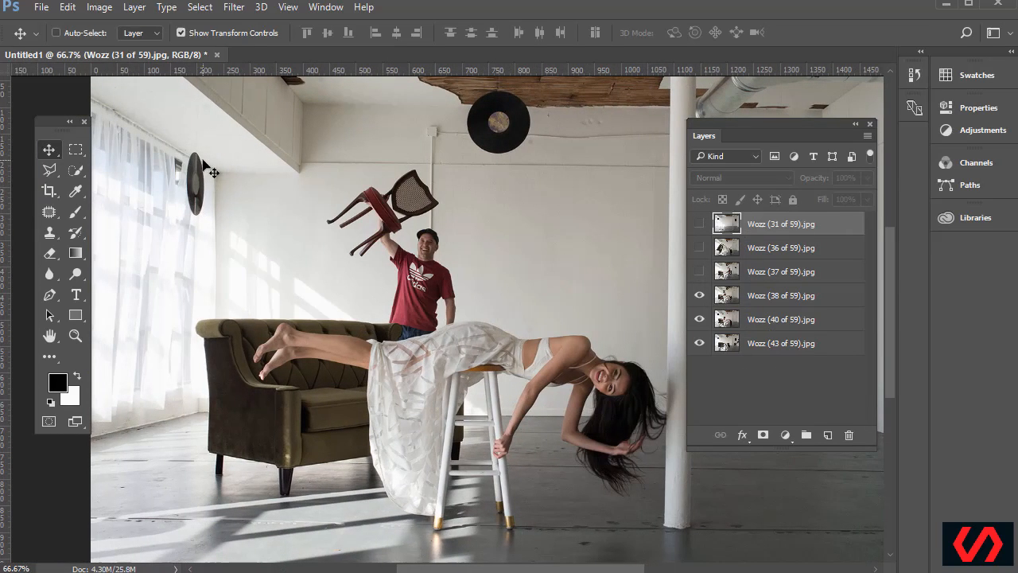
drag(489, 570, 560, 570)
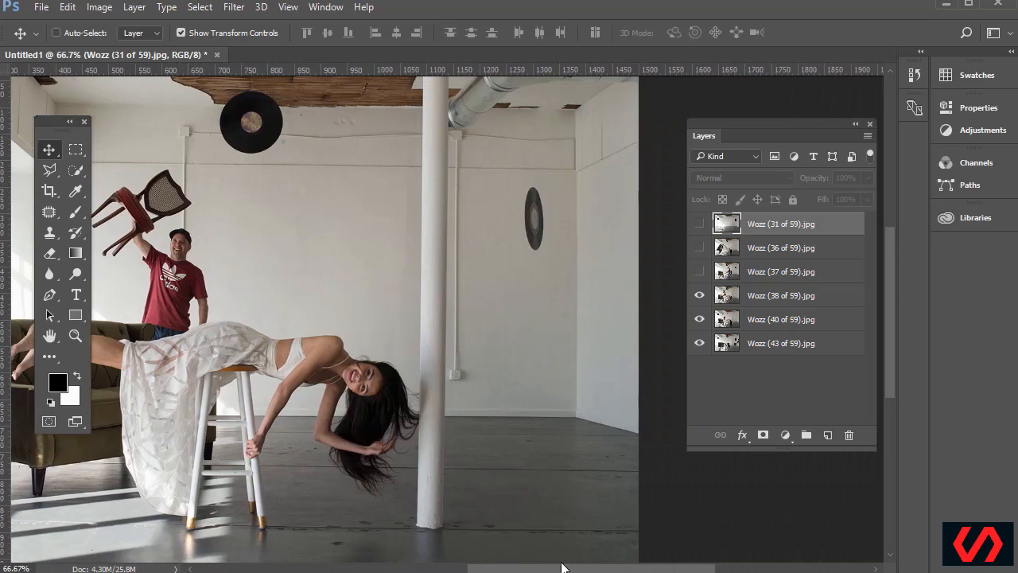
Isolate Wozz (43 of 59), then show every layer again with the empty-room shot on top
click(699, 295)
click(699, 319)
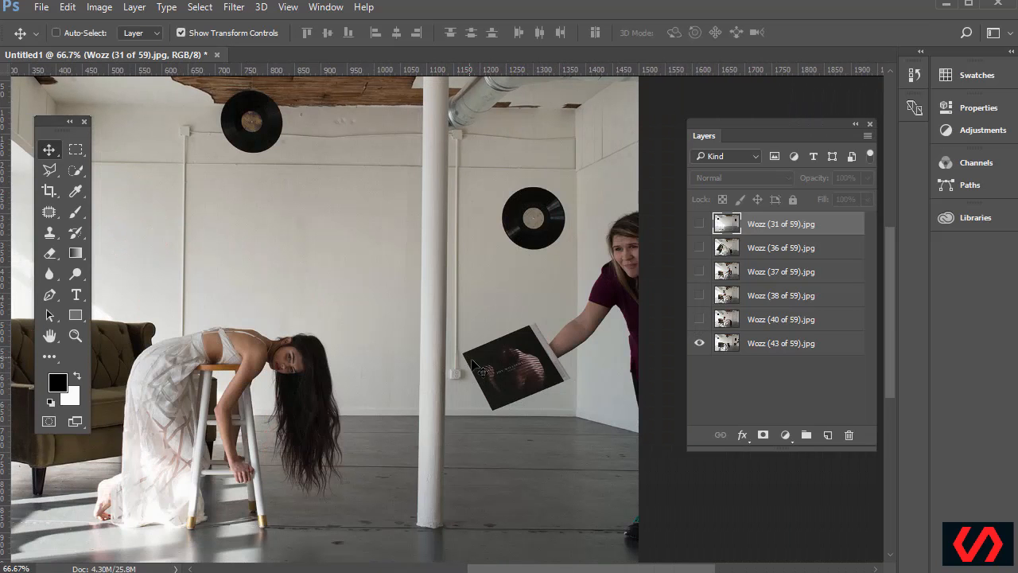
click(699, 319)
click(699, 295)
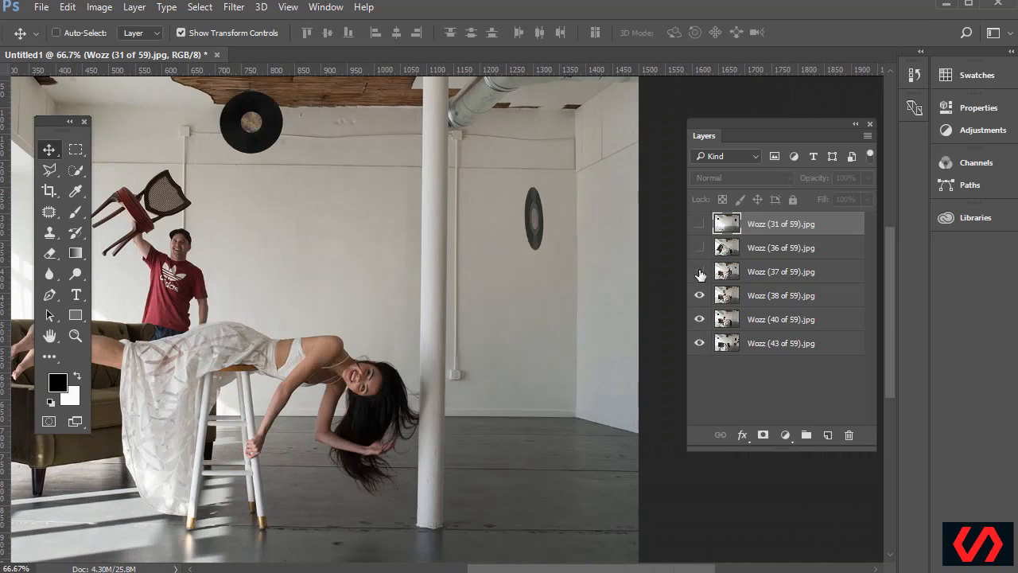
click(699, 272)
click(699, 248)
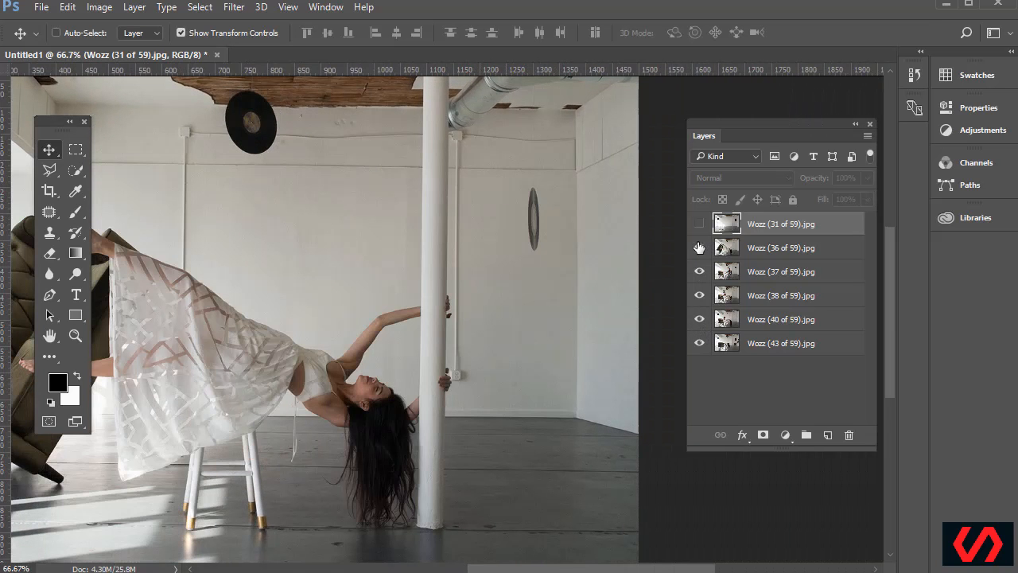
click(700, 225)
click(699, 224)
drag(657, 569, 610, 569)
click(699, 225)
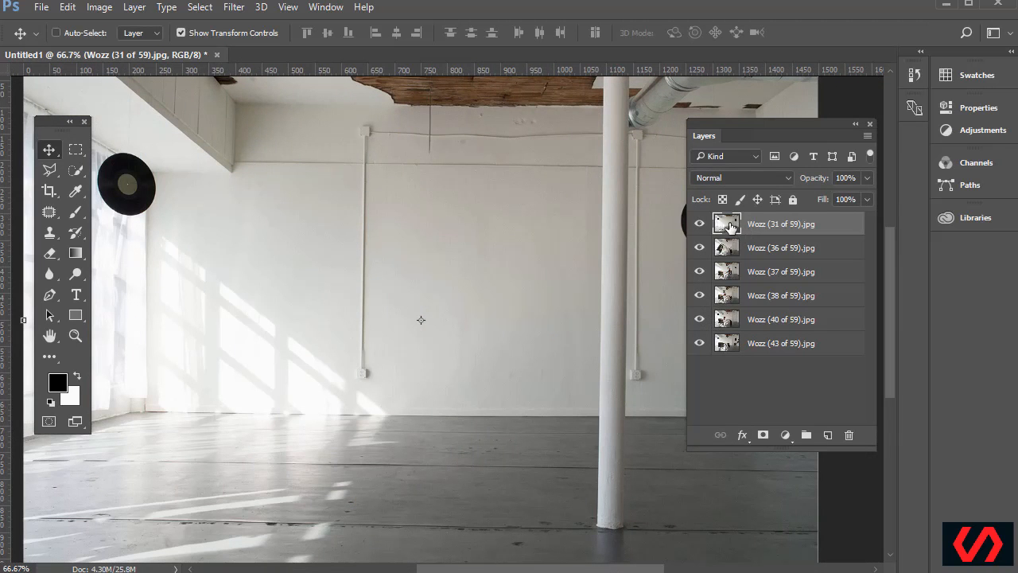
Move the empty-room layer to the bottom with Wozz (36 of 59) above it, and compare them
drag(731, 227, 748, 371)
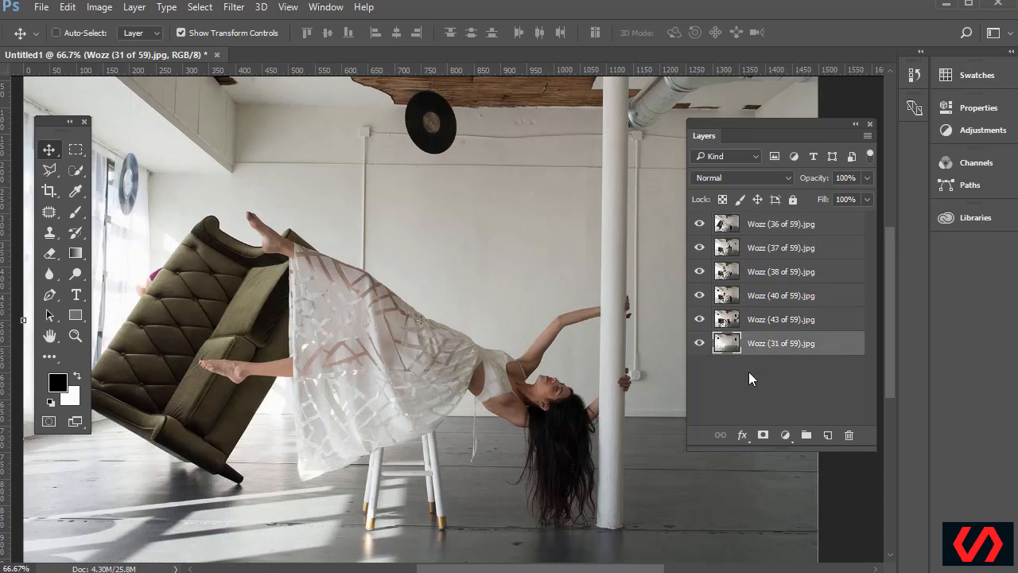
click(733, 229)
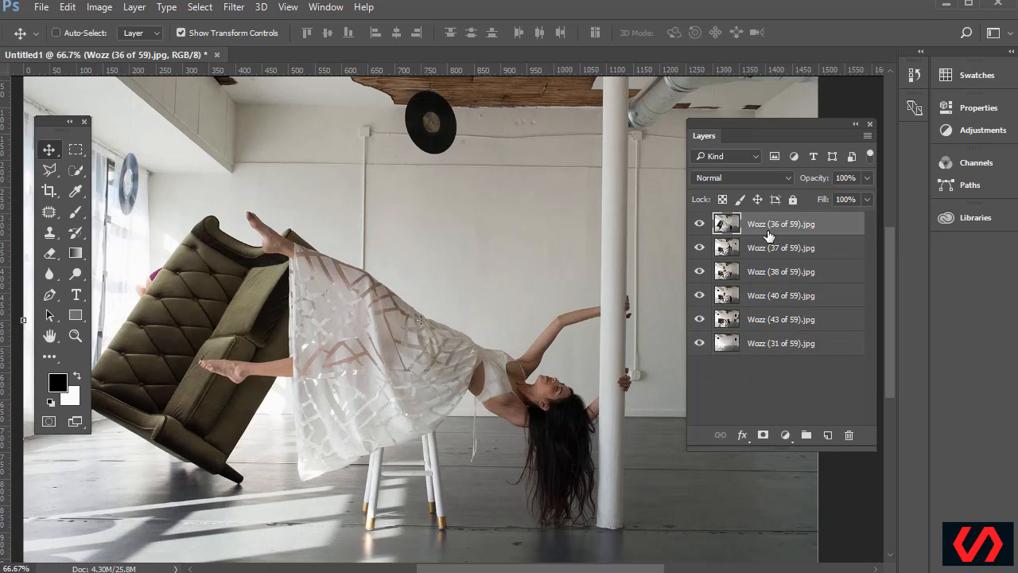
drag(737, 233, 740, 328)
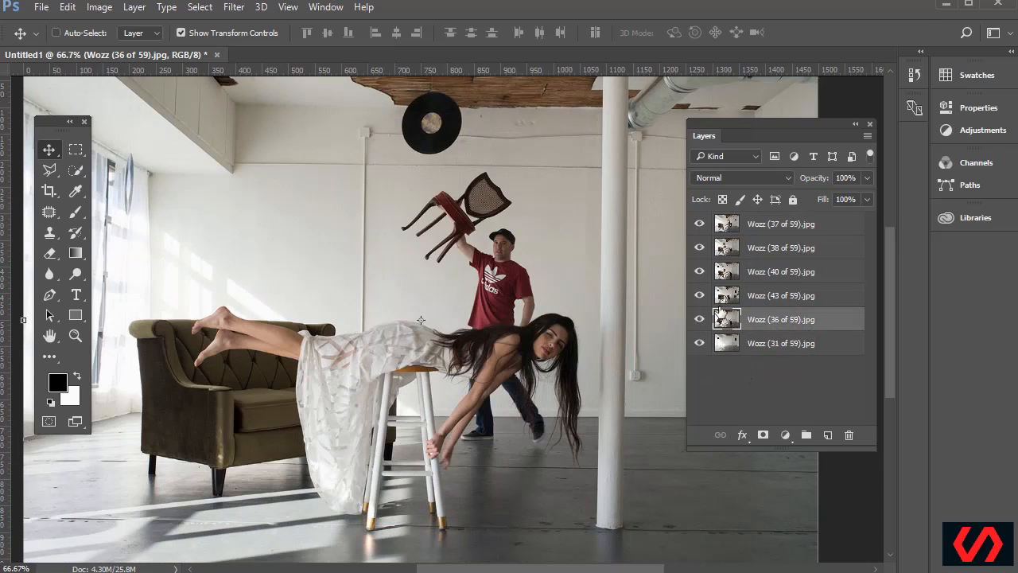
click(699, 295)
click(700, 271)
click(699, 247)
click(699, 224)
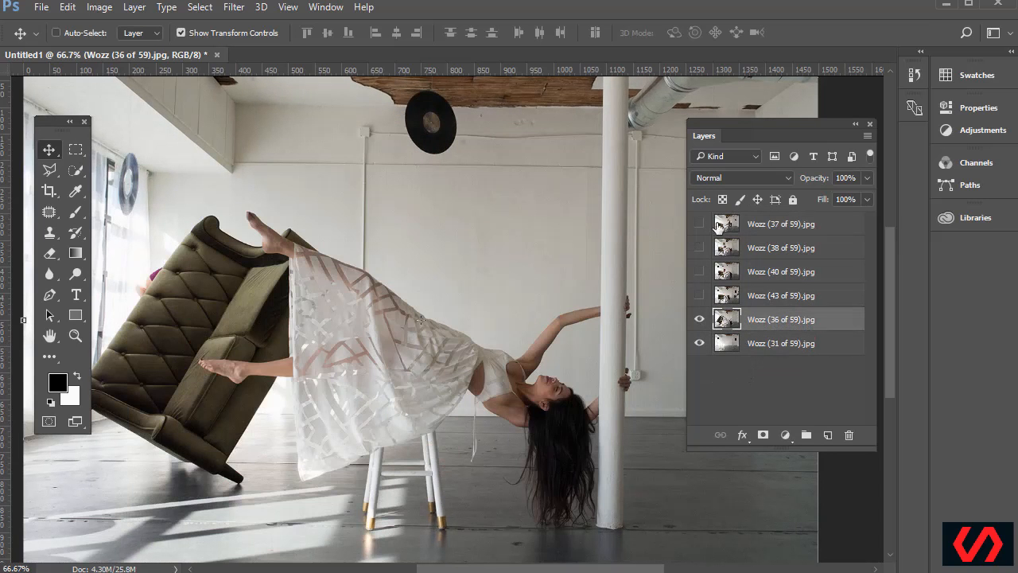
click(700, 318)
click(700, 319)
click(701, 320)
click(700, 319)
Compare the Wozz (43 of 59) sofa shot and rename that layer 'record'
click(699, 296)
click(699, 296)
click(700, 296)
drag(771, 123, 873, 124)
click(799, 298)
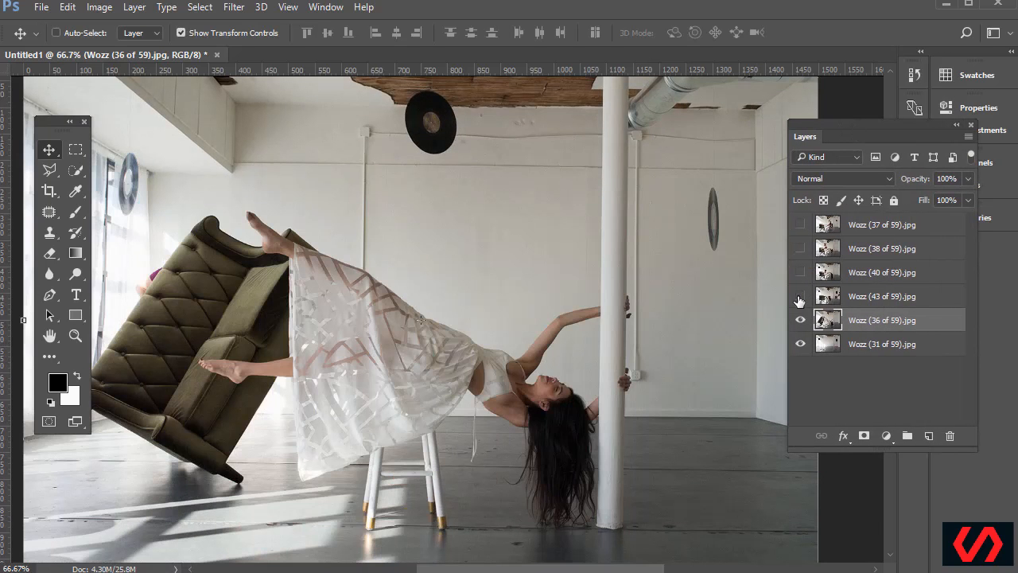
click(799, 298)
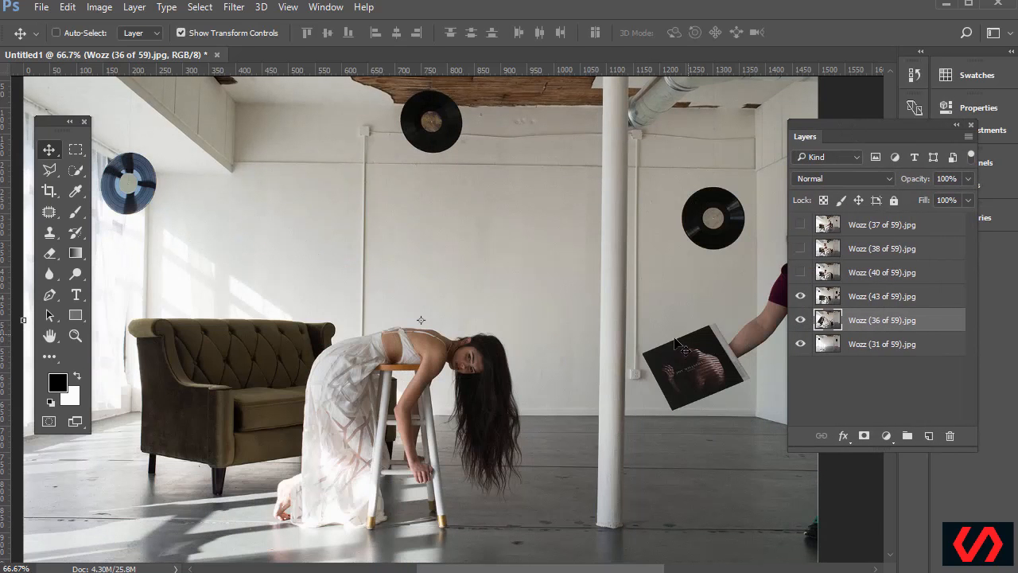
click(851, 301)
double_click(863, 296)
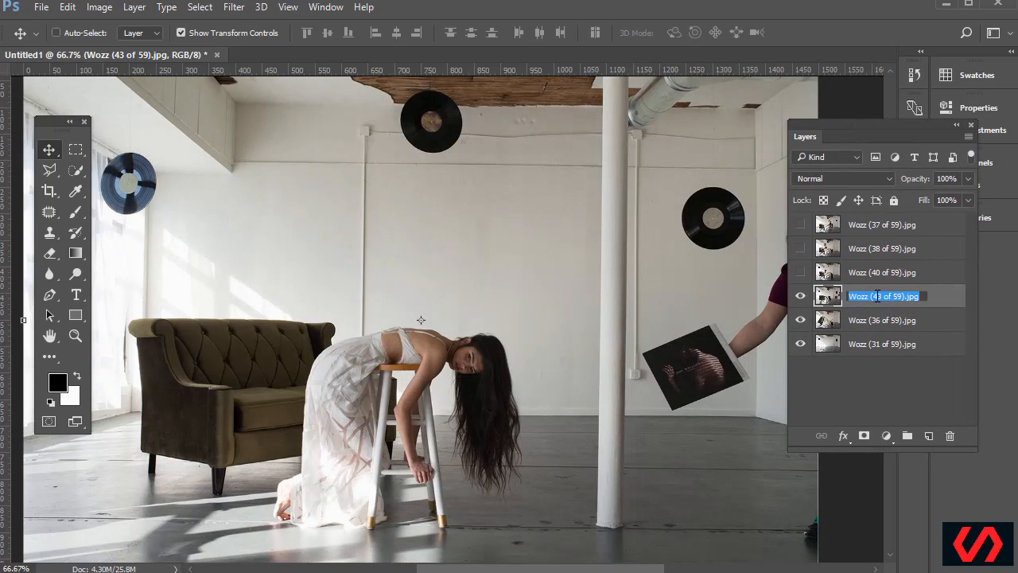
text(record)
key(Return)
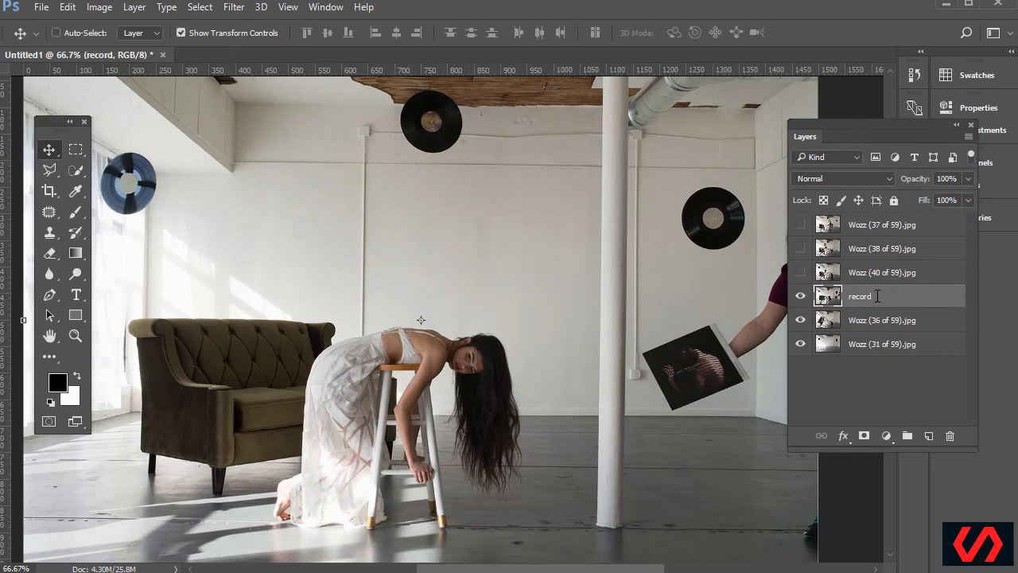
Compare Wozz (40 of 59) and rename it 'left side record'
click(800, 272)
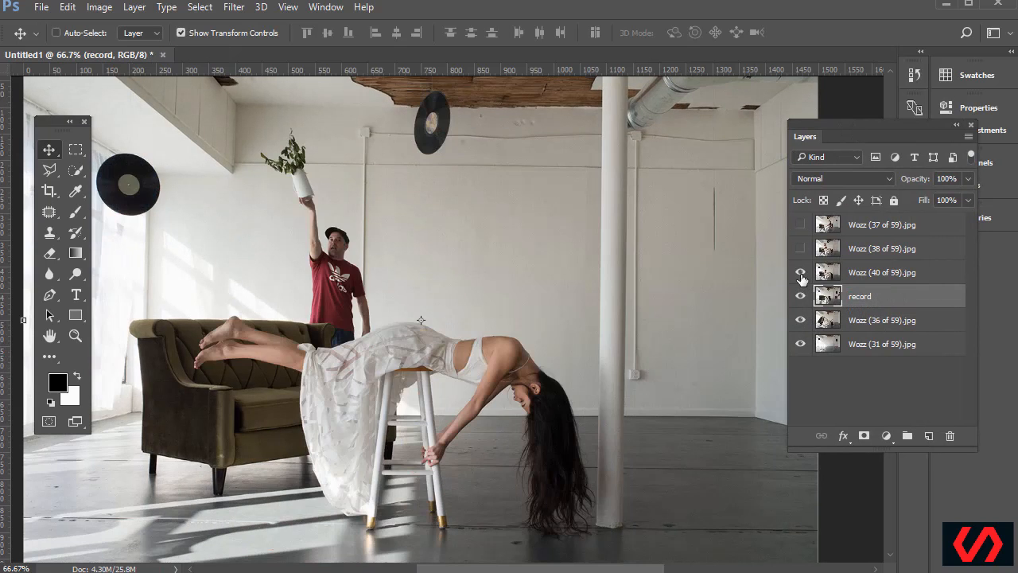
click(801, 274)
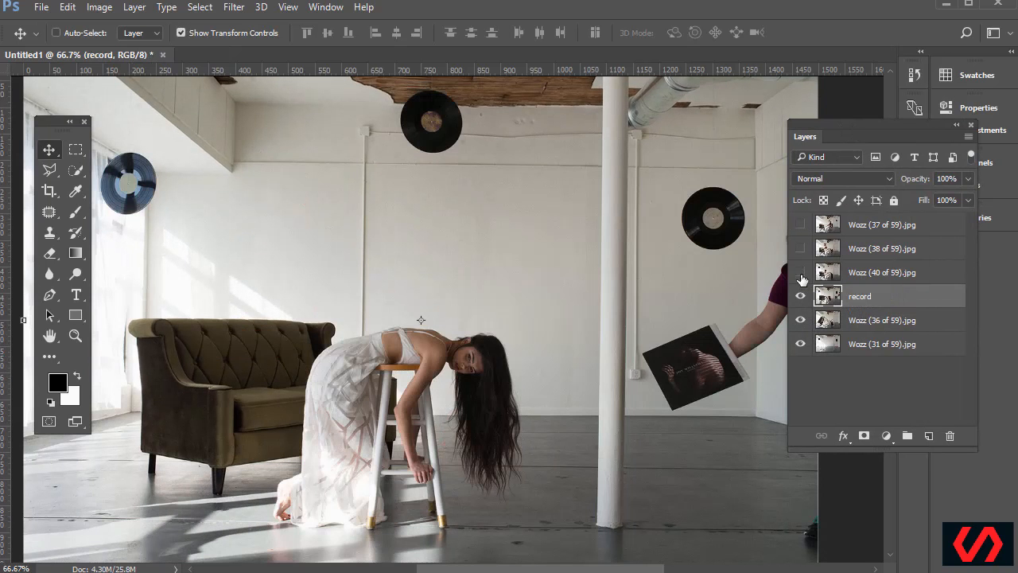
click(801, 274)
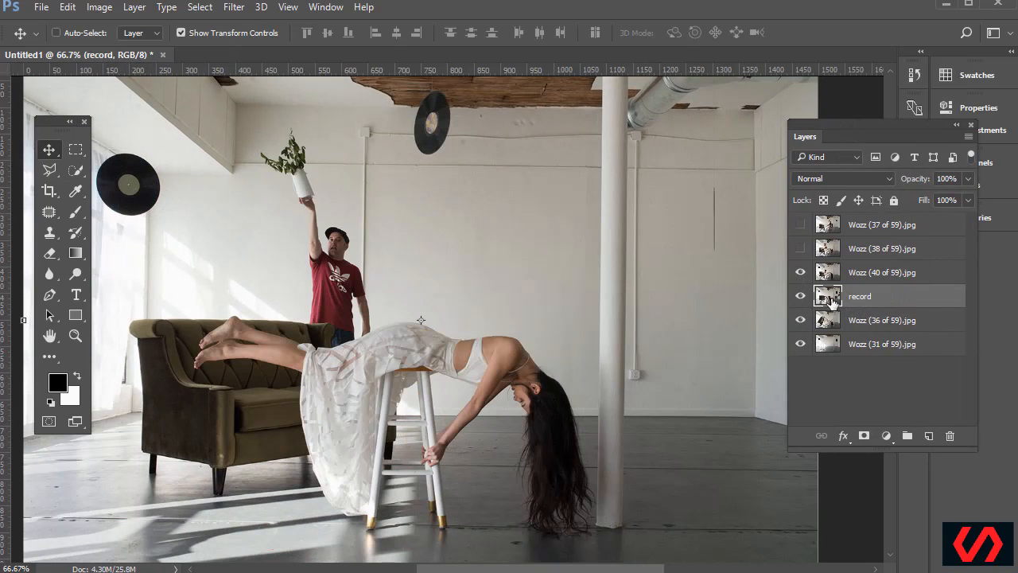
click(865, 278)
double_click(867, 274)
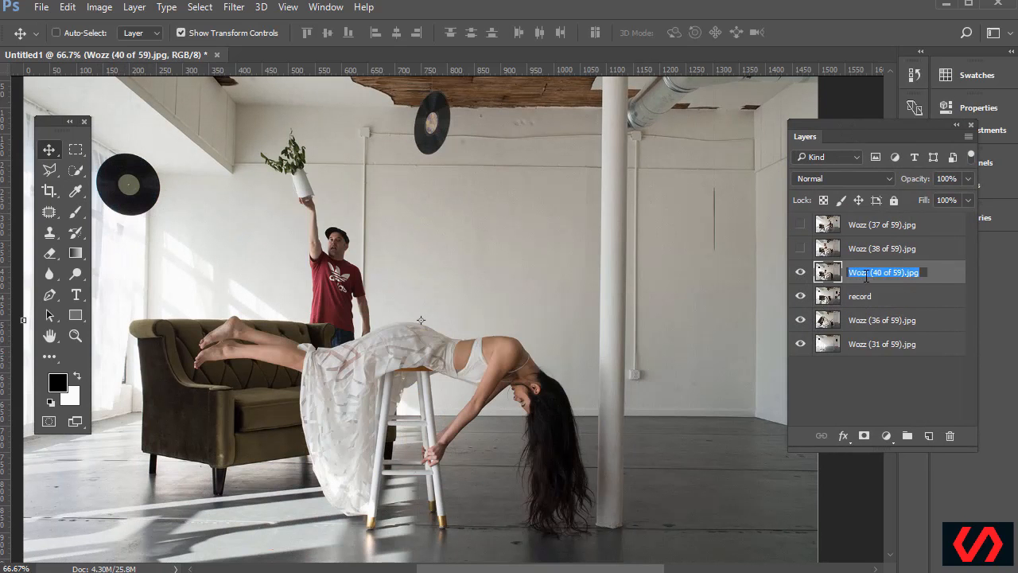
text(left side rec)
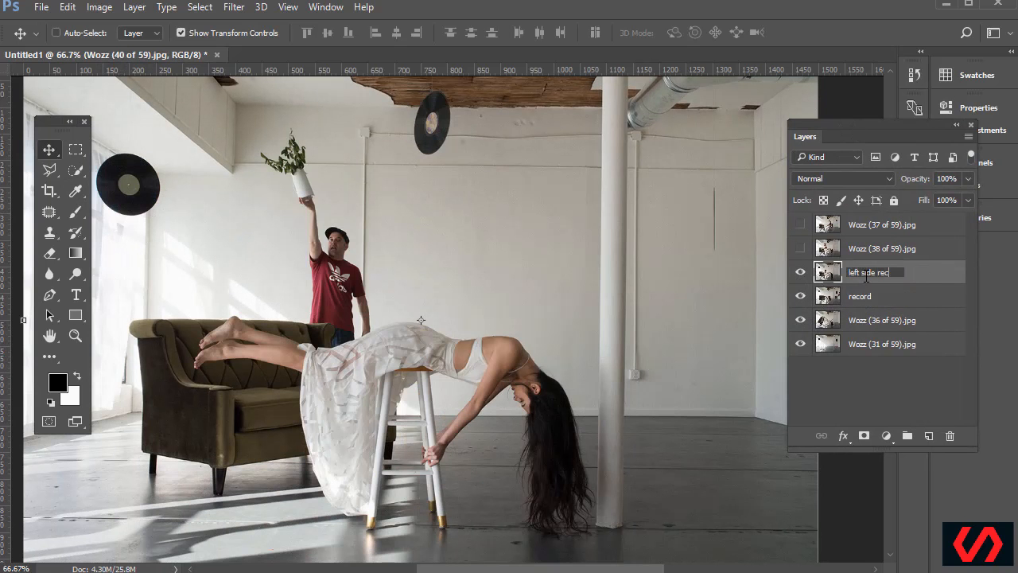
text(ord)
key(Return)
Rename the 'record' layer to 'right side record'
double_click(866, 297)
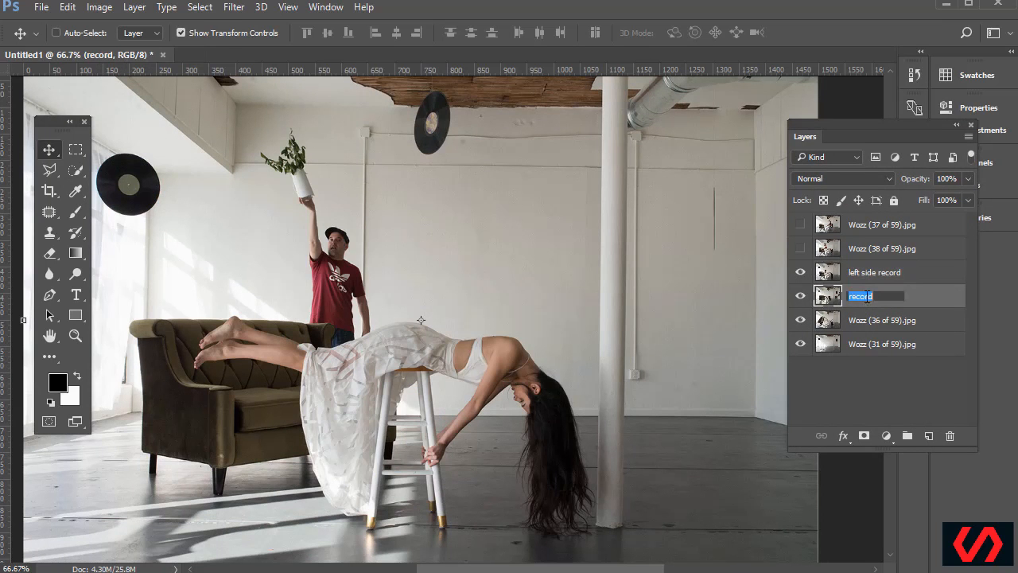
click(848, 298)
text(right side)
key(Return)
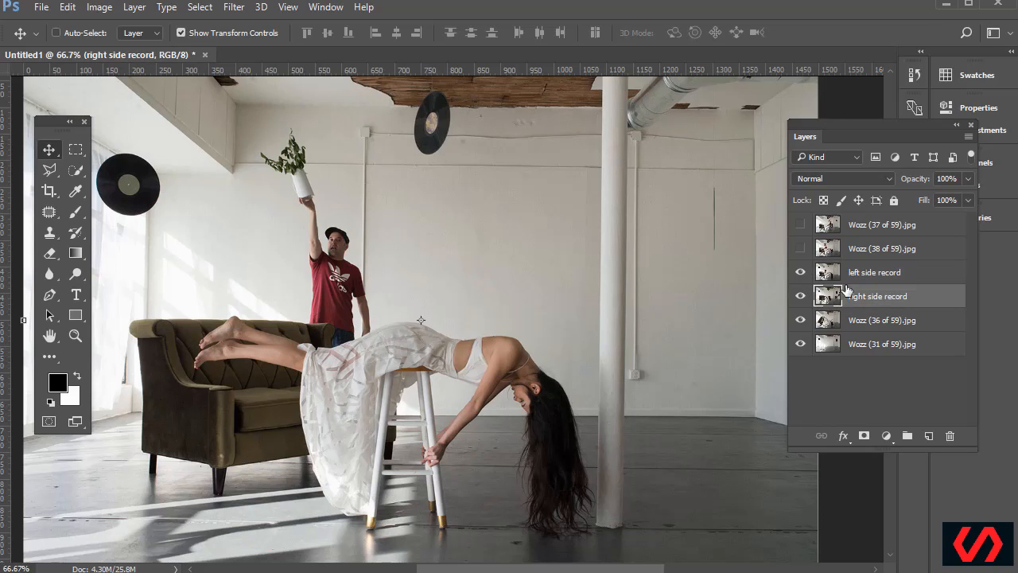
Compare Wozz (38 of 59) against 37 and rename it 'chair'
click(815, 249)
click(800, 251)
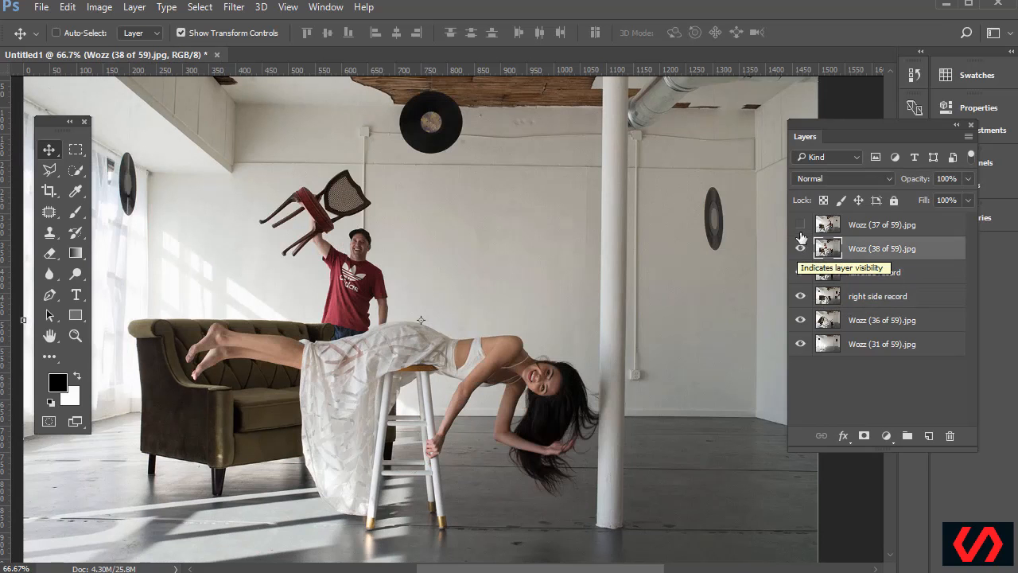
click(800, 225)
click(800, 227)
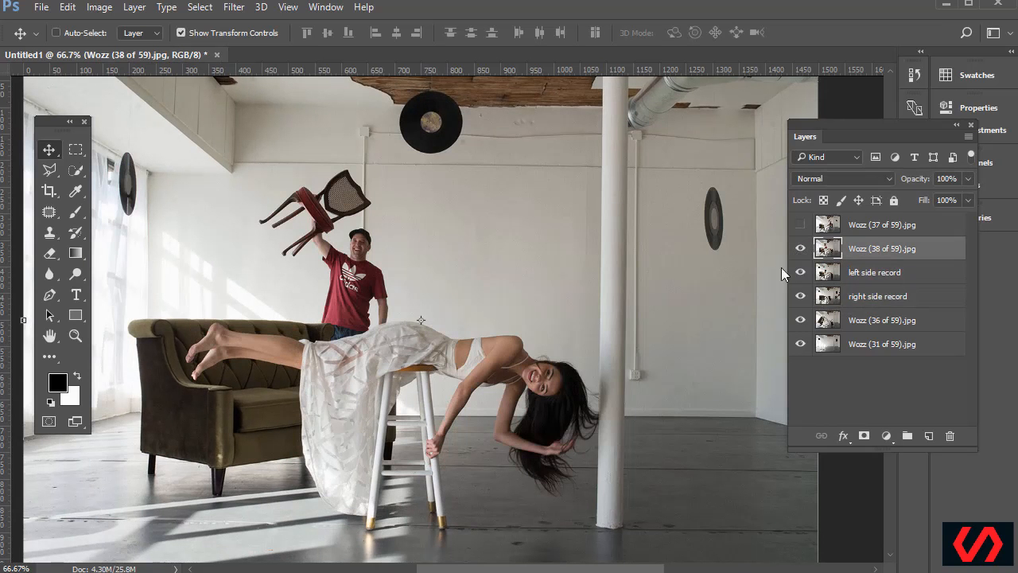
double_click(869, 247)
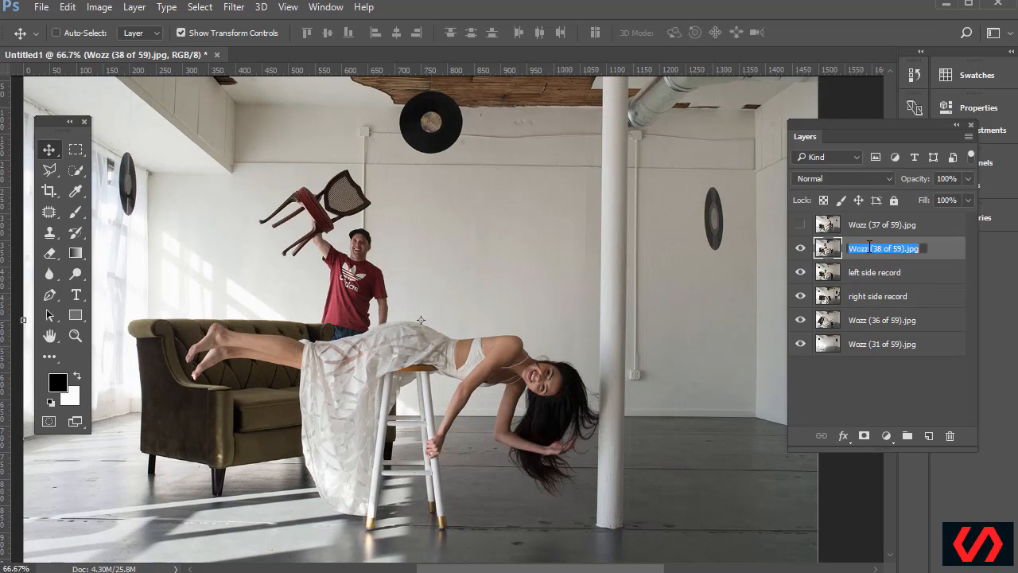
text(chair)
key(Return)
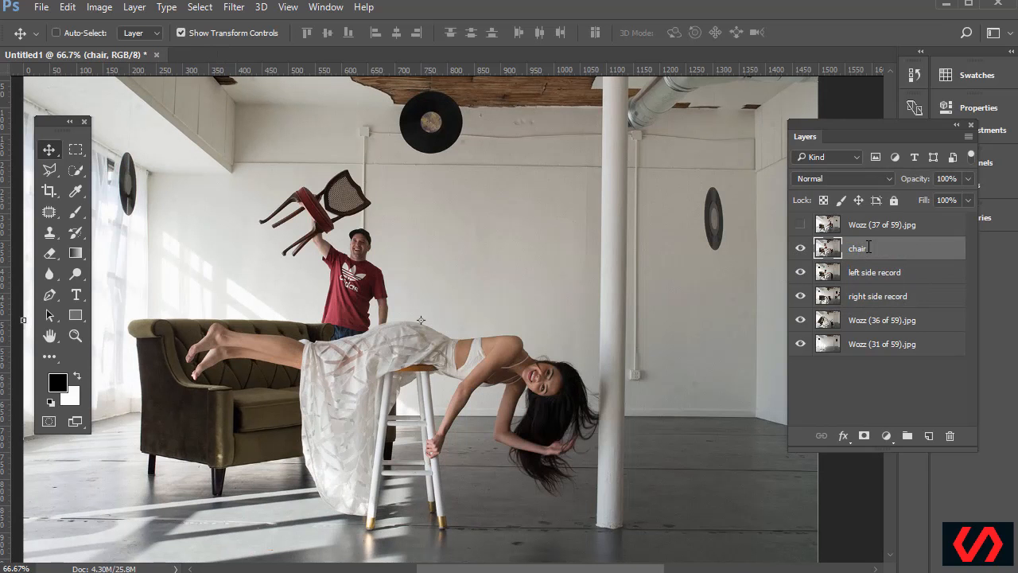
Hide the chair, both record layers and Wozz (37 of 59), leaving only the empty room
click(800, 225)
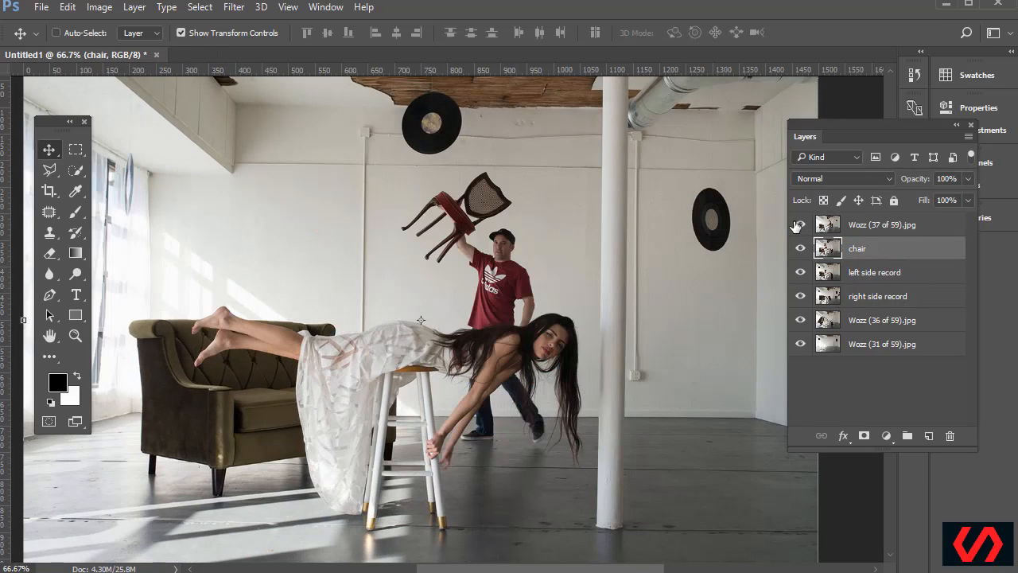
click(797, 226)
click(797, 226)
click(800, 248)
click(802, 297)
click(801, 320)
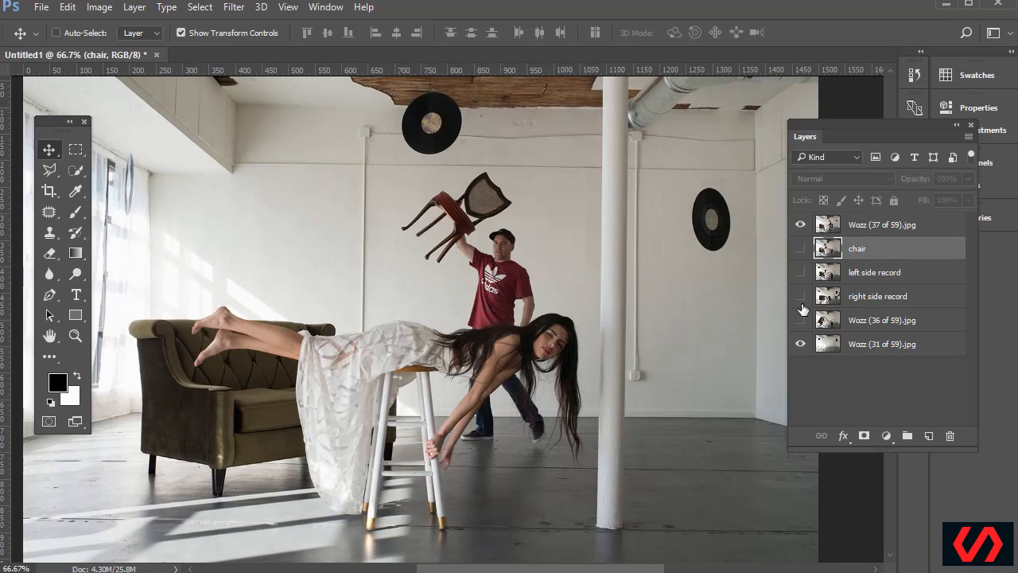
click(799, 226)
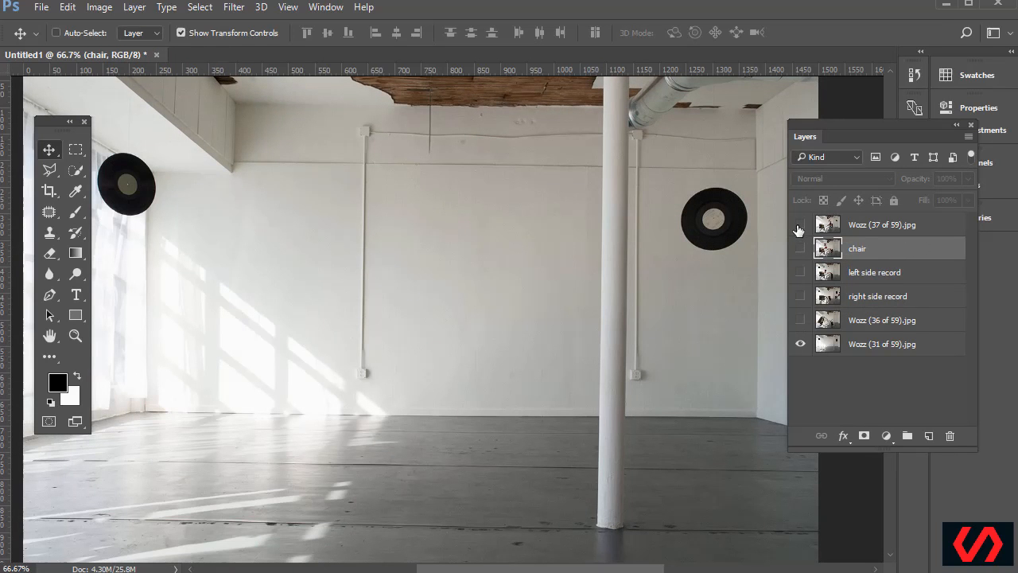
Turn all layers back on and rename Wozz (37 of 59) to 'record top right'
click(800, 319)
click(800, 320)
click(799, 225)
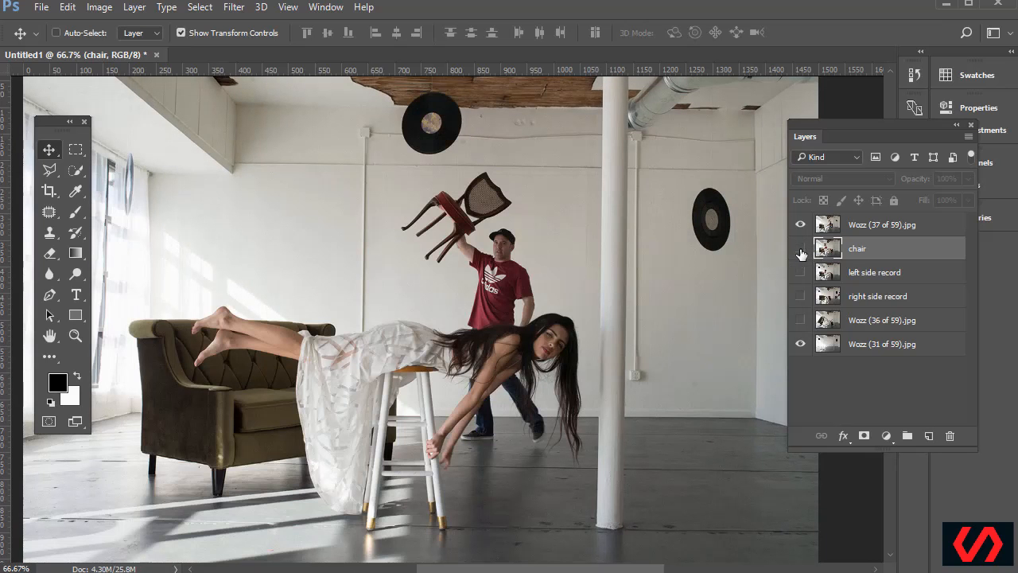
click(801, 250)
click(800, 272)
click(801, 296)
click(800, 319)
double_click(862, 226)
text(record top right)
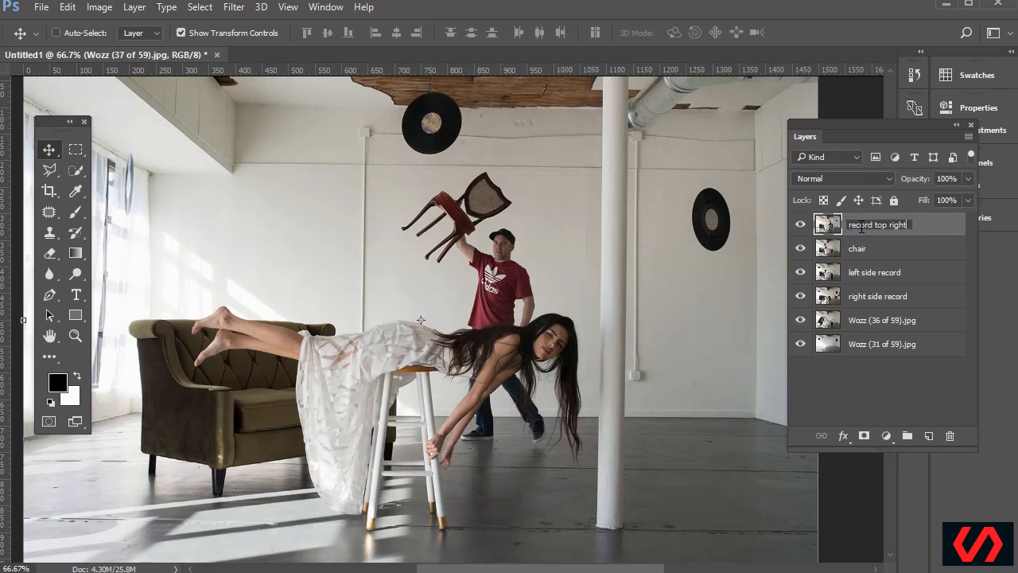
key(Return)
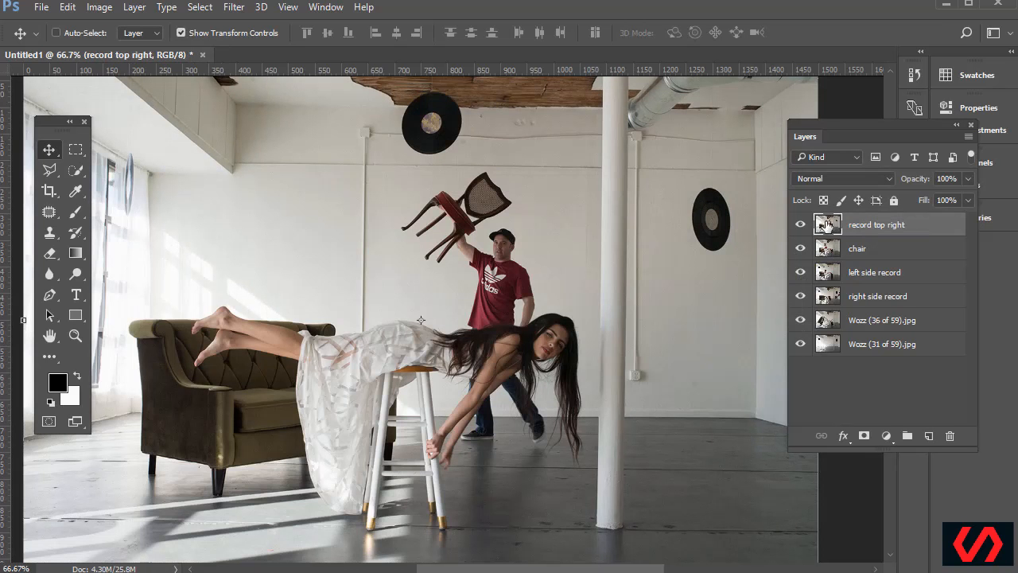
Hide the top-right record, chair, left record and right record layers
click(800, 226)
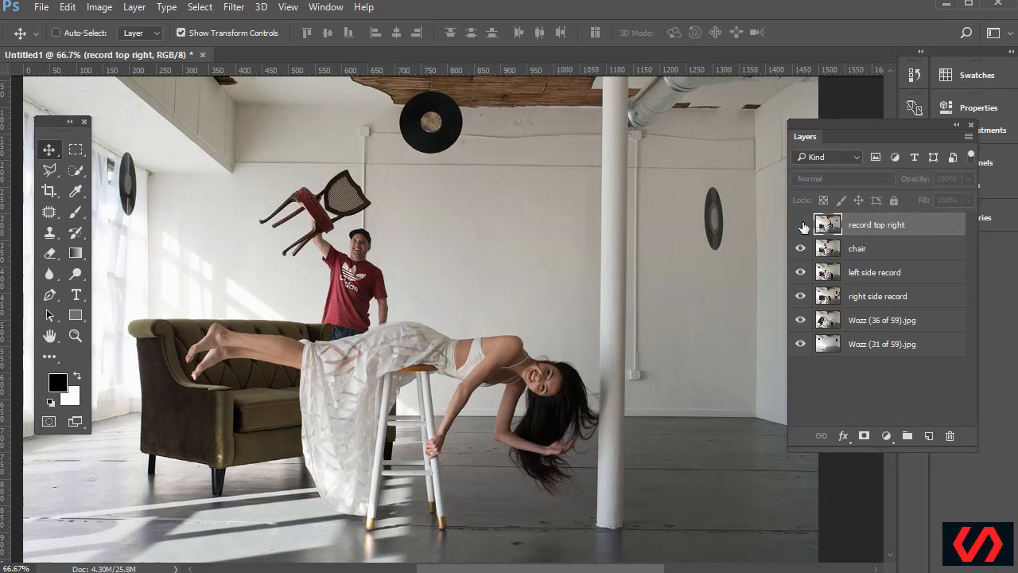
click(799, 250)
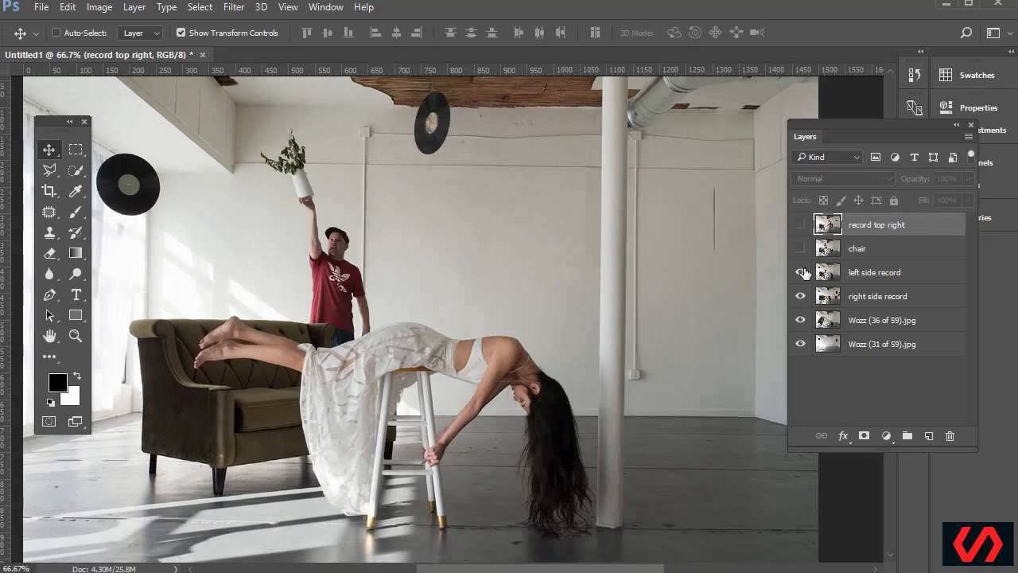
click(800, 273)
click(801, 296)
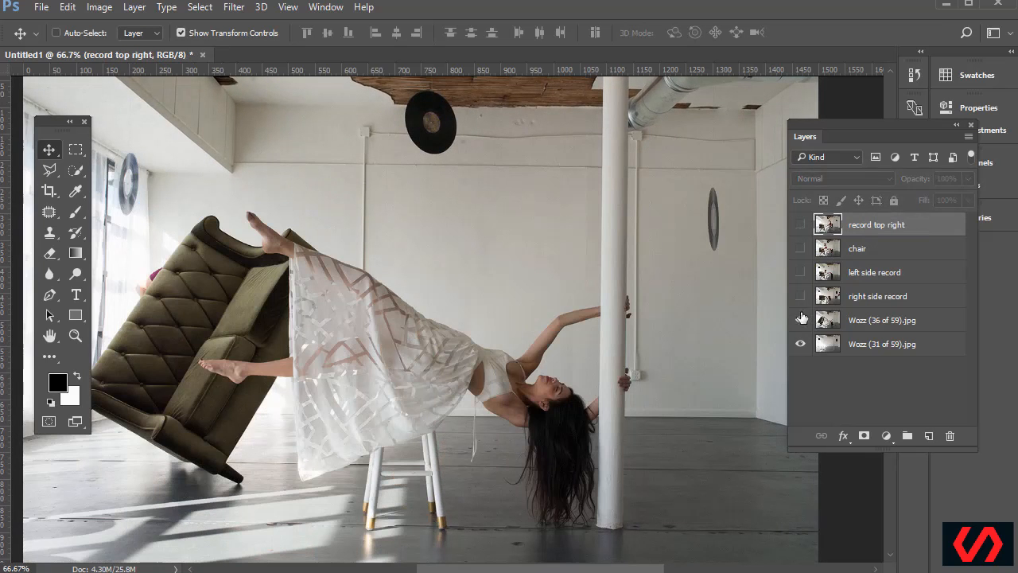
Toggle the floating model photo on and off to compare with the empty room, then select Wozz (36 of 59)
click(800, 321)
click(800, 321)
click(801, 327)
click(800, 327)
click(801, 326)
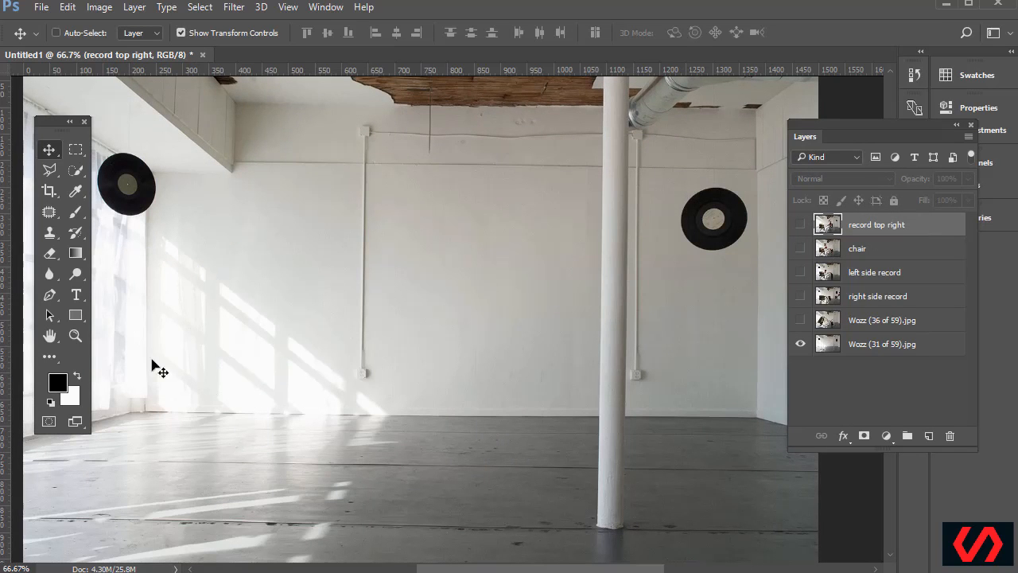
click(801, 321)
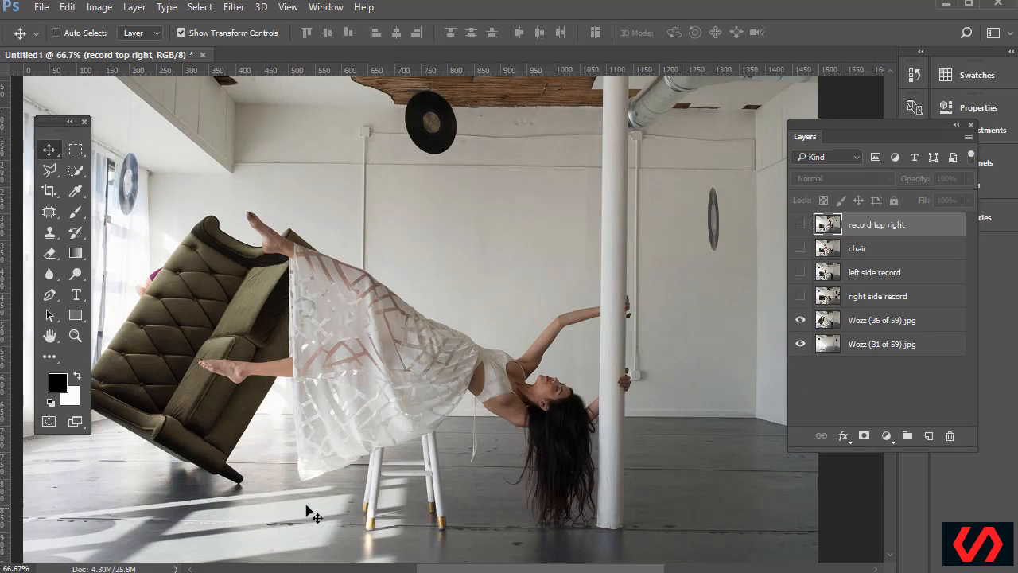
click(801, 319)
click(800, 320)
click(801, 319)
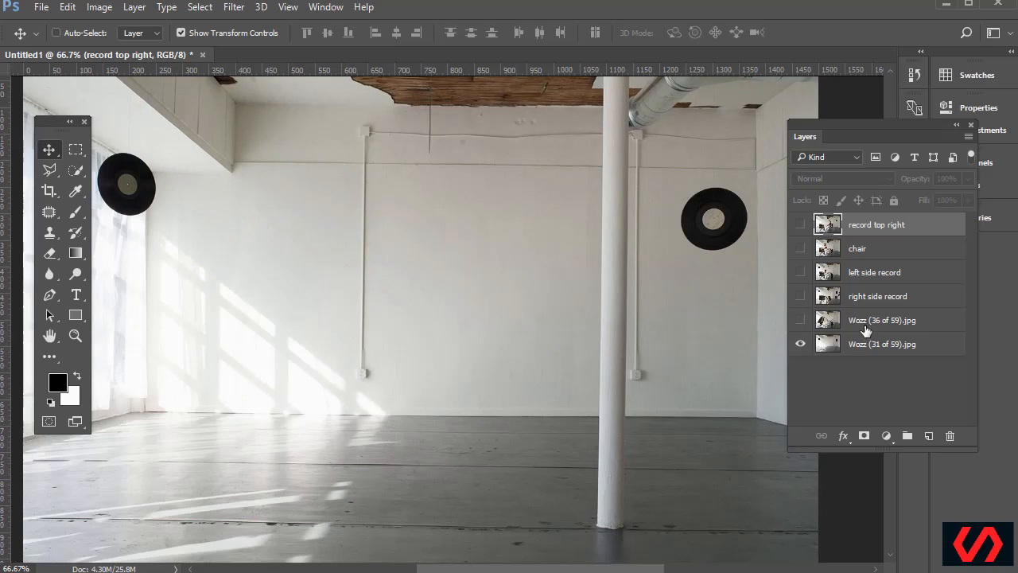
click(799, 321)
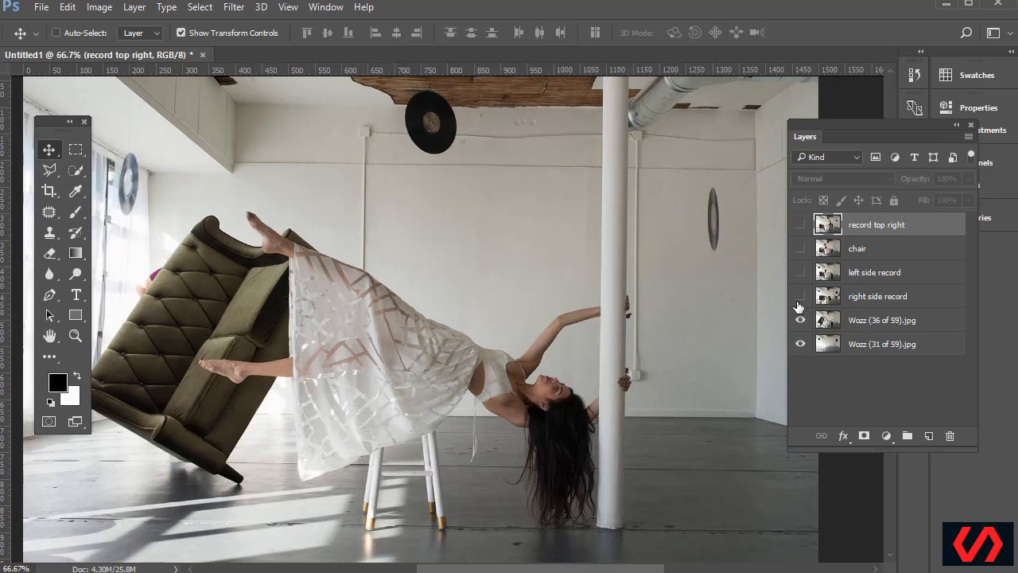
click(816, 318)
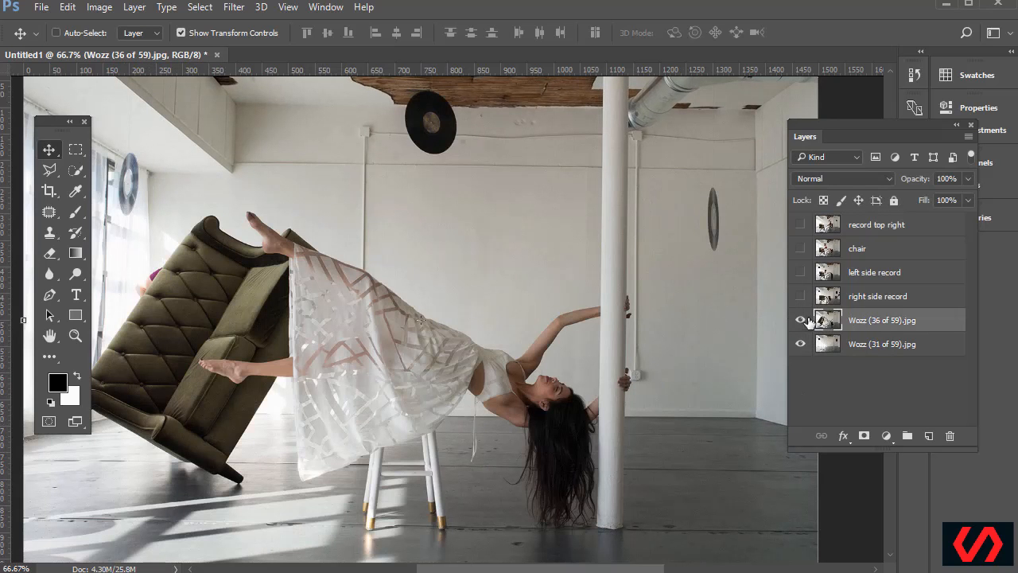
Show the right record, left record, chair and top-right record layers again
click(800, 296)
click(800, 272)
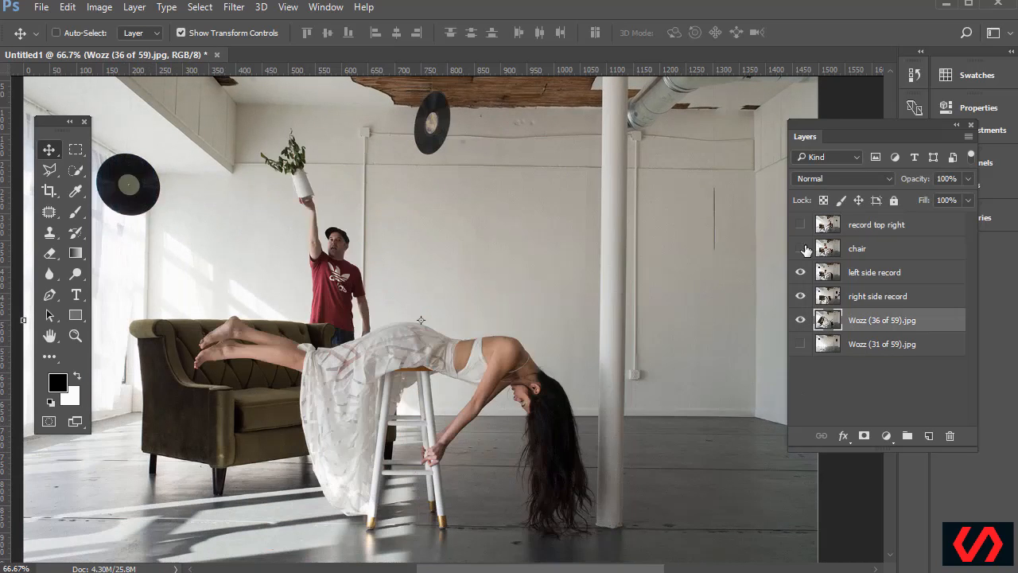
click(800, 248)
click(800, 224)
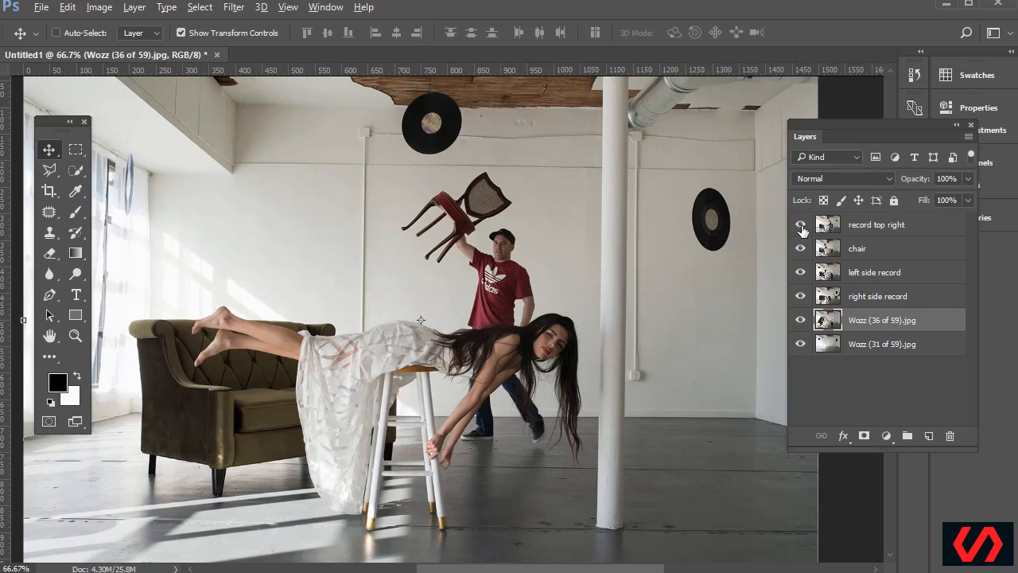
View each record, chair and model layer on its own, then hide the left record layer
alt+click(801, 226)
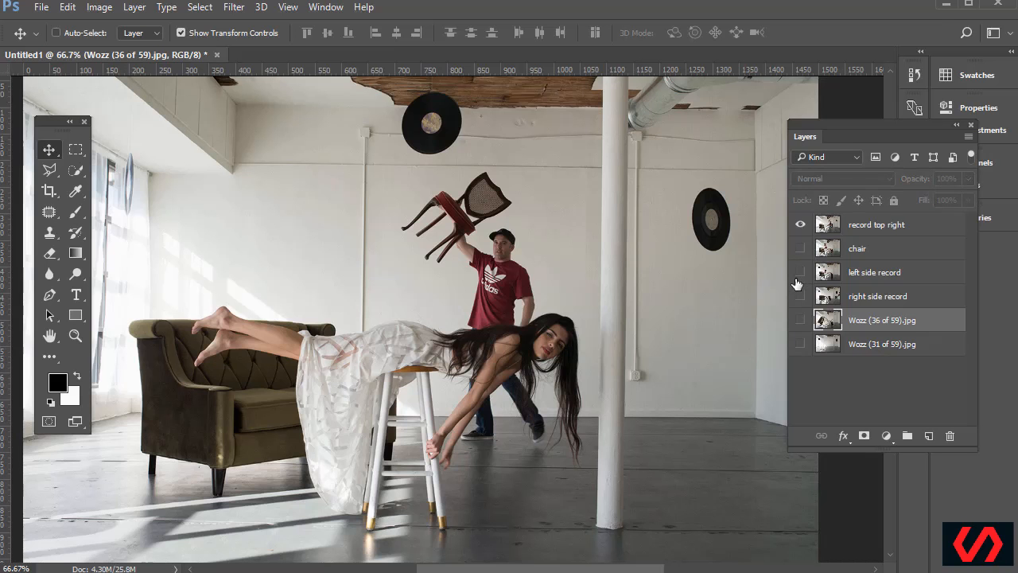
alt+click(800, 272)
alt+click(800, 321)
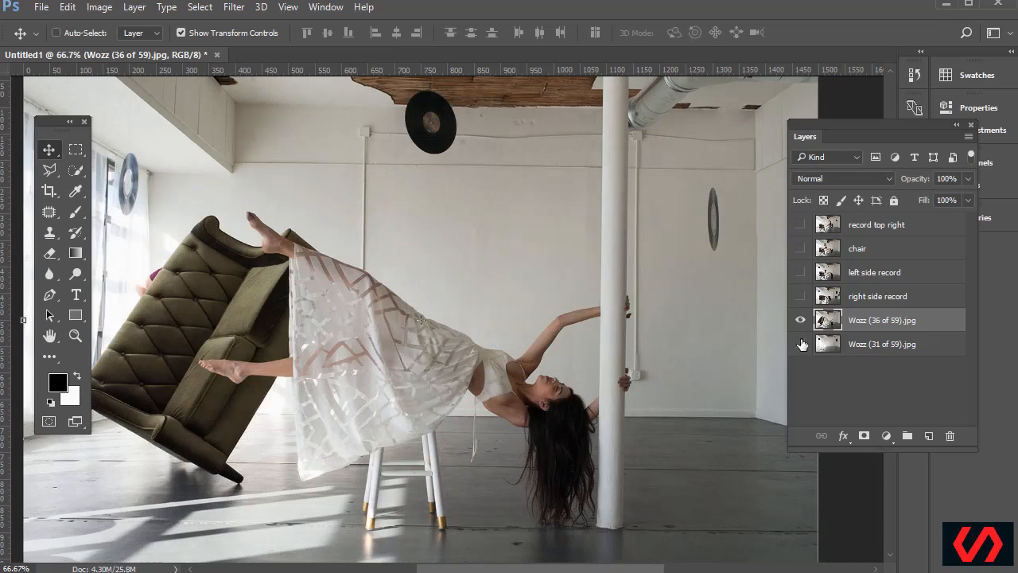
alt+click(801, 297)
alt+click(800, 296)
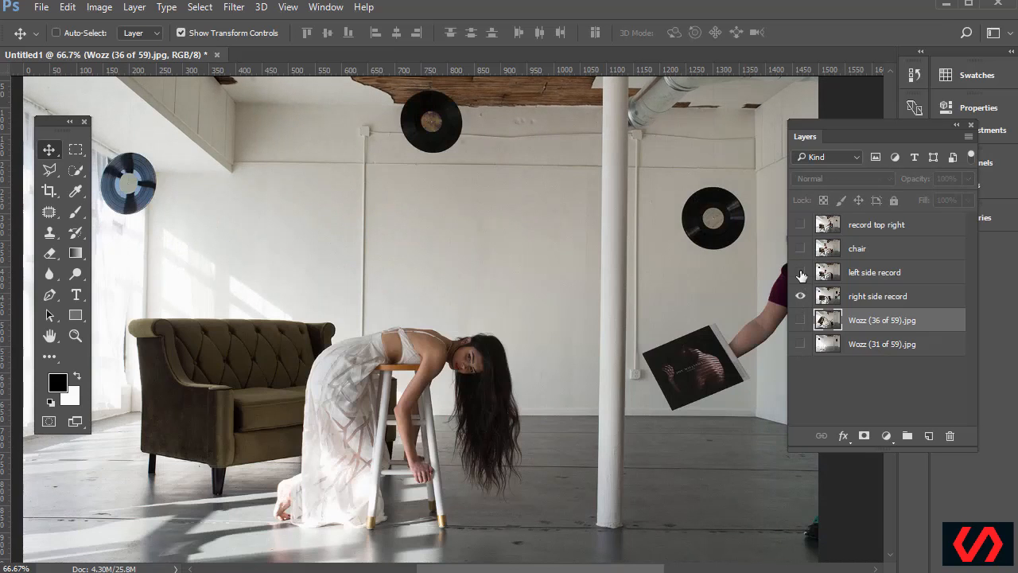
alt+click(800, 272)
alt+click(800, 248)
alt+click(801, 225)
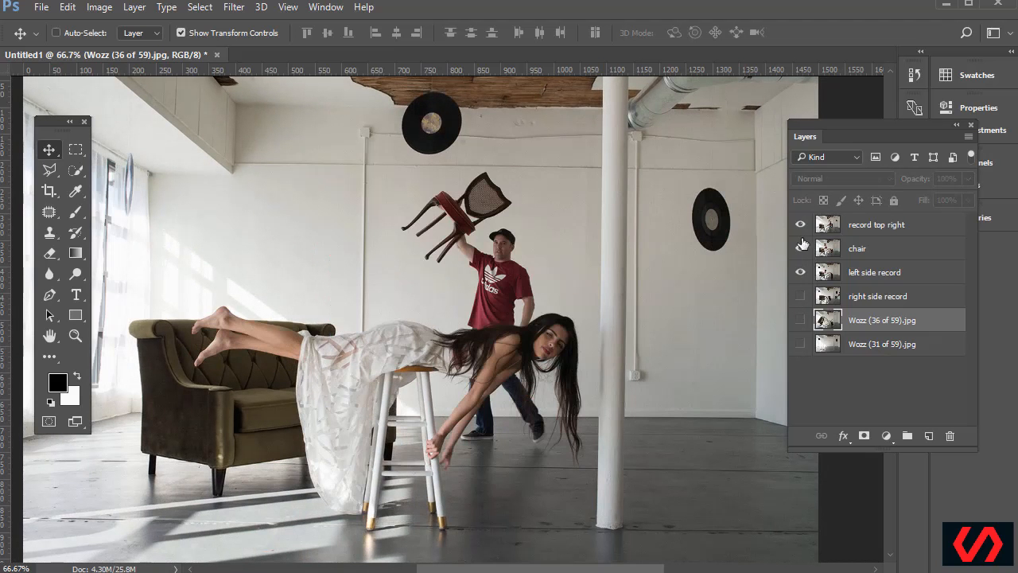
alt+click(800, 272)
click(800, 272)
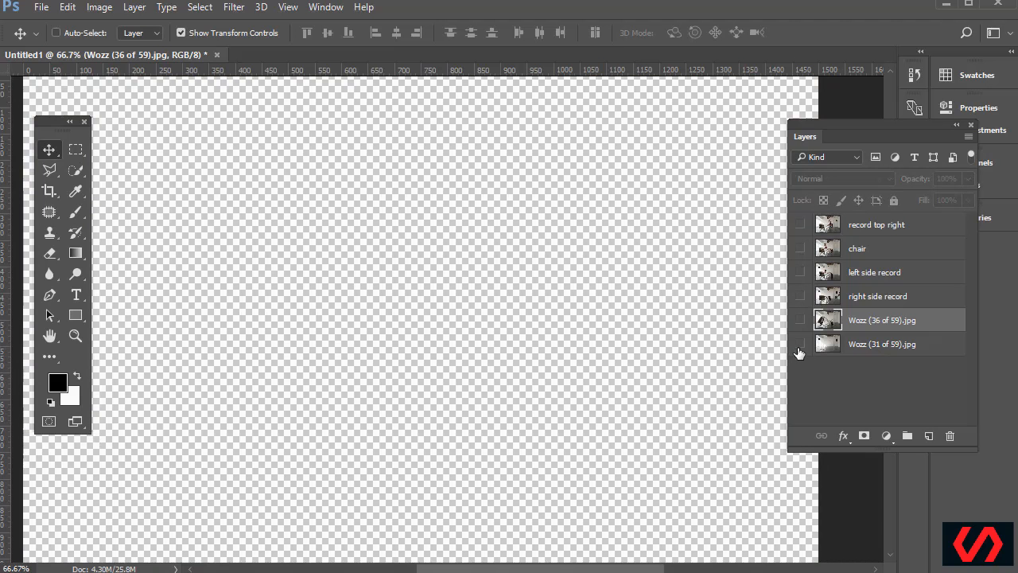
Leave only the empty room Wozz (31 of 59) and floating model Wozz (36 of 59) visible
click(800, 344)
click(845, 347)
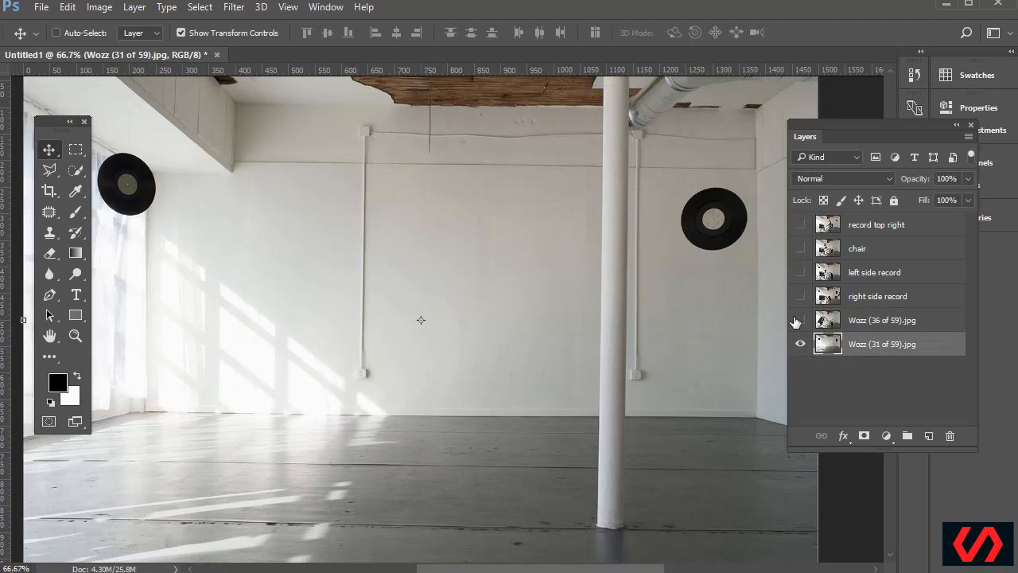
click(799, 320)
click(849, 325)
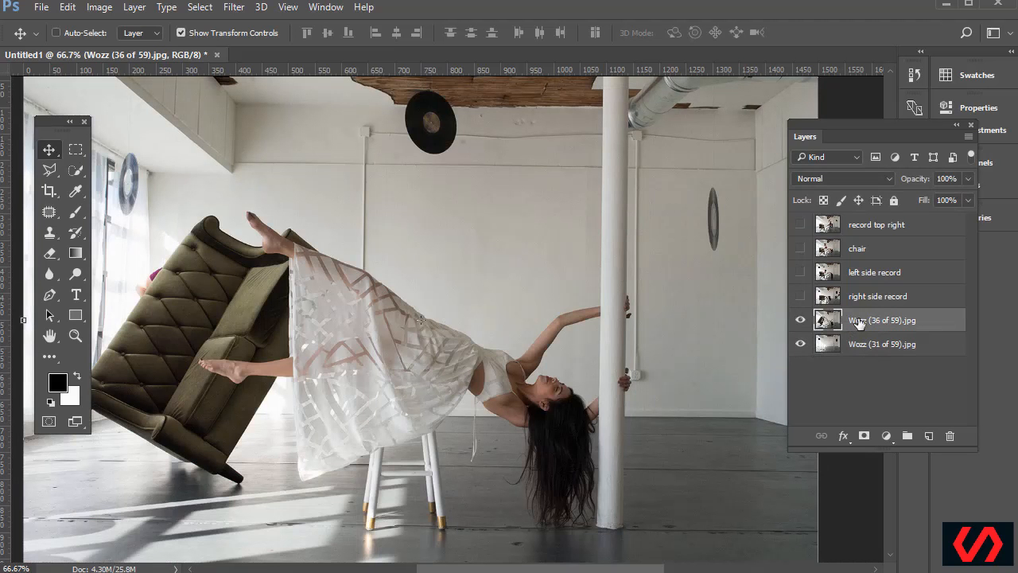
Rename the Wozz (31 of 59) layer to 'background'
double_click(866, 347)
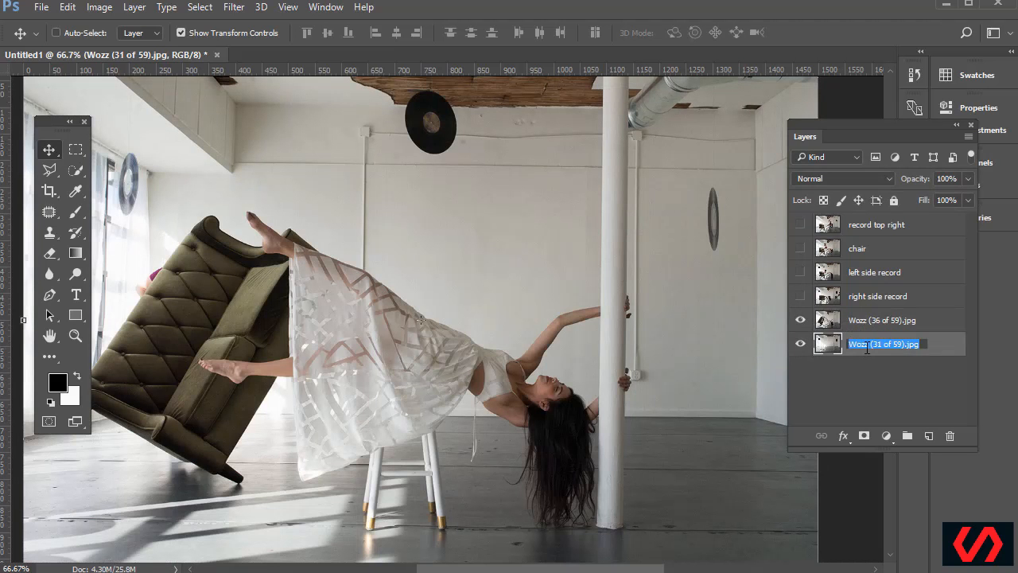
text(bkac)
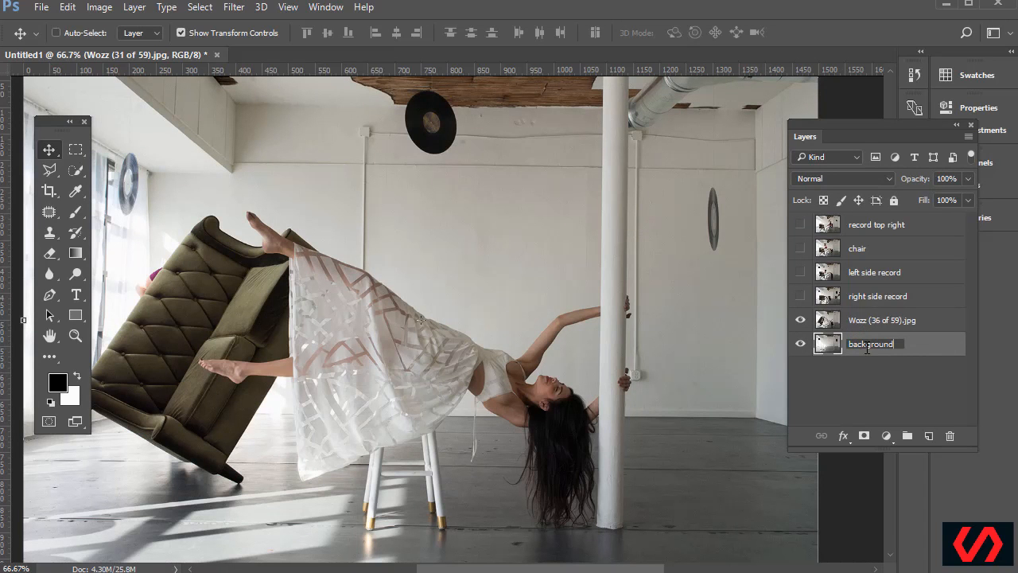
key(Return)
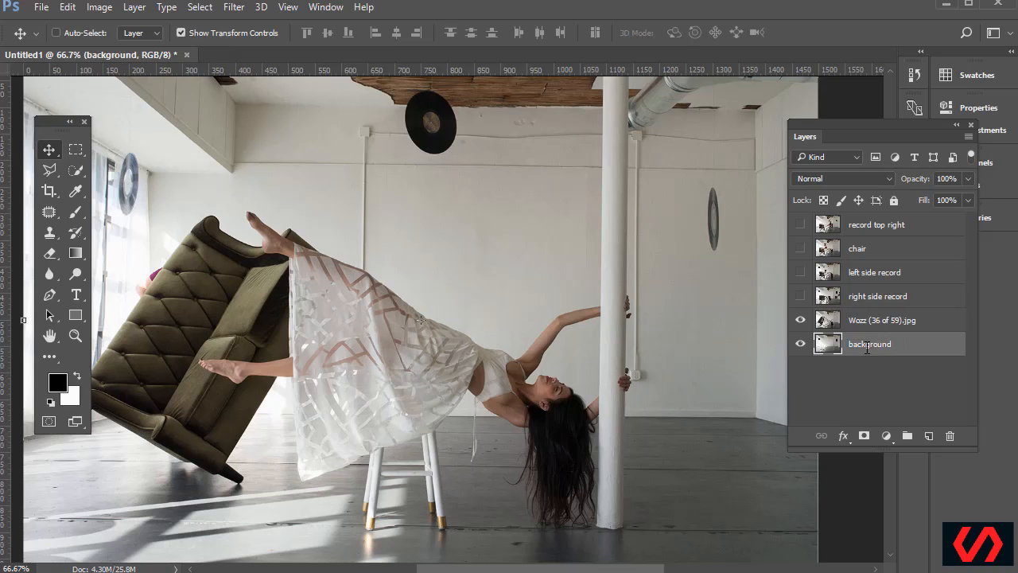
Rename the Wozz (36 of 59) layer to 'model' and select it
click(856, 326)
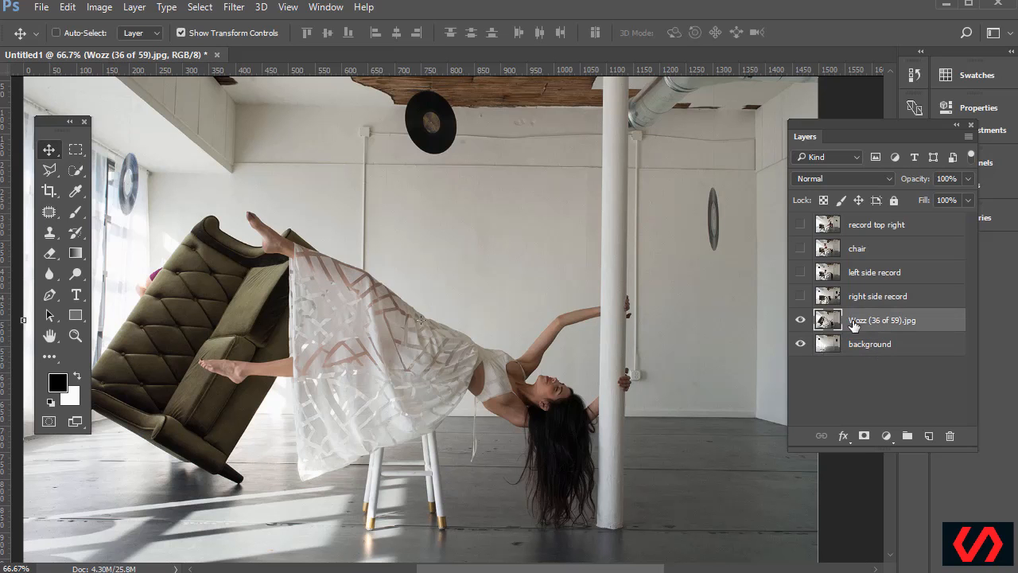
double_click(872, 322)
text(m)
click(863, 297)
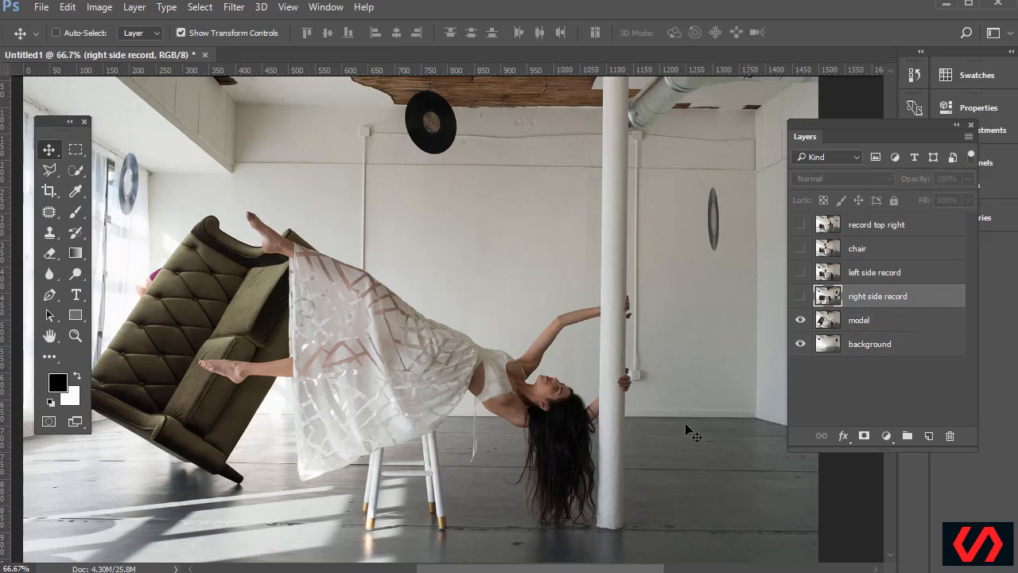
click(868, 332)
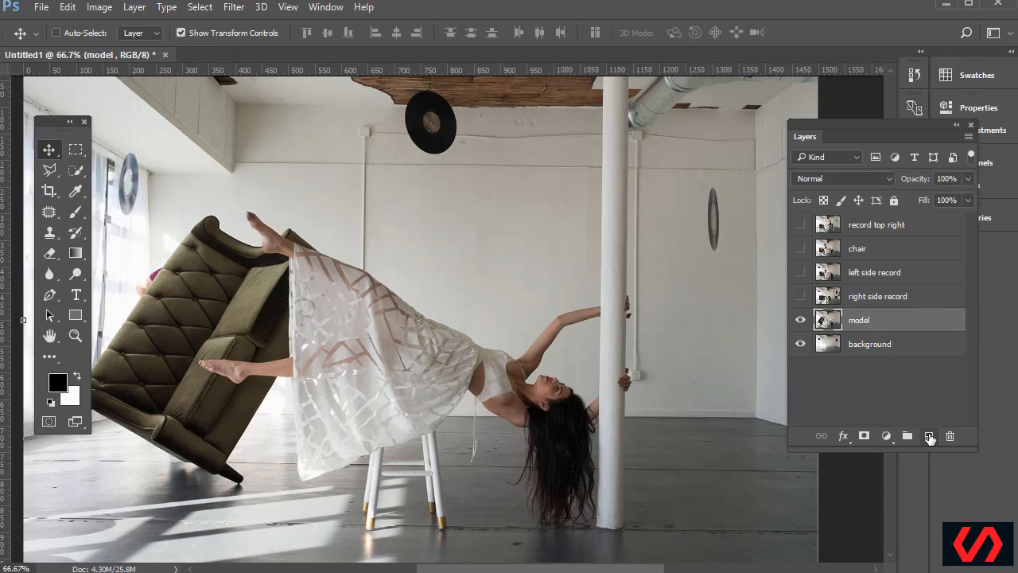
Choose the standard Brush Tool and set its hardness to 0%
key(ctrl)
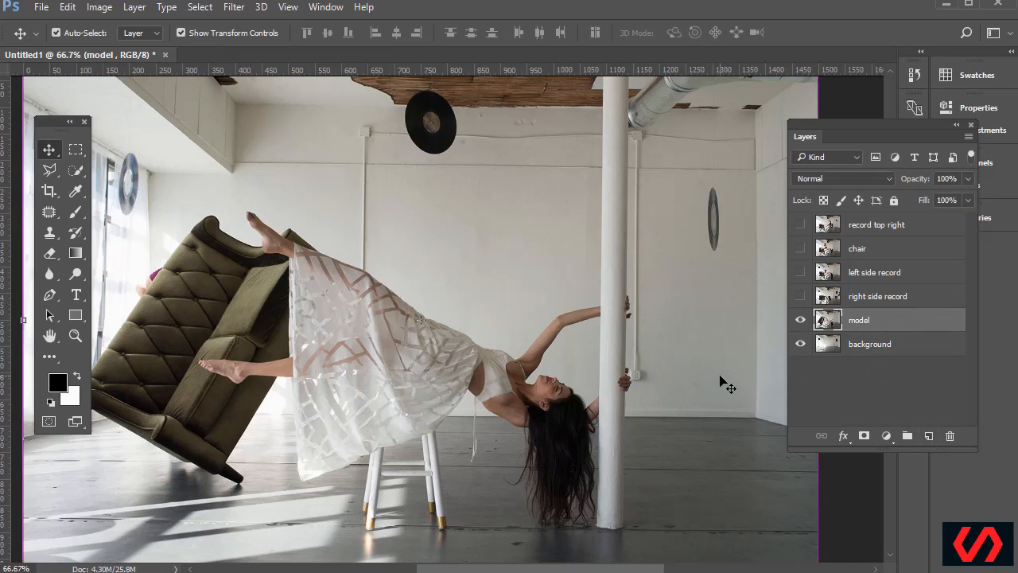
key(ctrl+plus)
key(ctrl+plus)
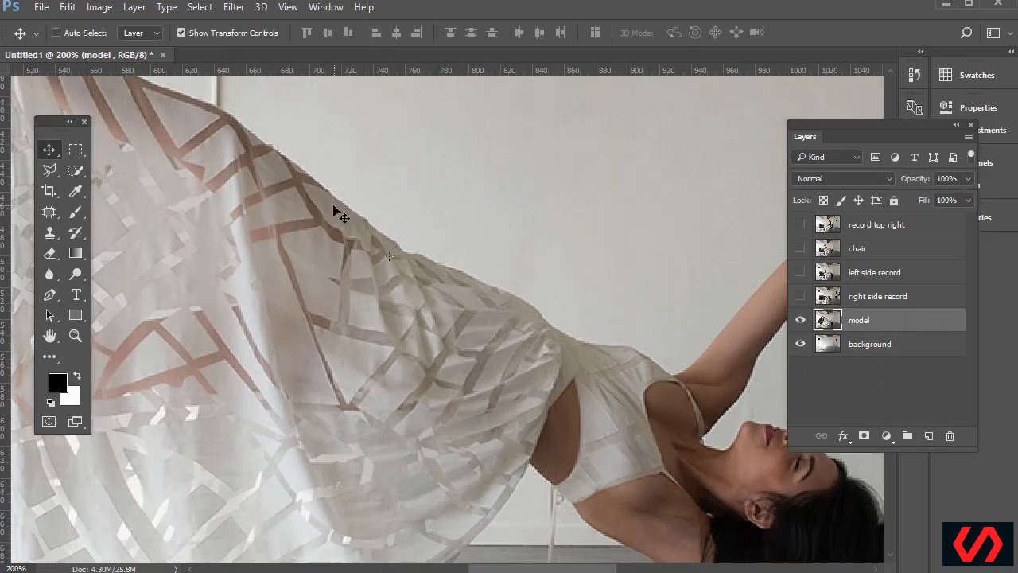
scroll(337, 213, down, 10)
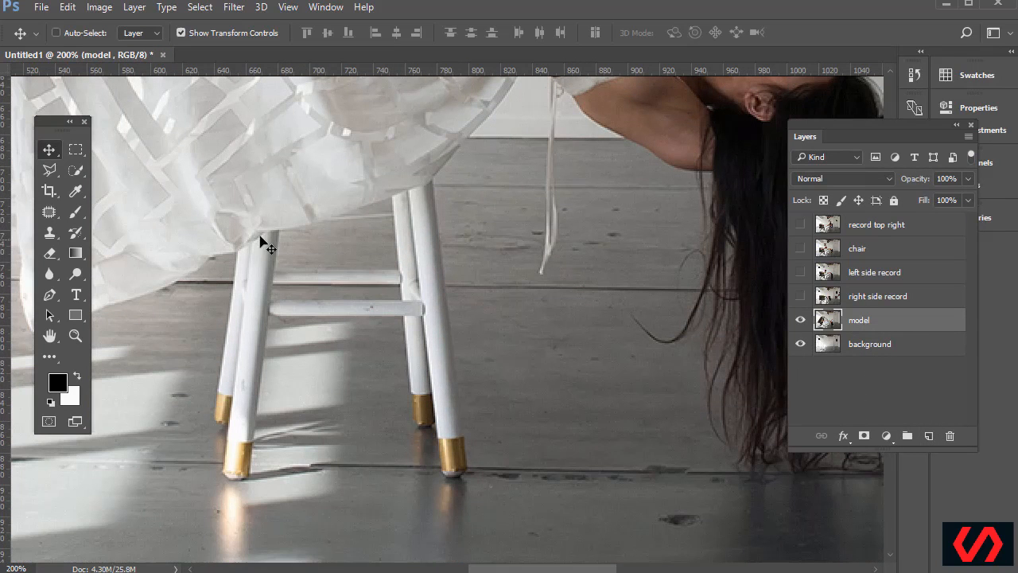
scroll(438, 386, down, 1)
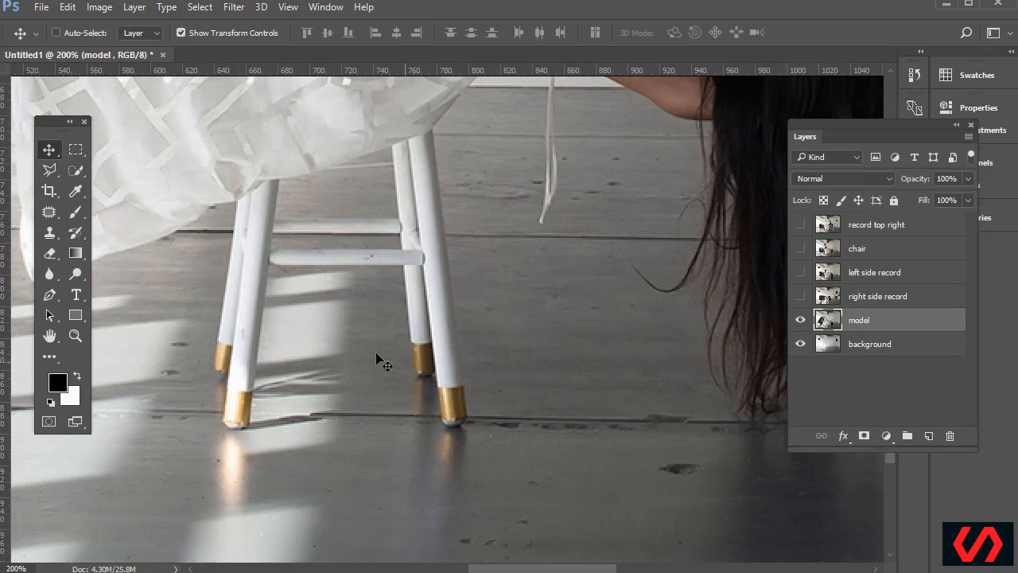
key(ctrl+minus)
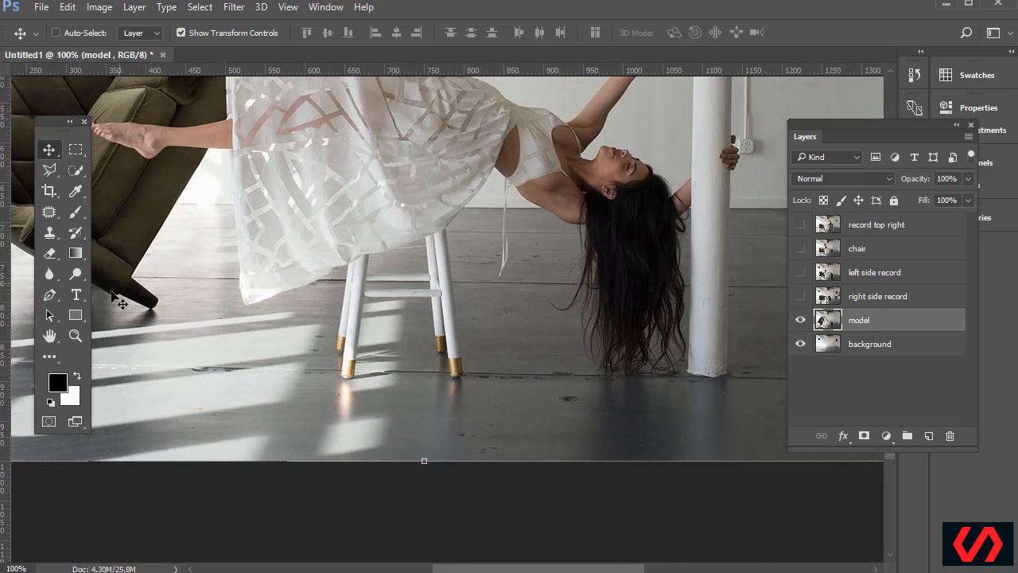
click(76, 213)
drag(77, 222, 123, 215)
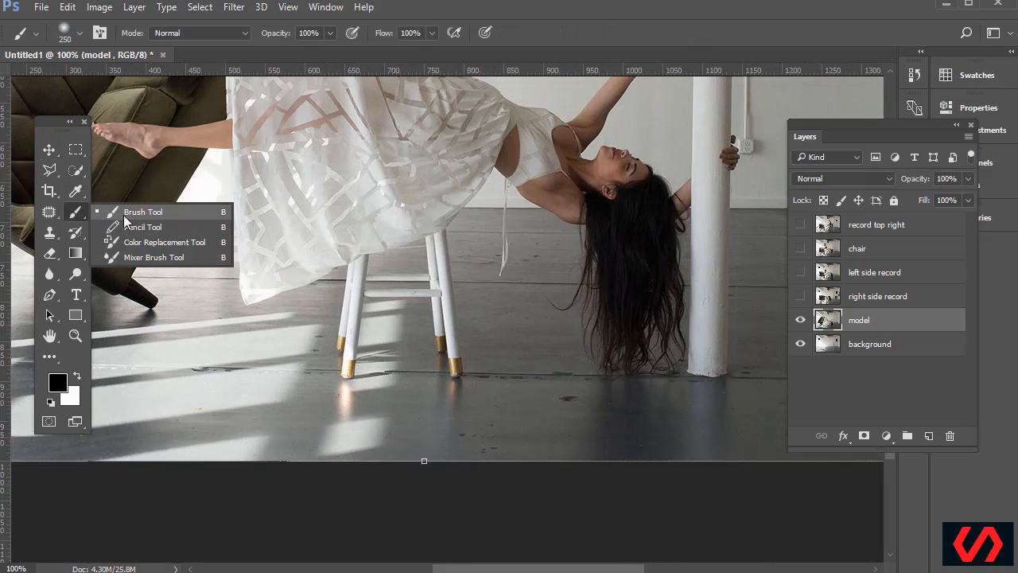
click(138, 213)
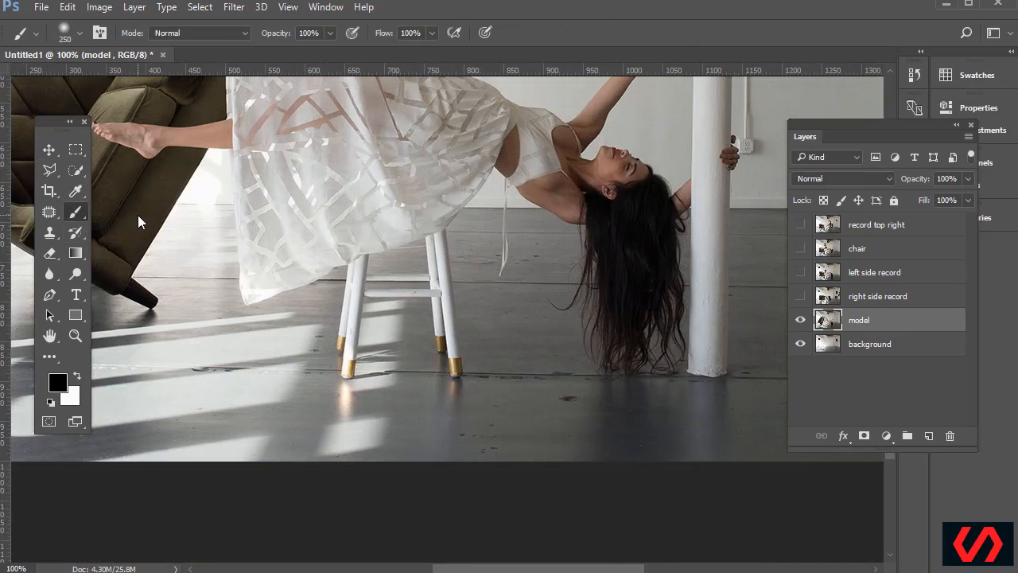
click(79, 33)
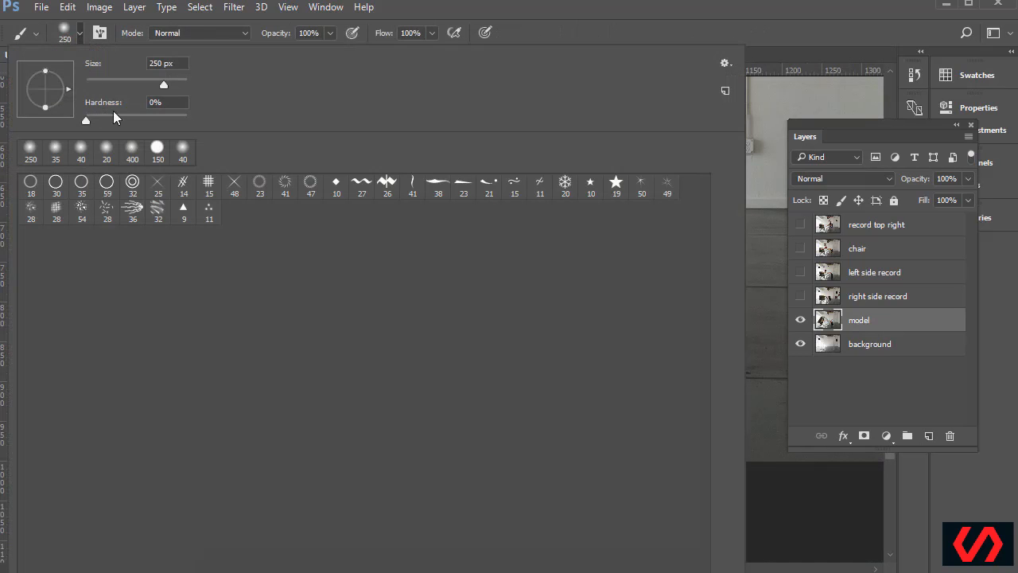
drag(92, 122, 77, 123)
click(427, 8)
Shrink the brush and set its size to exactly 80 px
key(bracketleft)
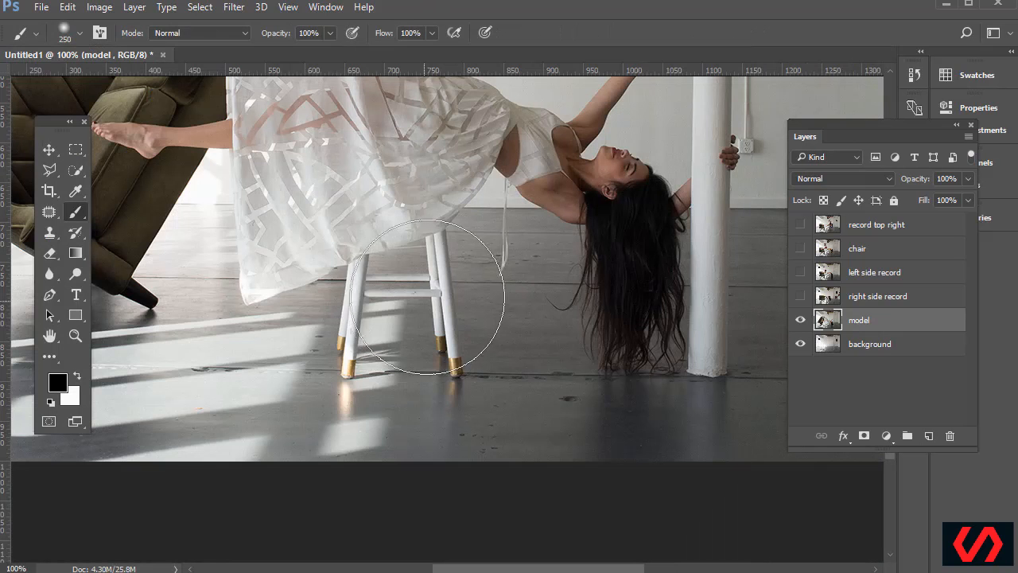
key(bracketleft)
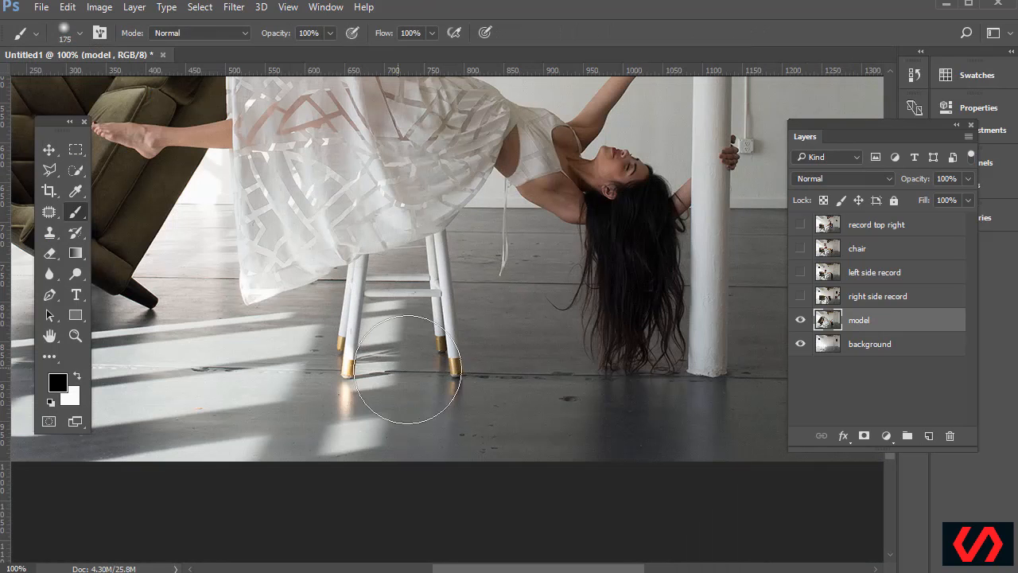
key(bracketleft)
key(bracketleft)
key(bracketleft)
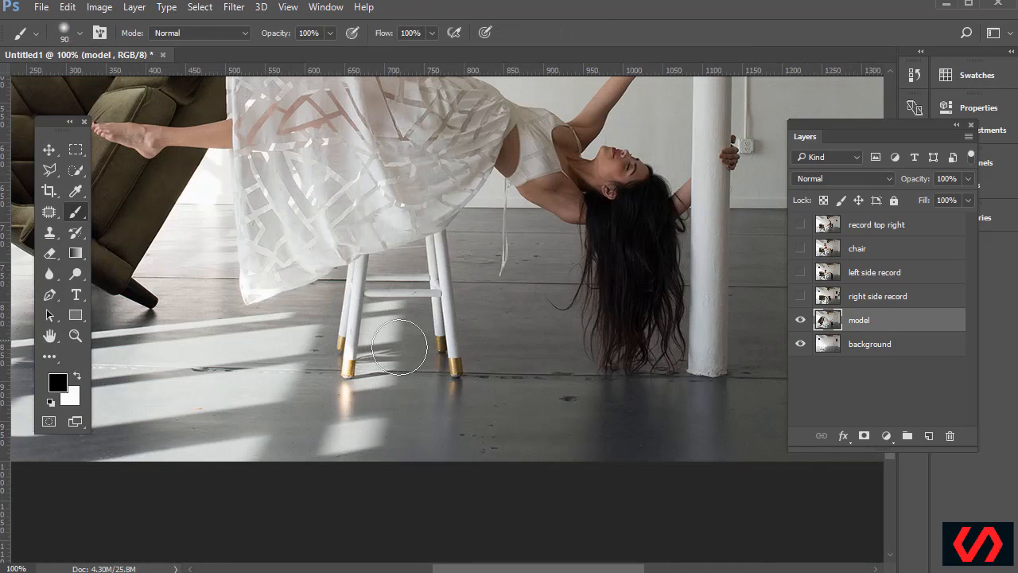
click(81, 35)
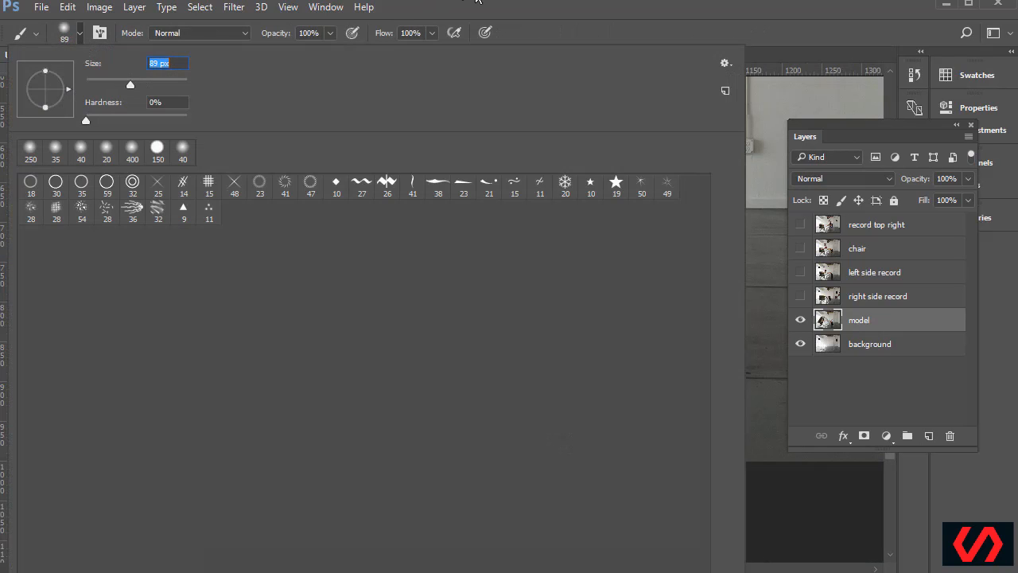
text(80)
key(Return)
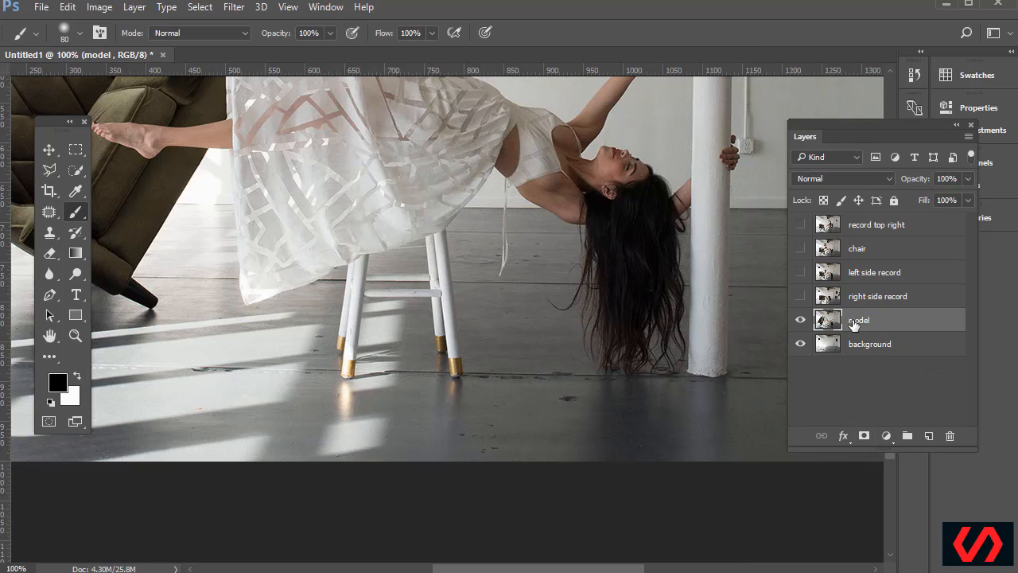
Add a layer mask to the model layer, undoing a stroke accidentally painted on the image
click(864, 435)
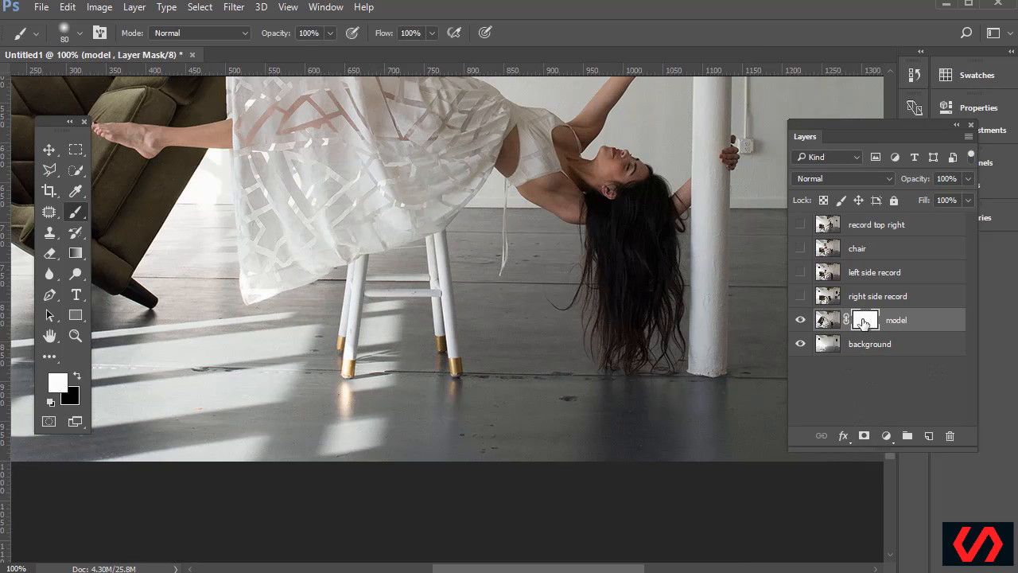
click(827, 319)
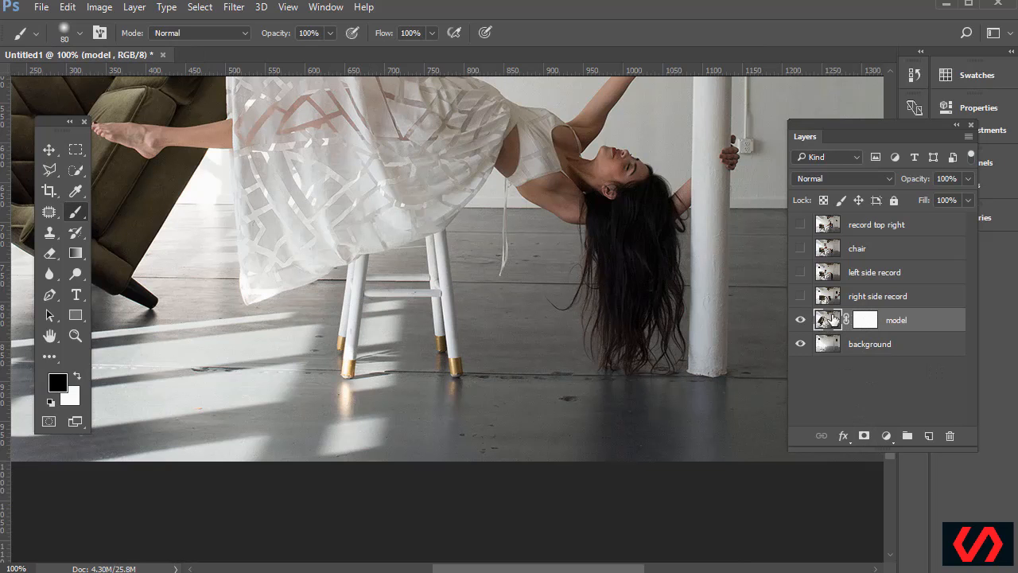
mouse_move(325, 357)
mouse_down()
mouse_move(422, 342)
mouse_move(378, 379)
mouse_up()
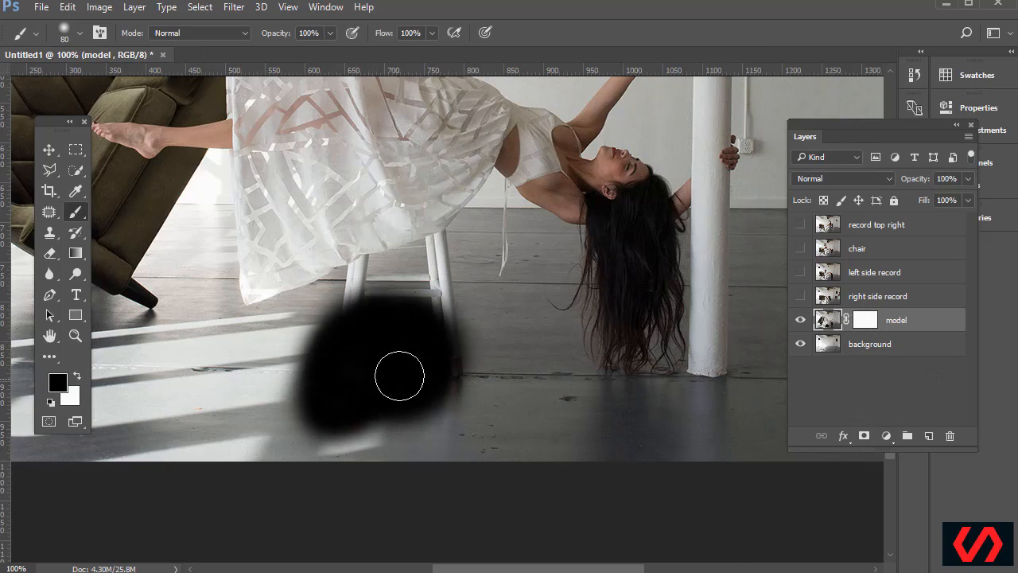
key(ctrl+z)
Paint black on the model mask with a 100 px brush to hide the white stool
click(864, 320)
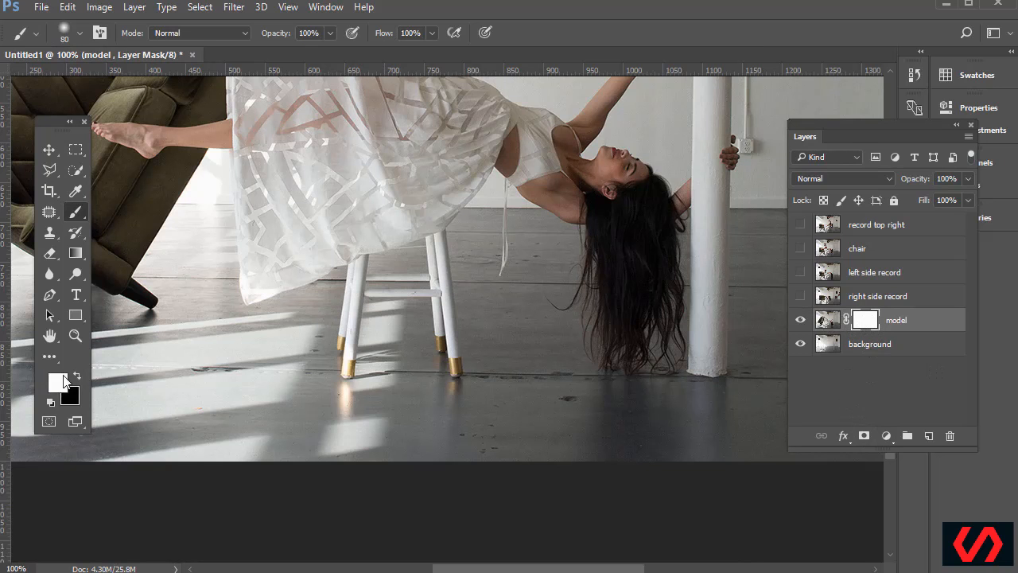
key(x)
key(x)
key(x)
key(x)
key(x)
key(x)
key(x)
key(bracketright)
key(bracketright)
mouse_move(444, 308)
mouse_down()
mouse_move(445, 291)
mouse_move(432, 291)
mouse_move(446, 371)
mouse_move(450, 311)
mouse_move(439, 287)
mouse_move(432, 307)
mouse_move(390, 298)
mouse_move(375, 307)
mouse_move(368, 404)
mouse_move(447, 409)
mouse_move(398, 418)
mouse_move(337, 459)
mouse_move(364, 341)
mouse_move(362, 292)
mouse_move(371, 336)
mouse_move(435, 368)
mouse_move(421, 435)
mouse_move(471, 365)
mouse_move(500, 473)
mouse_move(493, 421)
mouse_move(469, 382)
mouse_up()
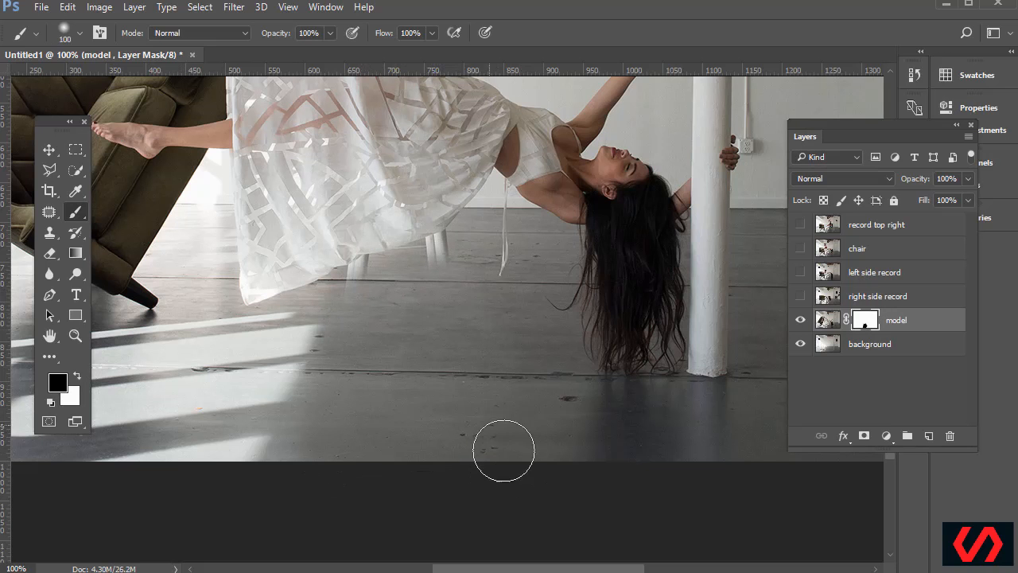
Move the Layers panel down and show the Color panel from the Window menu
click(60, 383)
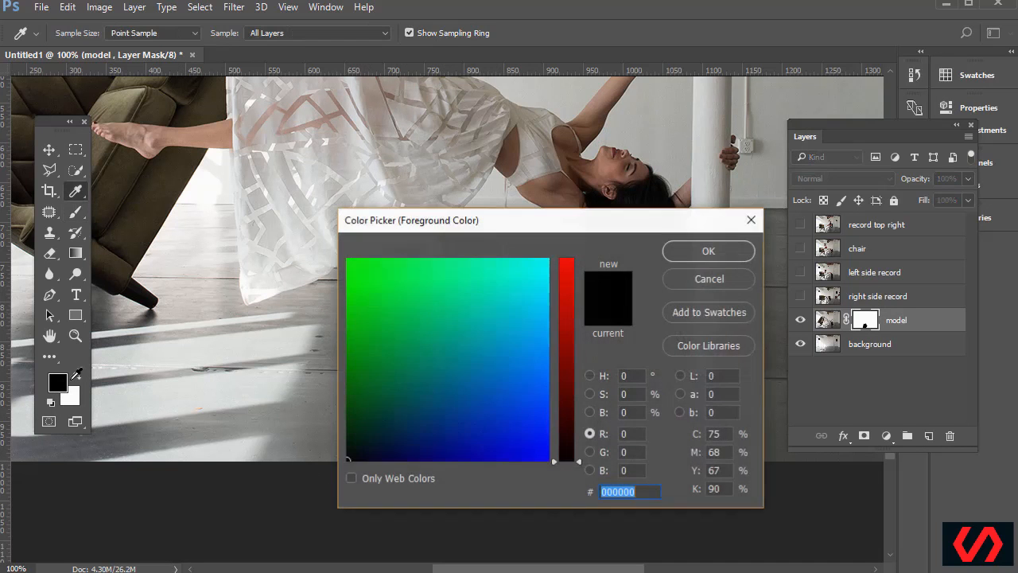
click(699, 283)
drag(902, 125, 888, 199)
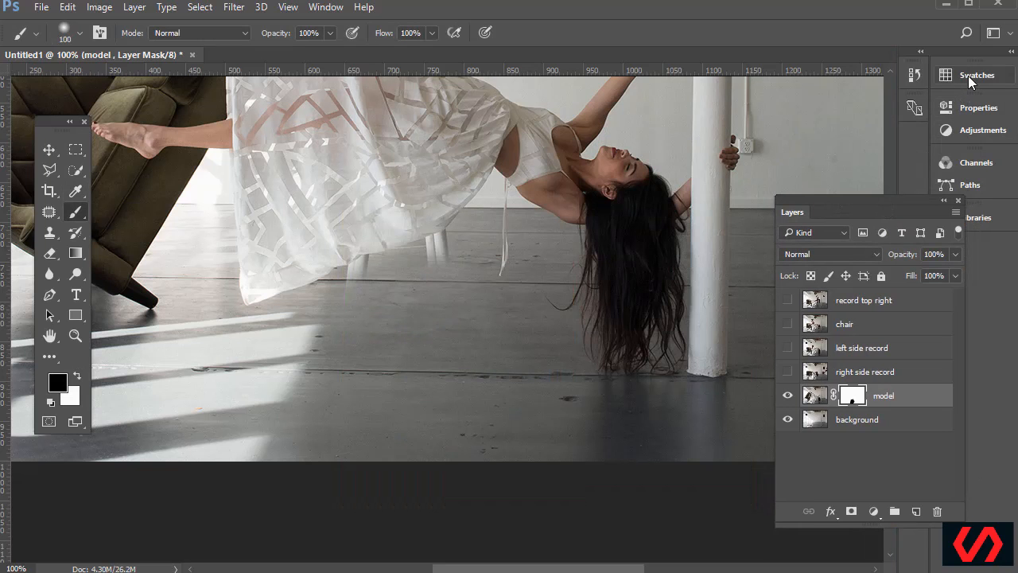
click(328, 8)
click(328, 234)
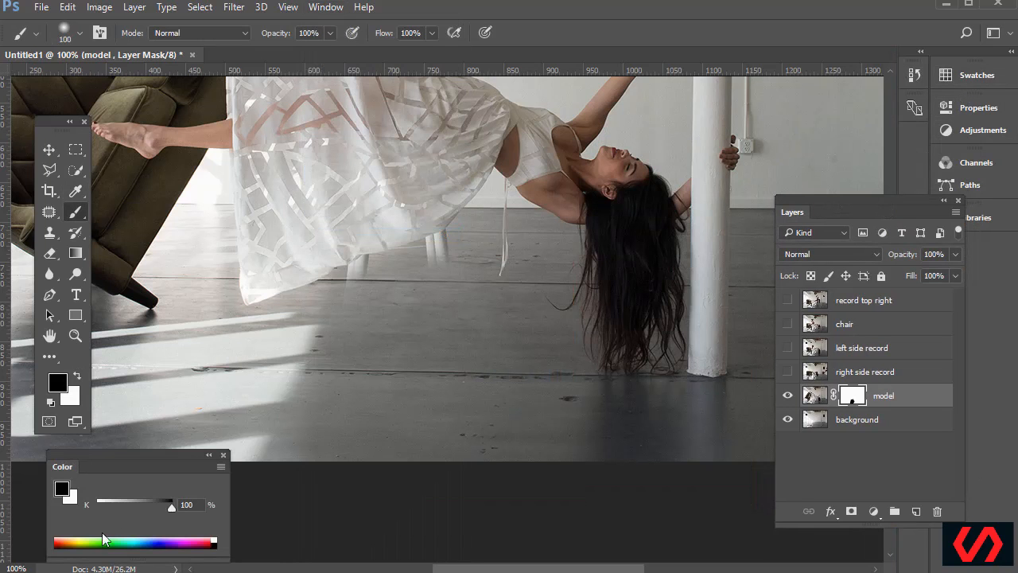
Pick grey painting shades on the K slider, ending at 30% grey, with an 80 px brush
drag(145, 501, 134, 508)
drag(134, 508, 151, 510)
drag(153, 510, 155, 510)
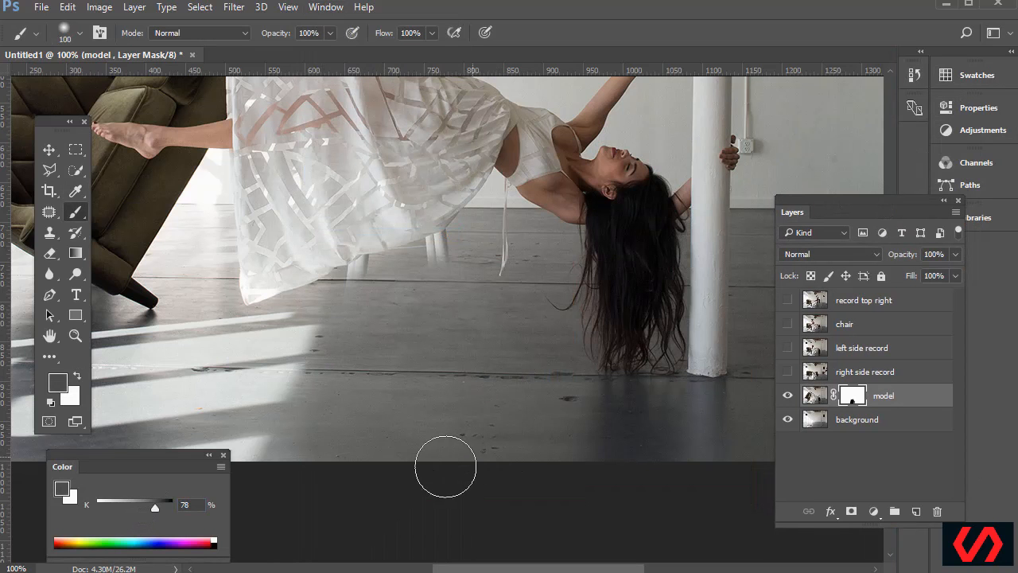
drag(155, 510, 120, 509)
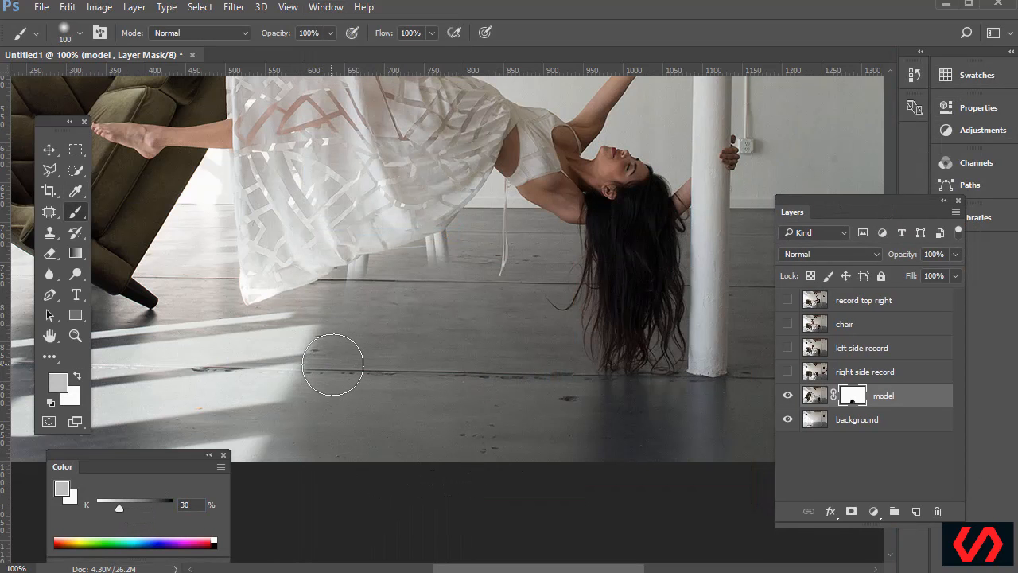
key(bracketleft)
key(bracketleft)
key(bracketleft)
key(bracketleft)
key(bracketleft)
key(bracketleft)
key(bracketleft)
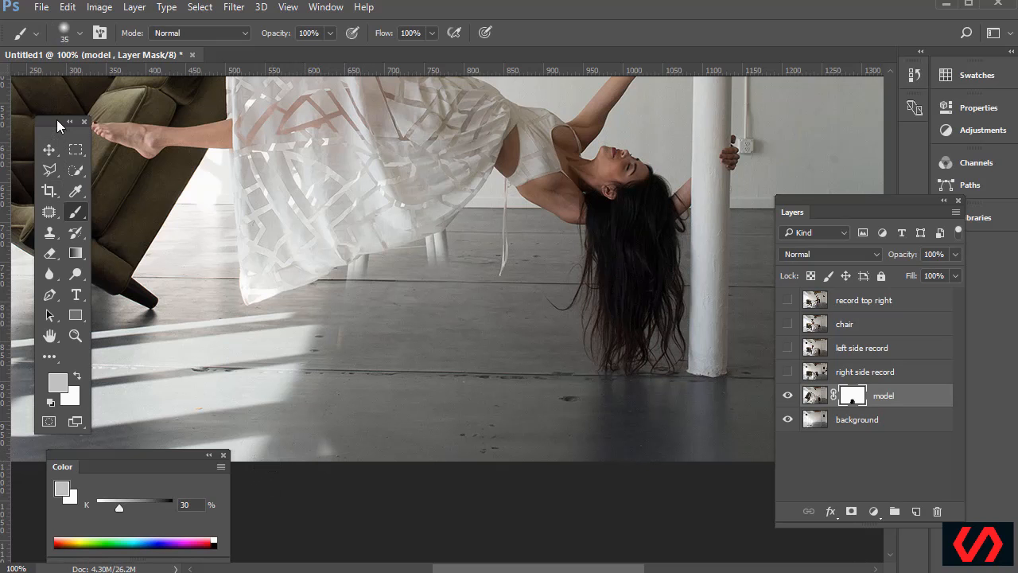
Reset colours to default and make black the foreground colour, brush at 80 px
key(x)
key(d)
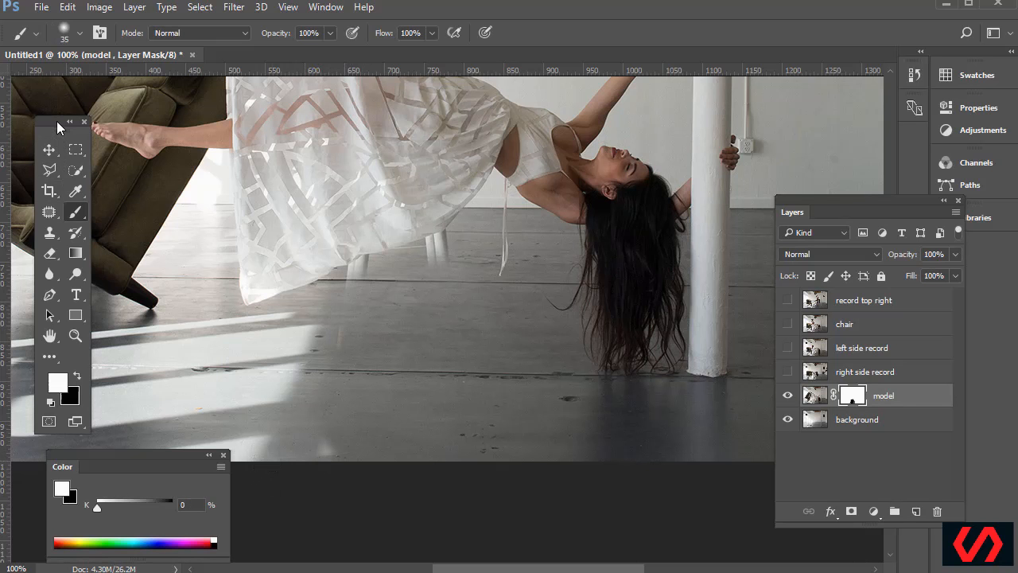
key(x)
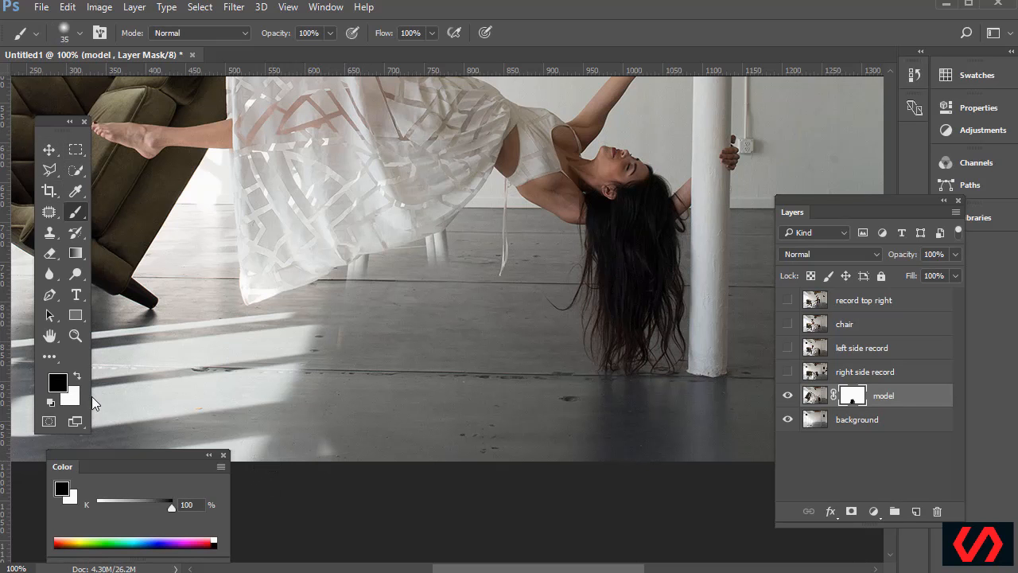
key(bracketright)
key(bracketright)
key(bracketright)
key(bracketright)
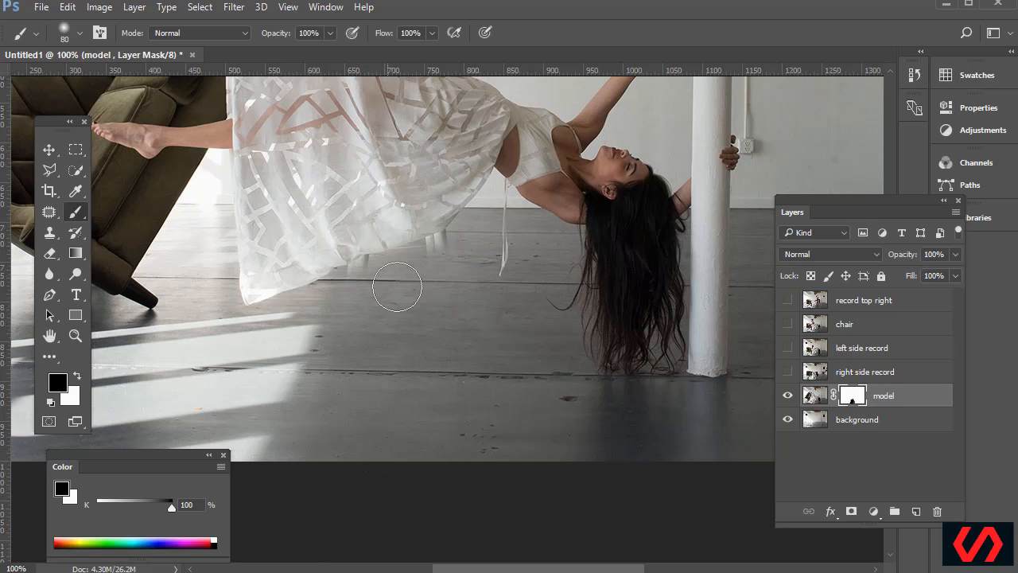
scroll(261, 285, up, 2)
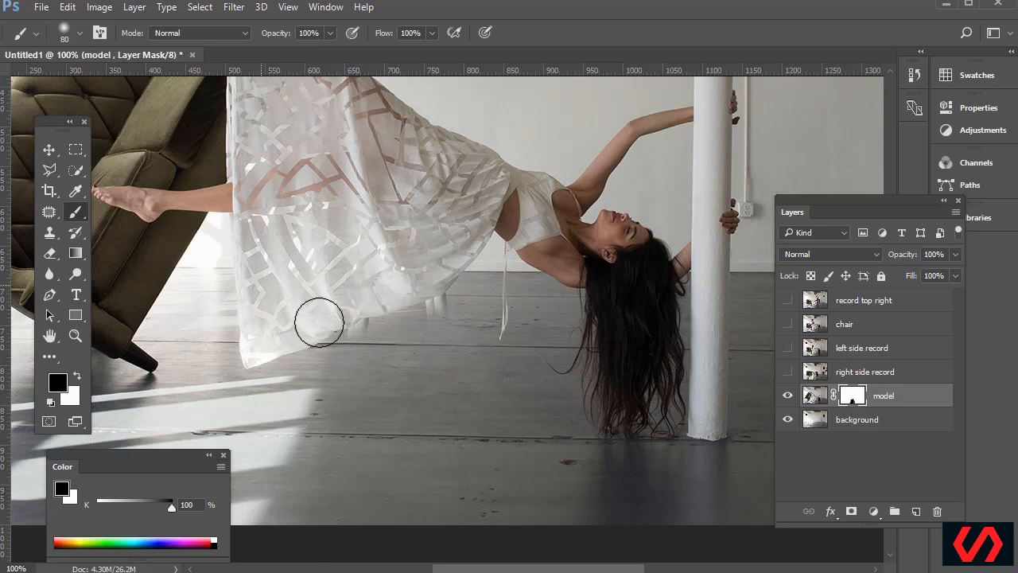
scroll(336, 375, up, 8)
scroll(432, 411, up, 1)
drag(499, 567, 397, 567)
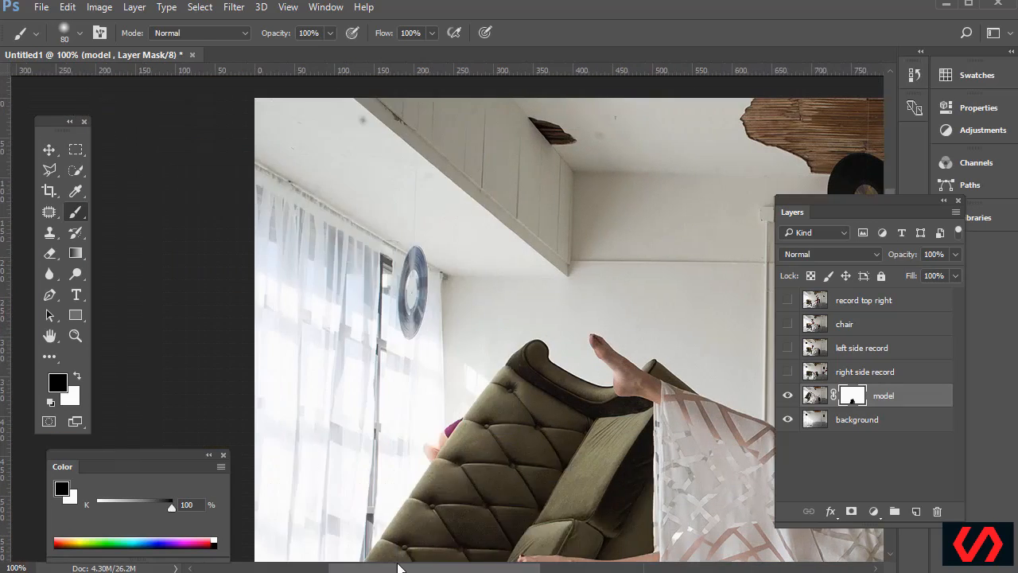
drag(517, 567, 613, 568)
scroll(445, 418, down, 5)
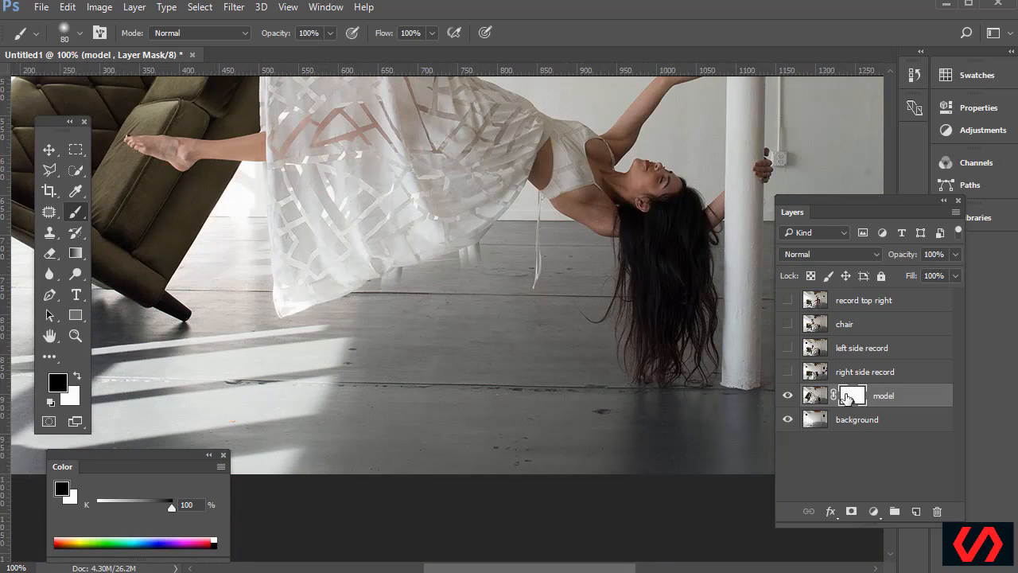
shift+click(852, 399)
shift+click(852, 397)
shift+click(852, 397)
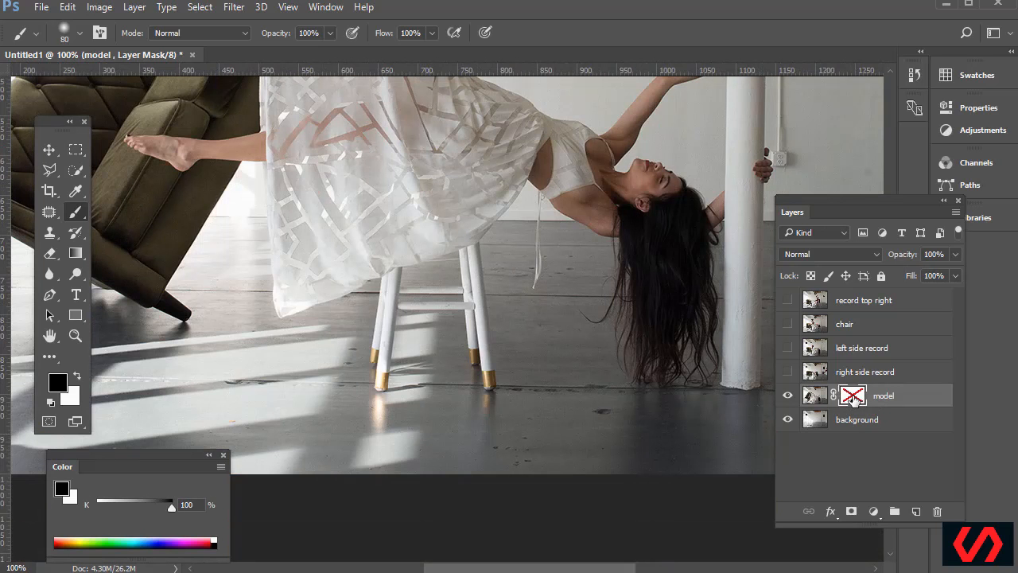
shift+click(852, 398)
shift+click(852, 398)
shift+click(852, 398)
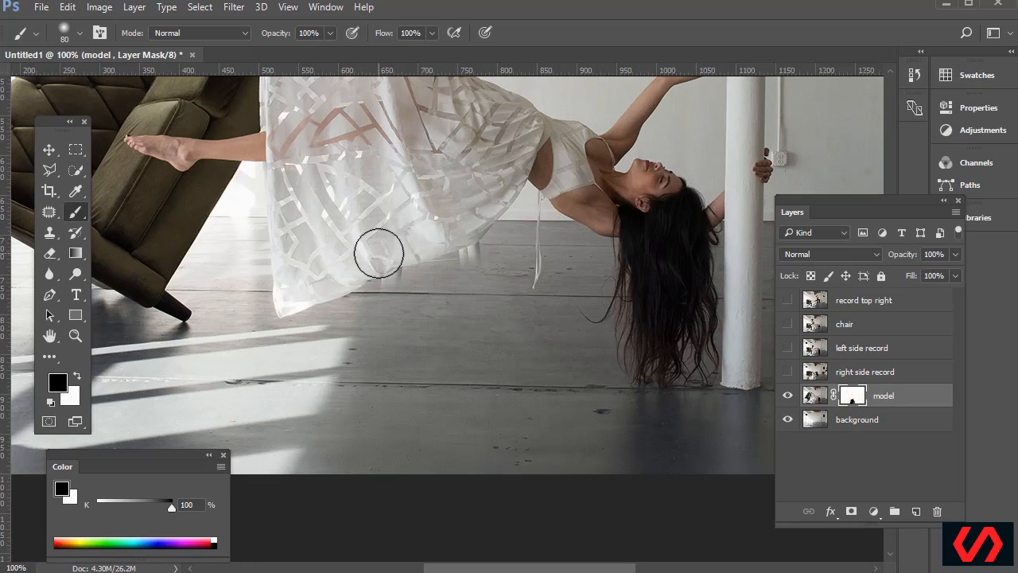
key(ctrl+plus)
key(ctrl+plus)
Outline the leftover stool-leg area with the Polygonal Lasso, then clear the selection
mouse_move(49, 179)
mouse_down()
mouse_move(97, 167)
mouse_move(98, 183)
mouse_up()
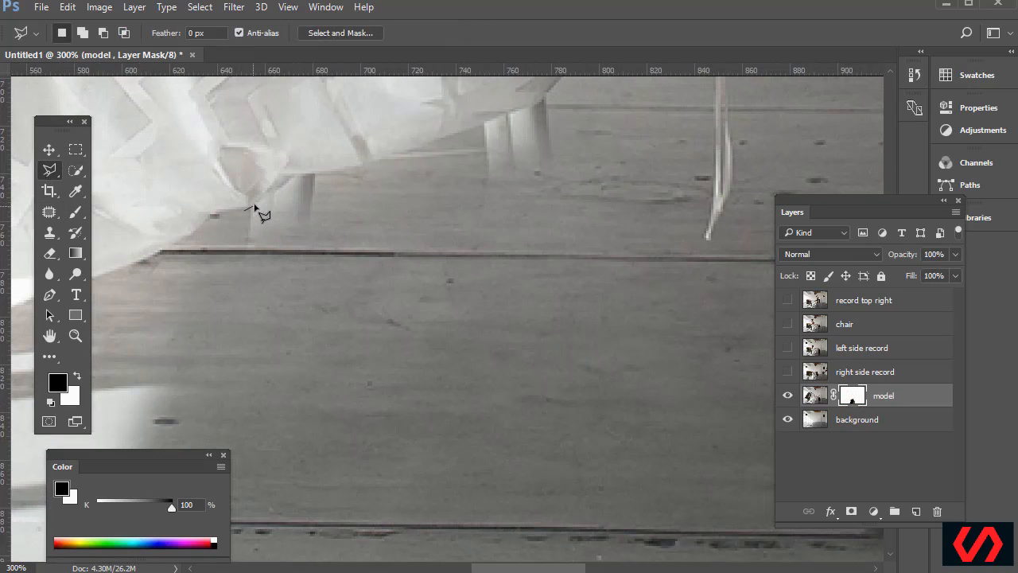
click(291, 174)
click(354, 168)
click(377, 159)
click(530, 107)
click(555, 87)
click(634, 234)
click(255, 373)
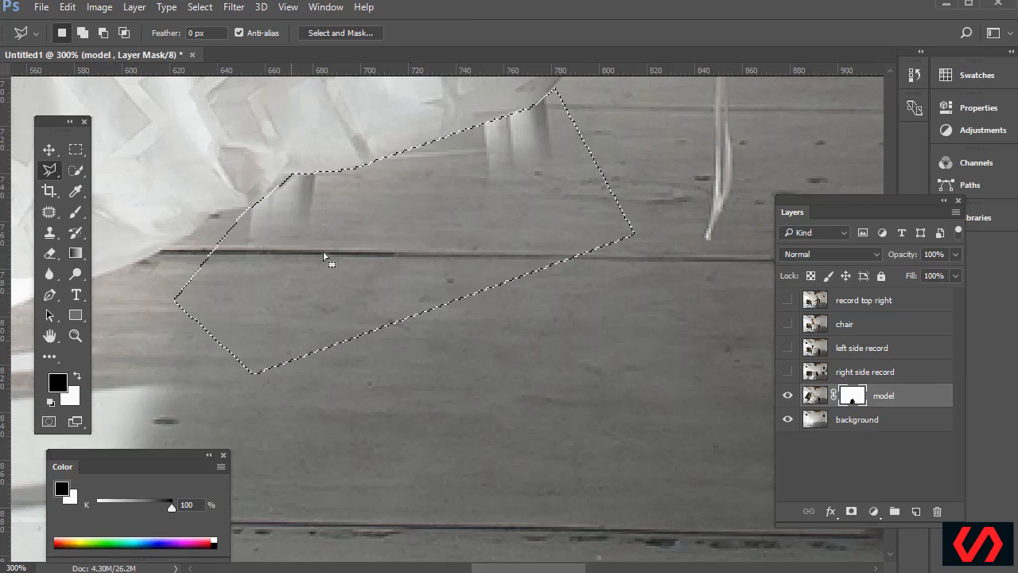
key(alt)
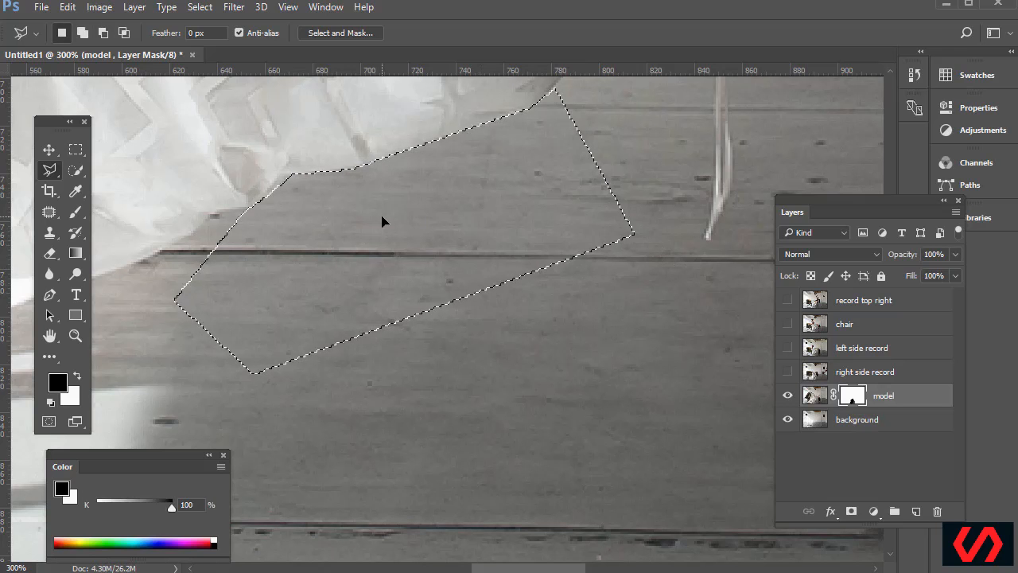
click(76, 150)
key(ctrl+d)
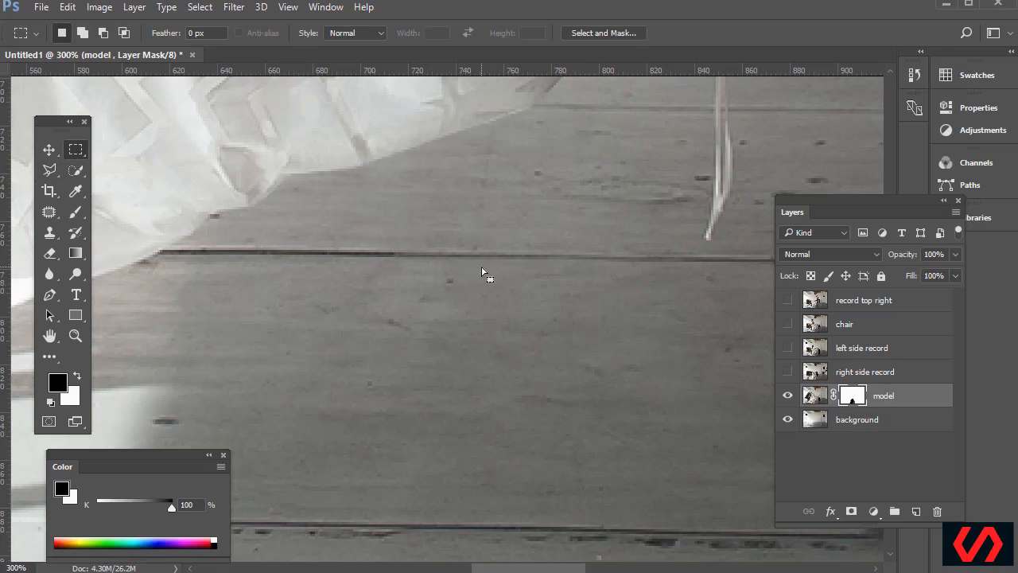
Preview the model mask alone, return to the image, and zoom out to the full composite
alt+click(852, 398)
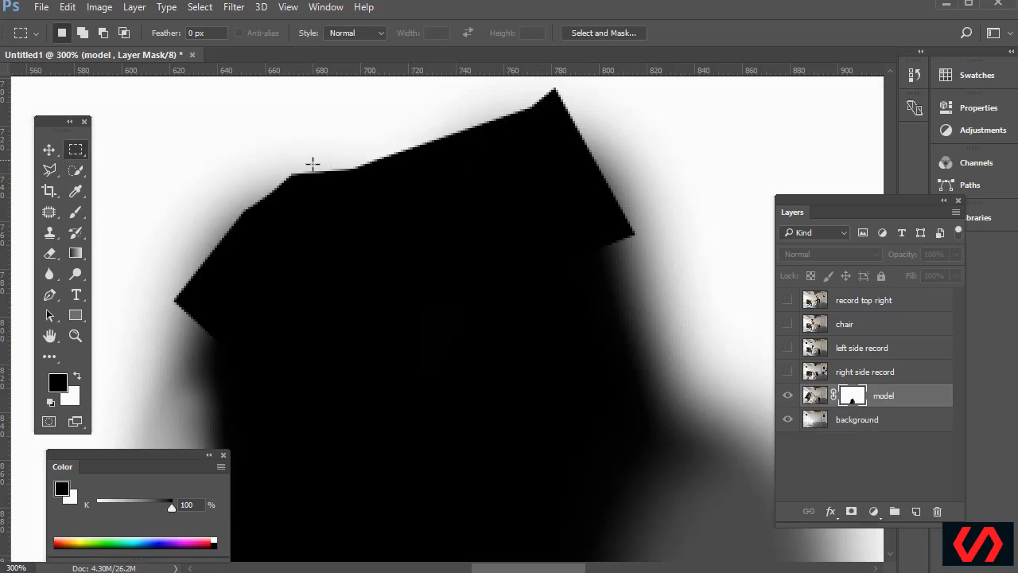
alt+click(852, 397)
key(ctrl+1)
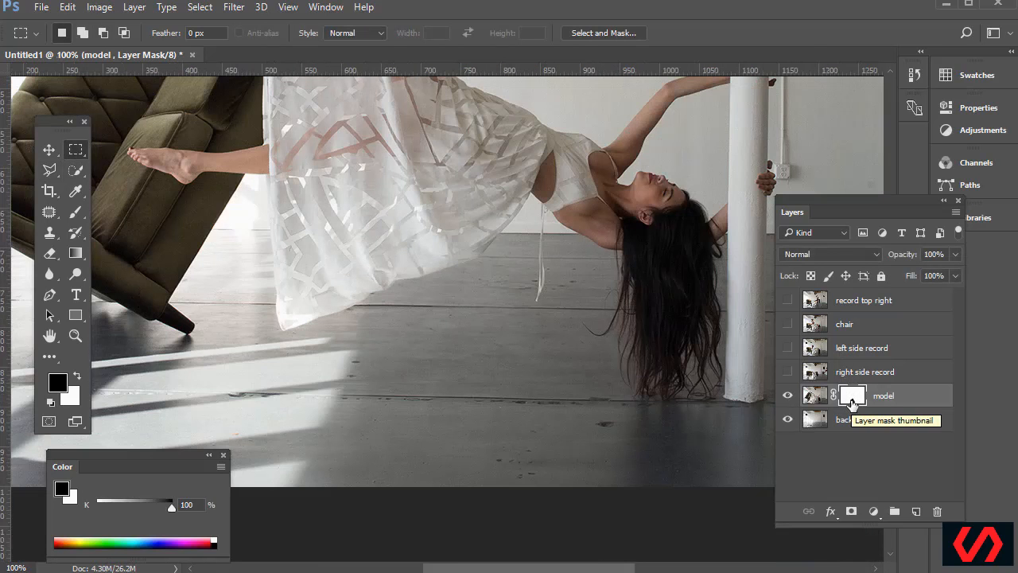
key(ctrl+minus)
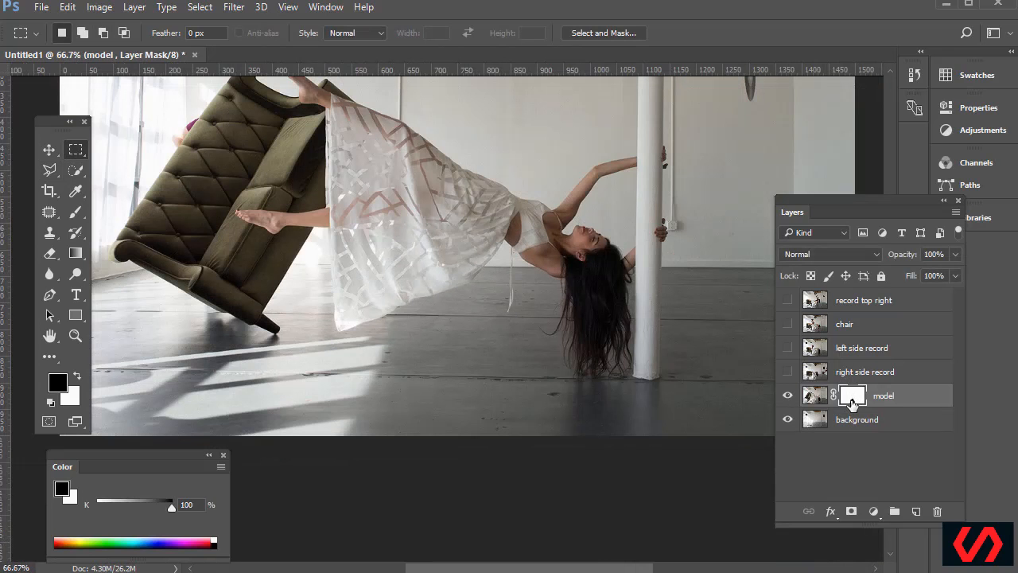
key(ctrl+minus)
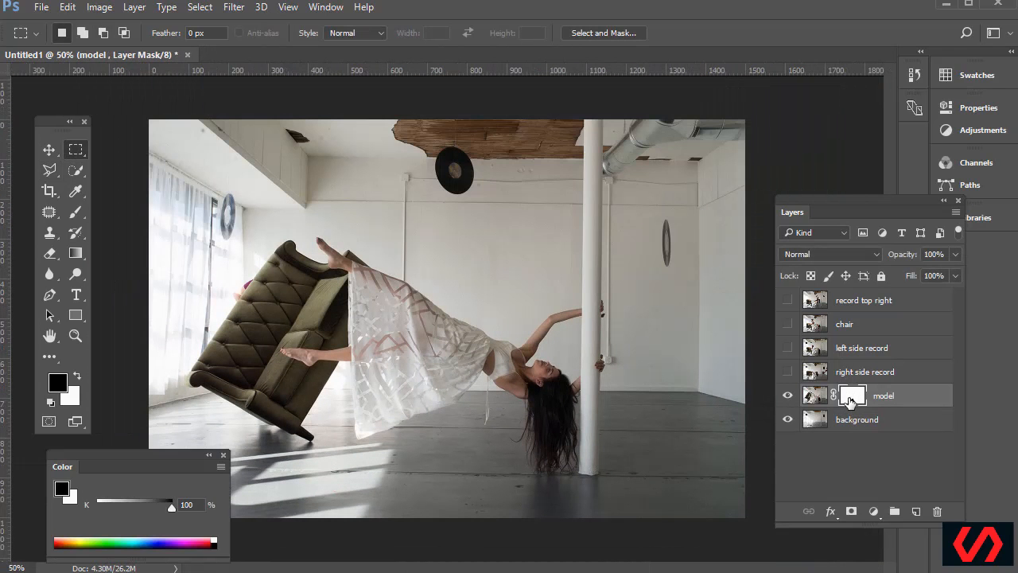
Lasso the stray shoulder beside the sofa's upper-left edge and fill it black on the mask
click(76, 335)
drag(218, 271, 298, 327)
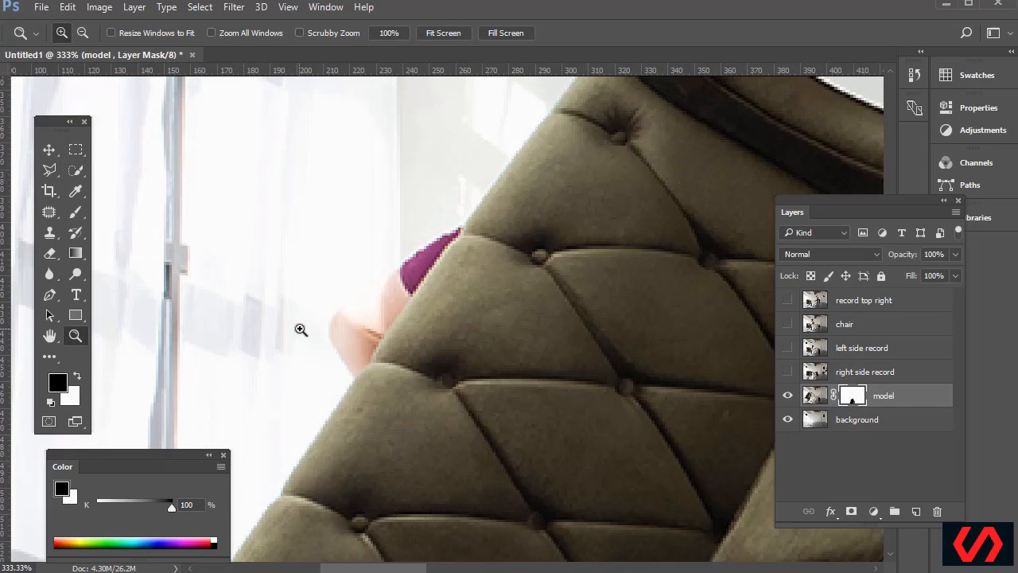
mouse_move(49, 170)
mouse_down()
mouse_move(98, 172)
mouse_move(102, 186)
mouse_up()
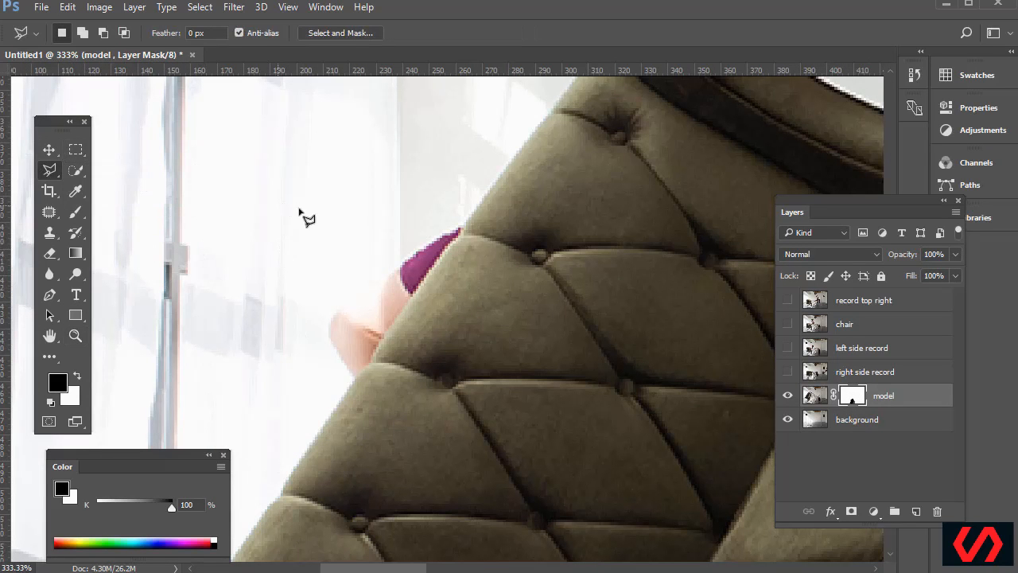
click(482, 198)
click(352, 383)
click(323, 369)
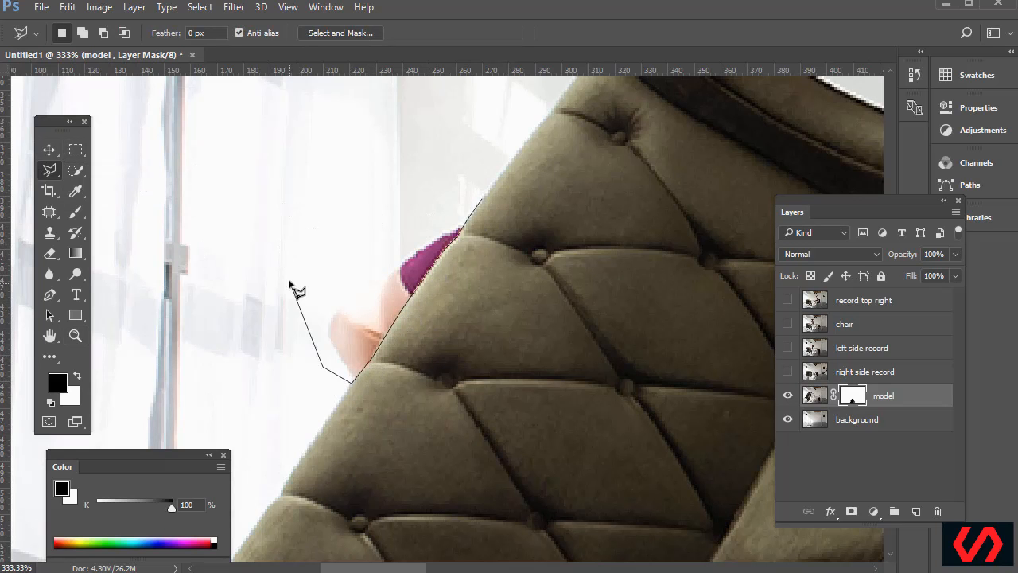
click(335, 273)
double_click(441, 213)
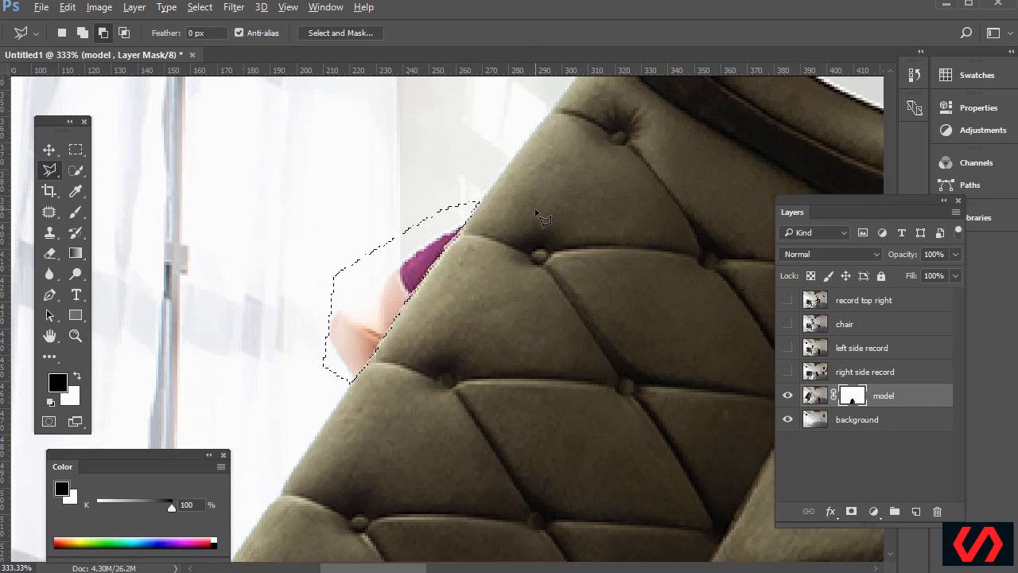
key(alt+BackSpace)
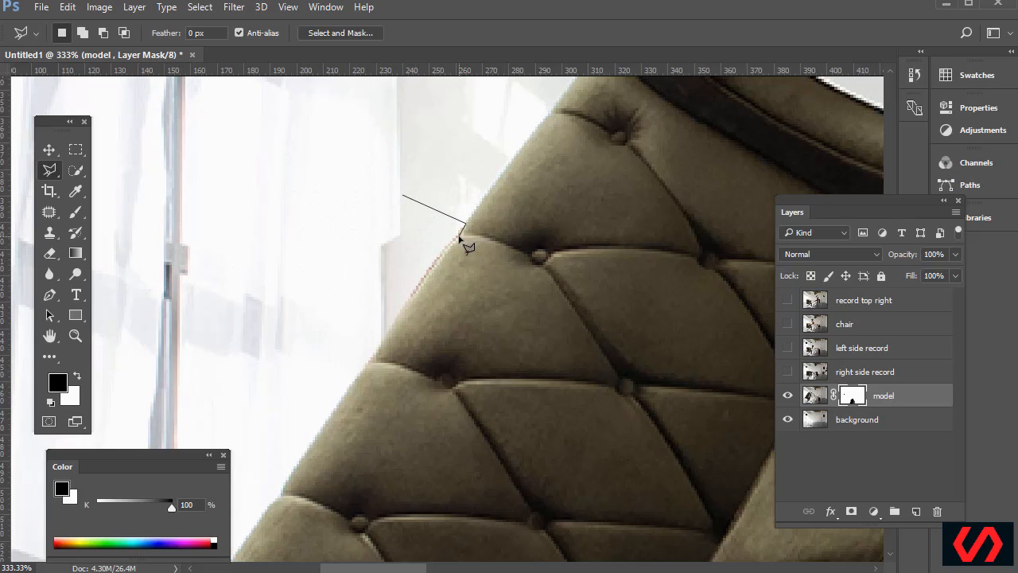
Select another sliver along the sofa edge, then cancel leftover outlines and deselect
click(442, 255)
double_click(400, 261)
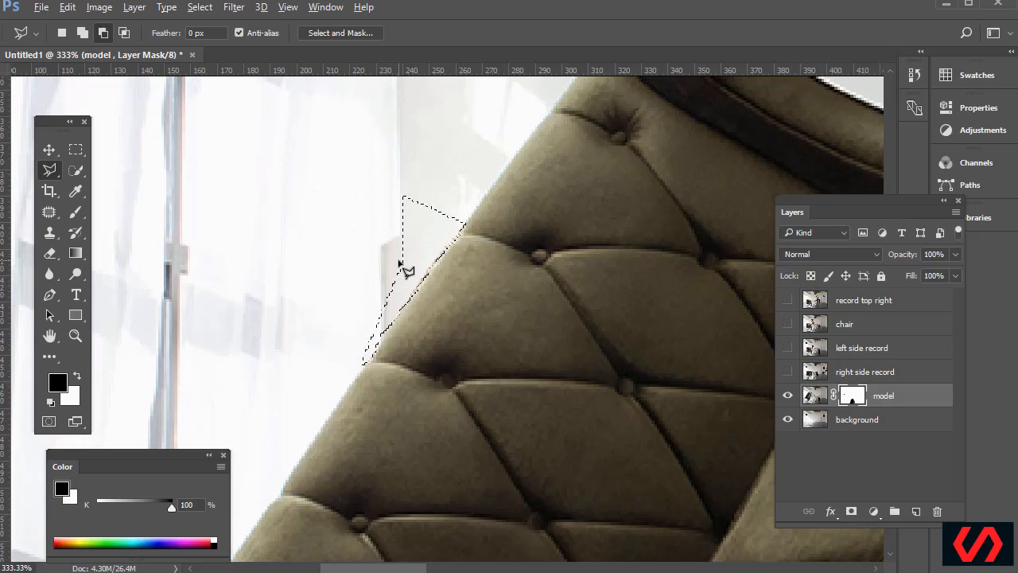
key(ctrl+d)
click(434, 151)
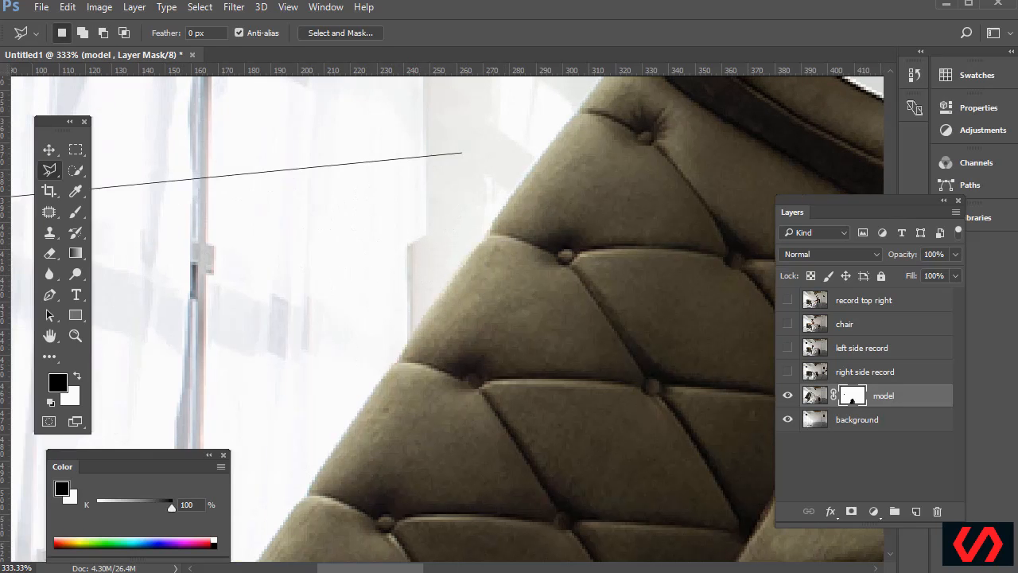
key(Escape)
click(333, 152)
key(Escape)
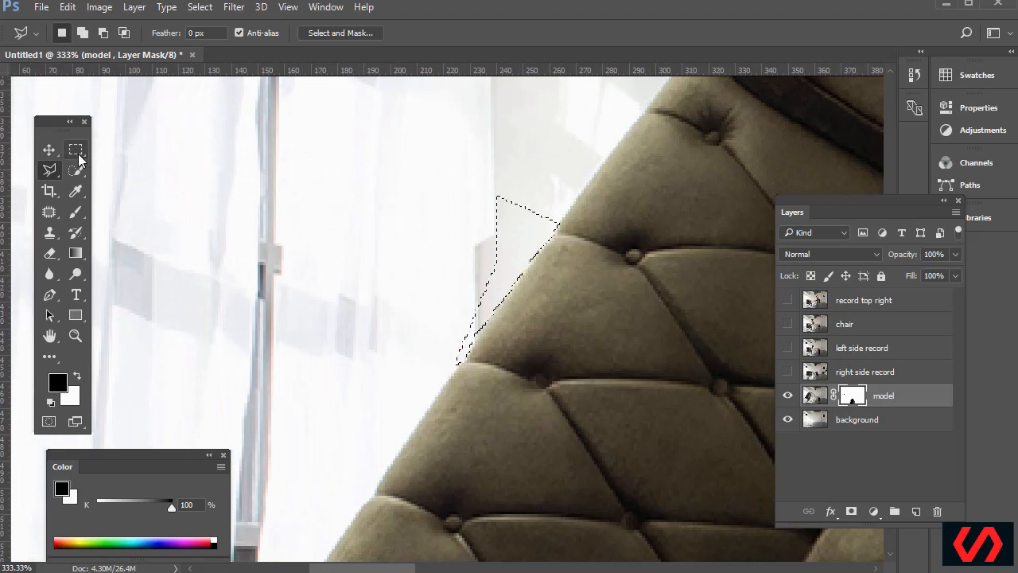
click(76, 149)
key(ctrl+d)
Check the masked edges, then toggle the right and left side record layers against the composite
key(ctrl+minus)
key(ctrl+minus)
key(ctrl+minus)
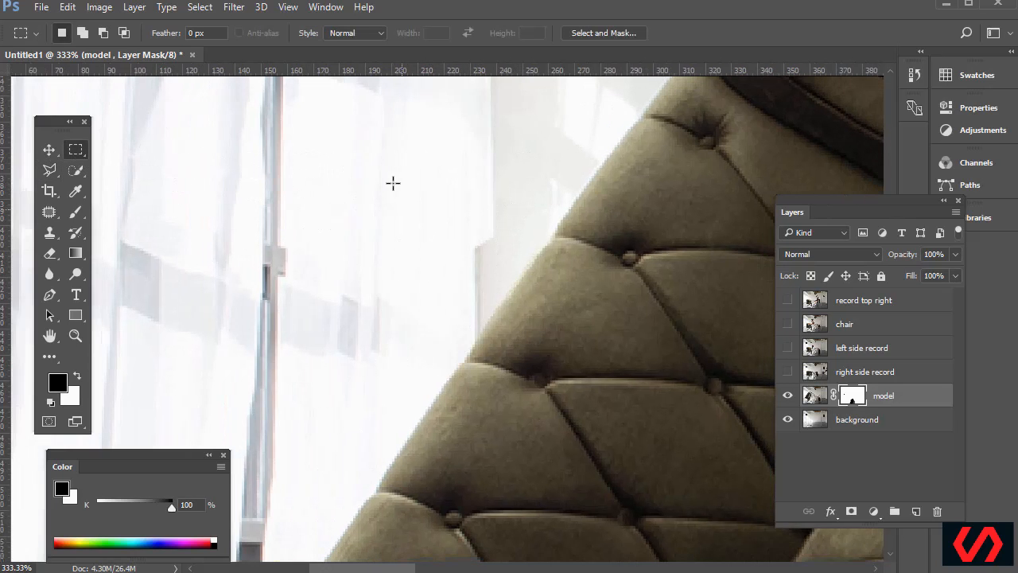
key(ctrl+plus)
key(ctrl+plus)
key(ctrl+plus)
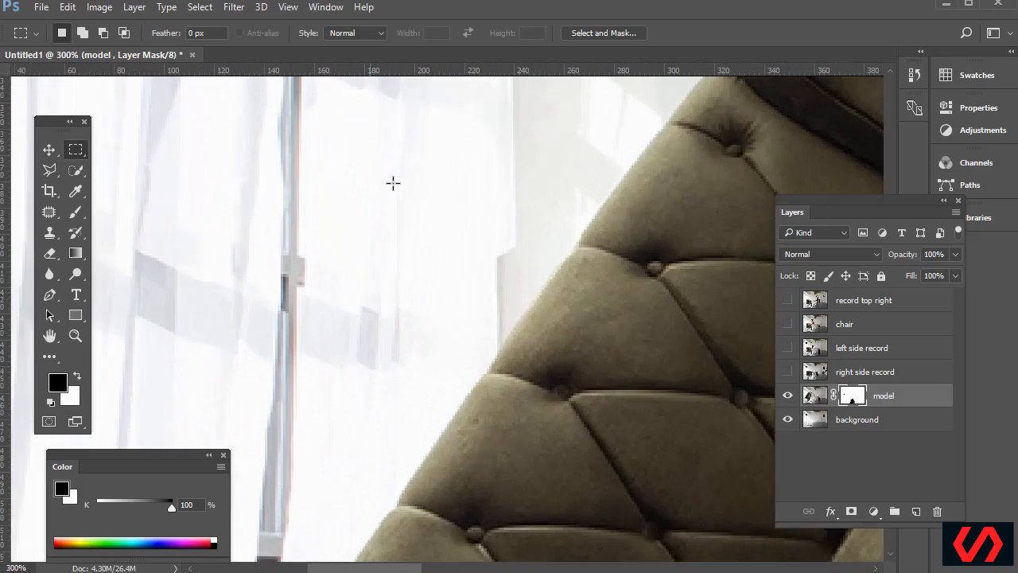
key(ctrl+minus)
key(ctrl+minus)
key(ctrl+minus)
key(ctrl+minus)
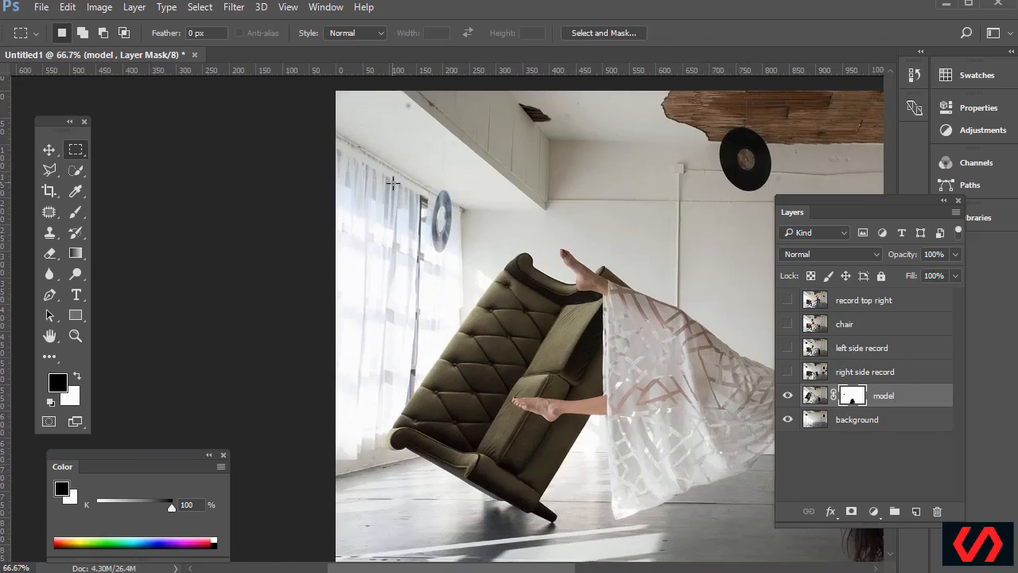
key(ctrl+plus)
key(ctrl+plus)
key(ctrl+plus)
key(ctrl+plus)
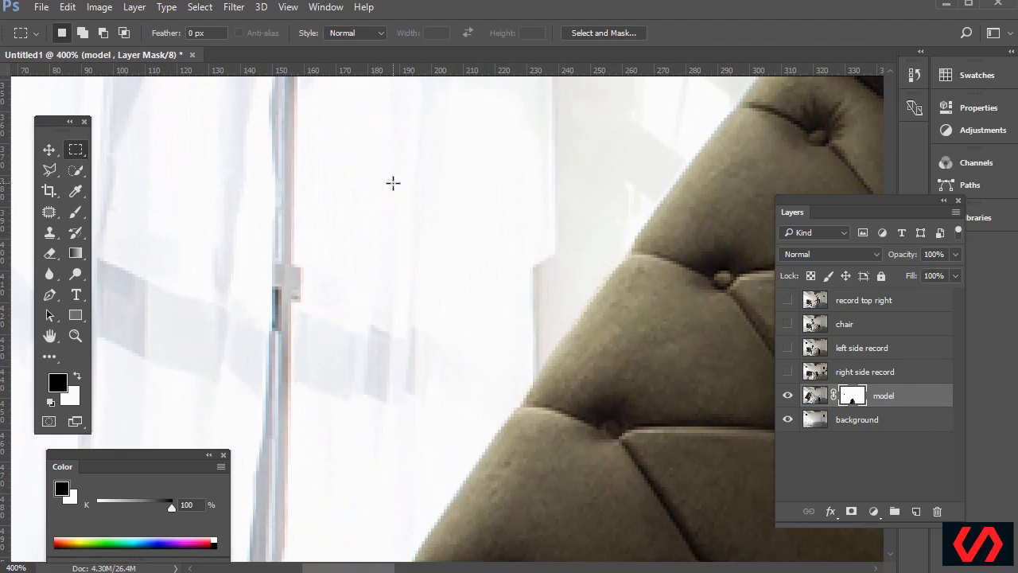
click(787, 372)
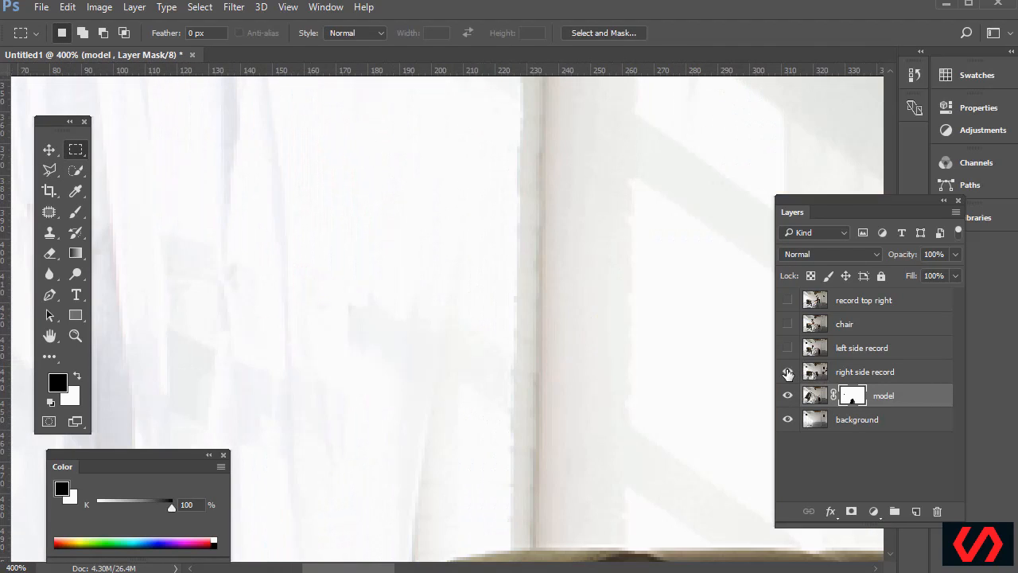
click(787, 372)
click(788, 372)
click(787, 372)
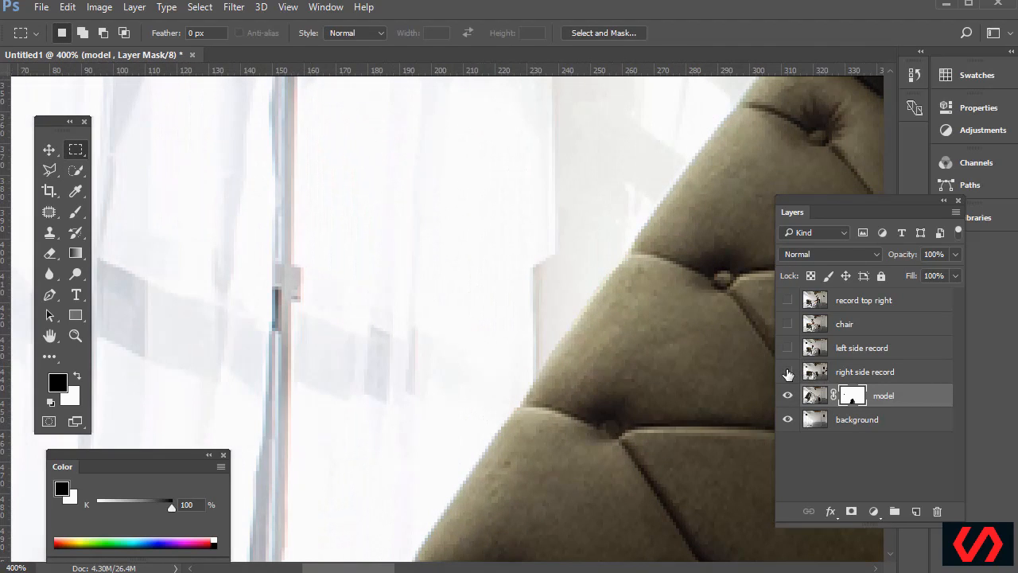
click(787, 349)
click(787, 349)
Toggle the chair layer on and off to compare, leaving it hidden
click(787, 324)
click(788, 324)
click(788, 324)
click(787, 324)
click(788, 323)
scroll(717, 231, down, 5)
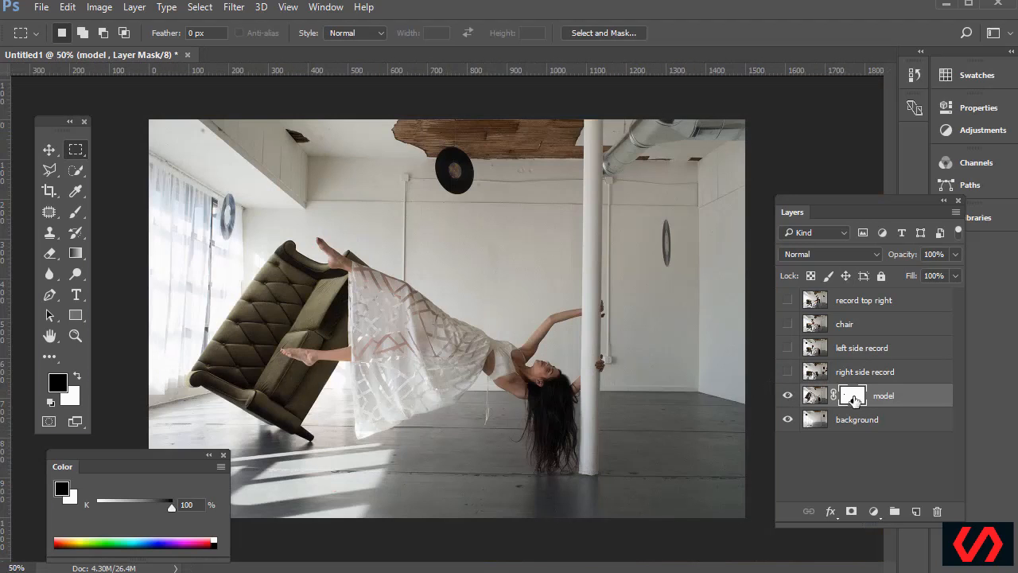
Compare the model with her mask disabled and enabled, leaving the mask on
shift+click(852, 398)
shift+click(855, 398)
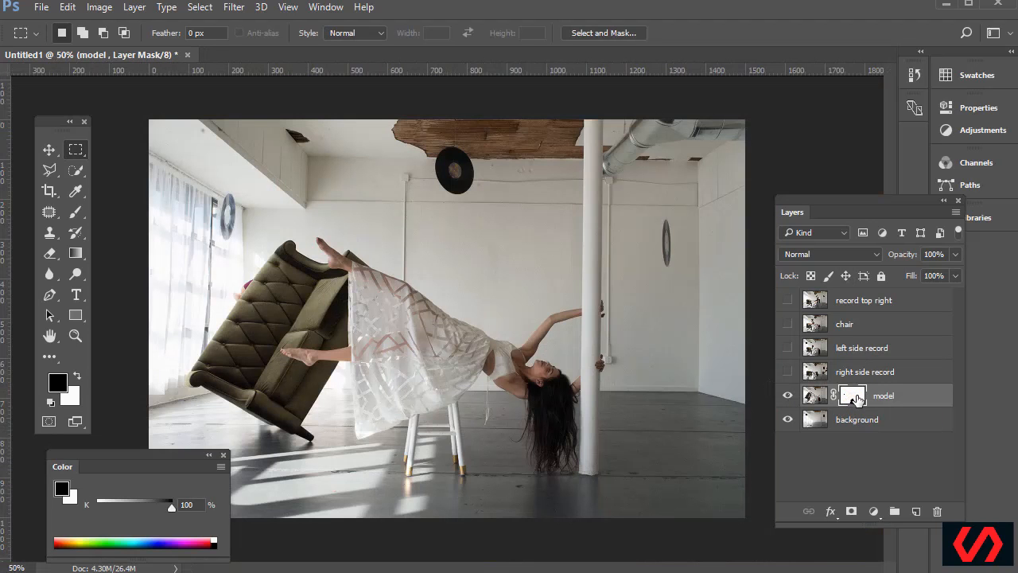
shift+click(855, 397)
shift+click(856, 397)
shift+click(856, 398)
shift+click(856, 397)
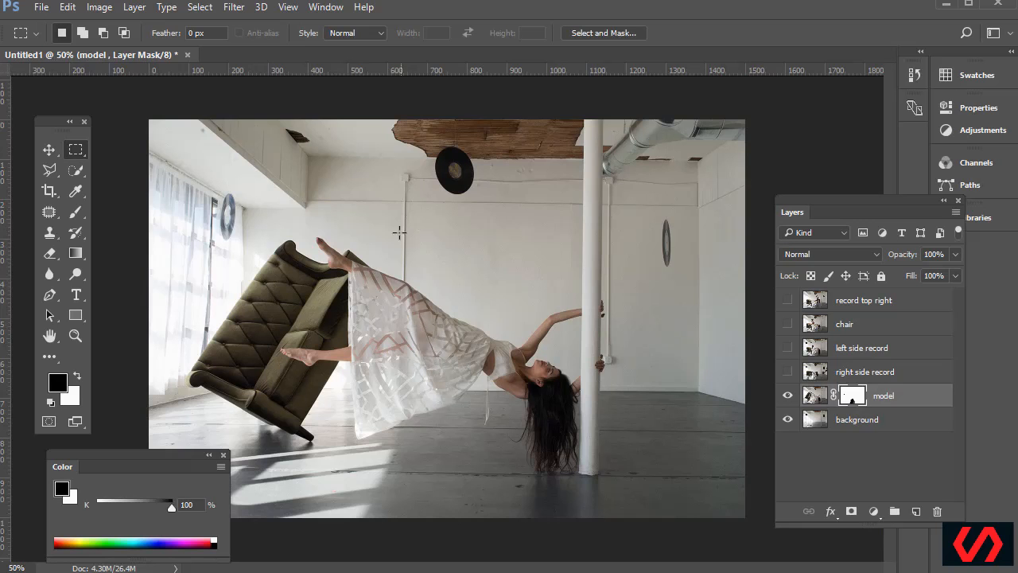
key(ctrl+plus)
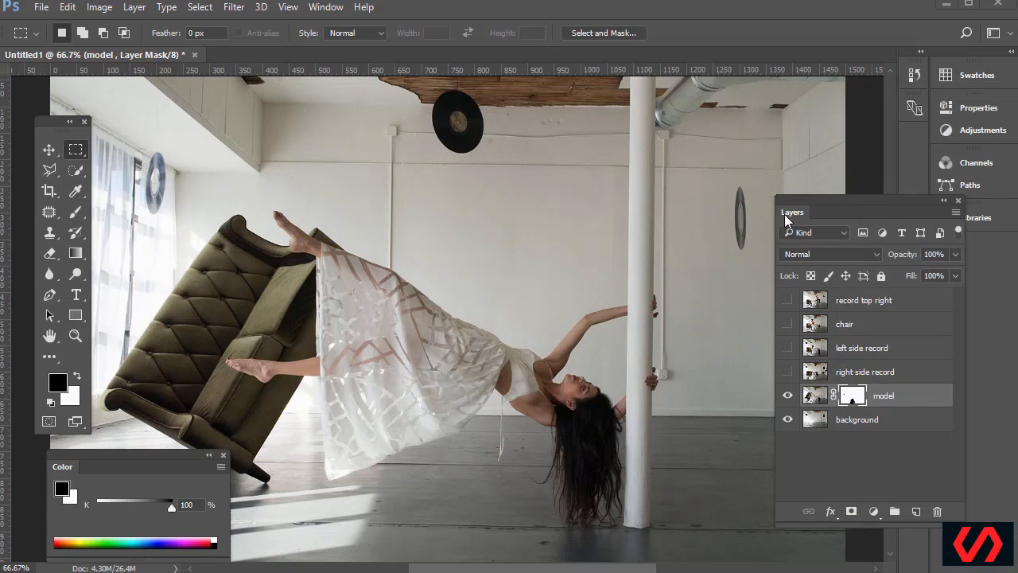
Toggle the right side record layer a few times and leave it visible
mouse_move(851, 198)
mouse_down()
mouse_move(841, 202)
mouse_move(851, 209)
mouse_up()
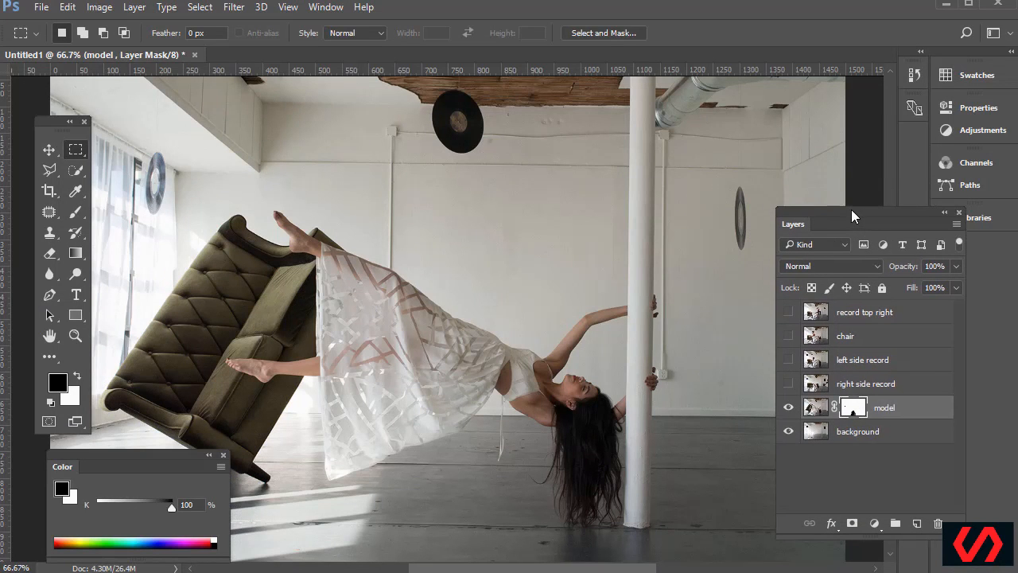
click(789, 385)
click(789, 386)
click(788, 386)
click(788, 386)
click(789, 385)
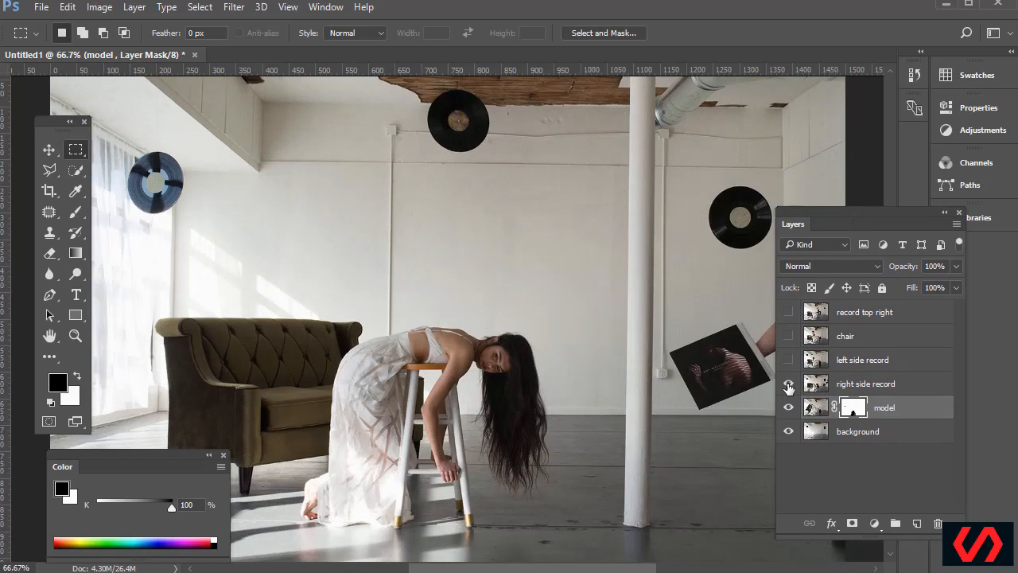
drag(642, 569, 707, 569)
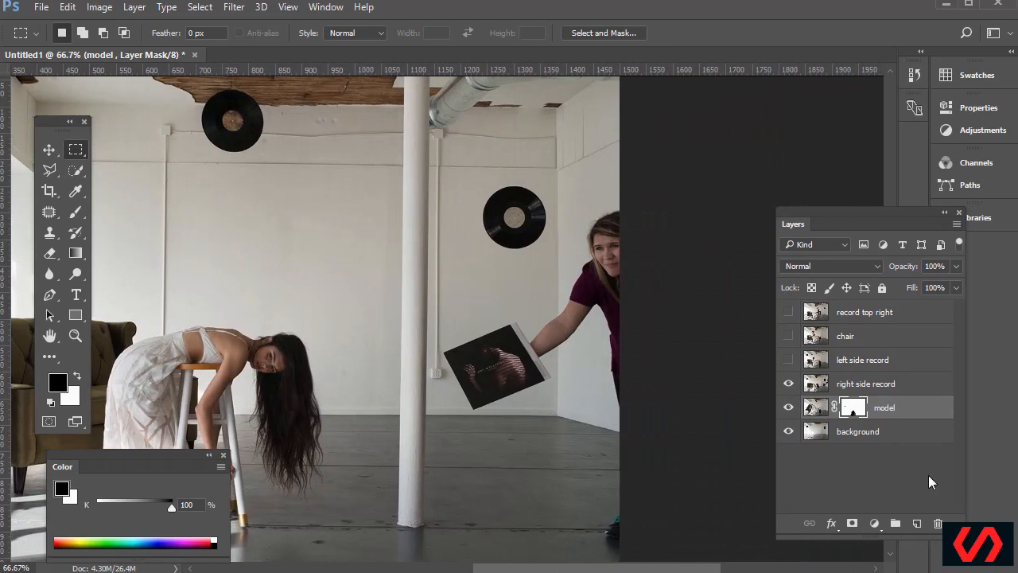
Make right side record the active layer and zoom in on the held album
click(875, 385)
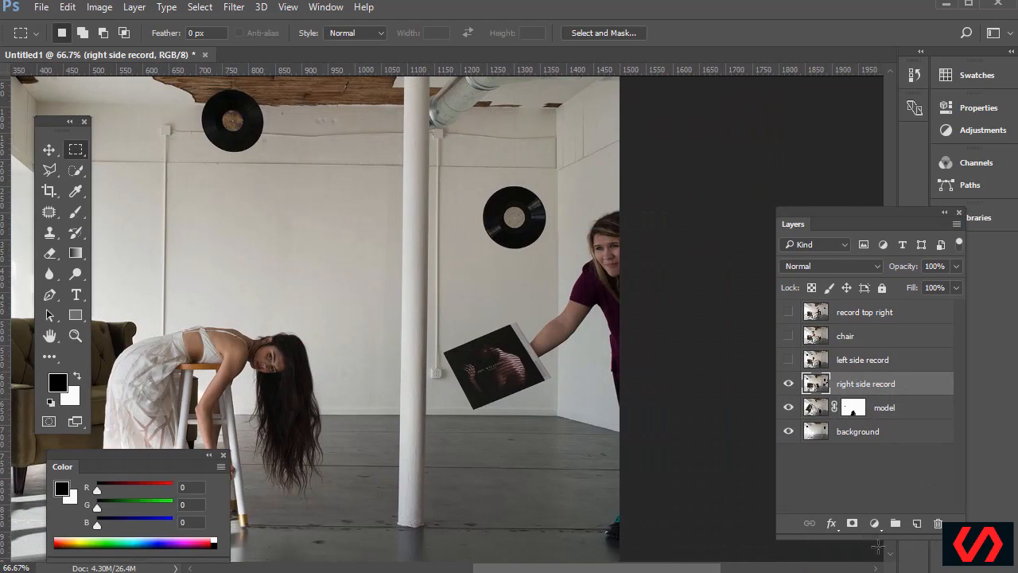
click(76, 335)
mouse_move(416, 307)
mouse_down()
mouse_move(537, 402)
mouse_move(586, 421)
mouse_up()
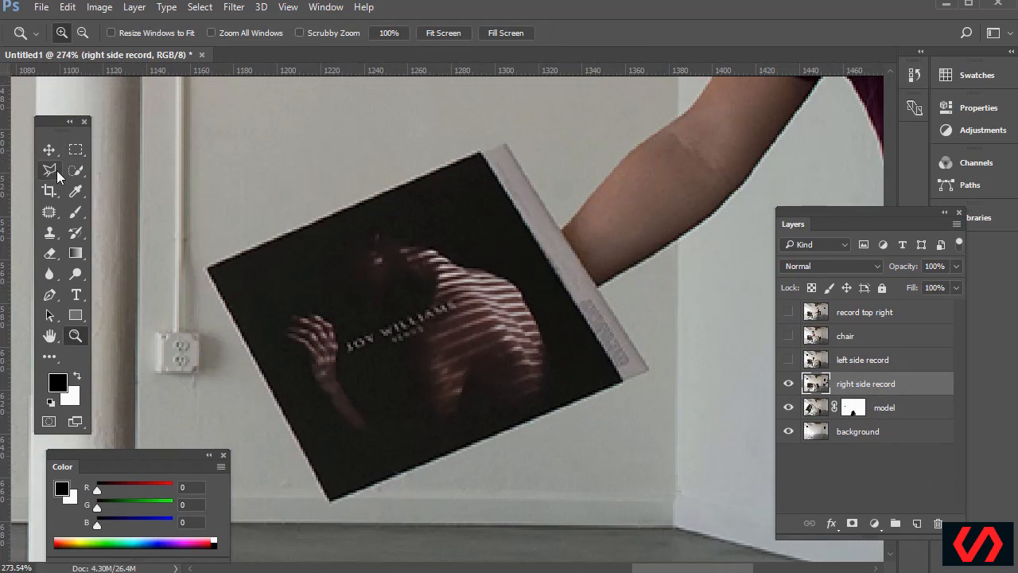
Outline the album sleeve with the Polygonal Lasso and add a layer mask from it
click(54, 169)
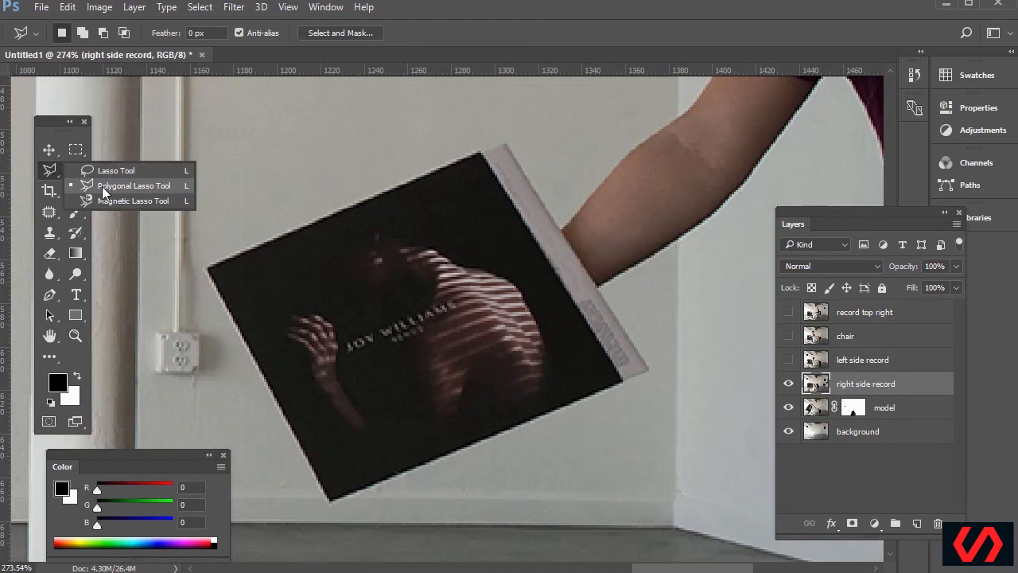
click(102, 186)
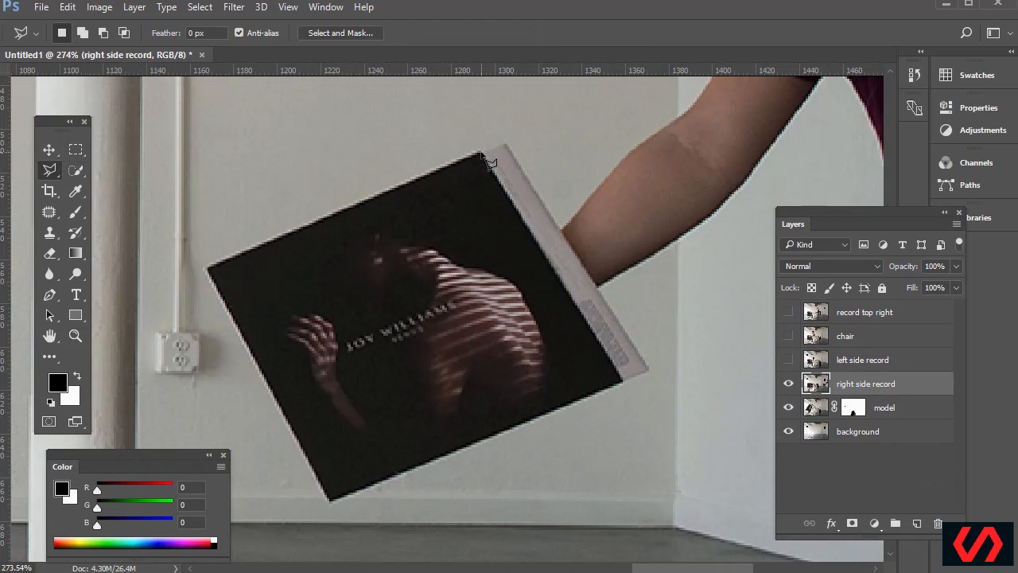
click(484, 154)
click(506, 145)
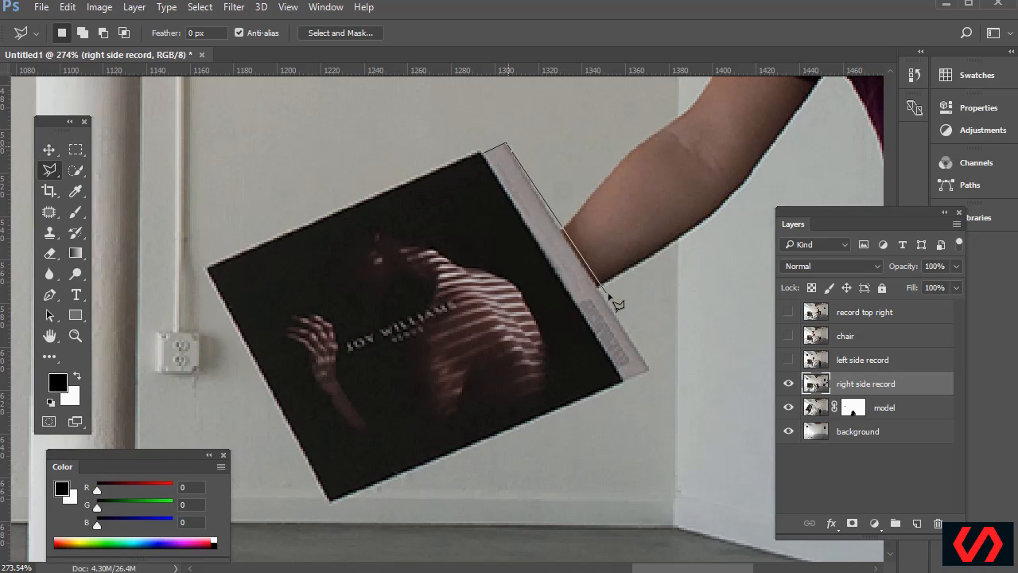
click(648, 369)
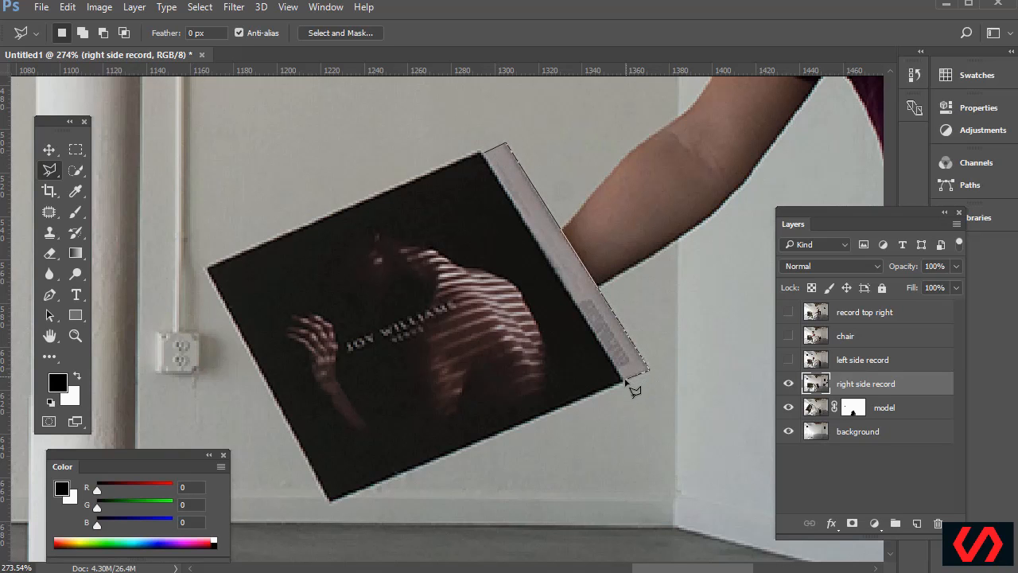
click(624, 383)
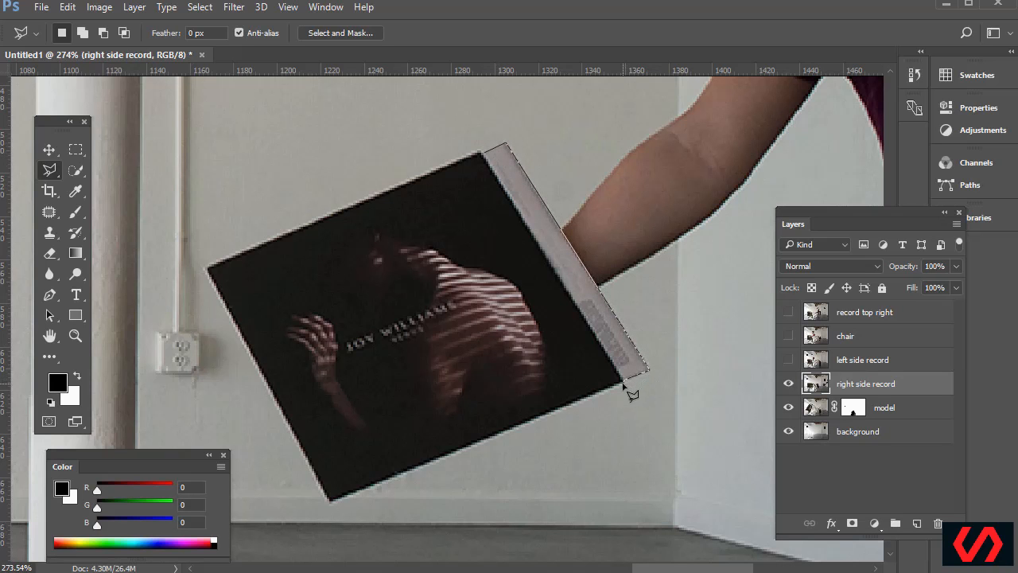
click(332, 498)
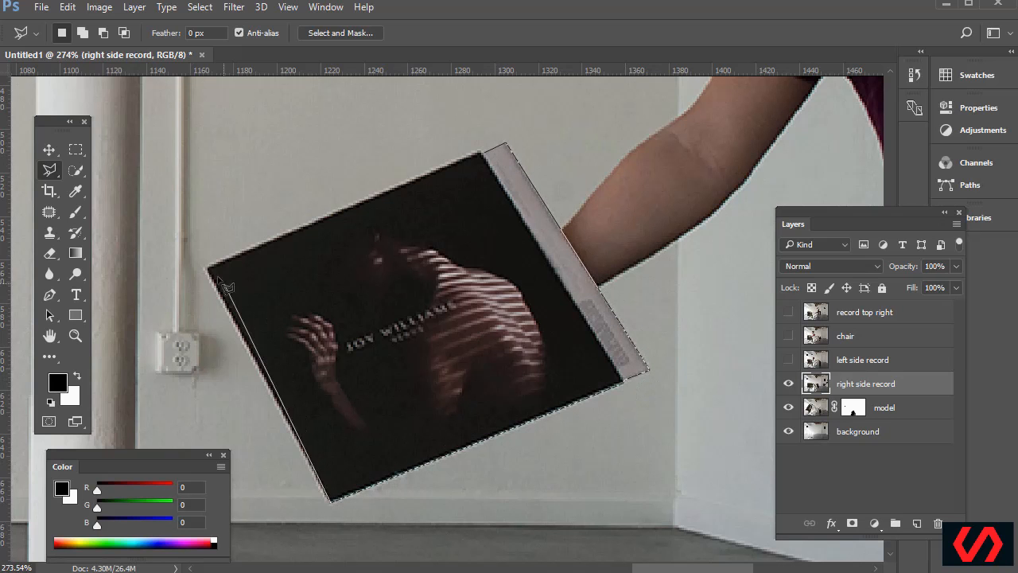
click(207, 268)
click(502, 145)
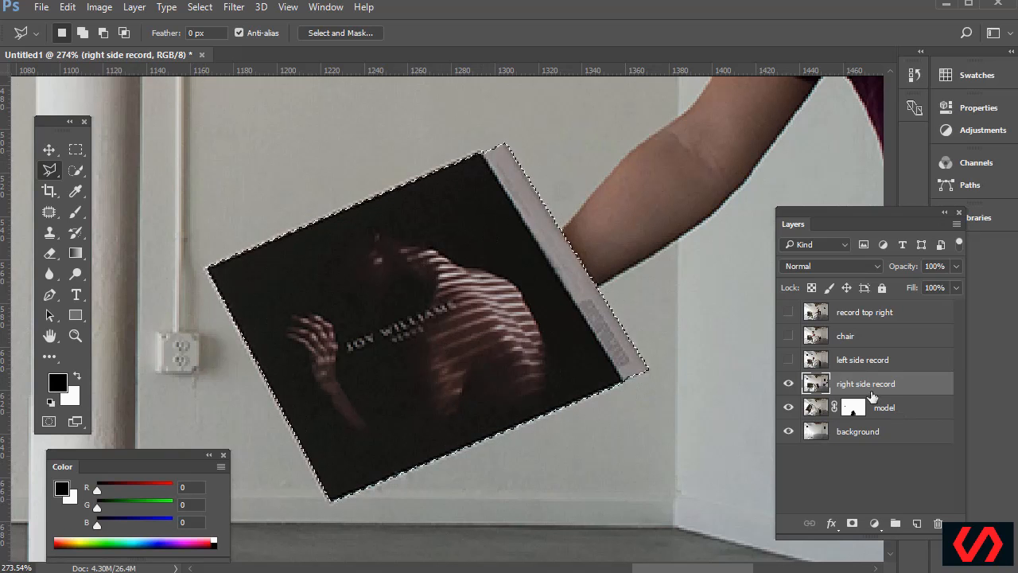
click(853, 529)
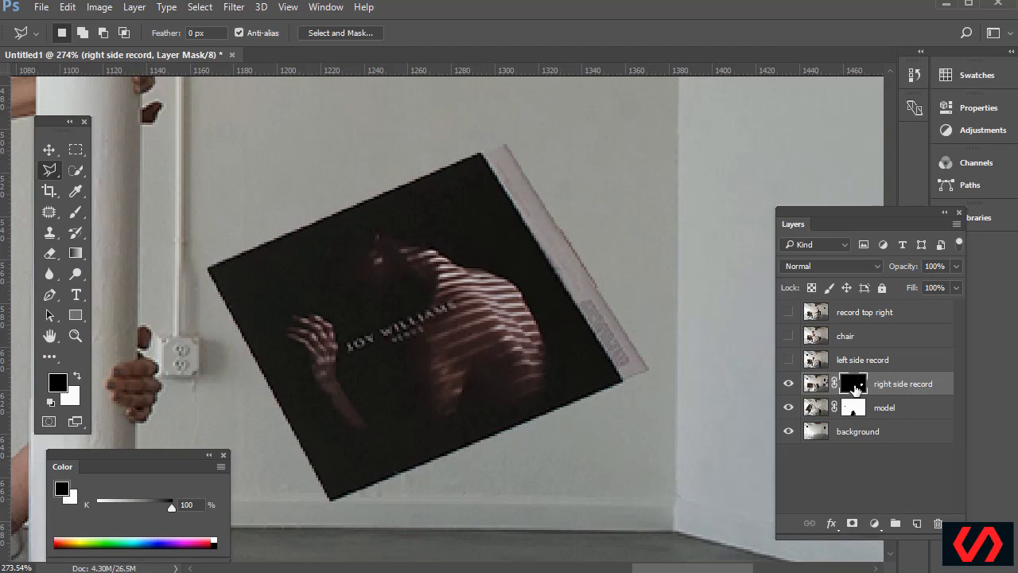
Zoom out and compare the record layer with its mask off and on, ending enabled
key(ctrl+minus)
key(ctrl+minus)
key(ctrl+minus)
key(ctrl+minus)
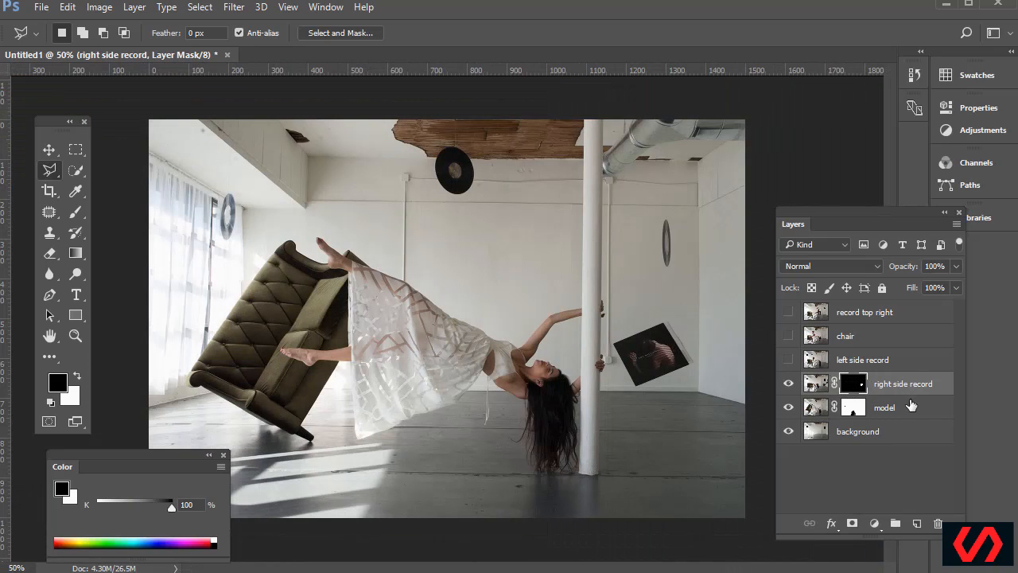
shift+click(856, 387)
shift+click(855, 388)
shift+click(855, 387)
shift+click(855, 387)
shift+click(855, 387)
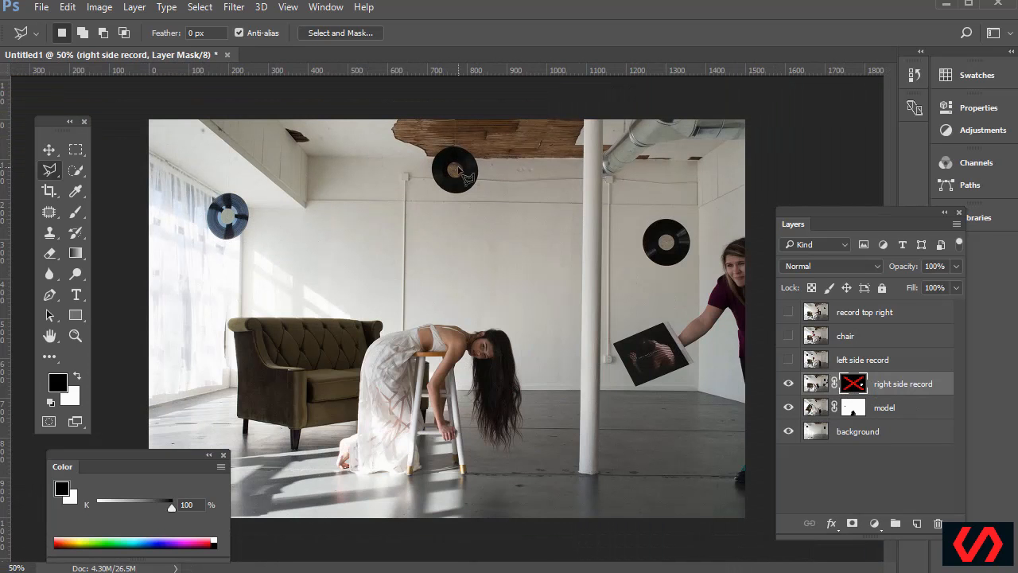
shift+click(854, 386)
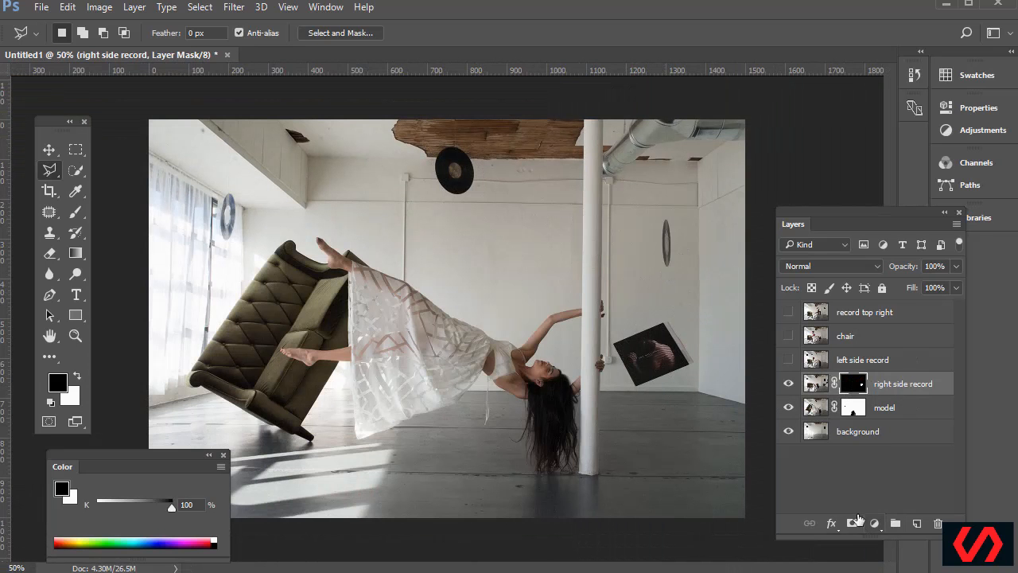
Show the left side record layer, Quick Select the vinyl record and mask the layer to it
click(856, 362)
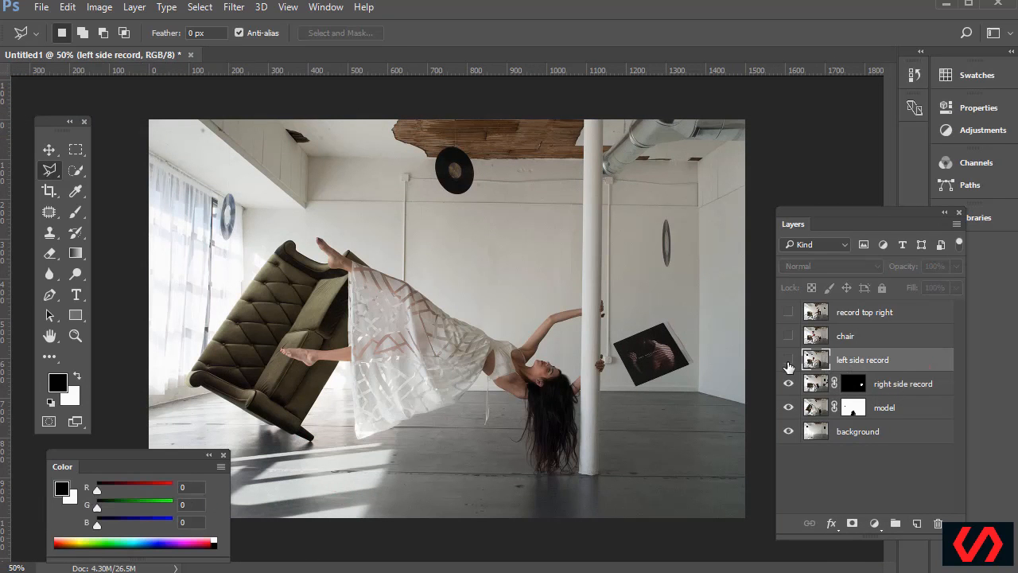
click(788, 360)
click(788, 360)
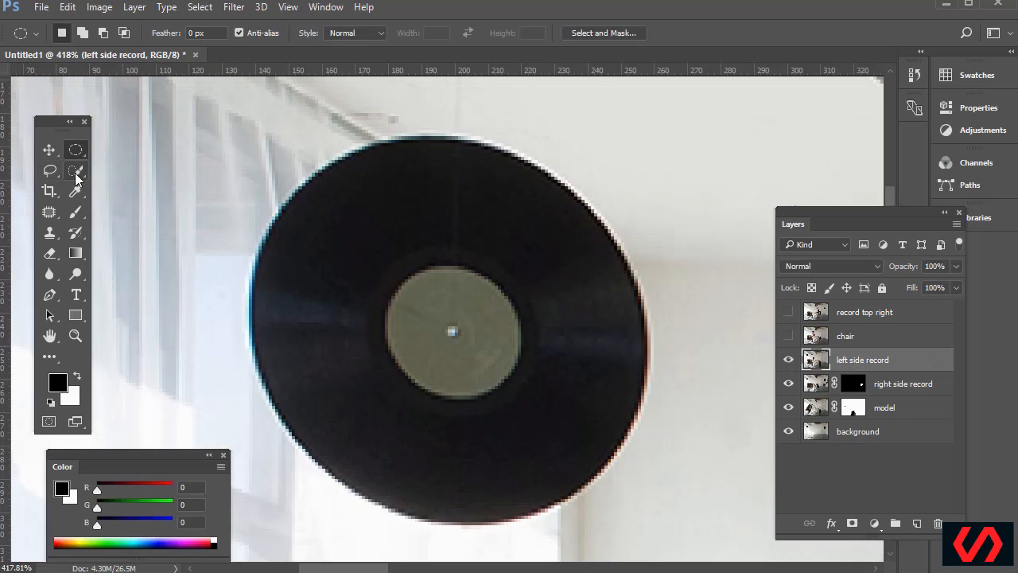
drag(76, 170, 151, 177)
mouse_move(398, 175)
mouse_down()
mouse_move(329, 209)
mouse_move(325, 293)
mouse_move(375, 327)
mouse_move(364, 325)
mouse_move(422, 164)
mouse_move(469, 225)
mouse_up()
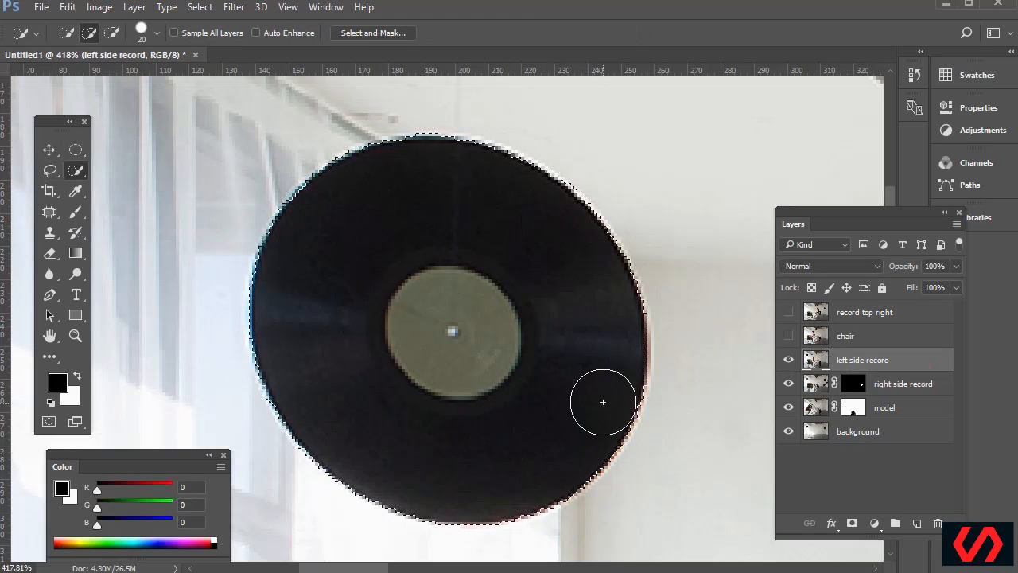
click(48, 172)
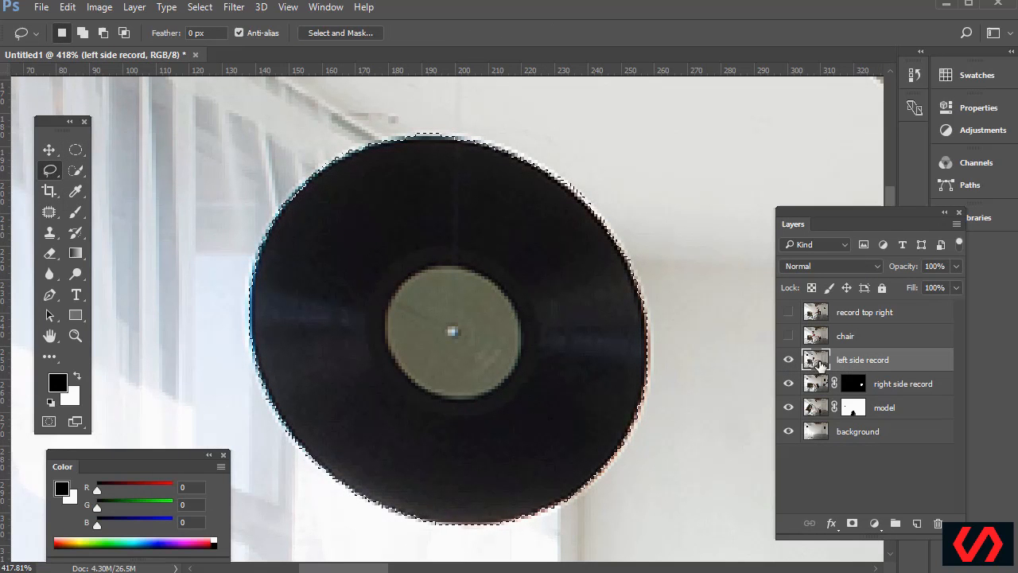
click(852, 524)
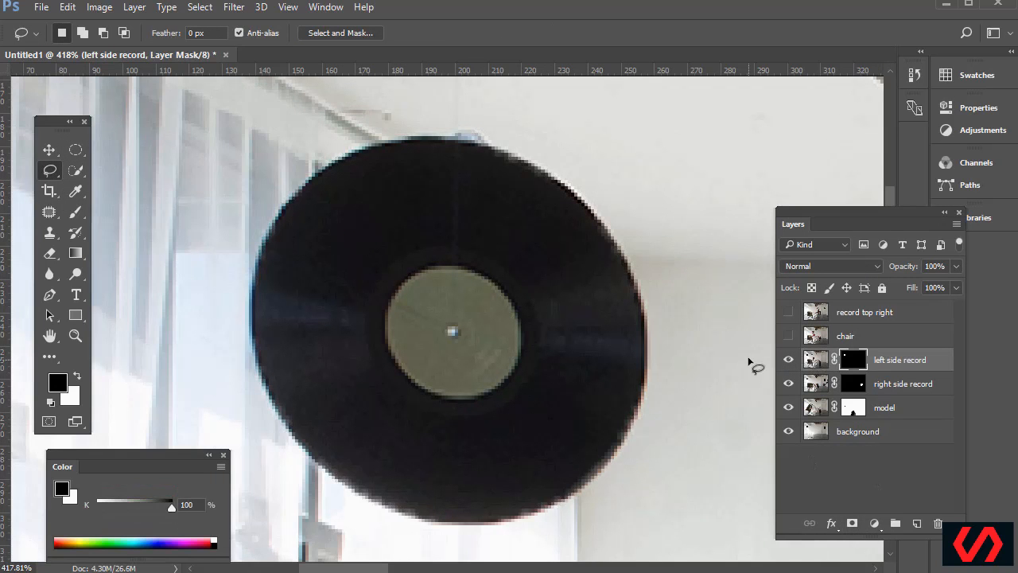
Zoom out, hide the record and model layers to see the empty room, then show them again
key(ctrl+minus)
key(ctrl+minus)
key(ctrl+minus)
key(ctrl+minus)
key(ctrl+minus)
key(ctrl+minus)
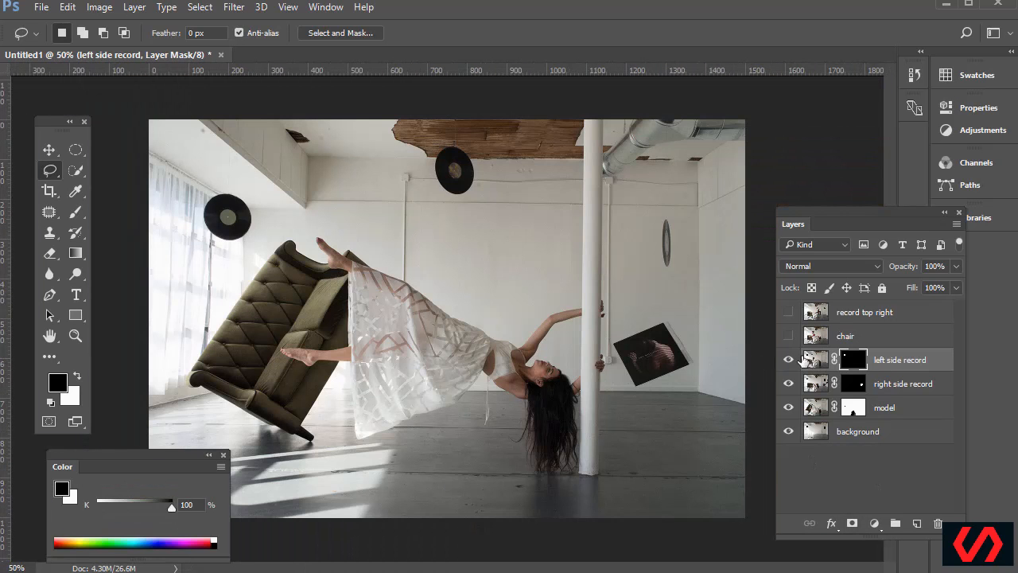
drag(788, 359, 792, 409)
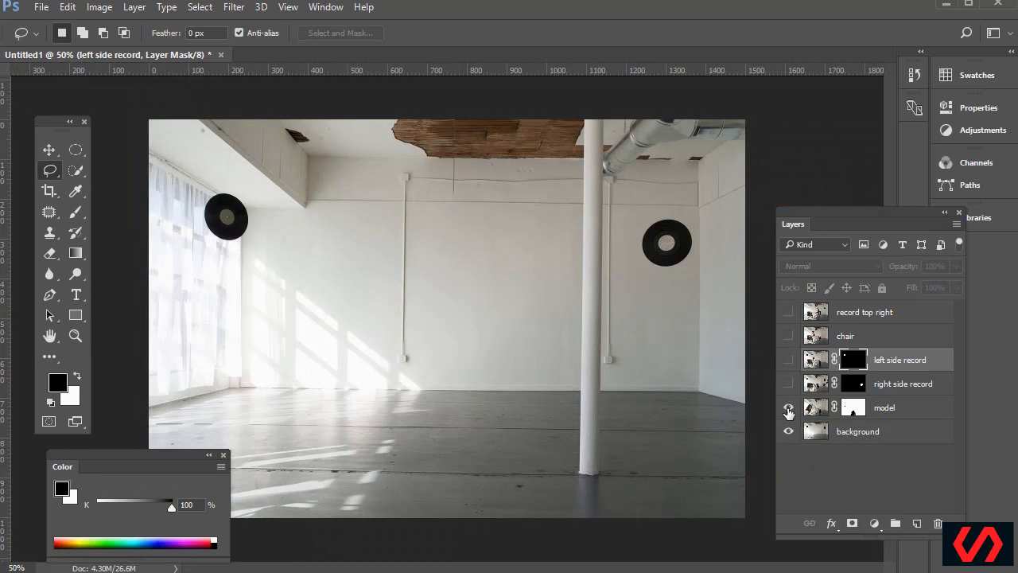
click(788, 409)
click(789, 384)
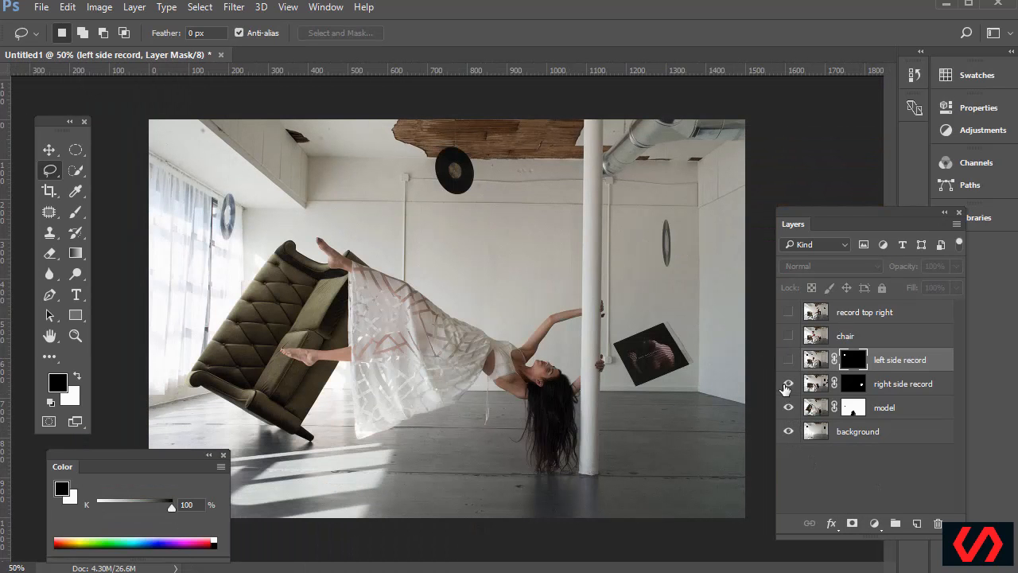
click(788, 361)
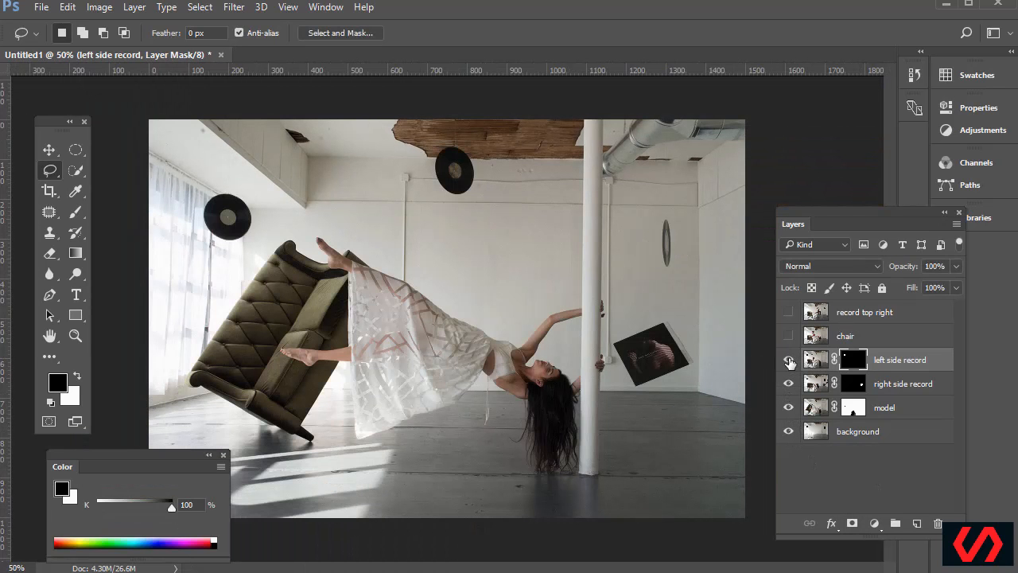
Toggle the left record to check its placement, restore the other layers, then select and show the chair layer
drag(789, 362, 790, 407)
click(790, 364)
click(790, 364)
click(790, 364)
click(790, 364)
click(790, 362)
click(789, 363)
click(790, 363)
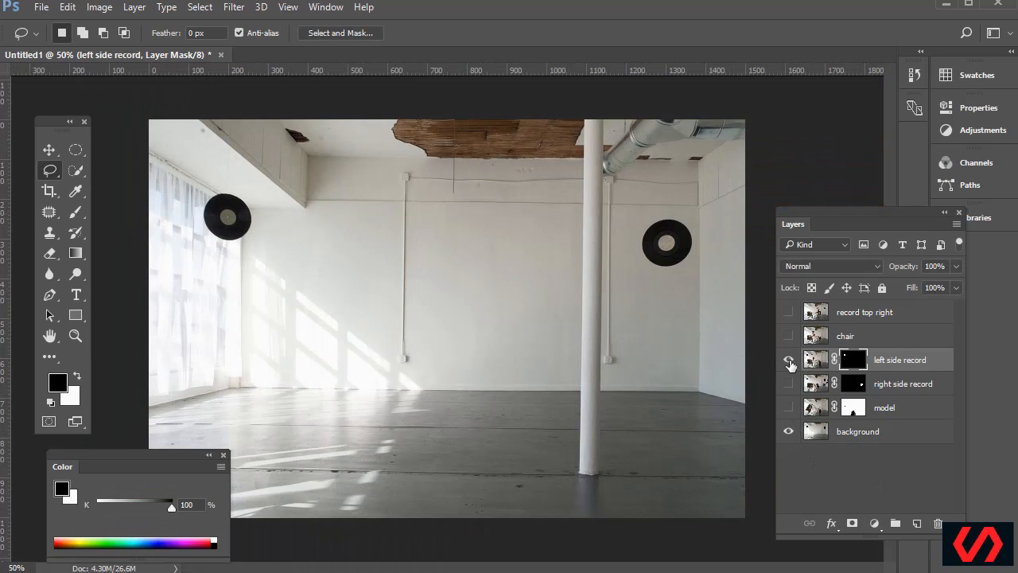
click(789, 364)
click(789, 364)
click(789, 384)
click(788, 407)
click(820, 337)
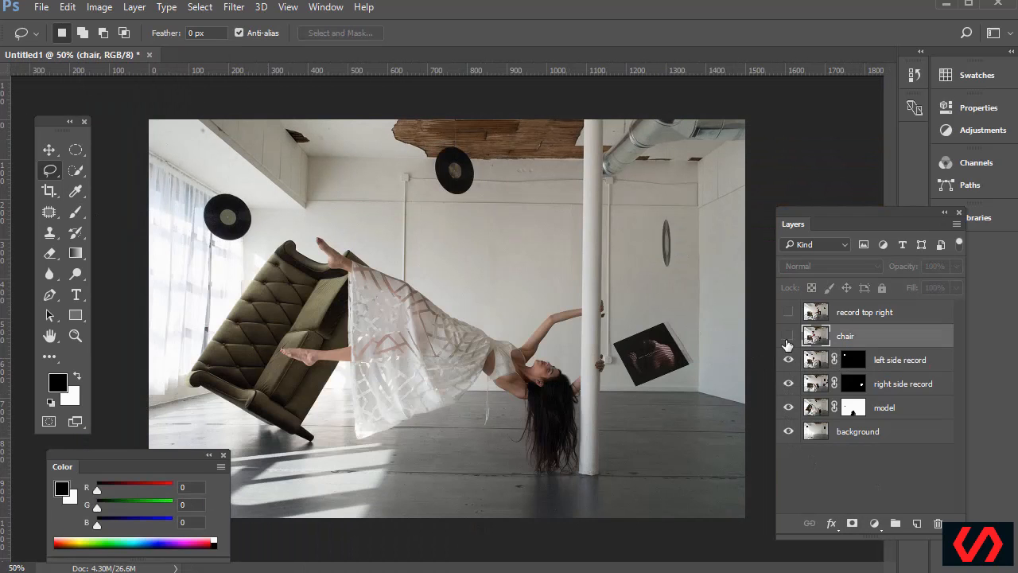
click(787, 336)
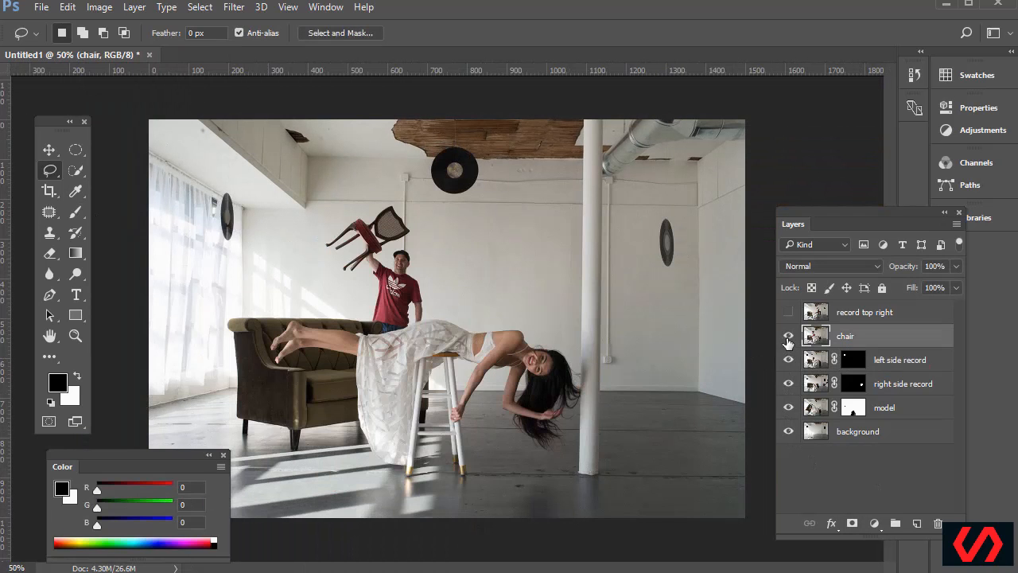
Zoom in on the chair and start a Polygonal Lasso outline along the chair seat
click(73, 340)
click(381, 303)
drag(215, 103, 506, 361)
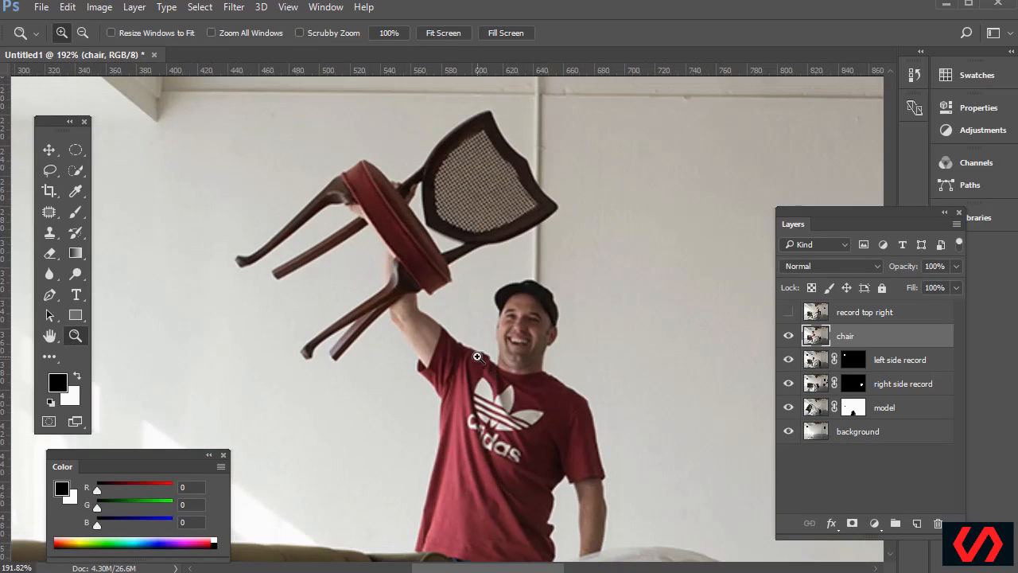
click(49, 171)
click(113, 190)
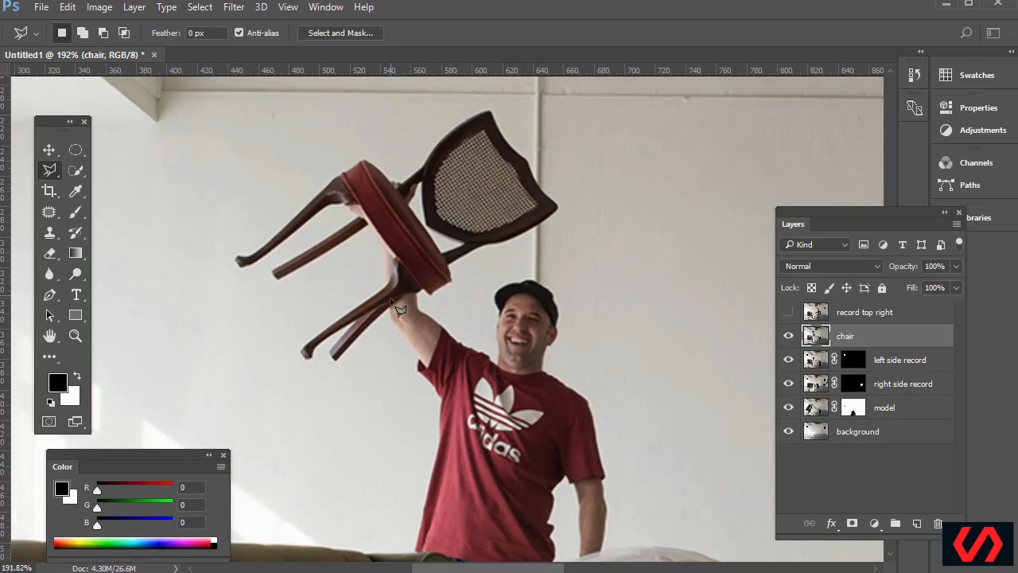
scroll(407, 338, up, 5)
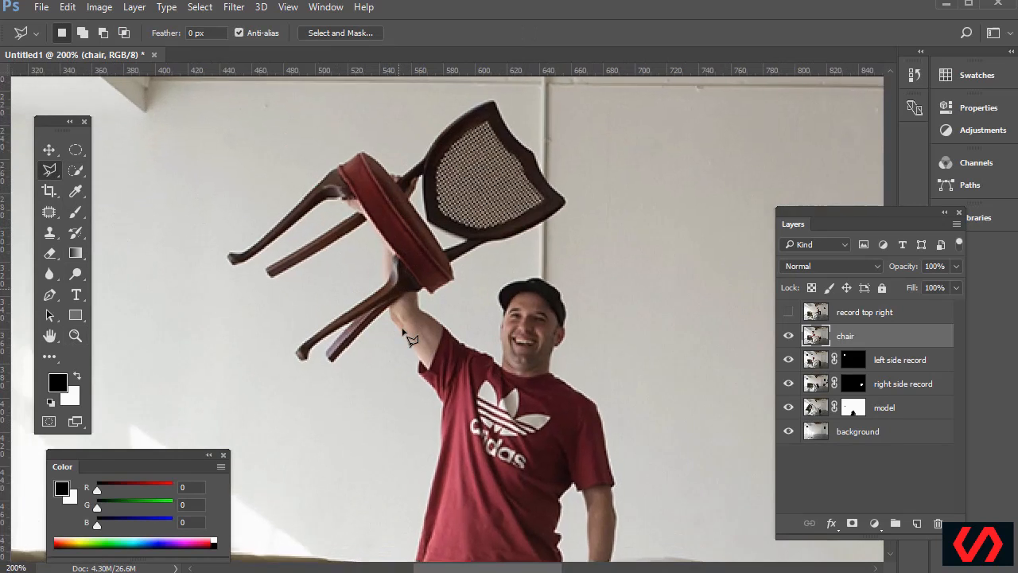
scroll(407, 338, up, 3)
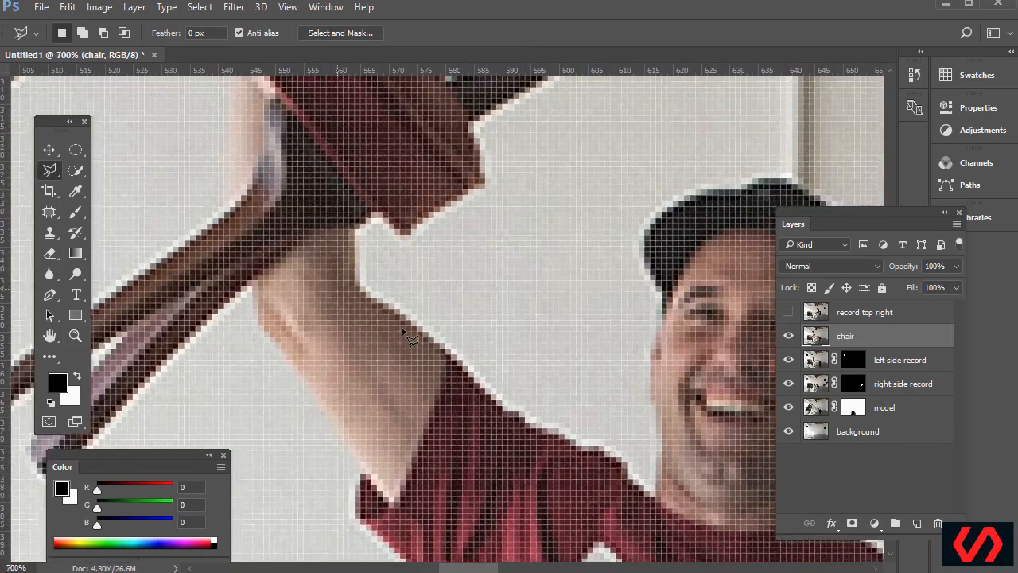
click(205, 299)
click(240, 277)
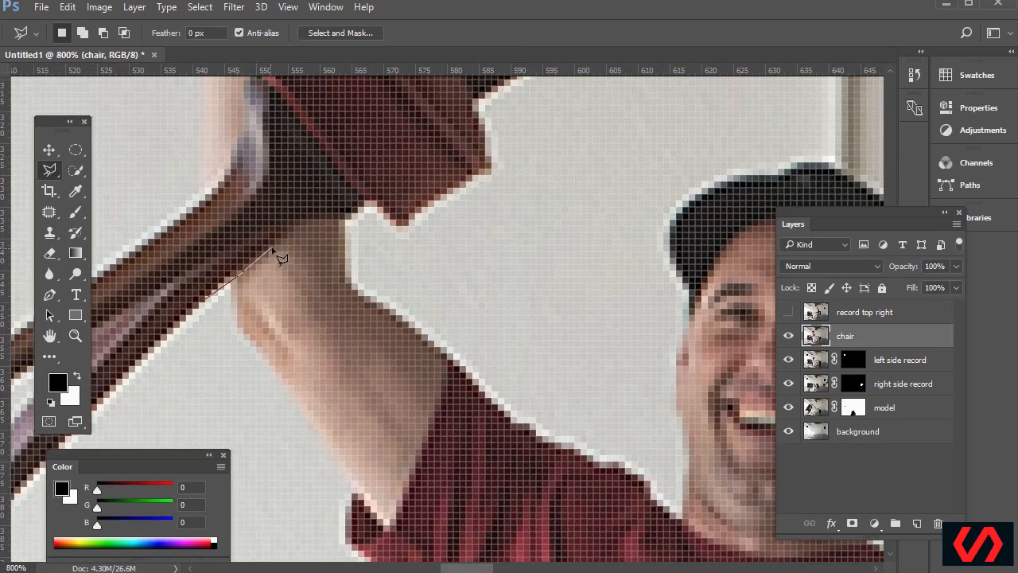
click(307, 222)
click(370, 221)
scroll(449, 297, down, 5)
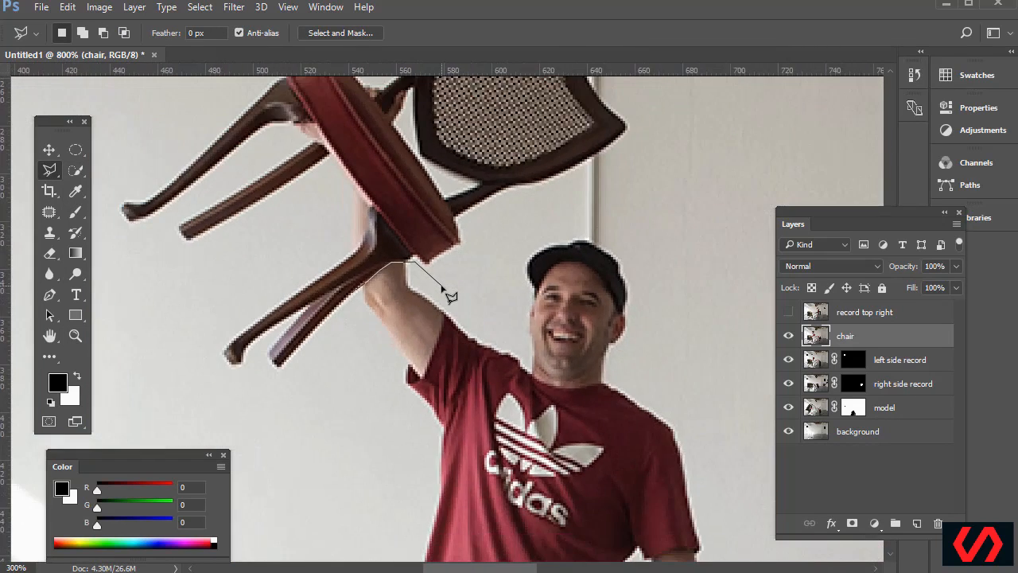
Continue the outline around the chair back, across its top and past the upper leg tips
click(461, 277)
click(545, 201)
click(644, 163)
click(642, 132)
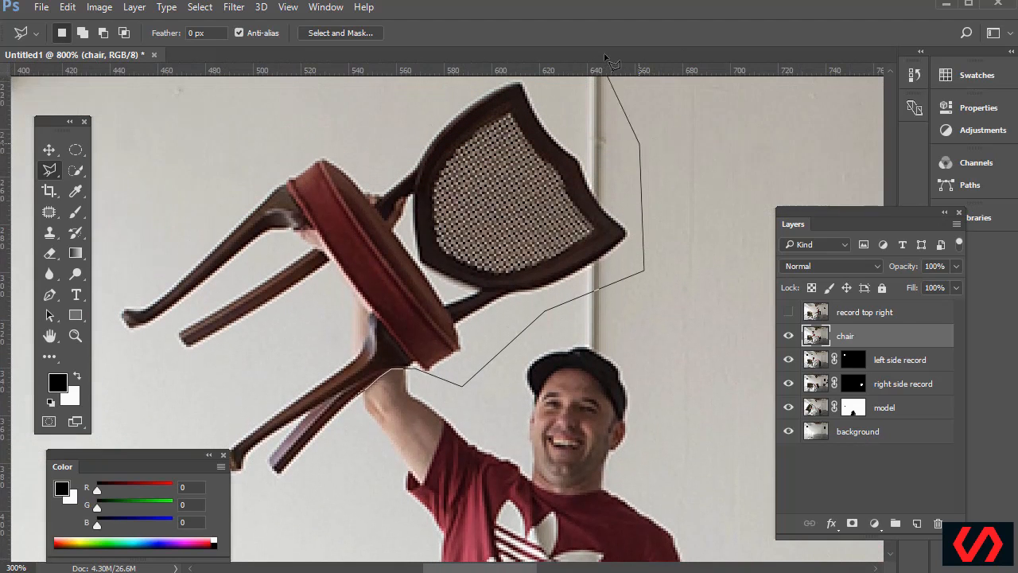
click(525, 117)
click(368, 141)
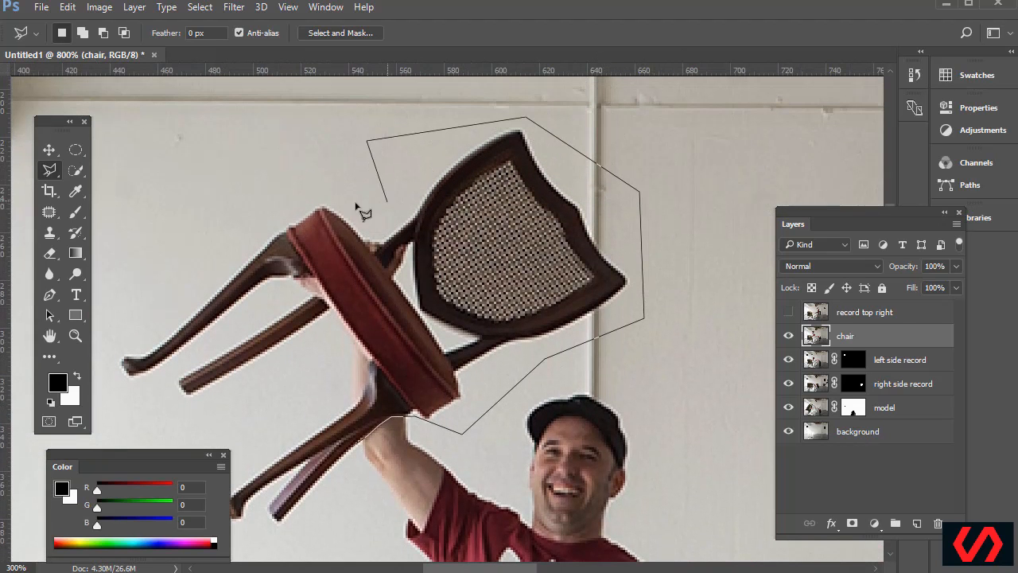
click(278, 210)
click(165, 285)
click(106, 361)
click(174, 431)
scroll(179, 398, down, 3)
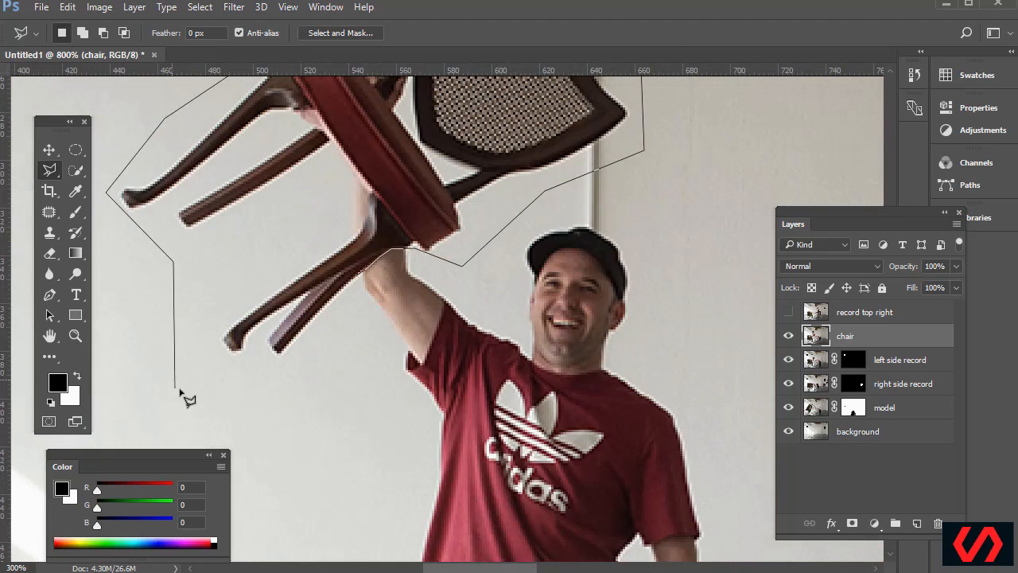
Trace the chair edge by the hand and lower legs, close the outline and mask the chair layer
click(348, 162)
click(368, 192)
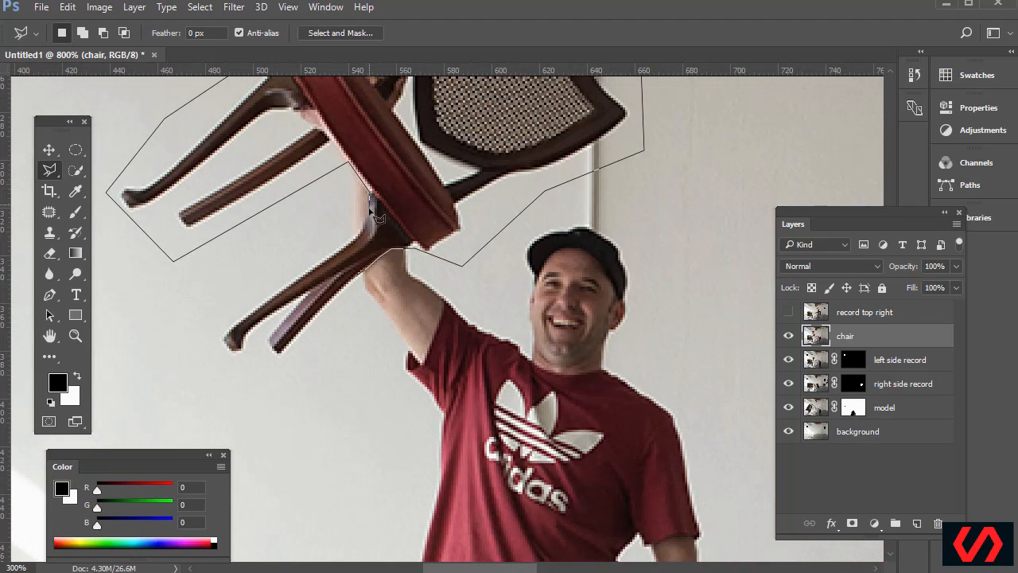
click(362, 230)
click(356, 237)
click(200, 336)
click(287, 413)
click(323, 360)
click(352, 280)
scroll(382, 350, up, 3)
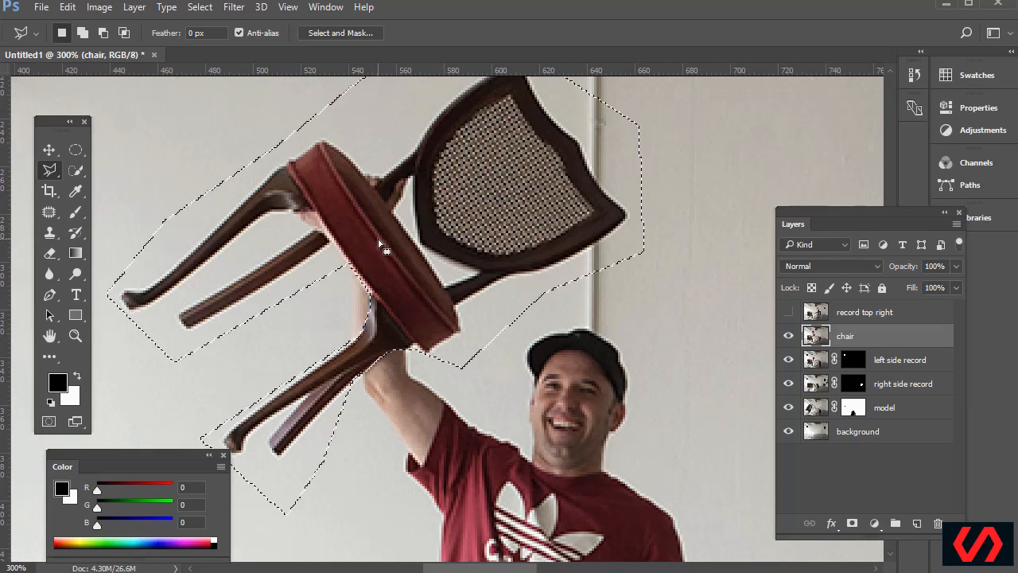
click(851, 524)
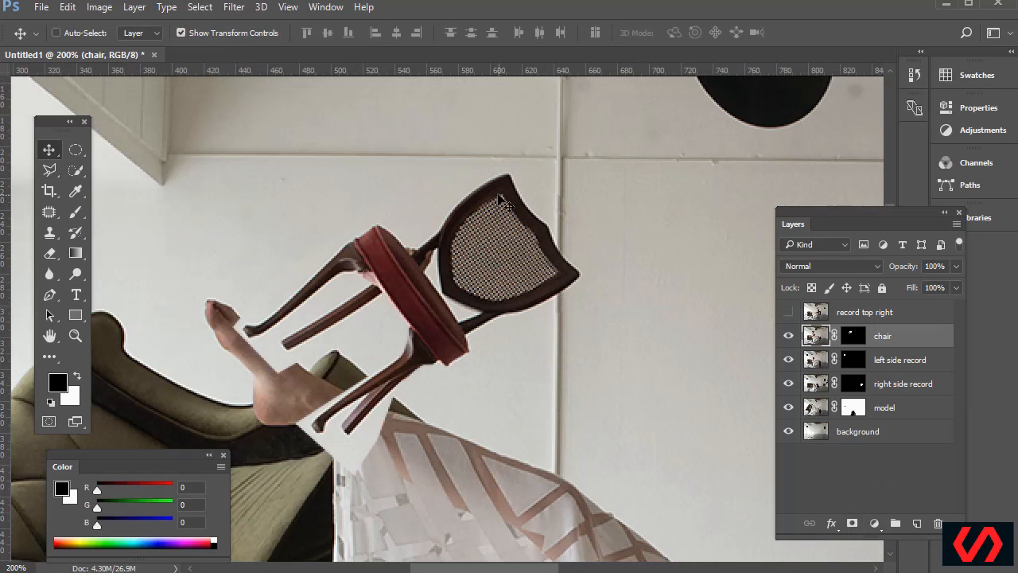
Move the chair about 210 px right, then nudge it into its final position
scroll(157, 142, right, 6)
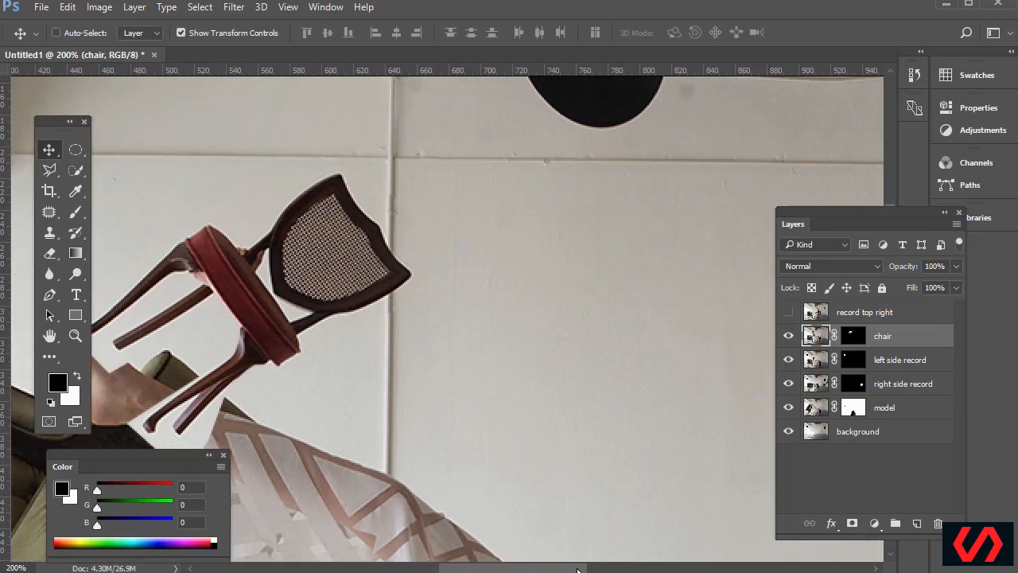
drag(146, 277, 480, 277)
drag(492, 285, 506, 292)
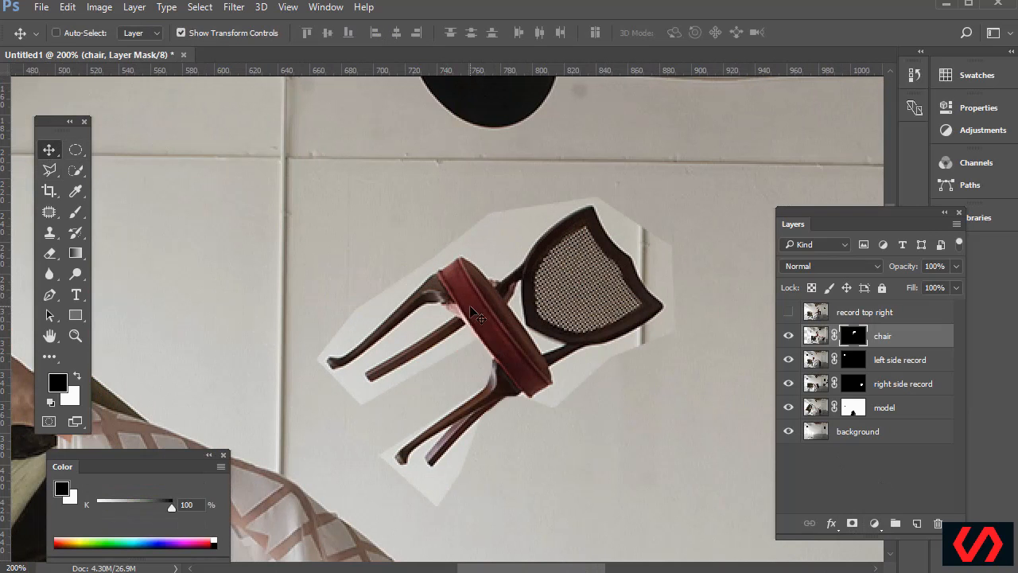
drag(469, 310, 487, 297)
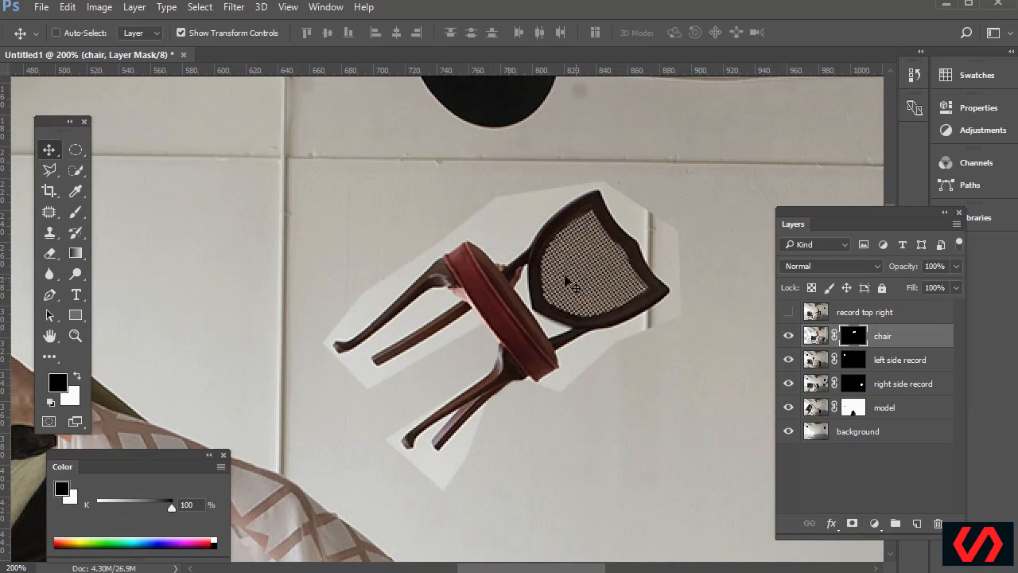
drag(525, 296, 513, 304)
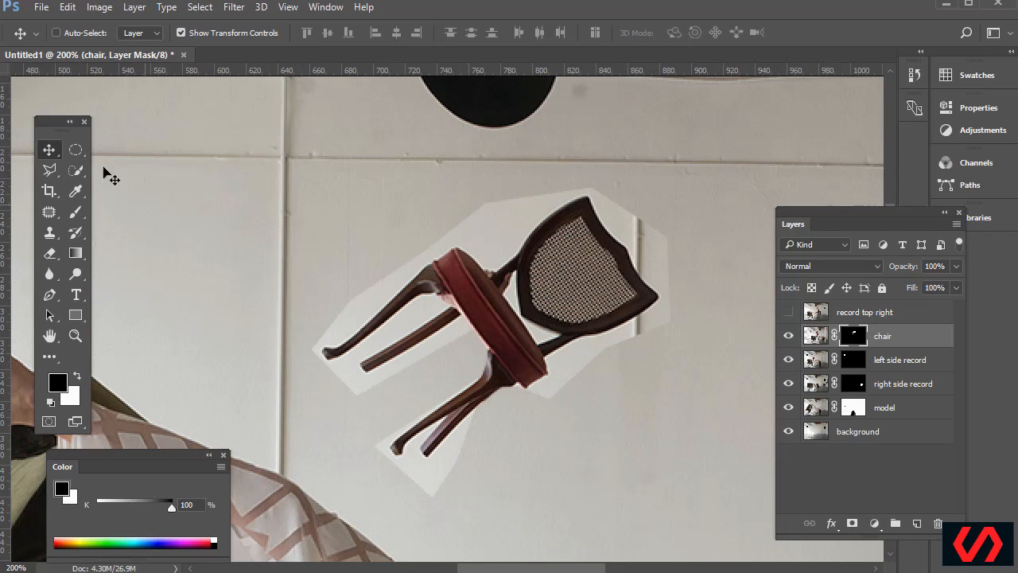
Quick Select the leftover wall patches around the chair and fill them black in the mask
click(75, 170)
click(159, 167)
mouse_move(516, 236)
mouse_down()
mouse_move(474, 226)
mouse_move(499, 218)
mouse_move(479, 217)
mouse_move(395, 245)
mouse_move(355, 303)
mouse_move(285, 335)
mouse_up()
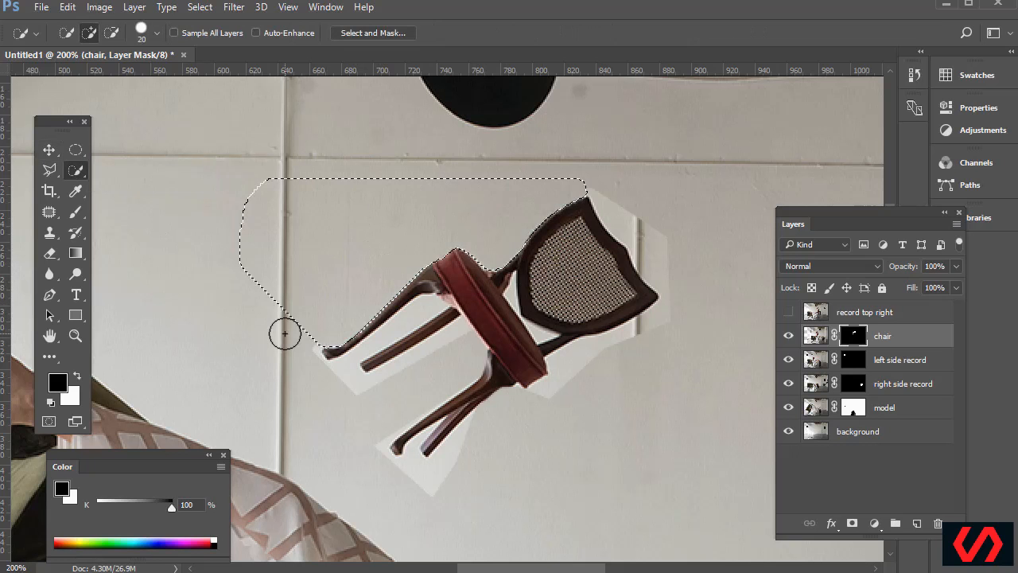
drag(346, 395, 418, 477)
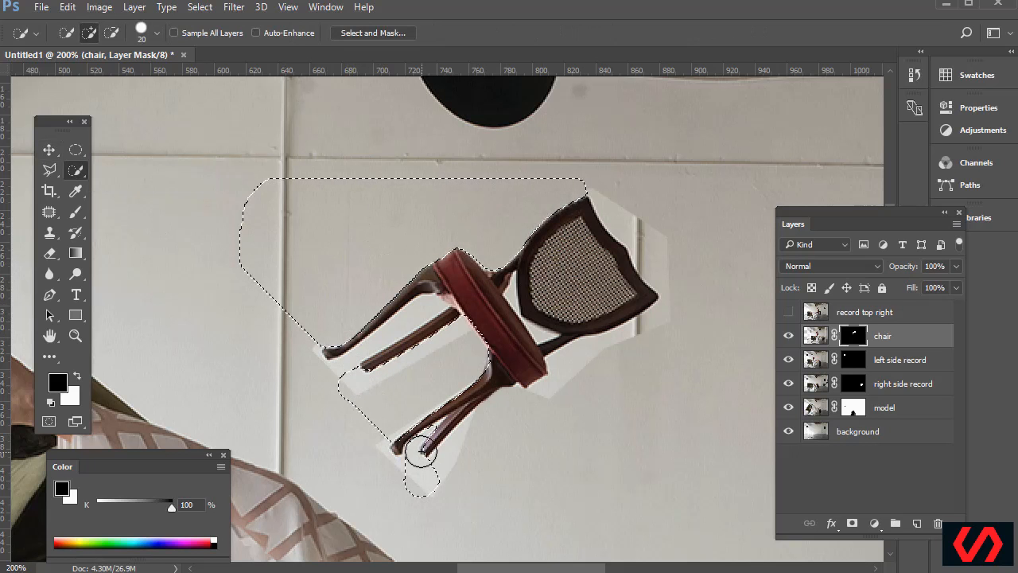
click(574, 369)
mouse_move(574, 370)
mouse_down()
mouse_move(638, 270)
mouse_move(636, 230)
mouse_move(661, 262)
mouse_move(666, 314)
mouse_move(661, 321)
mouse_move(648, 211)
mouse_move(613, 207)
mouse_move(591, 183)
mouse_move(628, 174)
mouse_up()
key(alt+BackSpace)
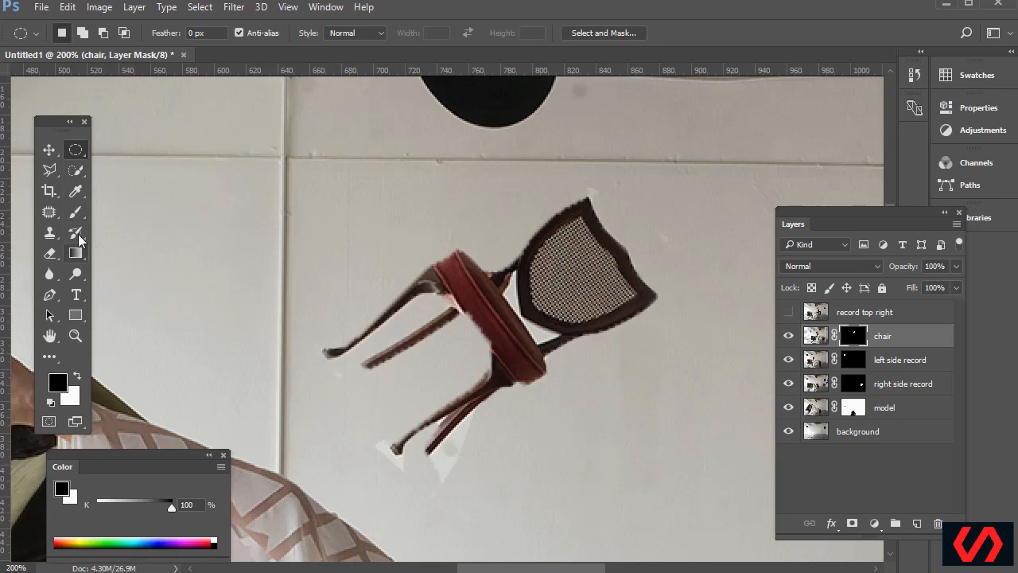
Paint white with a small brush to restore the chair legs and both chair-back edges
click(77, 212)
click(116, 212)
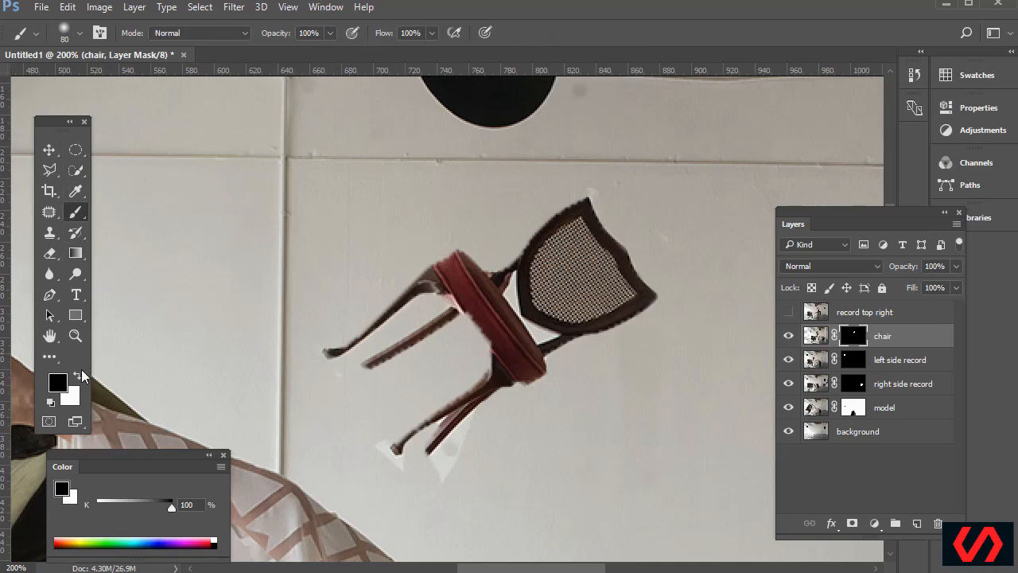
click(77, 377)
key(bracketleft)
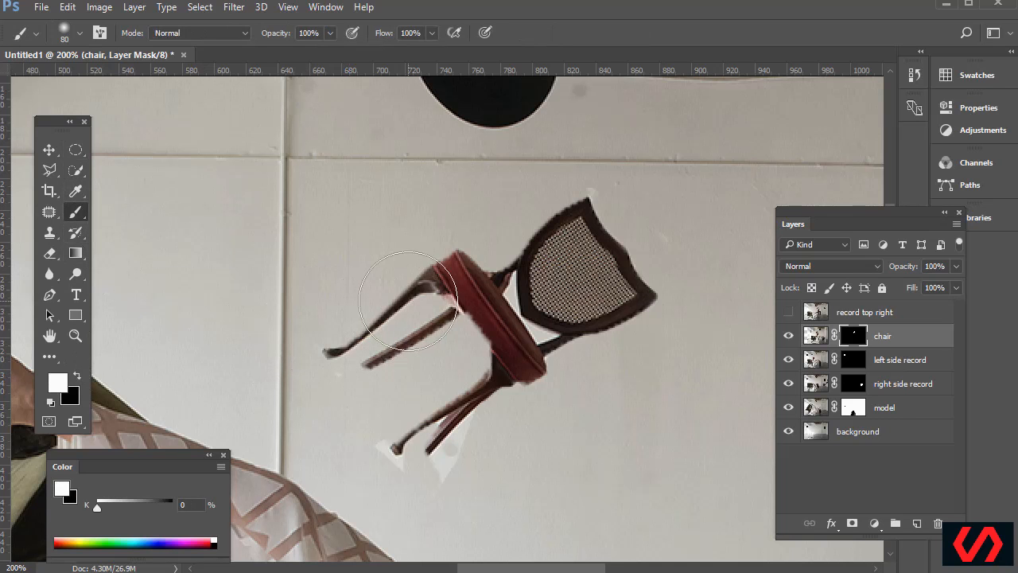
key(bracketleft)
key(bracketleft)
key(bracketleft)
key(bracketleft)
key(bracketleft)
key(bracketleft)
key(bracketleft)
key(bracketleft)
key(bracketleft)
key(bracketleft)
key(bracketleft)
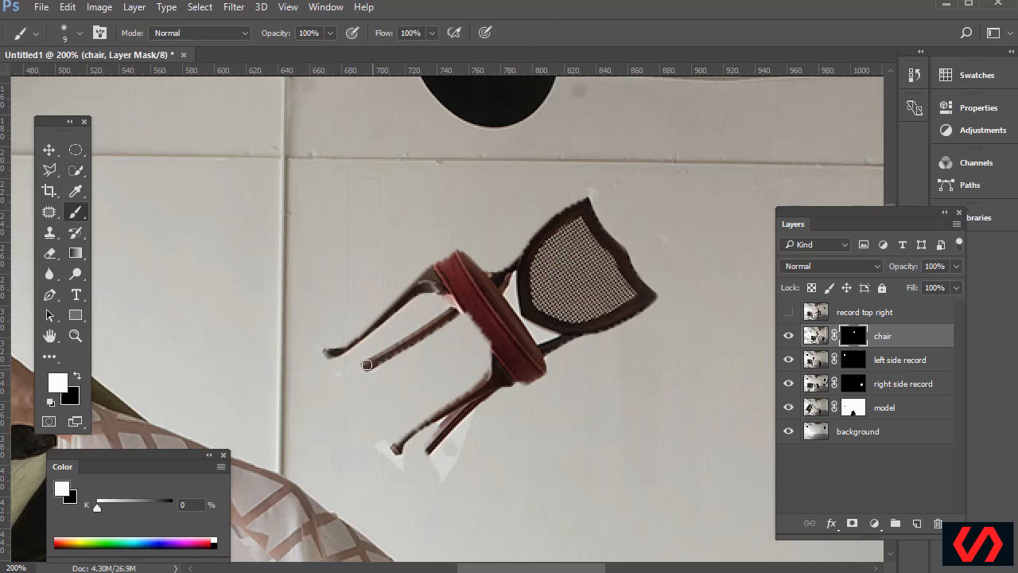
drag(370, 364, 430, 330)
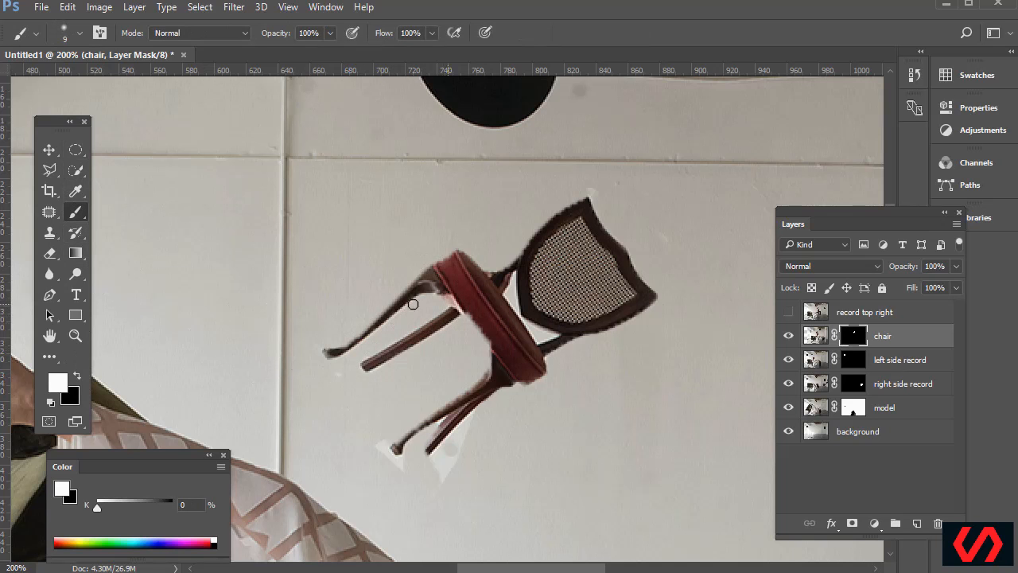
key(bracketleft)
key(bracketleft)
drag(354, 340, 434, 279)
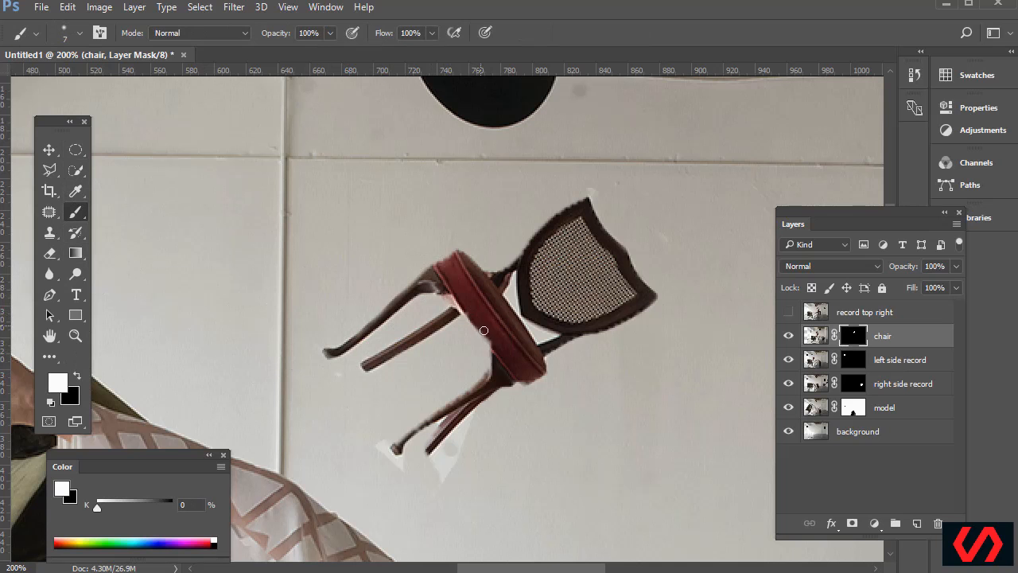
drag(487, 371, 396, 450)
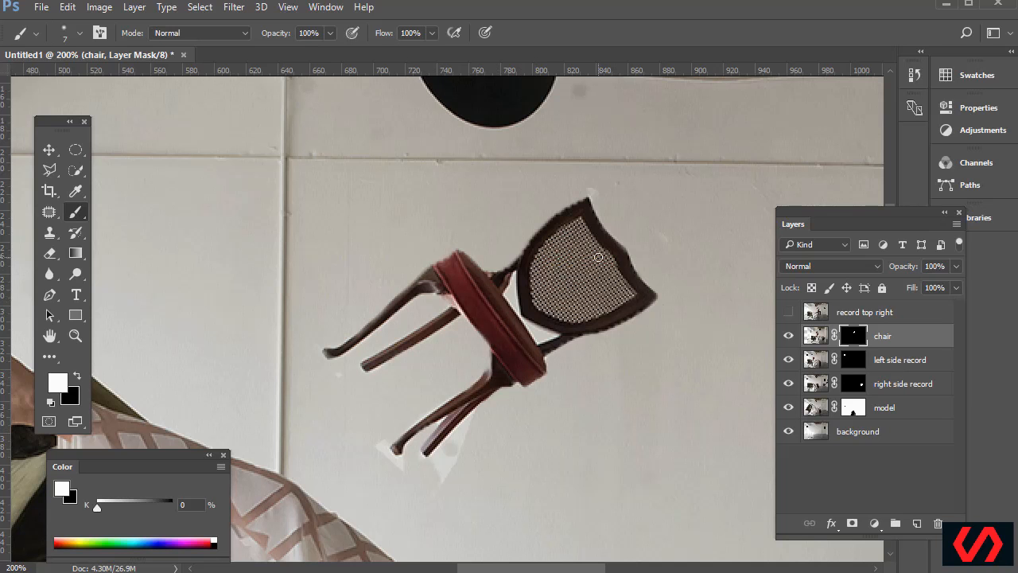
mouse_move(577, 210)
mouse_down()
mouse_move(527, 246)
mouse_move(520, 269)
mouse_up()
mouse_move(626, 253)
mouse_down()
mouse_move(647, 287)
mouse_move(635, 311)
mouse_up()
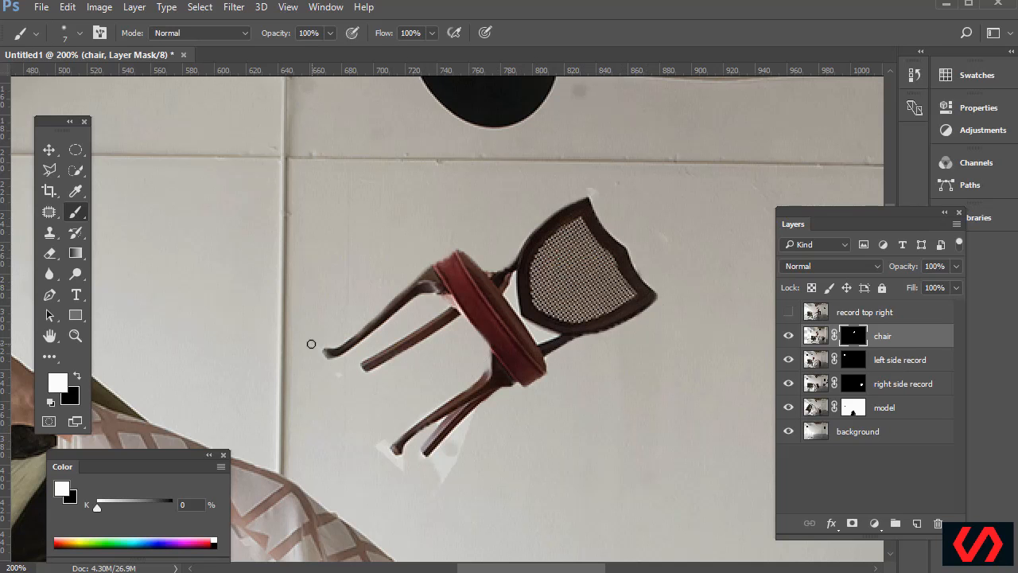
Paint black at size 20 to hide the fringe between the lower legs, then adjust brush hardness and size
key(x)
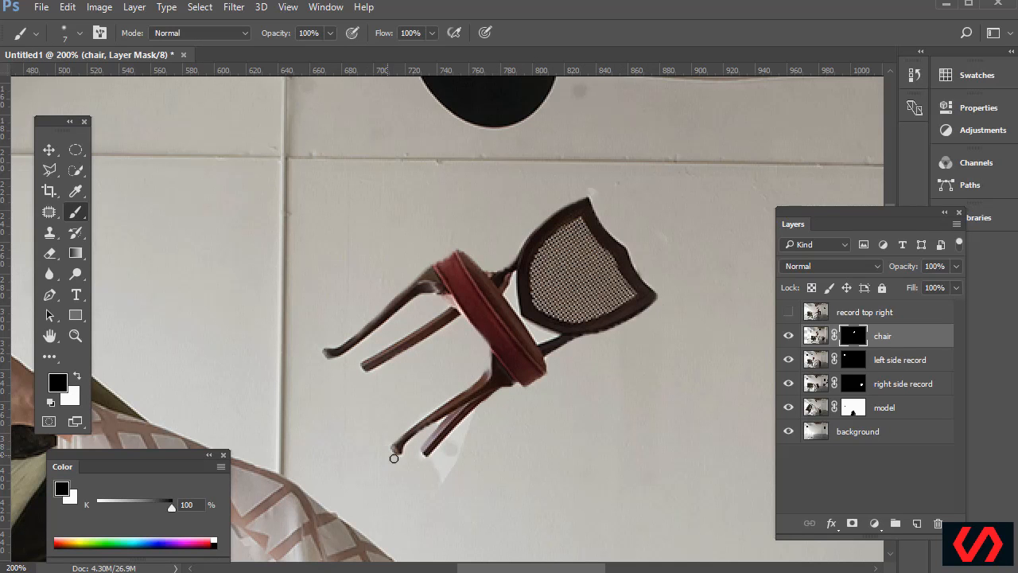
key(bracketright)
key(bracketright)
key(bracketright)
key(bracketright)
drag(432, 485, 474, 426)
click(80, 33)
drag(127, 121, 108, 121)
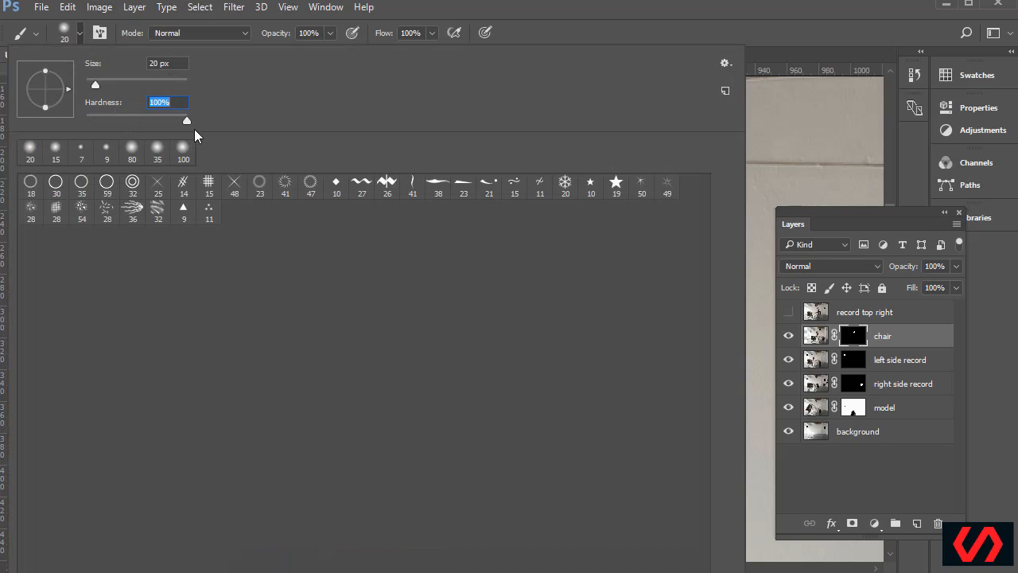
key(Return)
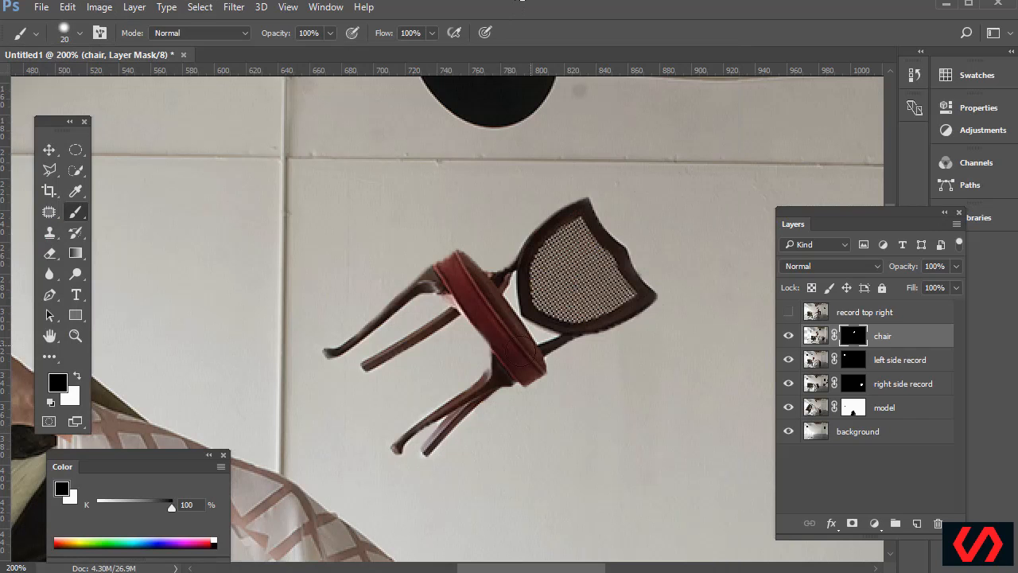
key(bracketleft)
key(ctrl+minus)
key(ctrl+minus)
key(ctrl+minus)
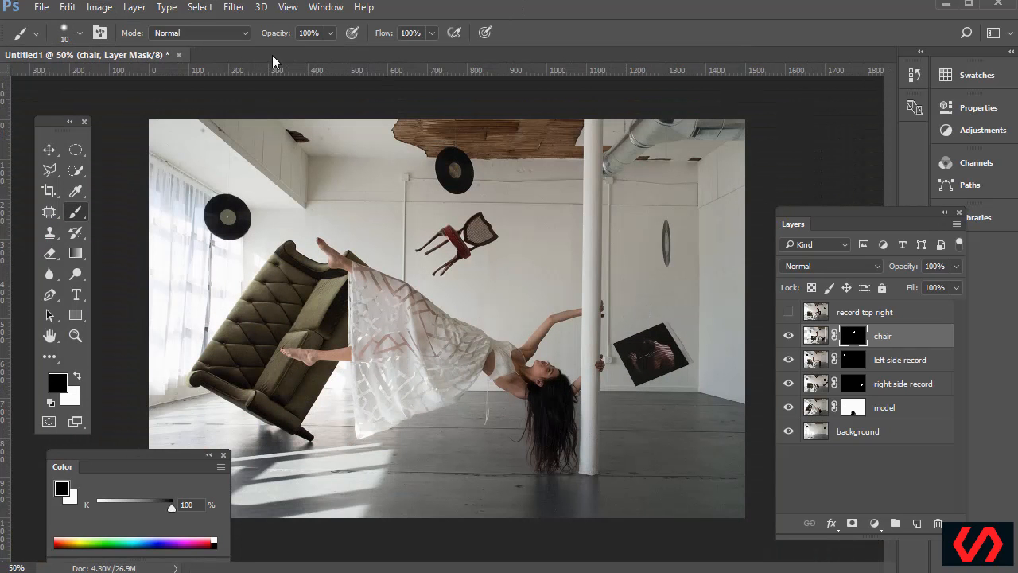
Toggle the 'record top right' layer's visibility and make it the active layer
click(787, 312)
click(788, 313)
click(787, 312)
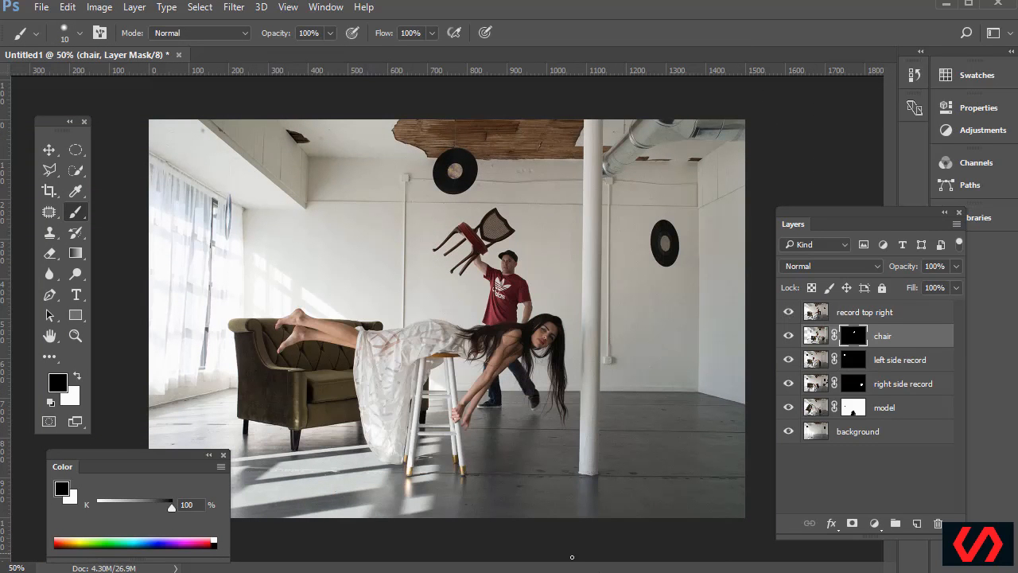
click(821, 315)
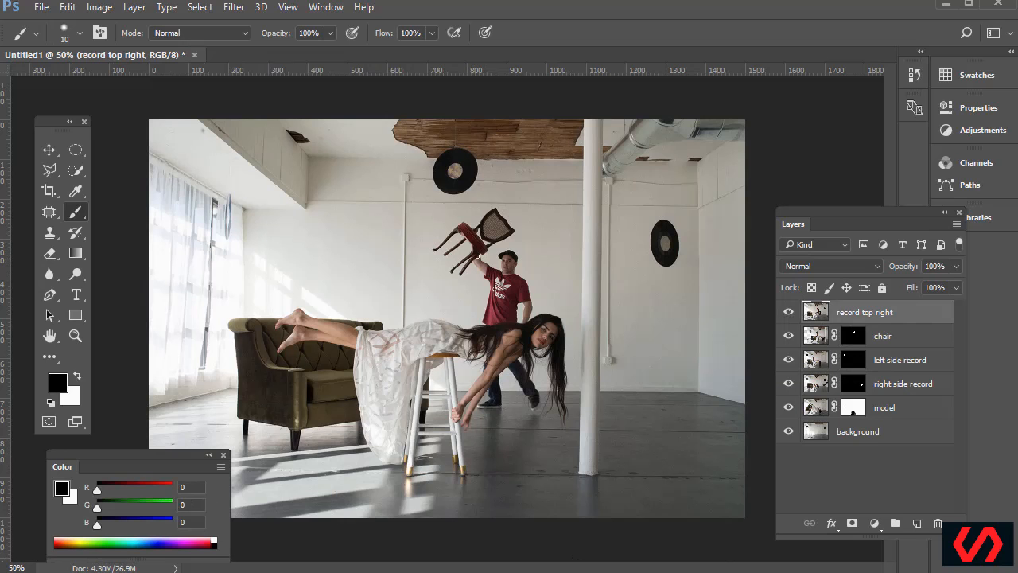
Flick 'record top right' off and on to compare original and composite, leaving it visible
click(788, 314)
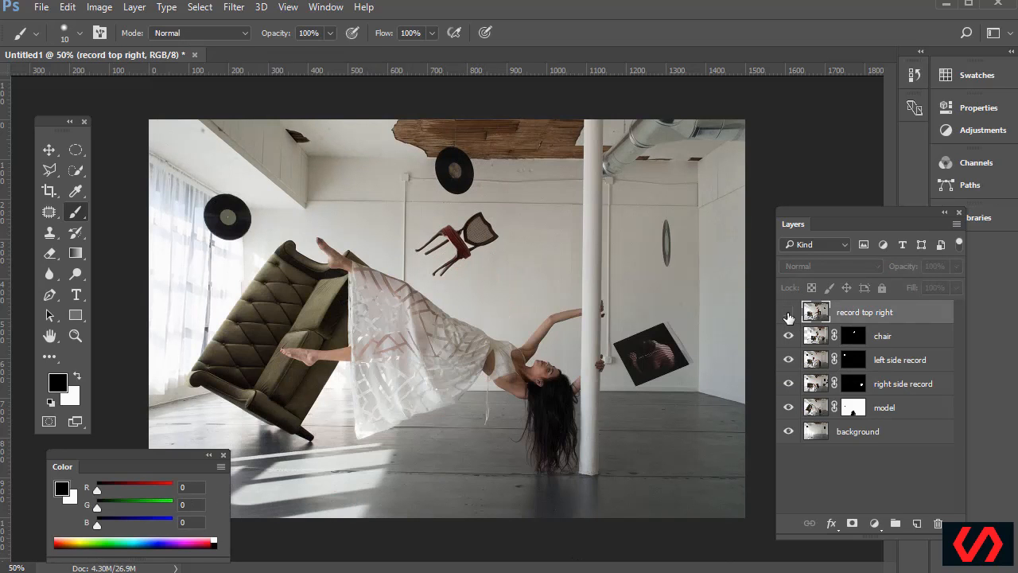
click(788, 314)
click(788, 314)
click(788, 314)
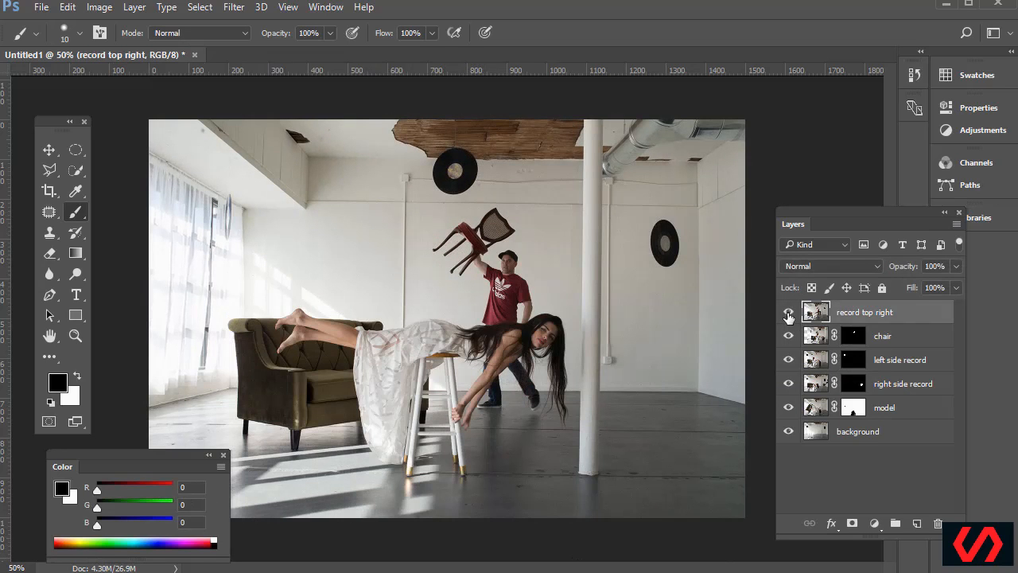
click(789, 315)
click(789, 316)
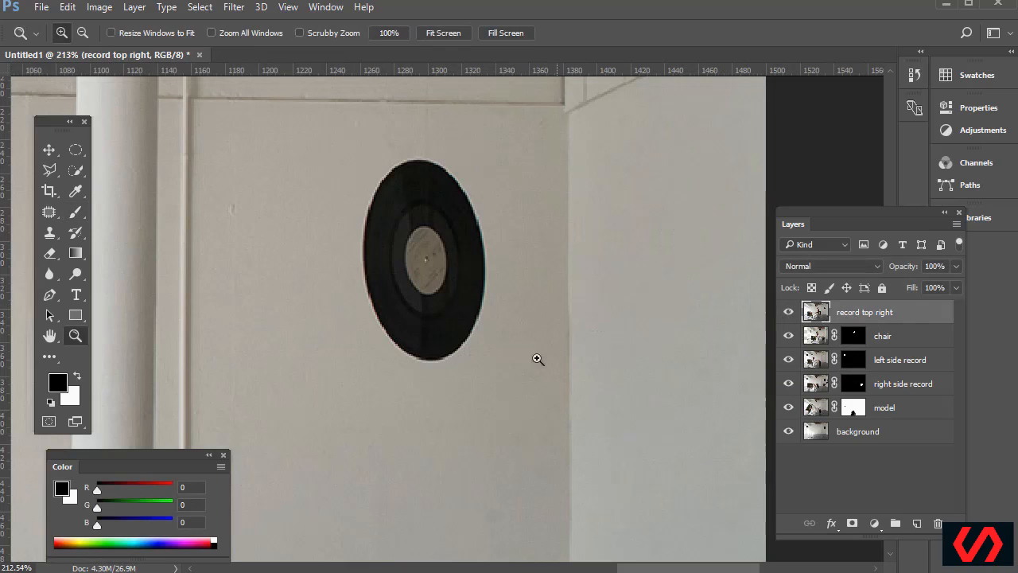
Select the black vinyl record with the Magic Wand at Tolerance 30
mouse_move(76, 170)
mouse_down()
mouse_move(131, 180)
mouse_move(114, 191)
mouse_up()
click(113, 186)
click(482, 294)
click(365, 34)
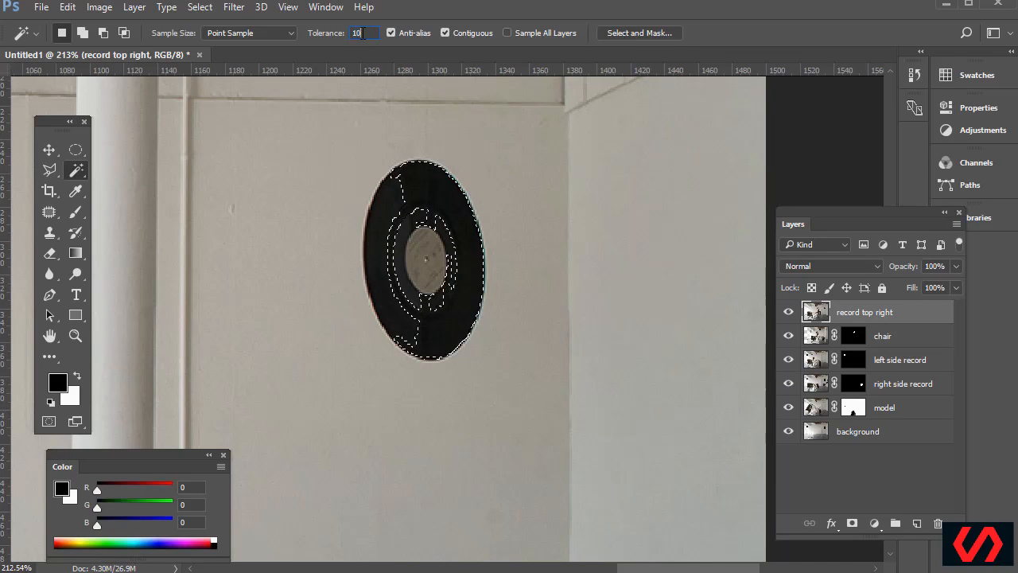
text(30)
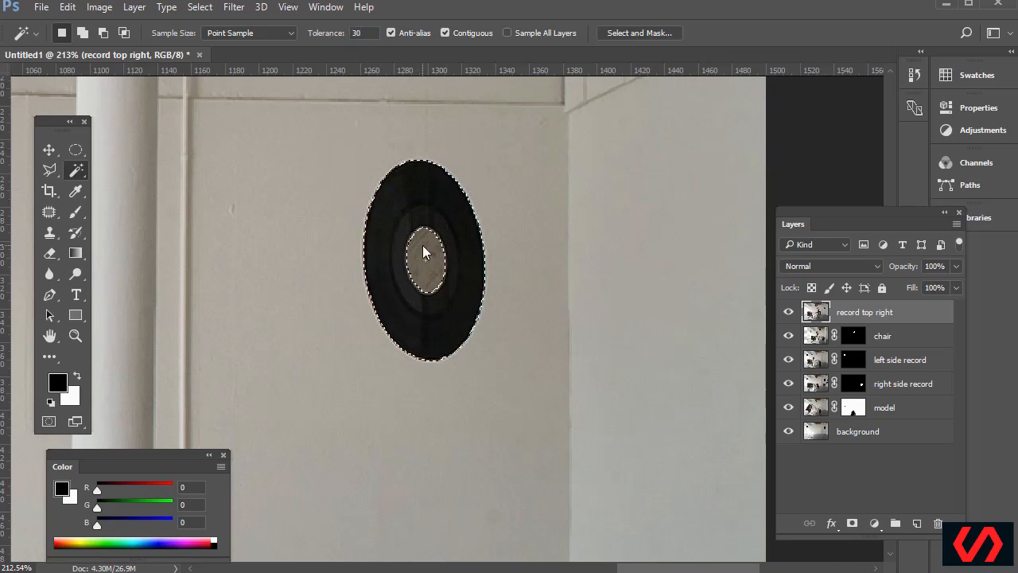
Add the record's label with an elliptical selection, add a layer mask, and view at 50%
drag(74, 150, 137, 168)
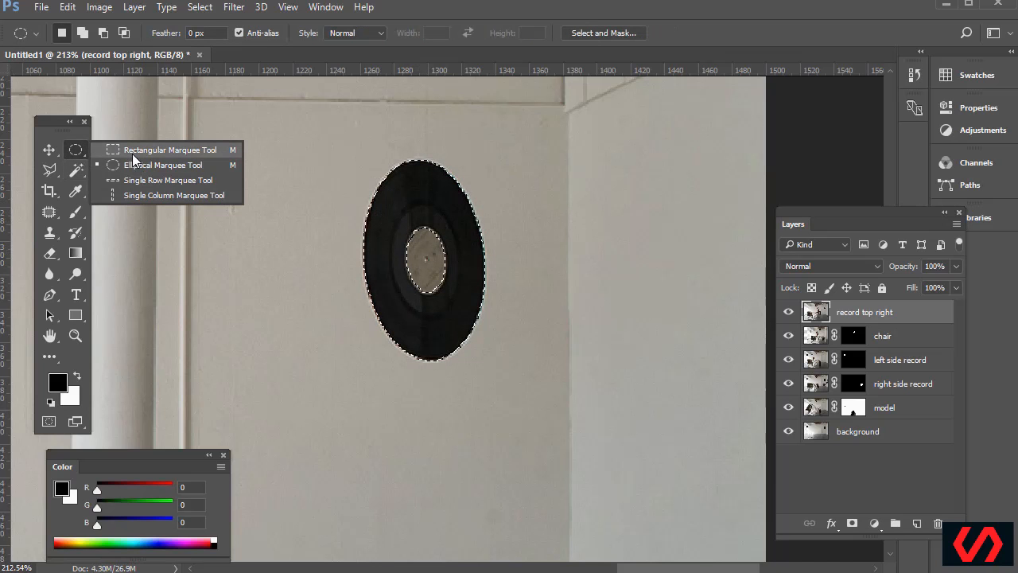
click(131, 167)
drag(394, 217, 455, 301)
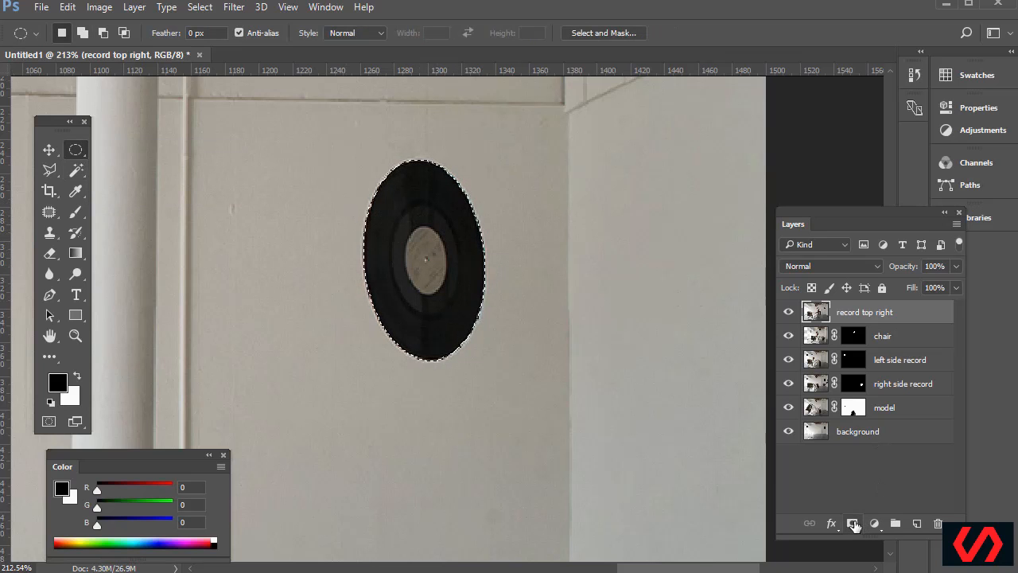
click(852, 524)
key(ctrl+minus)
key(ctrl+minus)
key(ctrl+minus)
key(ctrl+minus)
key(ctrl+minus)
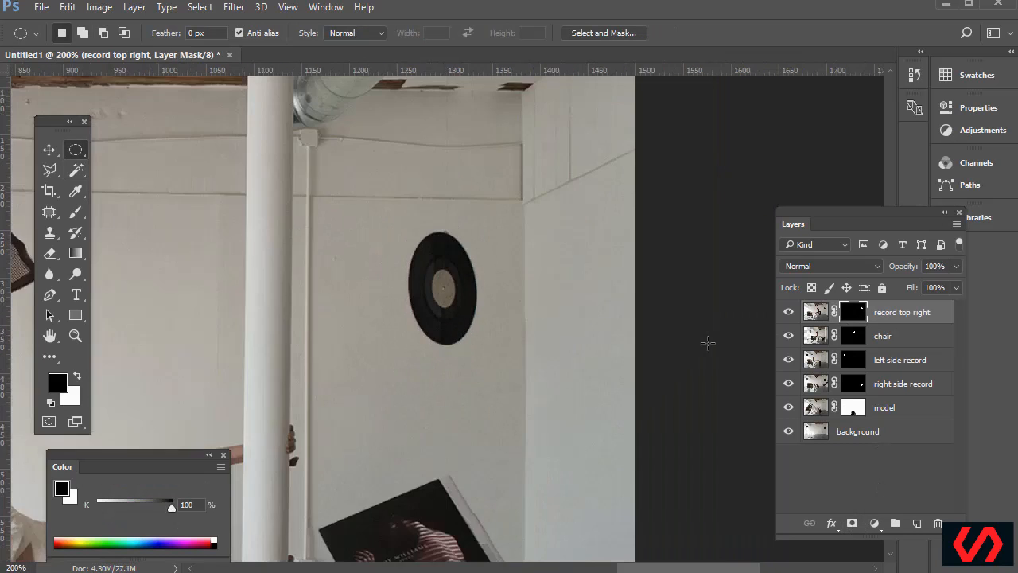
key(ctrl+plus)
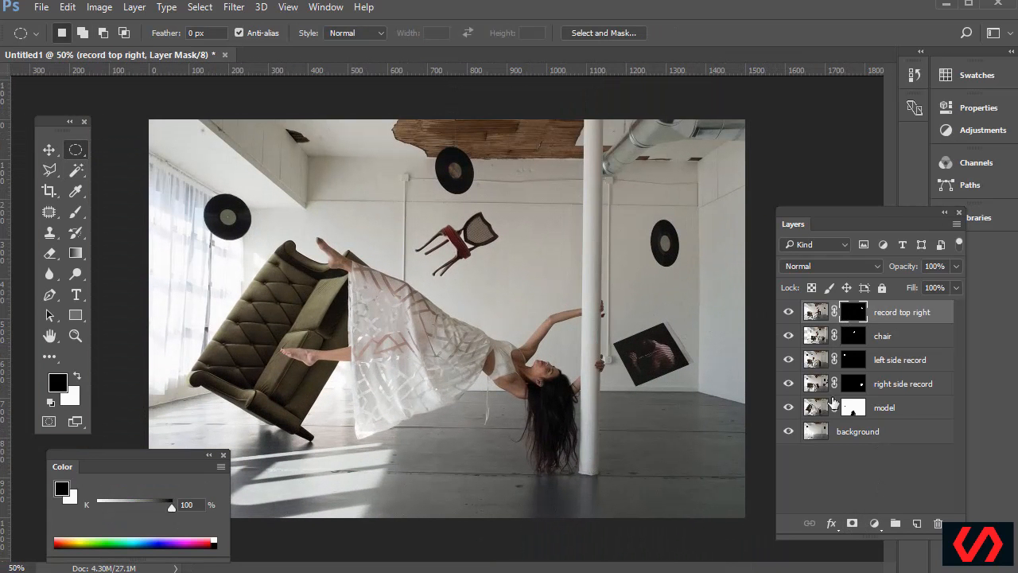
Hide the top-right record, chair and remaining layers to see the empty room
click(789, 312)
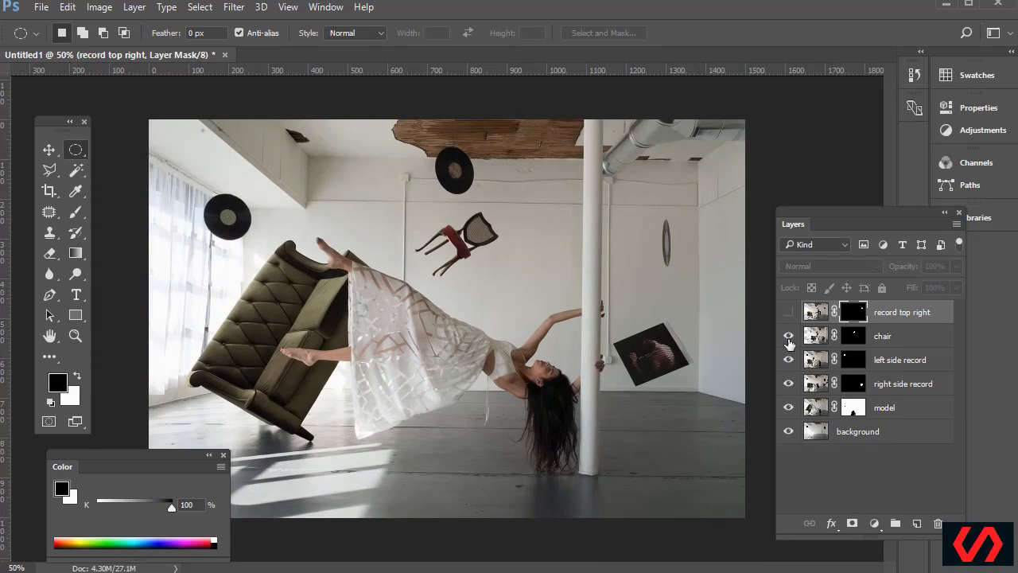
click(789, 336)
drag(791, 366, 789, 415)
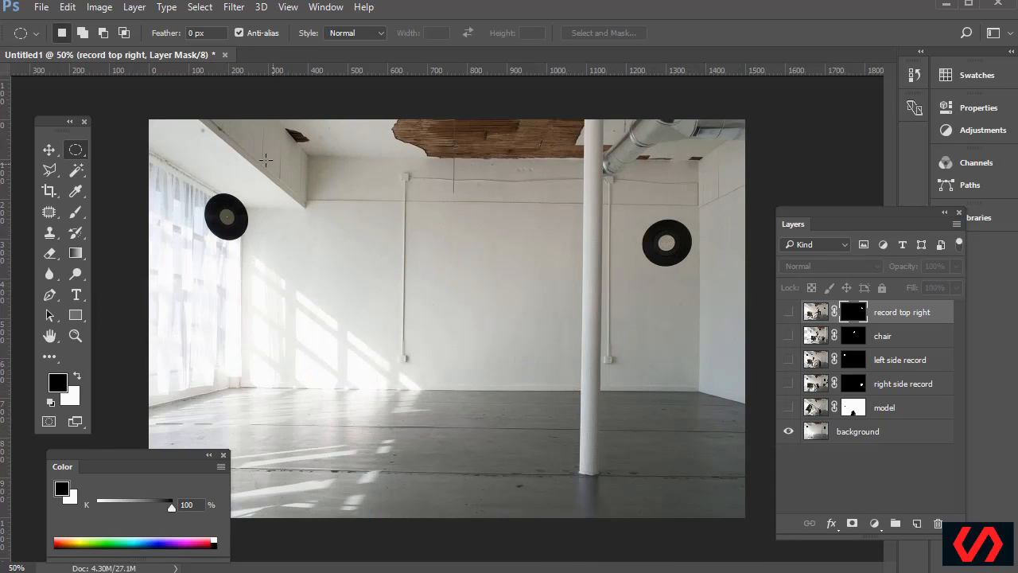
Turn the model, both side records, the chair and the top-right record back on
click(788, 407)
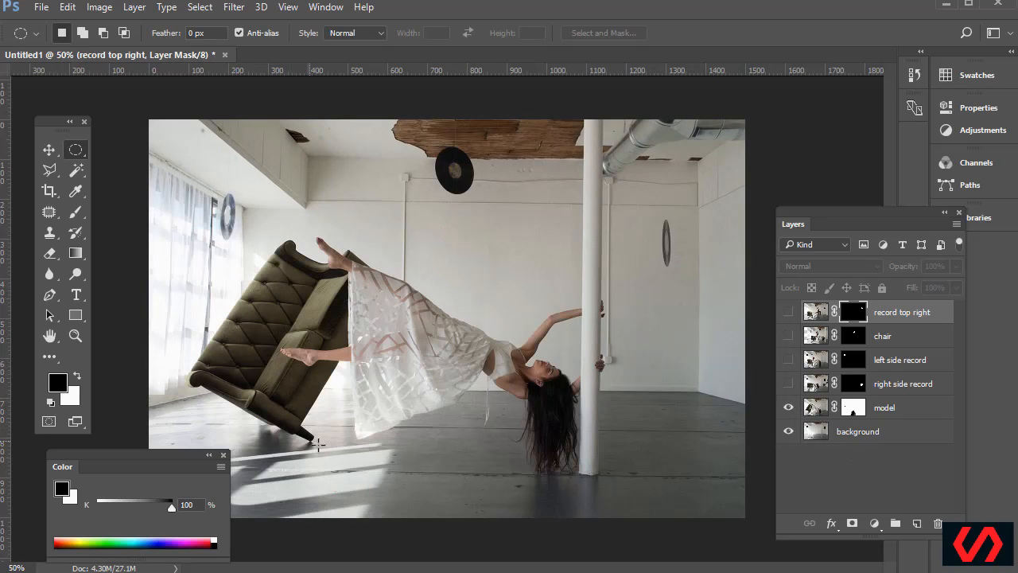
click(789, 383)
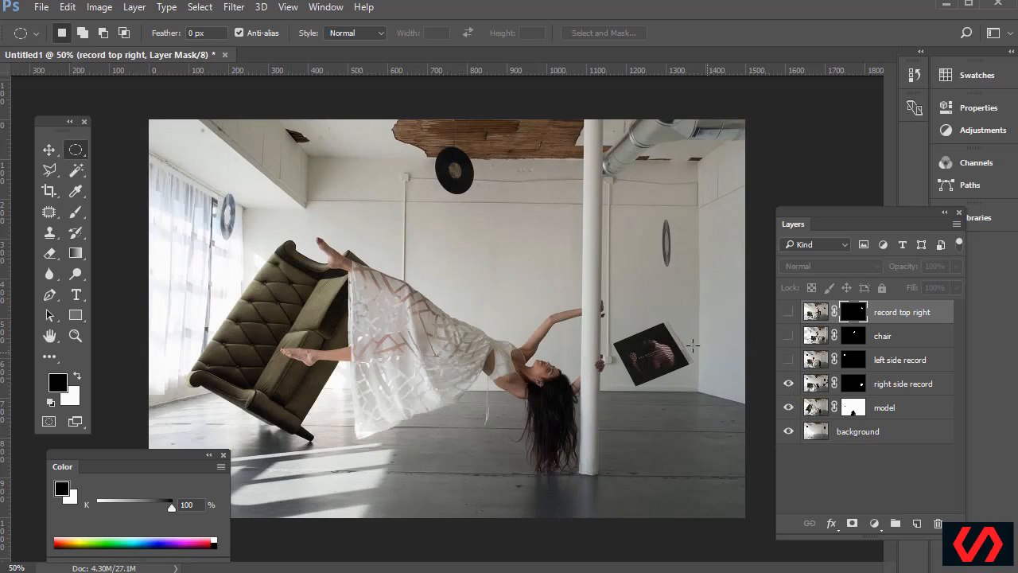
click(788, 361)
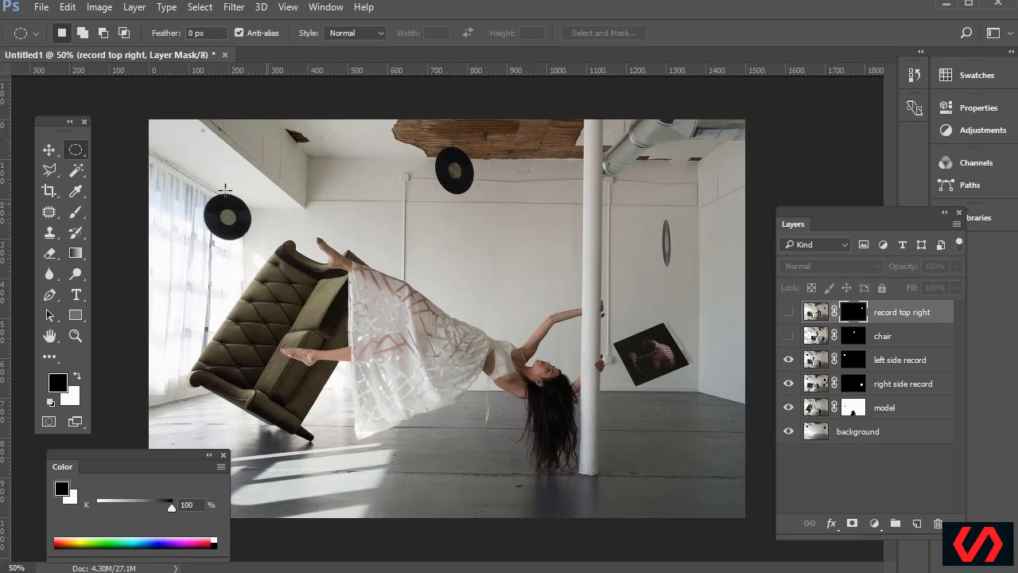
click(788, 336)
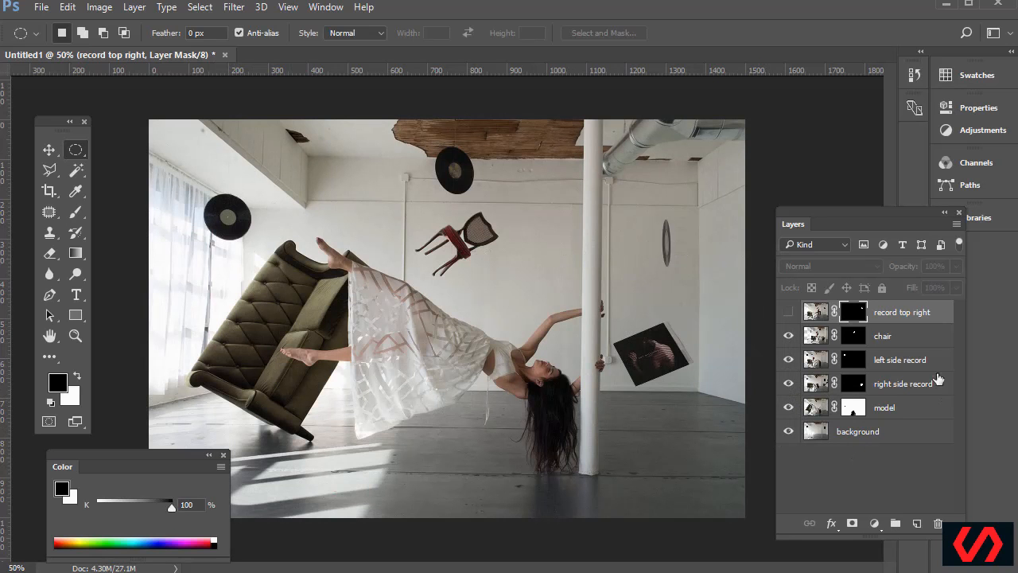
click(788, 313)
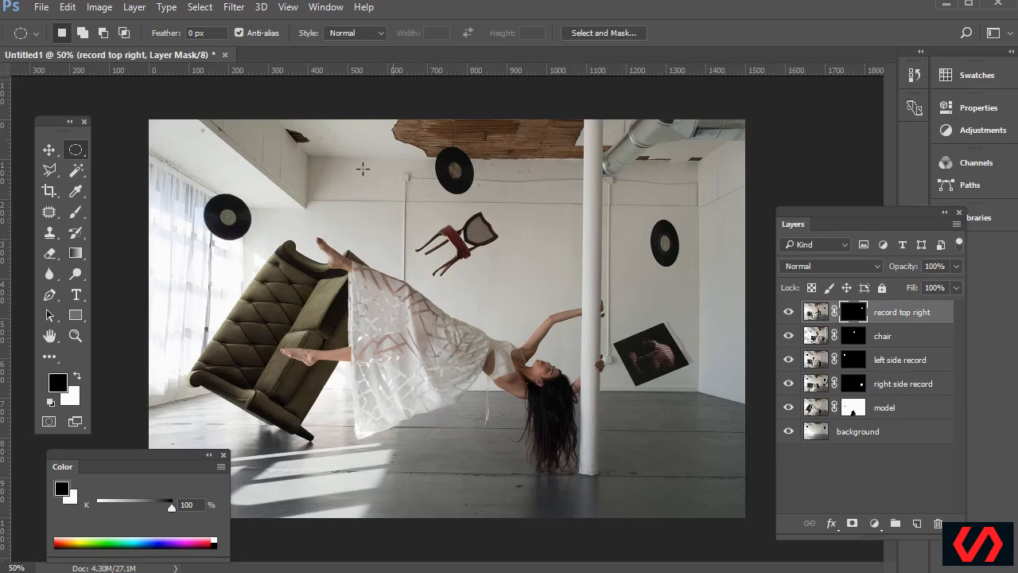
drag(148, 462, 117, 447)
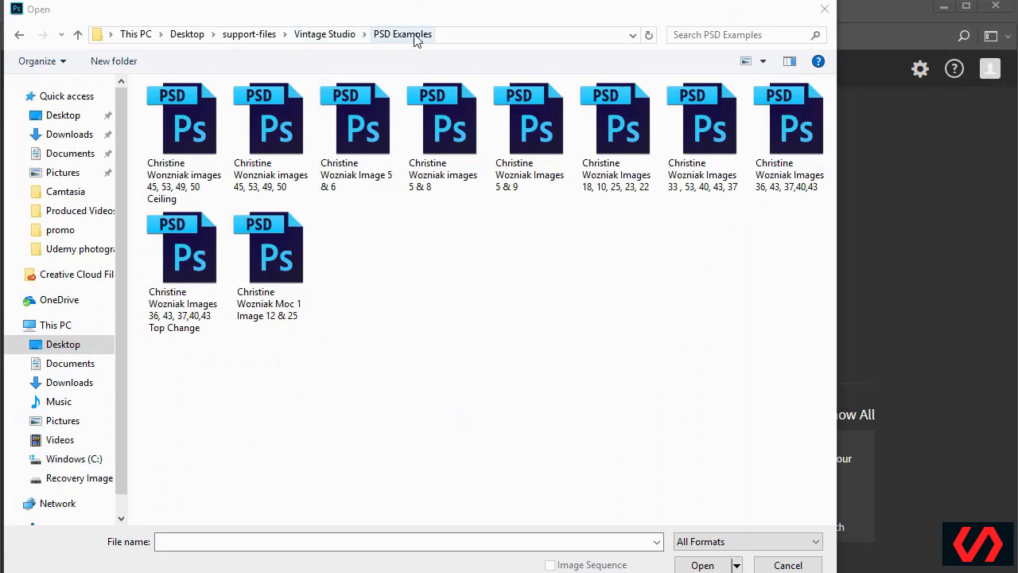
Select all ten example PSD files in the PSD Examples folder and open them
drag(802, 406, 191, 127)
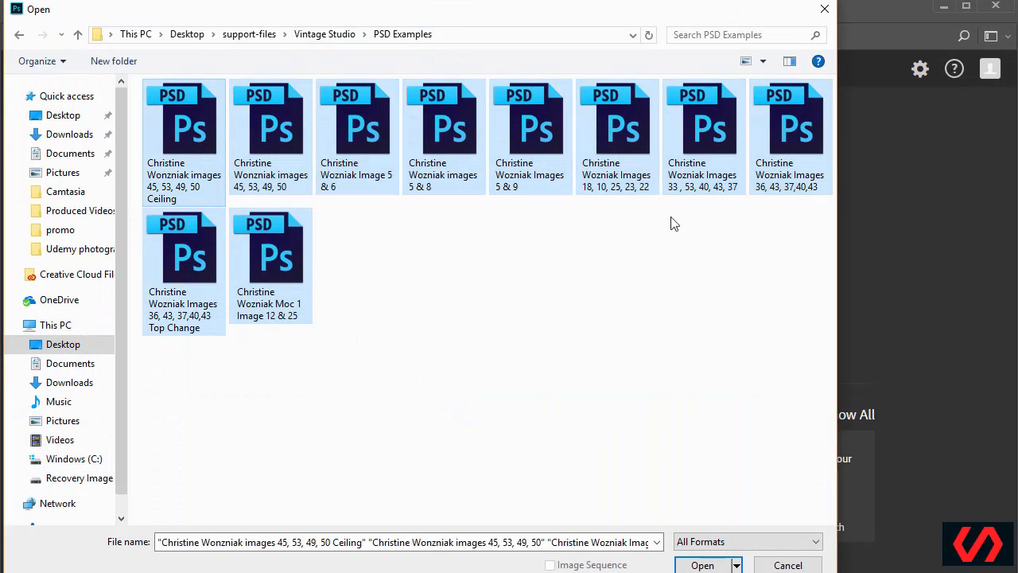
click(703, 565)
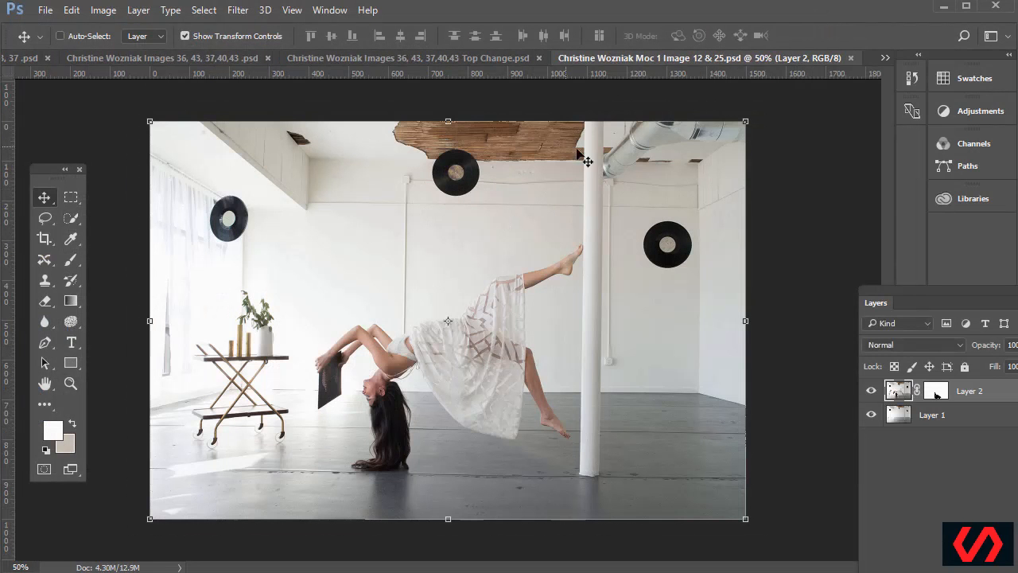
Compare Layer 2 on and off, then close Moc 1, Top Change and 36, 43, 37,40,43 without saving
click(872, 391)
click(871, 391)
click(851, 58)
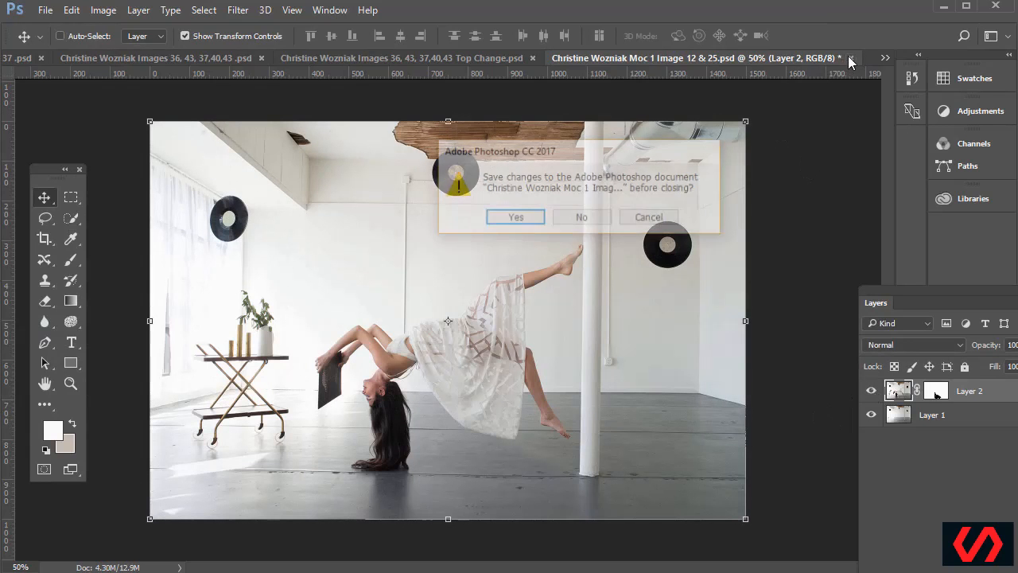
click(585, 220)
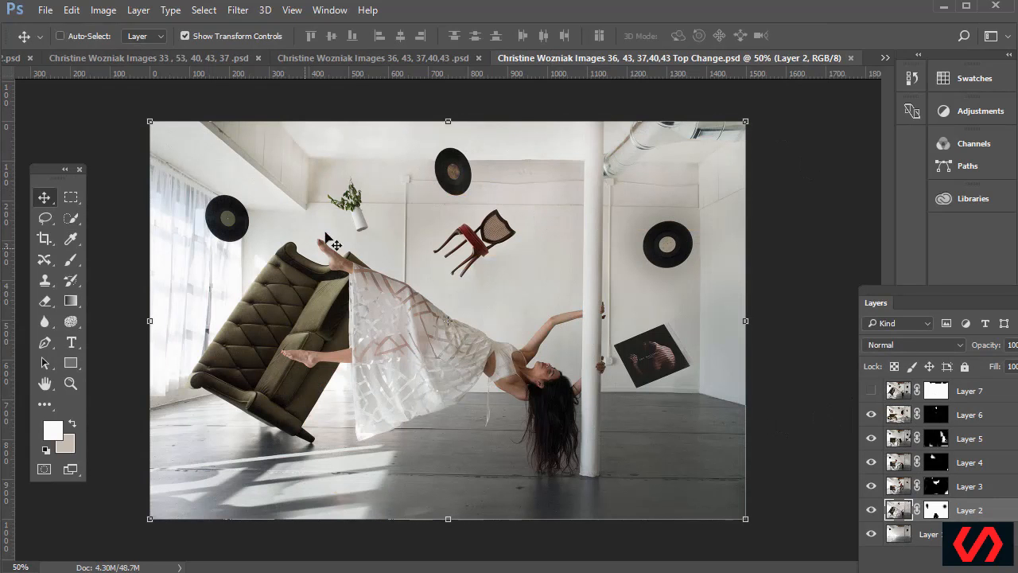
click(850, 59)
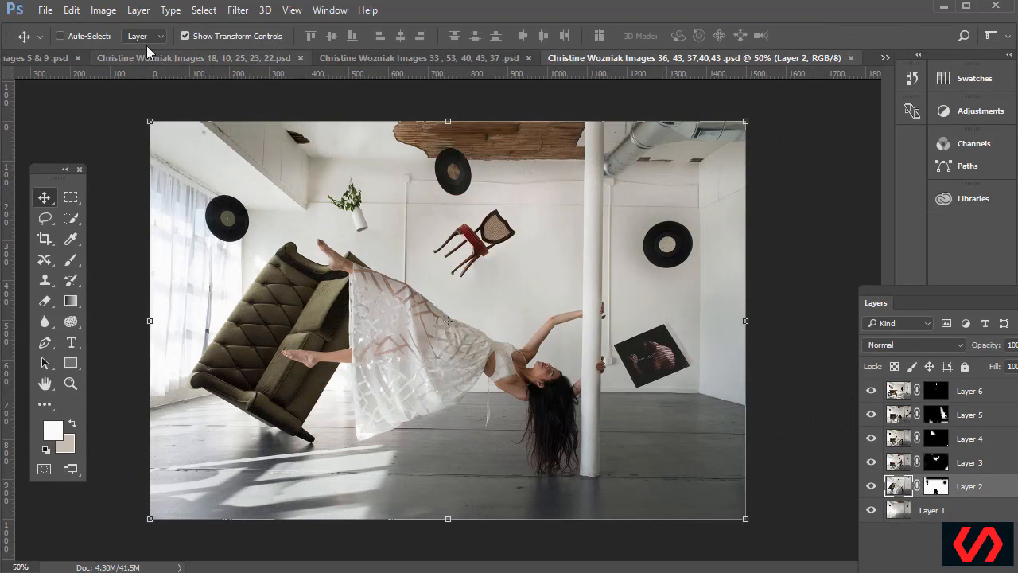
click(850, 58)
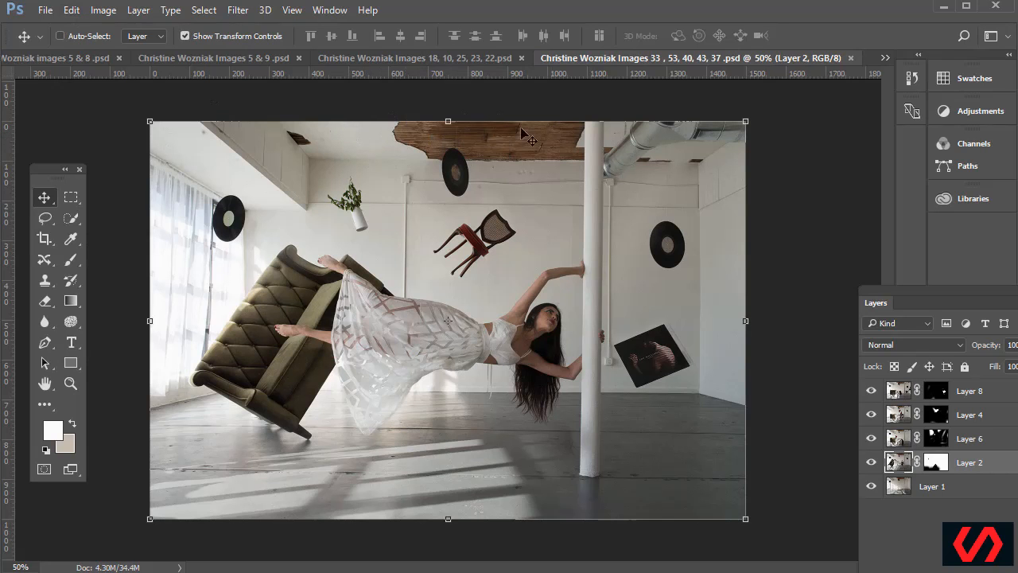
Inspect the masks of Layers 6, 8 and 2, and hide then restore the object layers
alt+click(936, 442)
alt+click(935, 416)
alt+click(939, 391)
alt+click(936, 398)
alt+click(942, 467)
alt+click(941, 467)
mouse_move(874, 391)
mouse_down()
mouse_move(873, 473)
mouse_move(873, 390)
mouse_up()
click(899, 391)
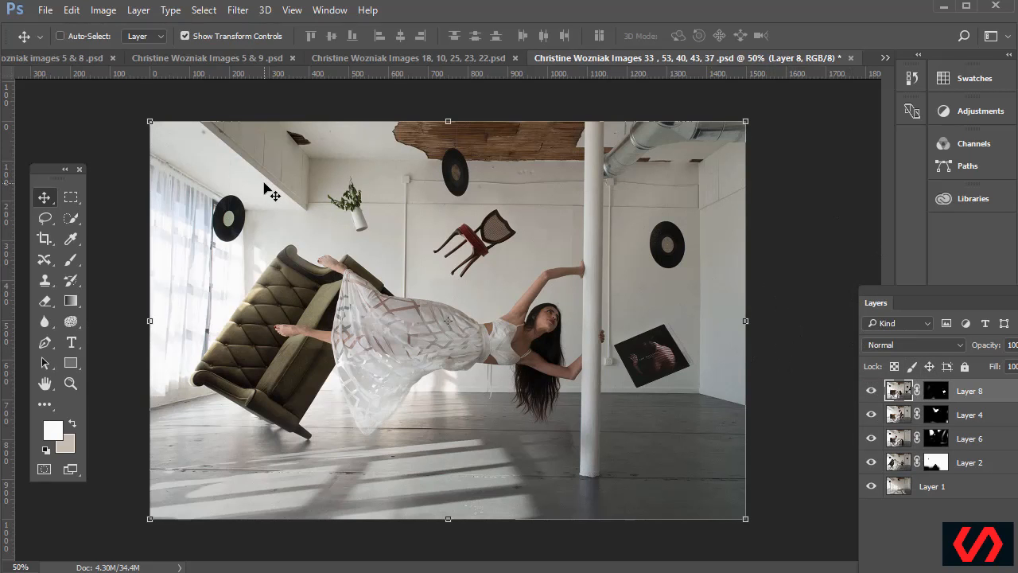
Select Layer 1 through Layer 8 and stamp them into a new merged layer
click(897, 488)
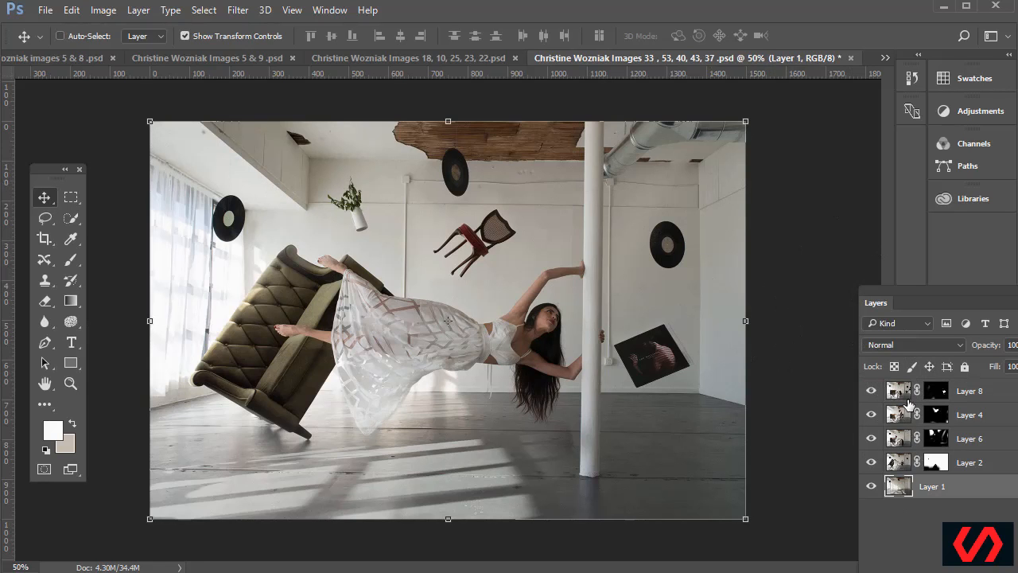
shift+click(906, 395)
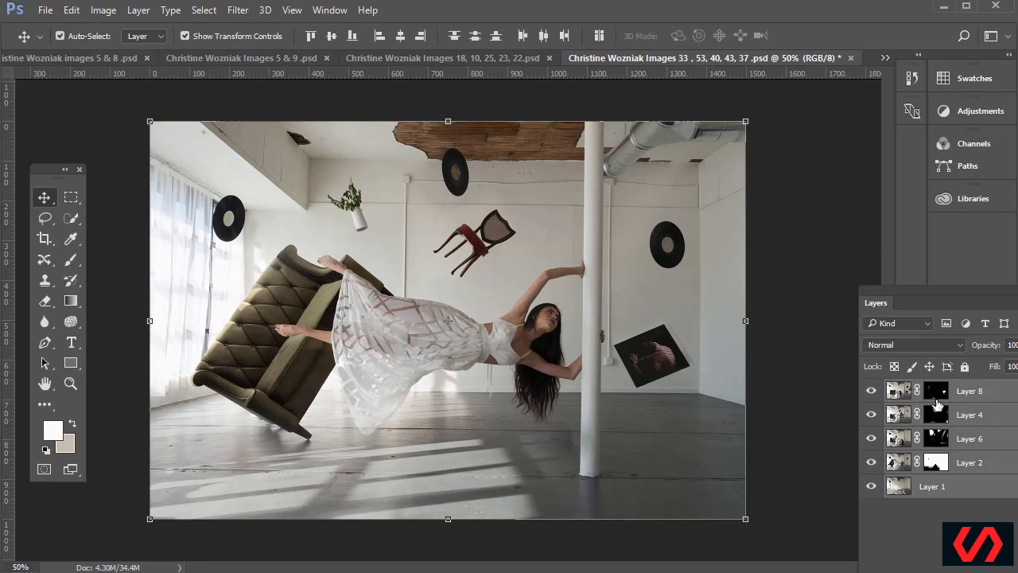
key(ctrl+alt+e)
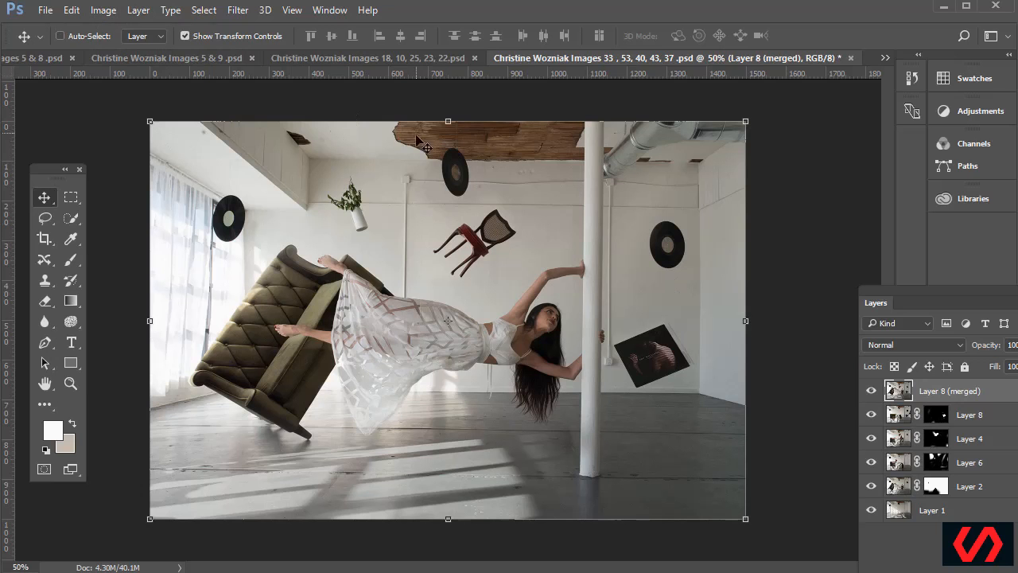
Close the 33, 53, 40, 43, 37, the 18, 10, 25, 23, 22, 5 & 9, 5 & 8 and 5 & 6 examples without saving
click(851, 58)
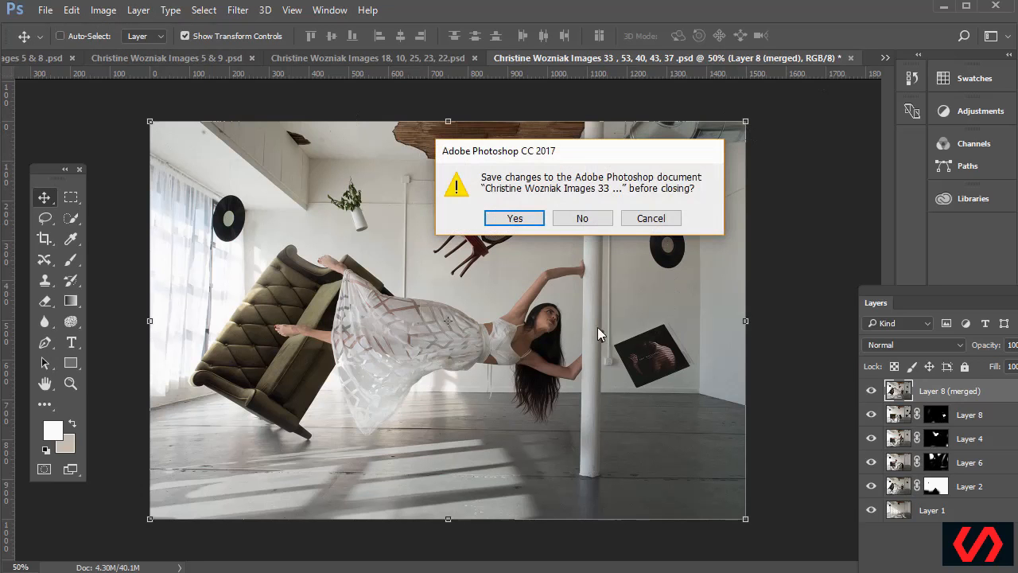
click(581, 218)
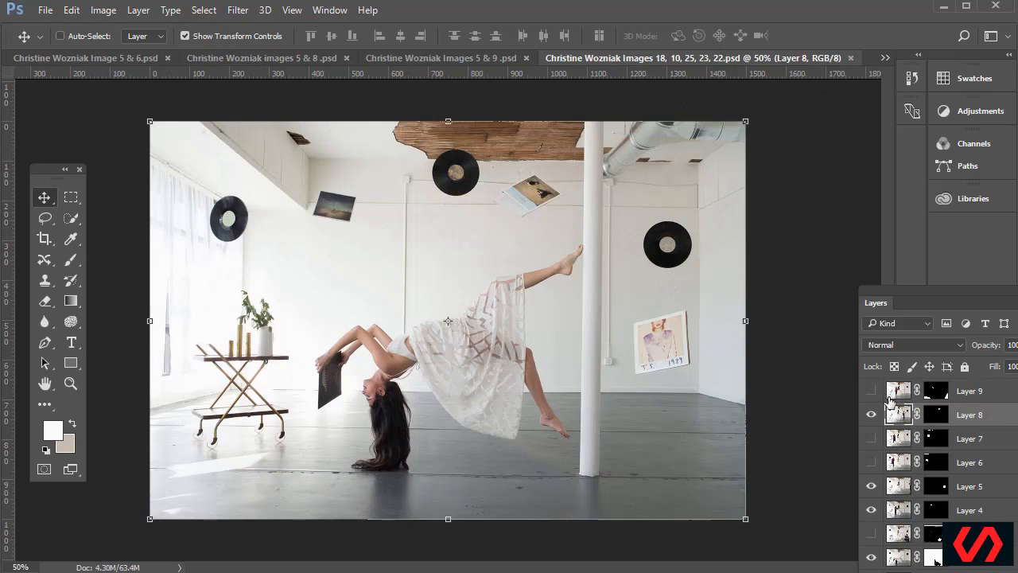
scroll(928, 459, down, 1)
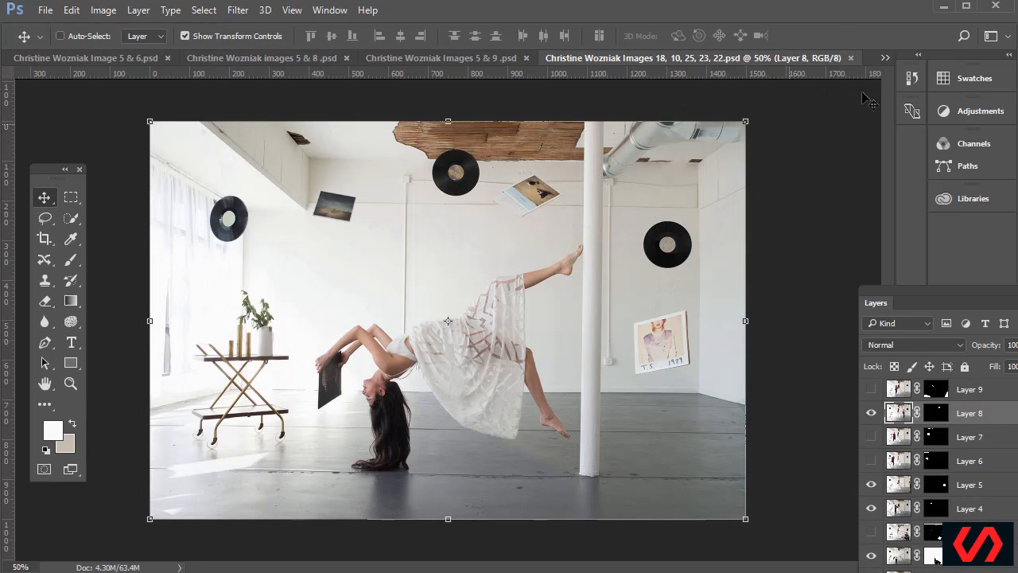
click(850, 58)
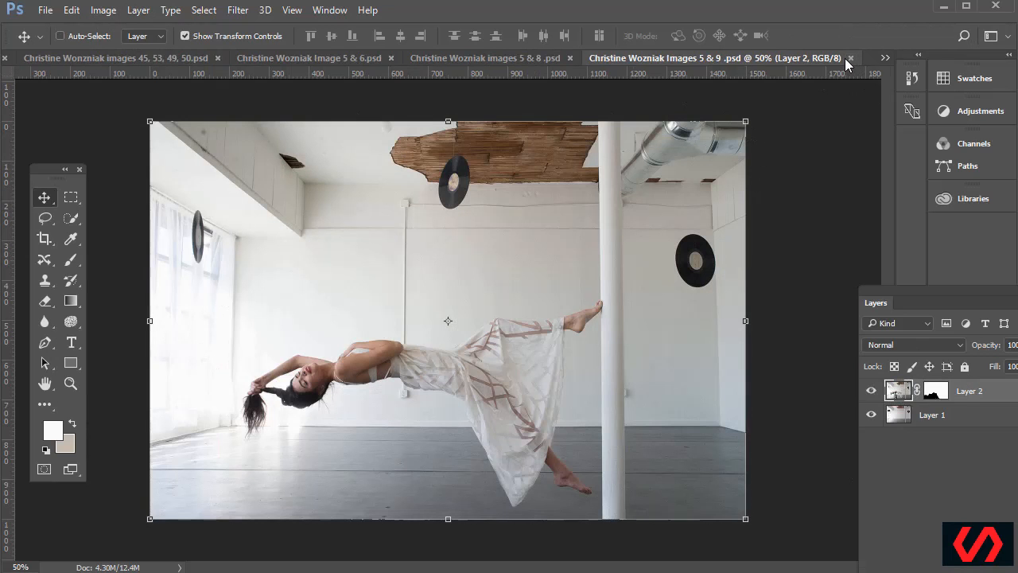
click(850, 58)
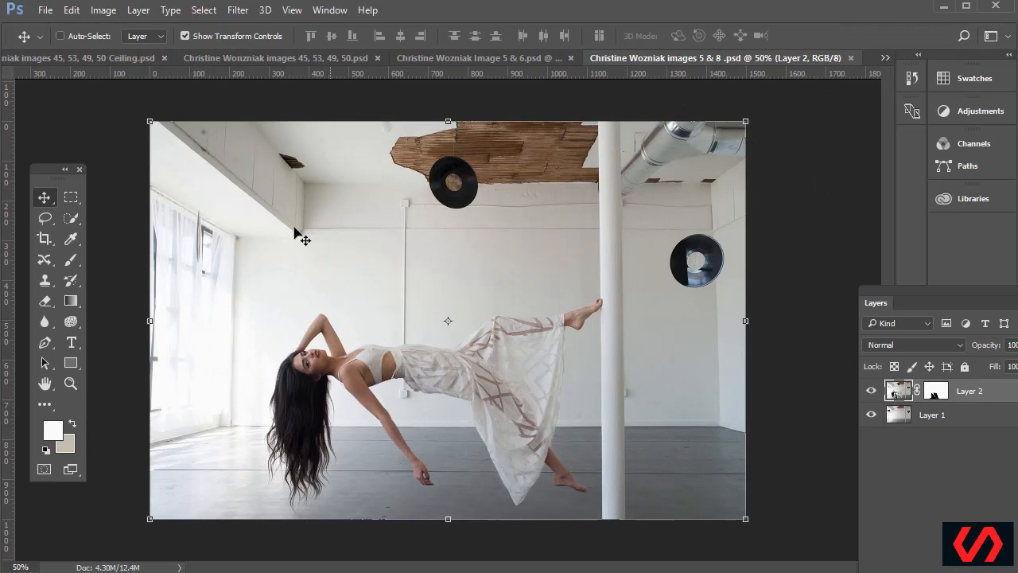
click(850, 58)
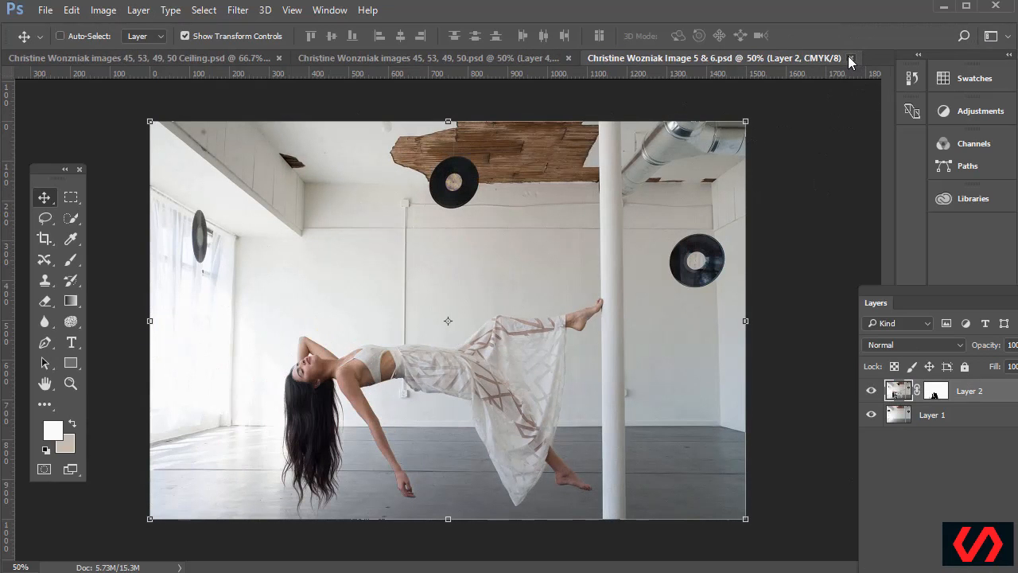
click(850, 58)
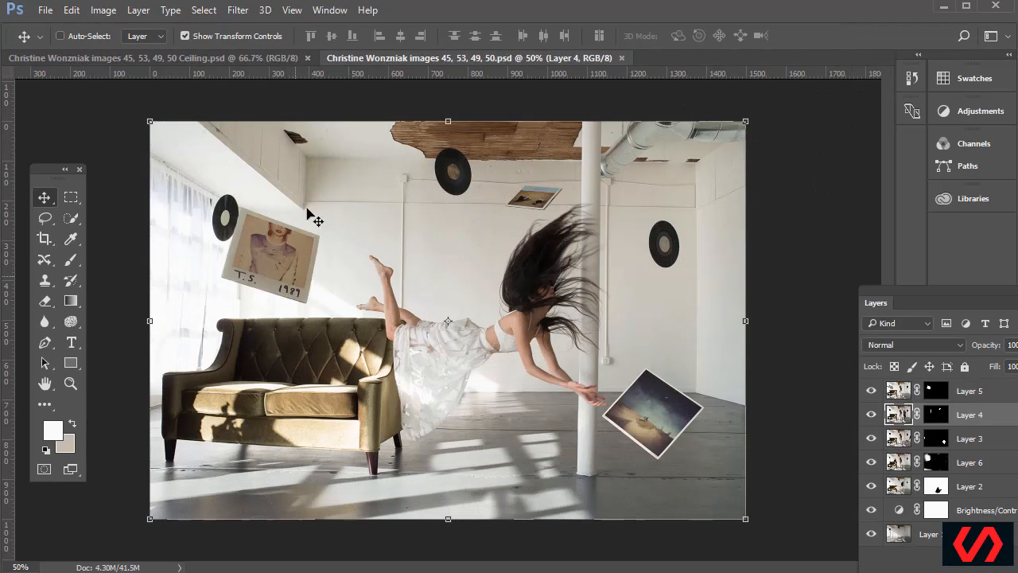